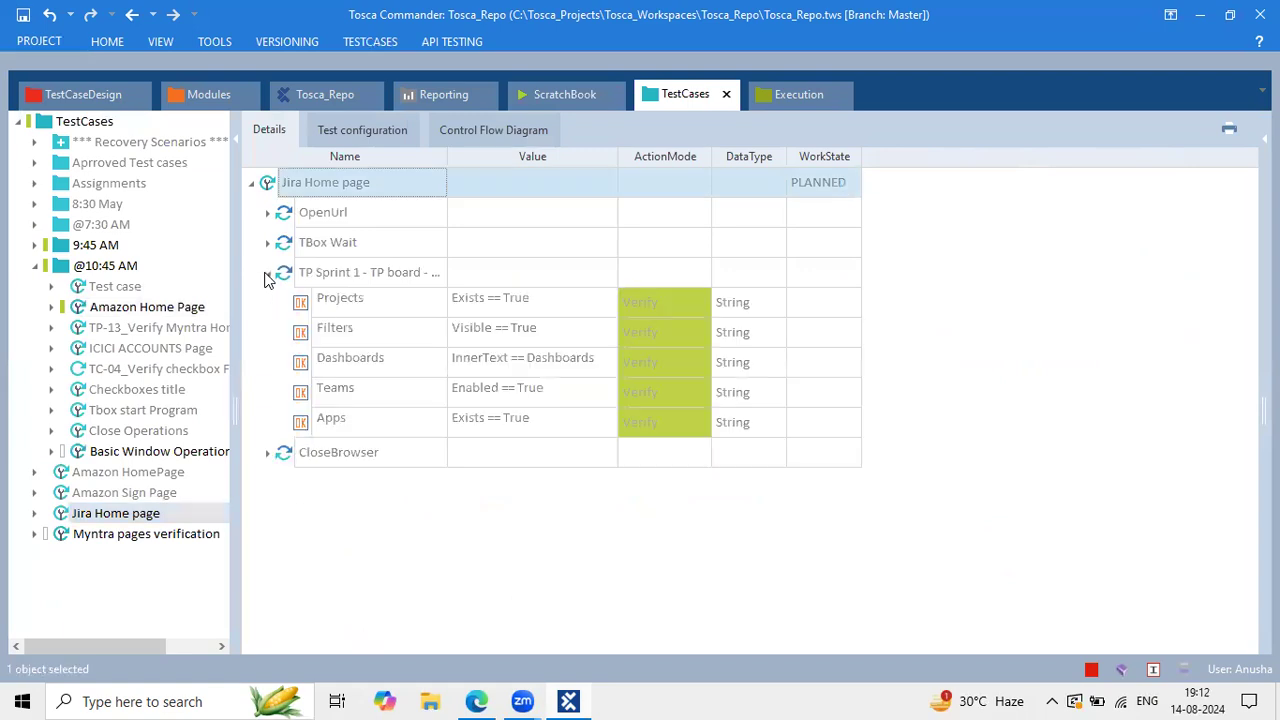
Step: Expand the TP Sprint 1 step and go through its Projects, Filters, Dashboards, Teams and Apps verify steps
{"action": "left_click", "coordinate": [531, 368]}
{"action": "left_click", "coordinate": [440, 287]}
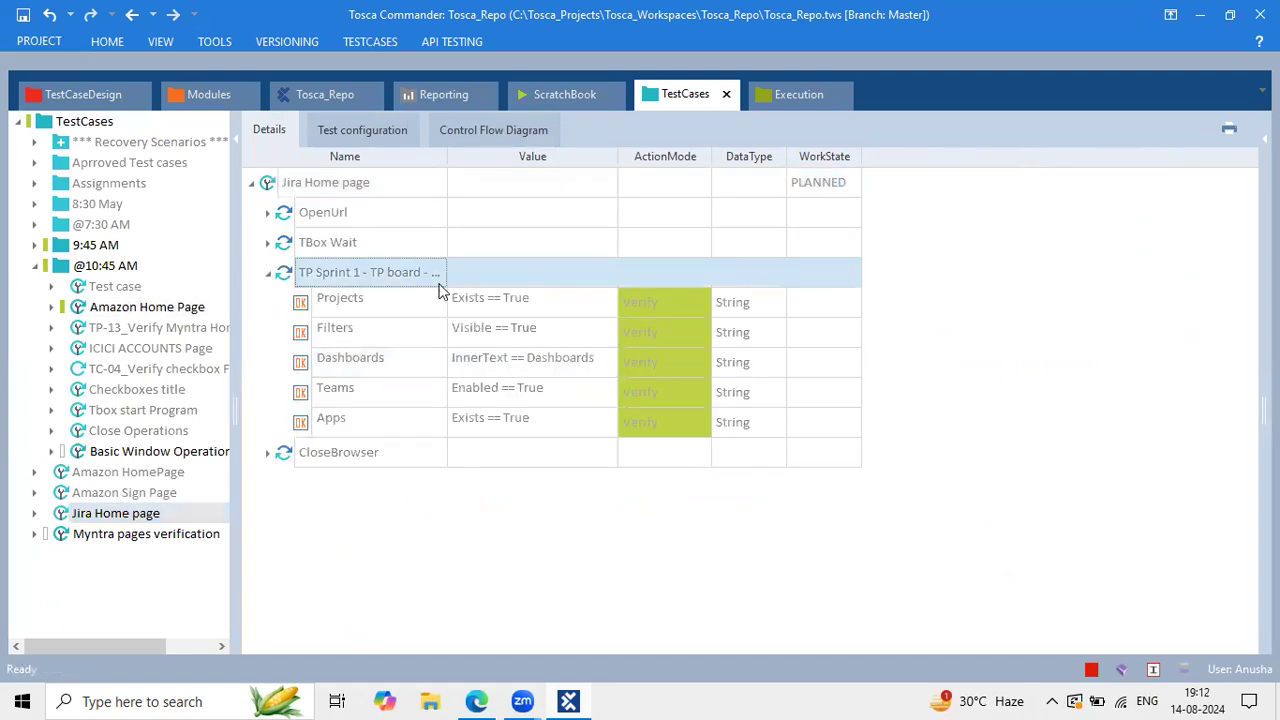
{"action": "left_click", "coordinate": [491, 292]}
{"action": "left_click", "coordinate": [445, 340]}
{"action": "left_click", "coordinate": [542, 362]}
{"action": "left_click", "coordinate": [528, 394]}
{"action": "left_click", "coordinate": [533, 422]}
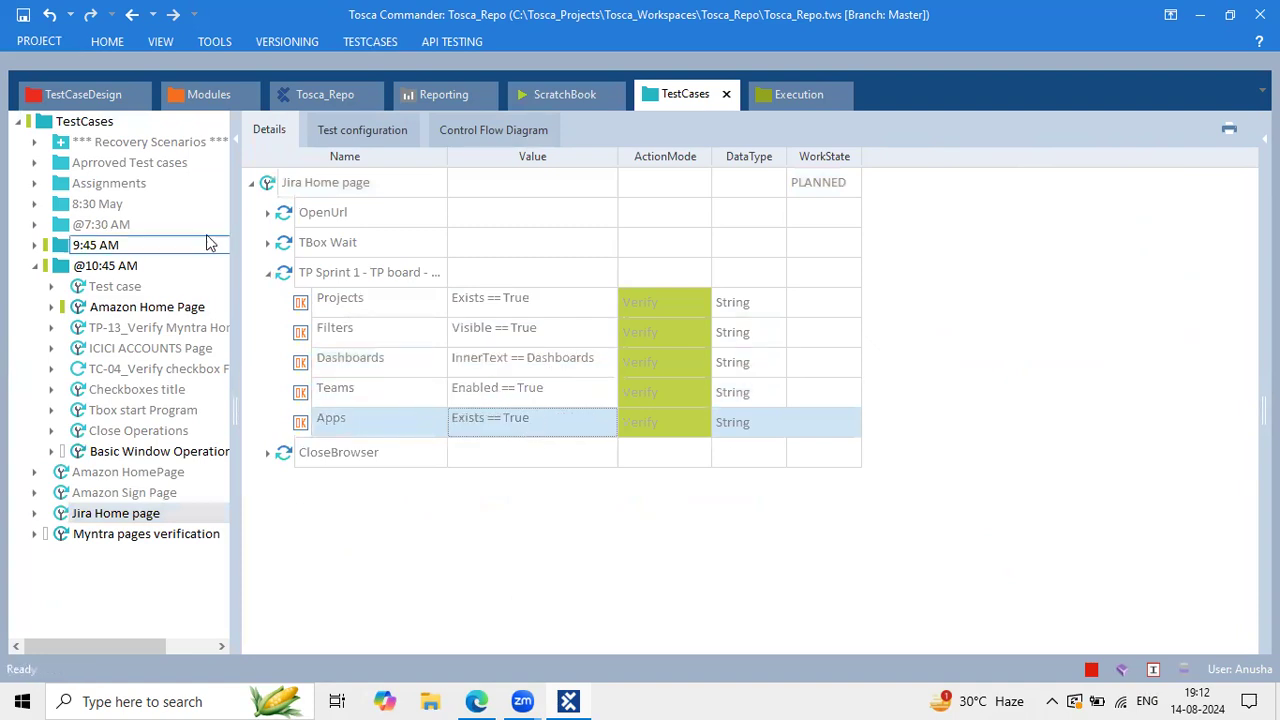
Step: Collapse the sprint step and bring up the PROJECT info page
{"action": "left_click", "coordinate": [267, 273]}
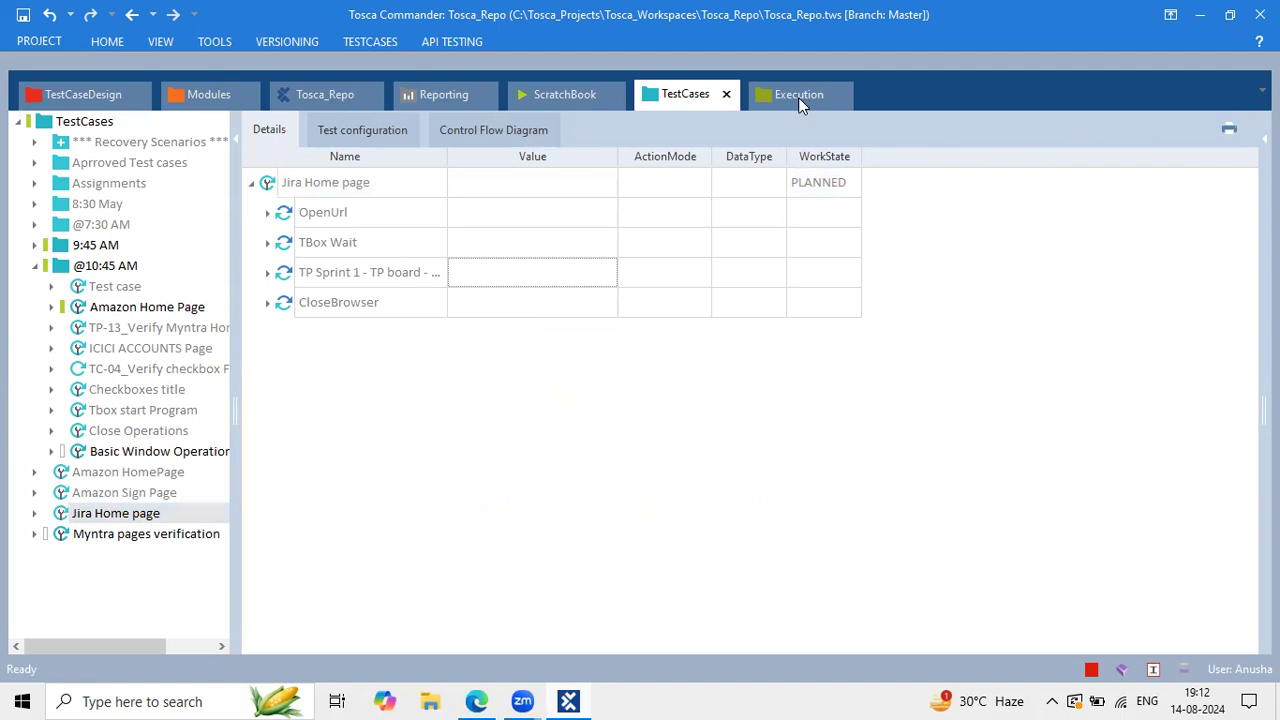
{"action": "left_click", "coordinate": [451, 266]}
{"action": "left_click", "coordinate": [39, 44]}
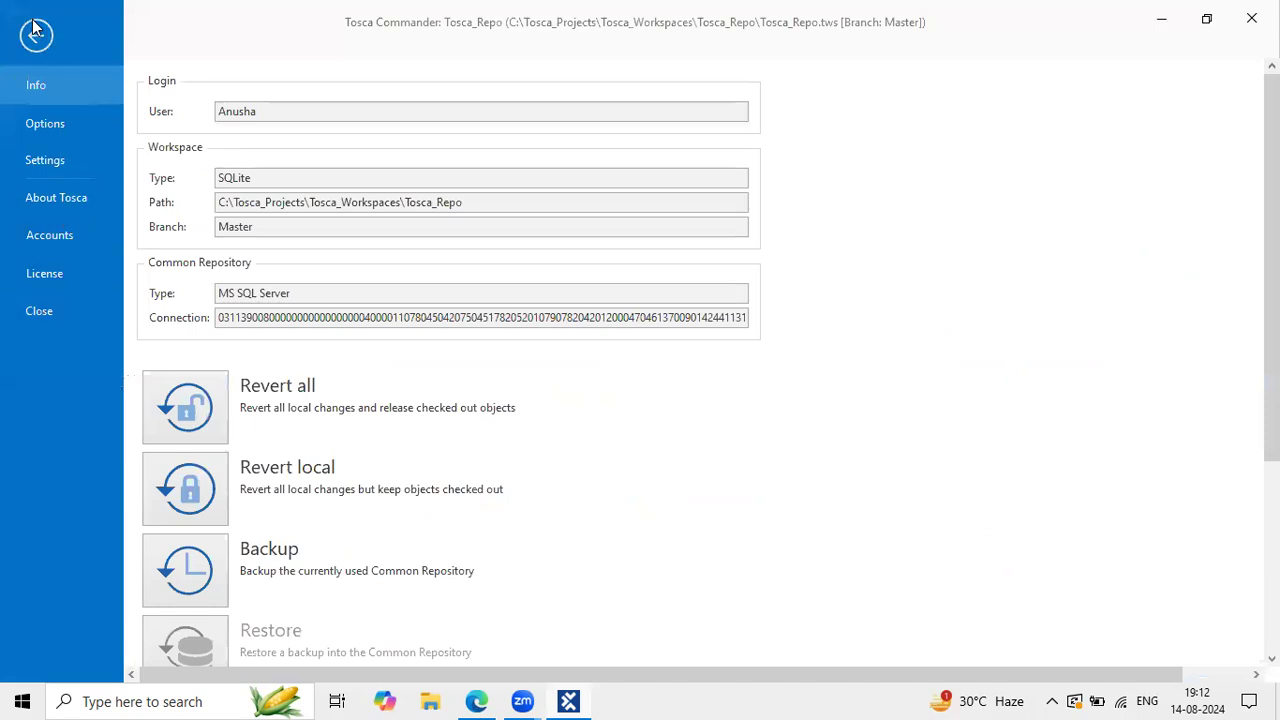
Step: Return to the test cases and check in all local changes
{"action": "left_click", "coordinate": [35, 33]}
{"action": "left_click", "coordinate": [112, 39]}
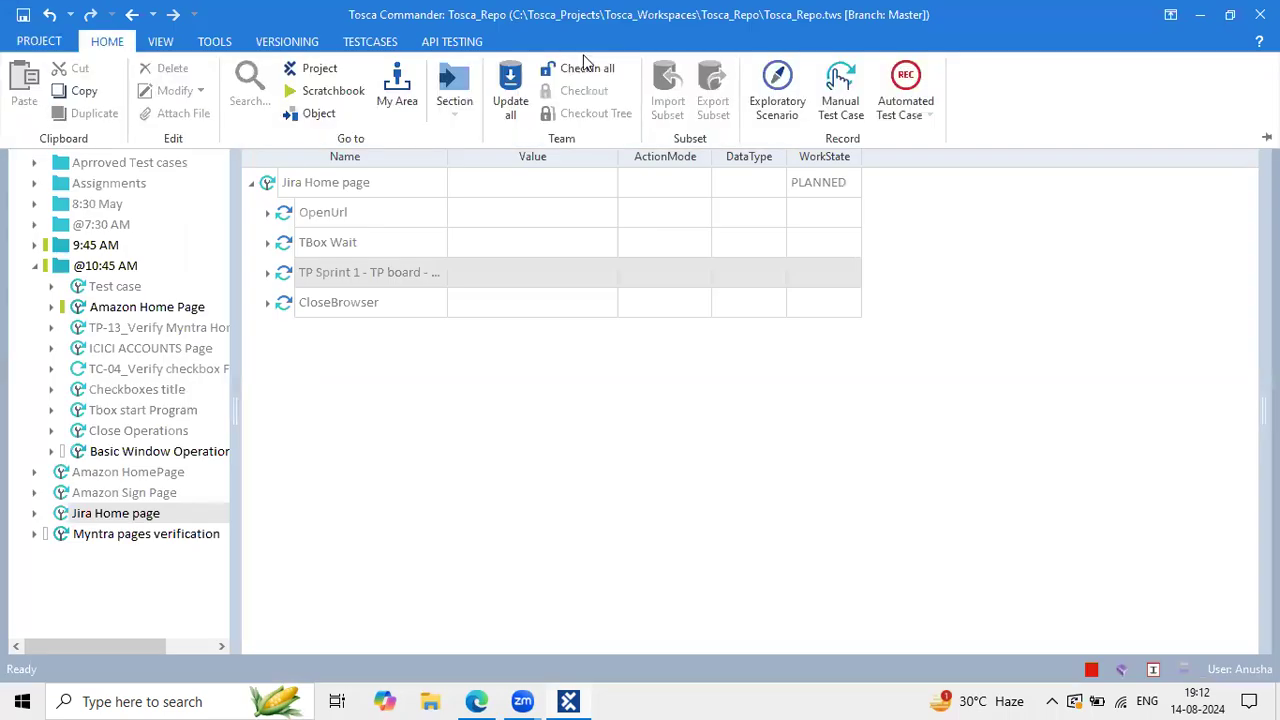
{"action": "left_click", "coordinate": [588, 70]}
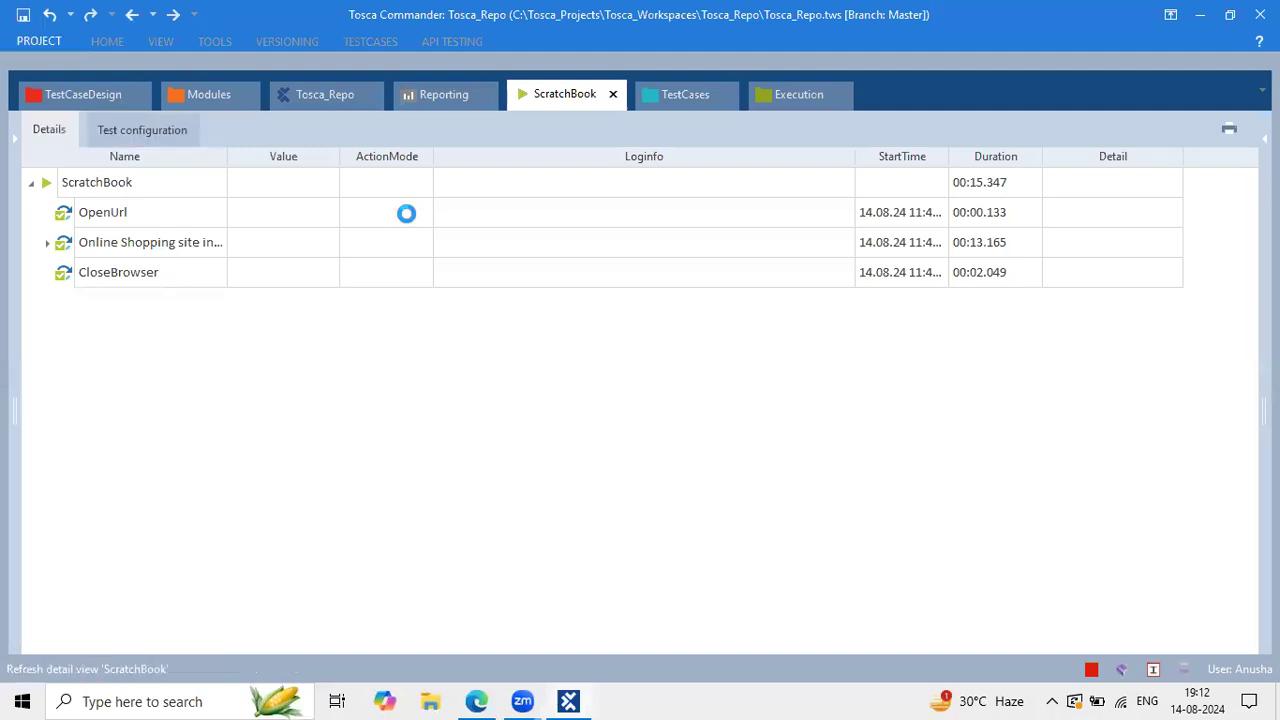
Step: Close the Tosca_Repo project, then bring up the Tosca Automation notes in the browser
{"action": "left_click", "coordinate": [38, 41]}
{"action": "left_click", "coordinate": [92, 311]}
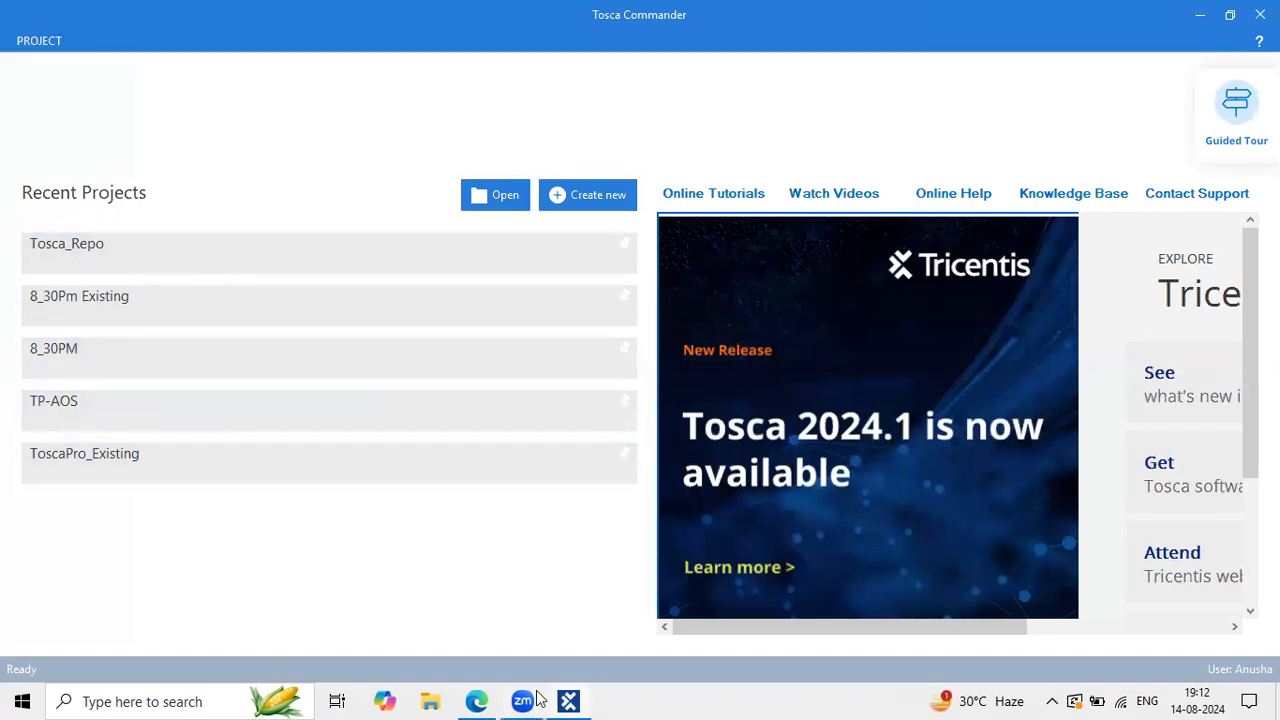
{"action": "left_click", "coordinate": [478, 700]}
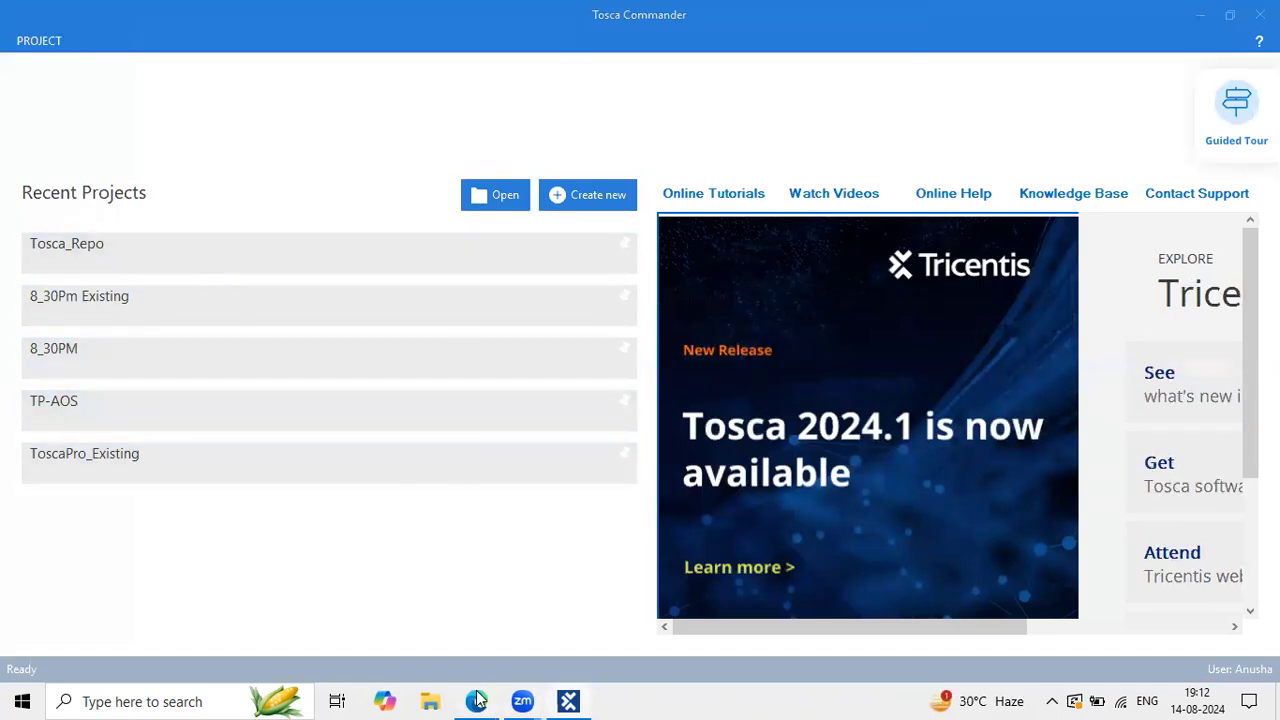
Step: Scroll through the notes and highlight 'new Project' in the Create new Project item
{"action": "scroll", "coordinate": [552, 523], "scroll_direction": "up", "scroll_amount": 15}
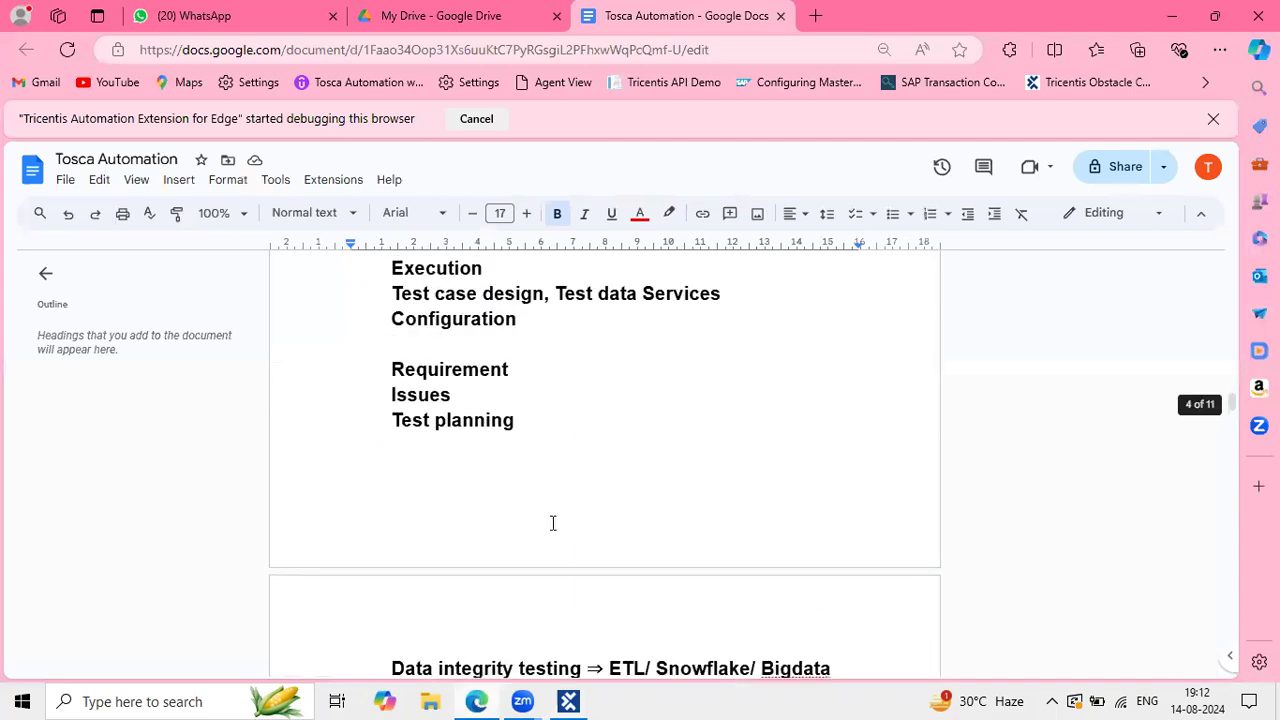
{"action": "scroll", "coordinate": [552, 523], "scroll_direction": "up", "scroll_amount": 10}
{"action": "scroll", "coordinate": [552, 523], "scroll_direction": "down", "scroll_amount": 3}
{"action": "scroll", "coordinate": [552, 523], "scroll_direction": "down", "scroll_amount": 8}
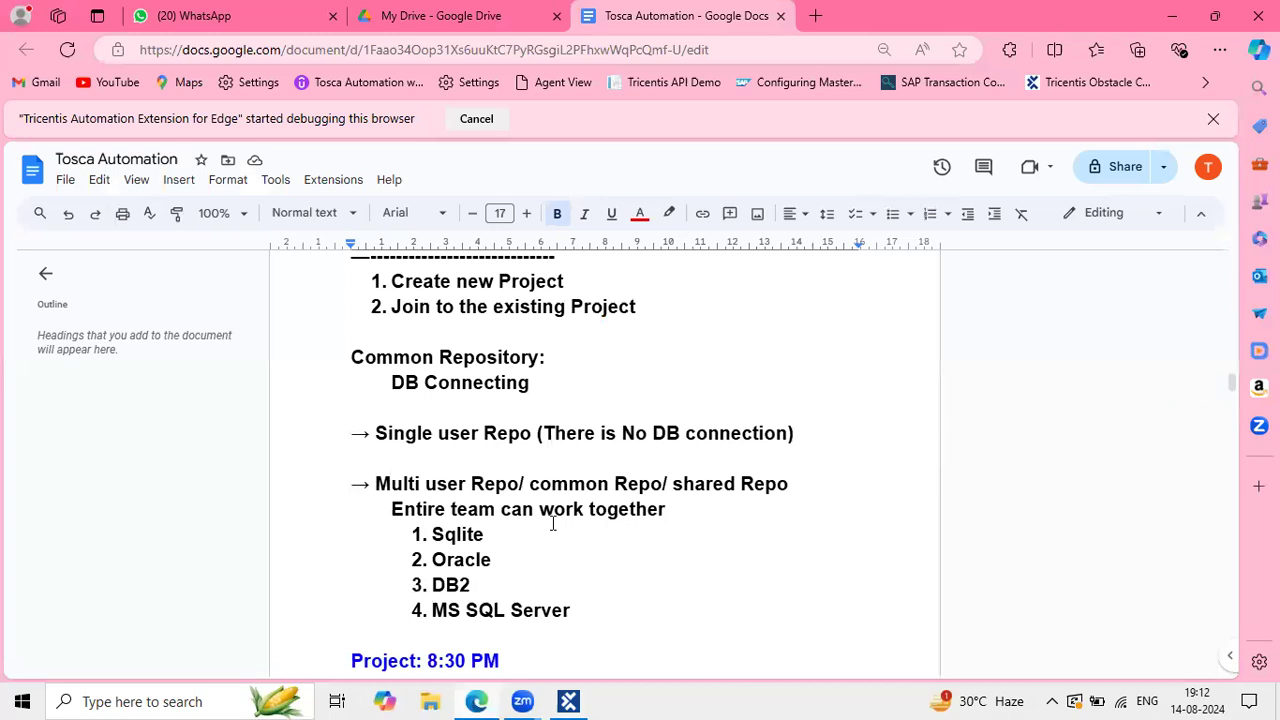
{"action": "scroll", "coordinate": [553, 523], "scroll_direction": "up", "scroll_amount": 3}
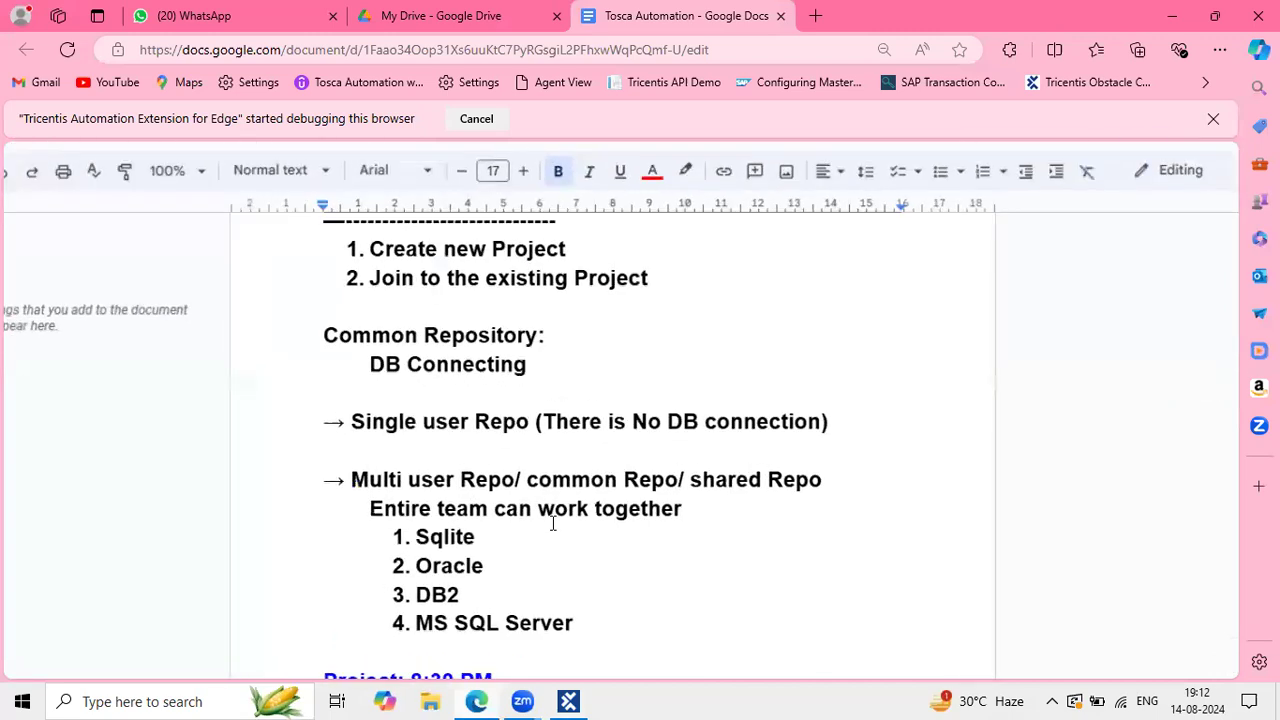
{"action": "scroll", "coordinate": [555, 477], "scroll_direction": "up", "scroll_amount": 1}
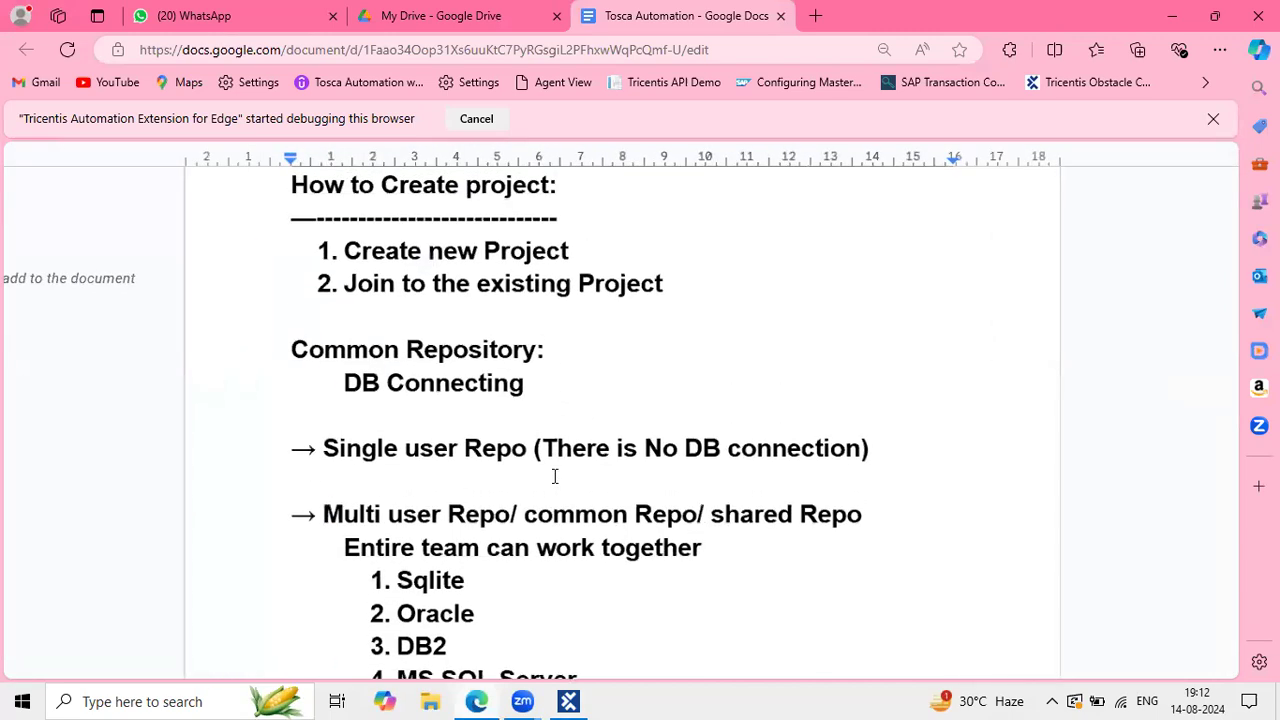
{"action": "left_click", "coordinate": [443, 281]}
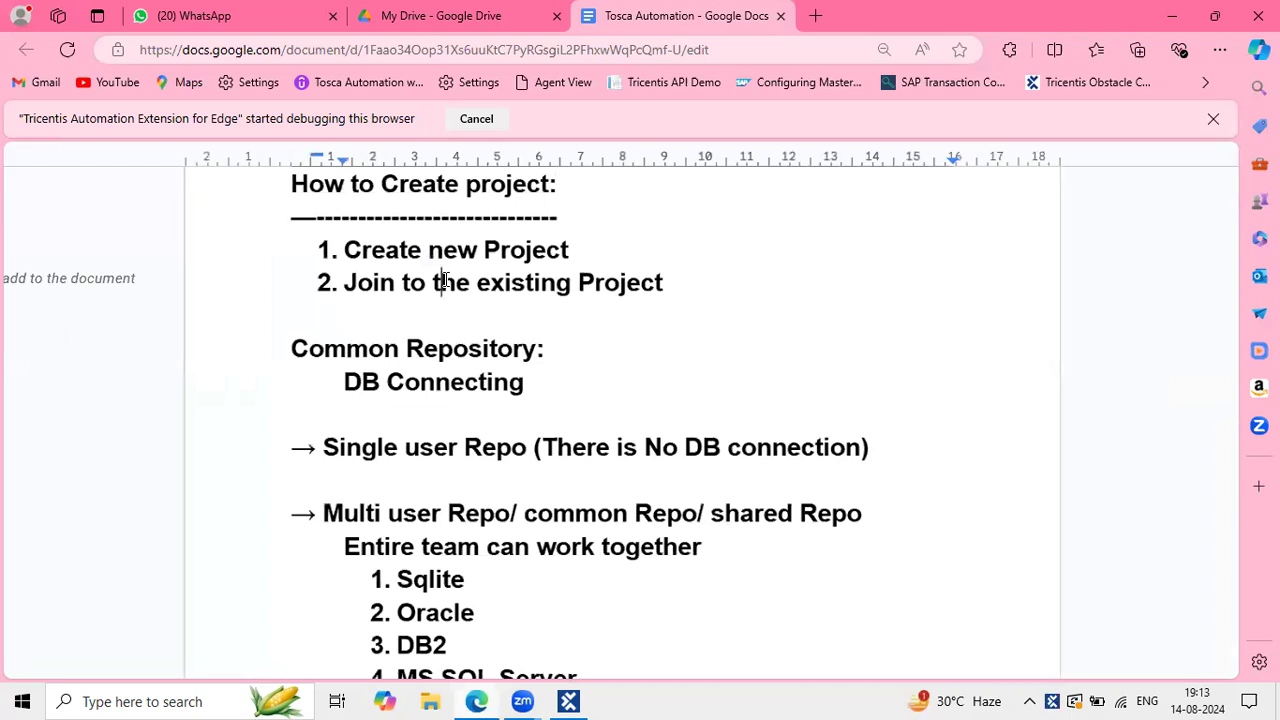
{"action": "left_click", "coordinate": [357, 250]}
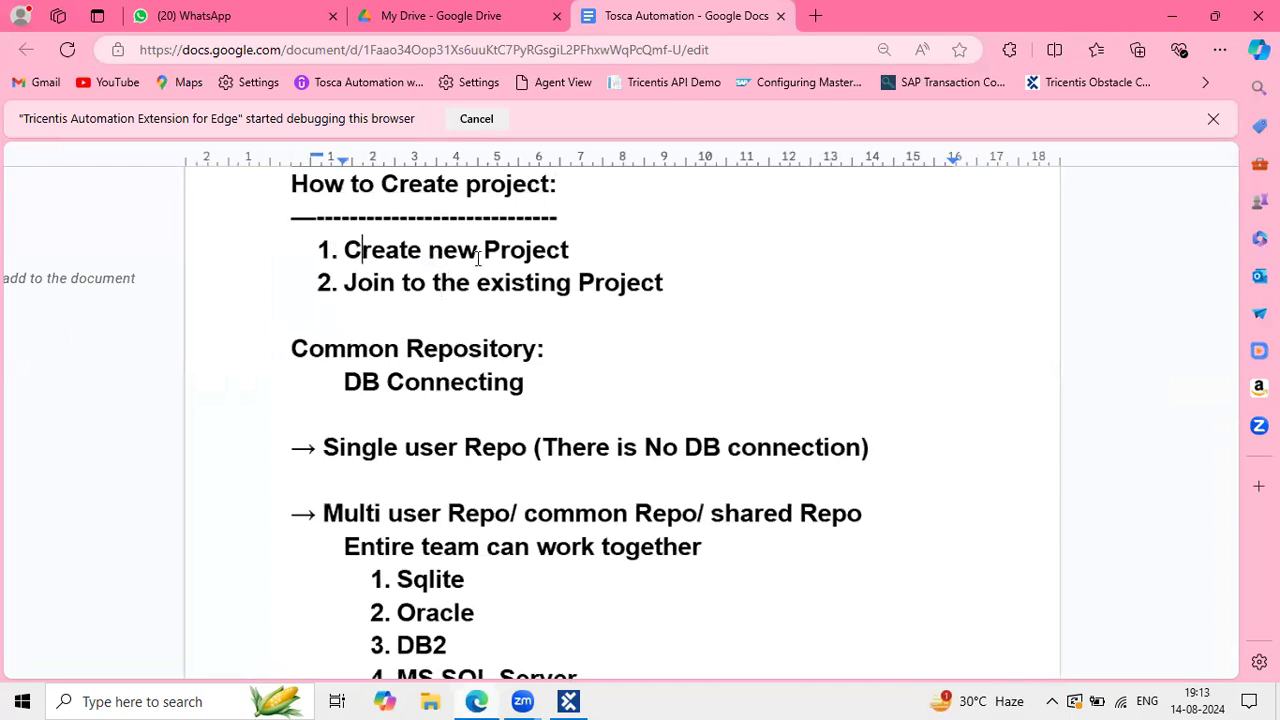
{"action": "left_click", "coordinate": [587, 252]}
{"action": "left_click", "coordinate": [423, 242], "text": "shift"}
{"action": "left_click", "coordinate": [466, 290]}
Step: Highlight the second list item, 'Join to the existing Project'
{"action": "left_click", "coordinate": [346, 283]}
{"action": "left_click", "coordinate": [604, 283], "text": "shift"}
{"action": "left_click", "coordinate": [664, 284], "text": "shift"}
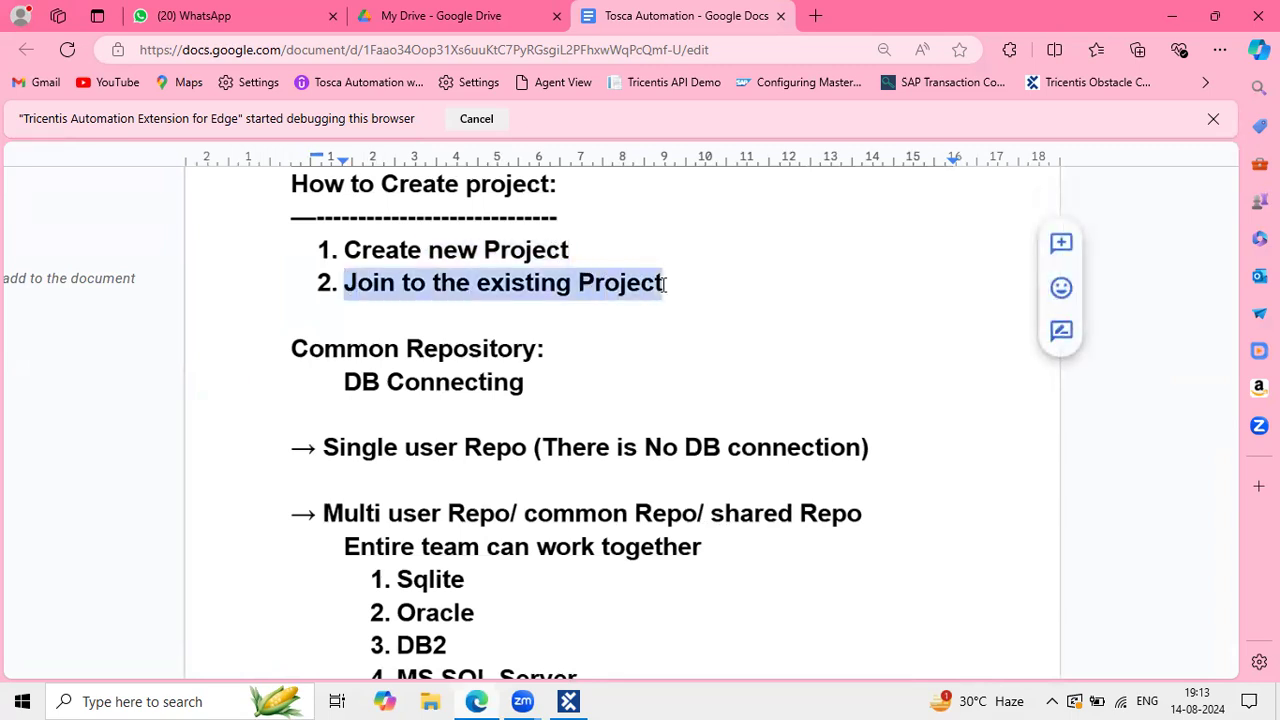
{"action": "left_click", "coordinate": [678, 287]}
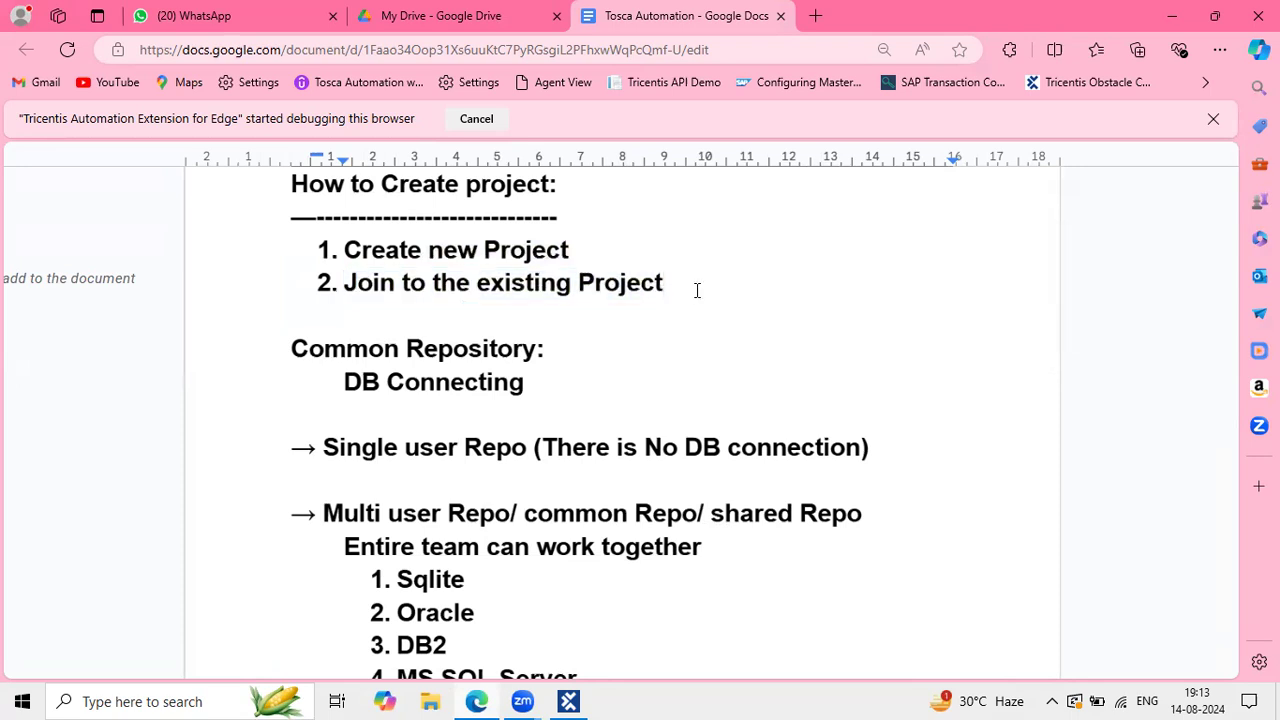
{"action": "left_click", "coordinate": [512, 285], "text": "shift"}
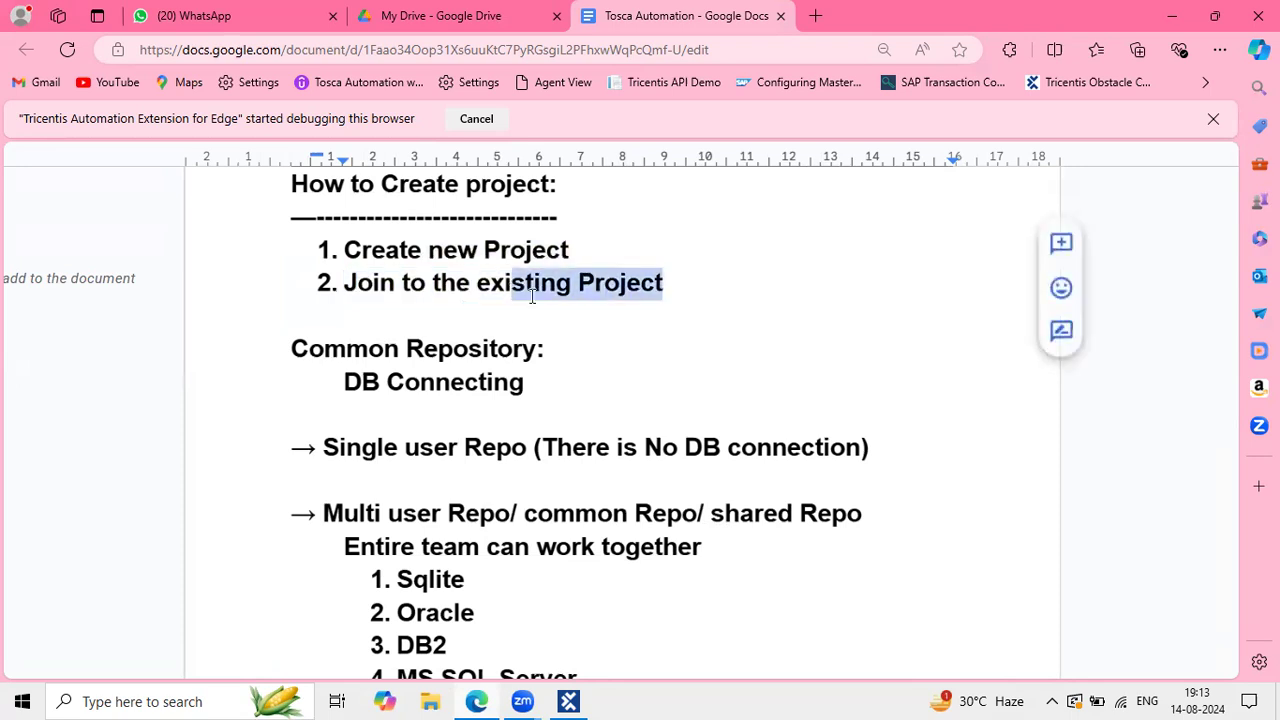
{"action": "left_click", "coordinate": [546, 292]}
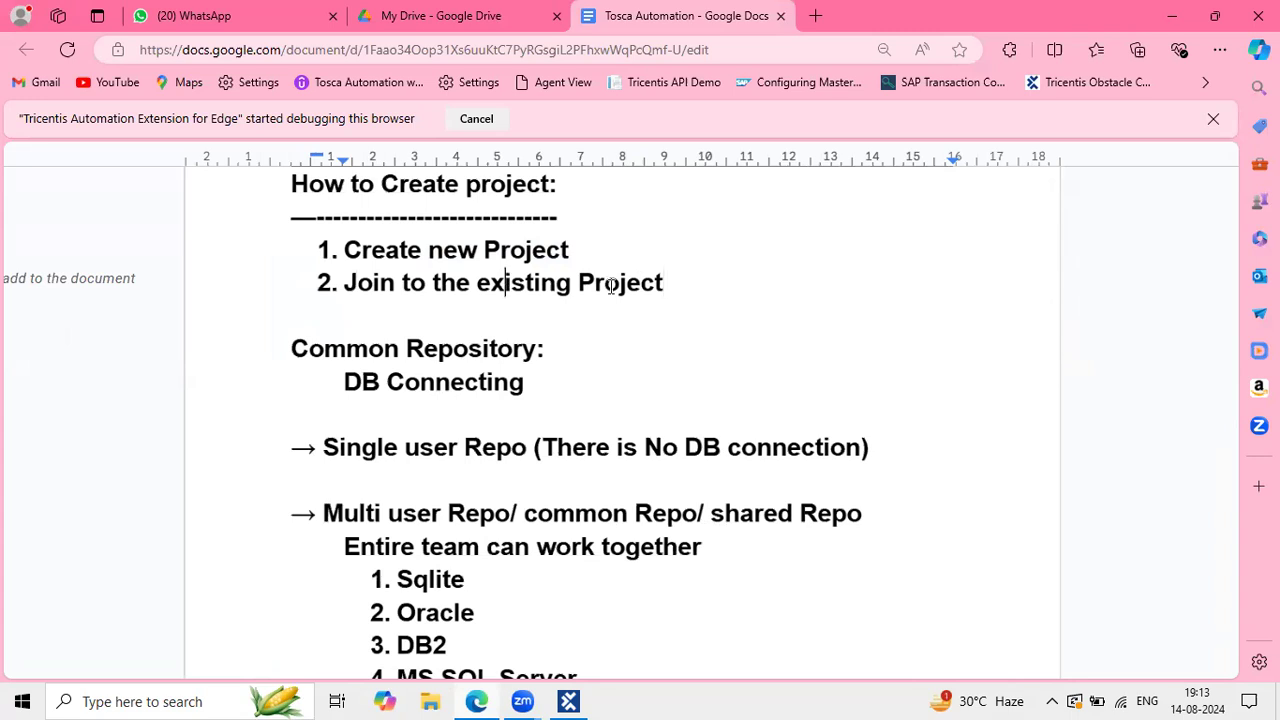
{"action": "left_click_drag", "start_coordinate": [670, 283], "coordinate": [355, 282]}
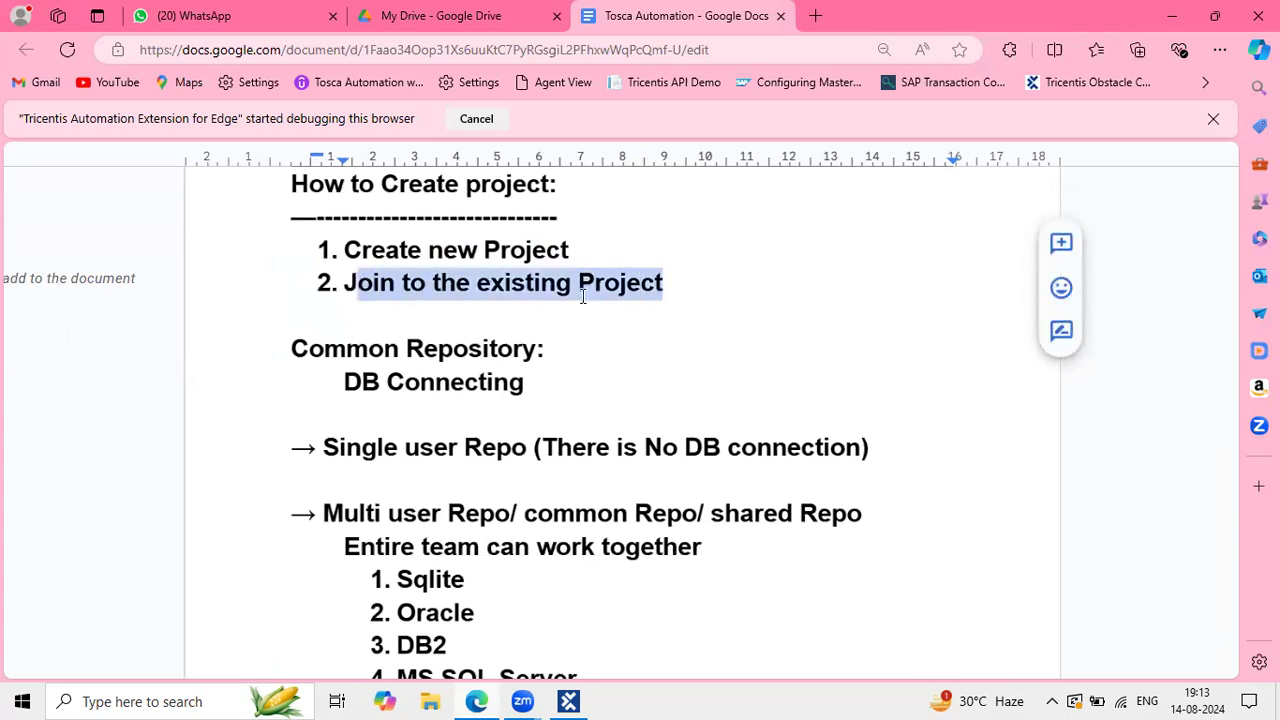
{"action": "left_click", "coordinate": [514, 443]}
Step: Highlight the Common Repository, Single user Repo and Multi user Repo headings, then return to Tosca Commander
{"action": "scroll", "coordinate": [514, 443], "scroll_direction": "down", "scroll_amount": 1}
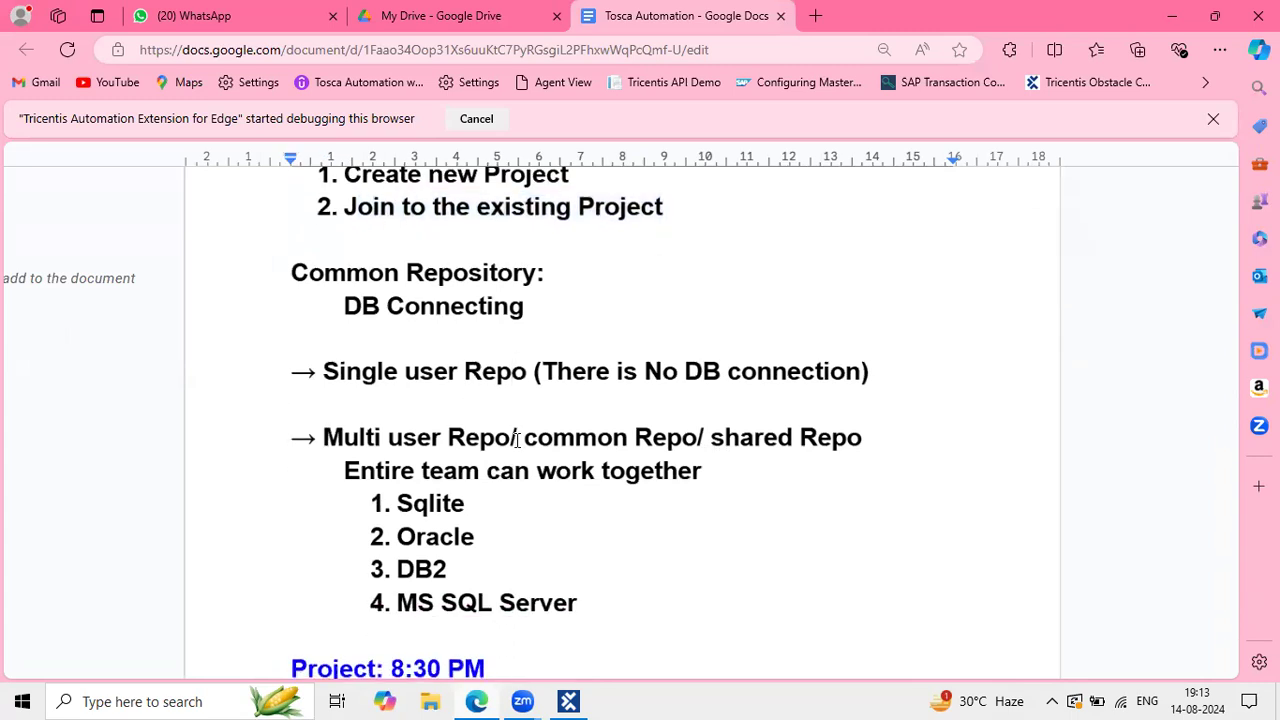
{"action": "left_click_drag", "start_coordinate": [310, 273], "coordinate": [498, 256]}
{"action": "left_click", "coordinate": [449, 309]}
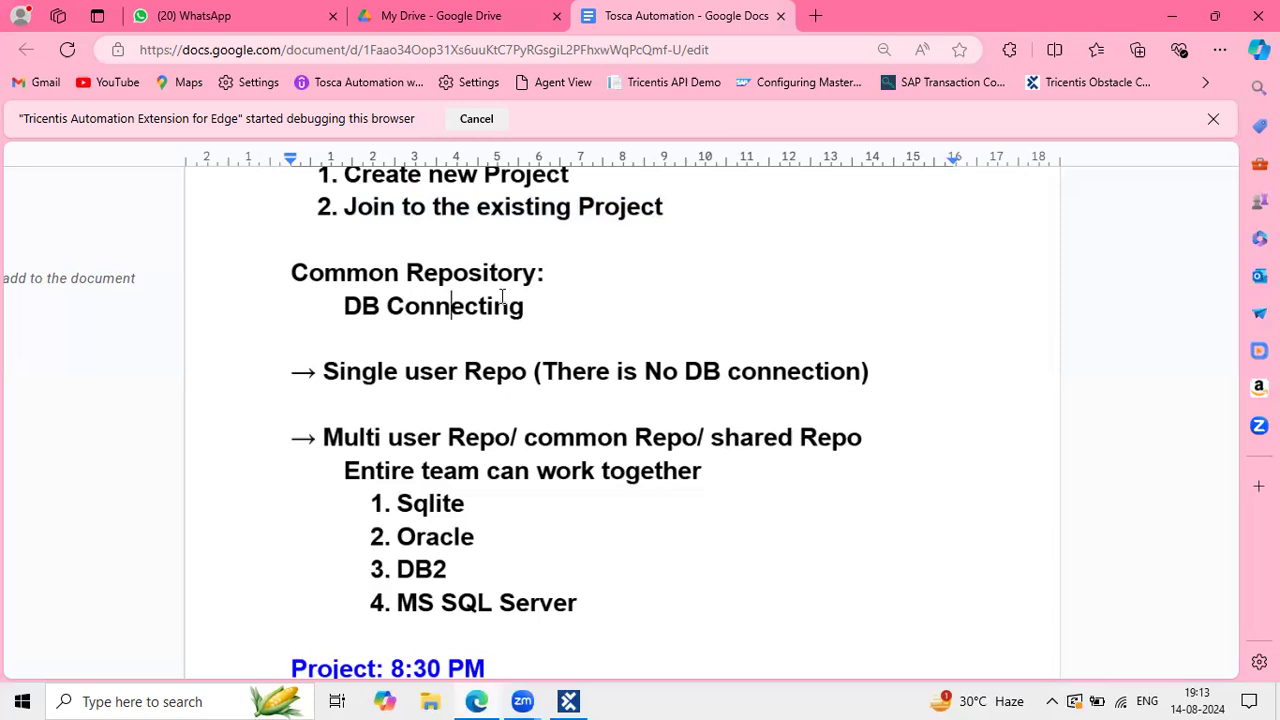
{"action": "left_click_drag", "start_coordinate": [384, 272], "coordinate": [482, 272]}
{"action": "left_click_drag", "start_coordinate": [324, 371], "coordinate": [531, 371]}
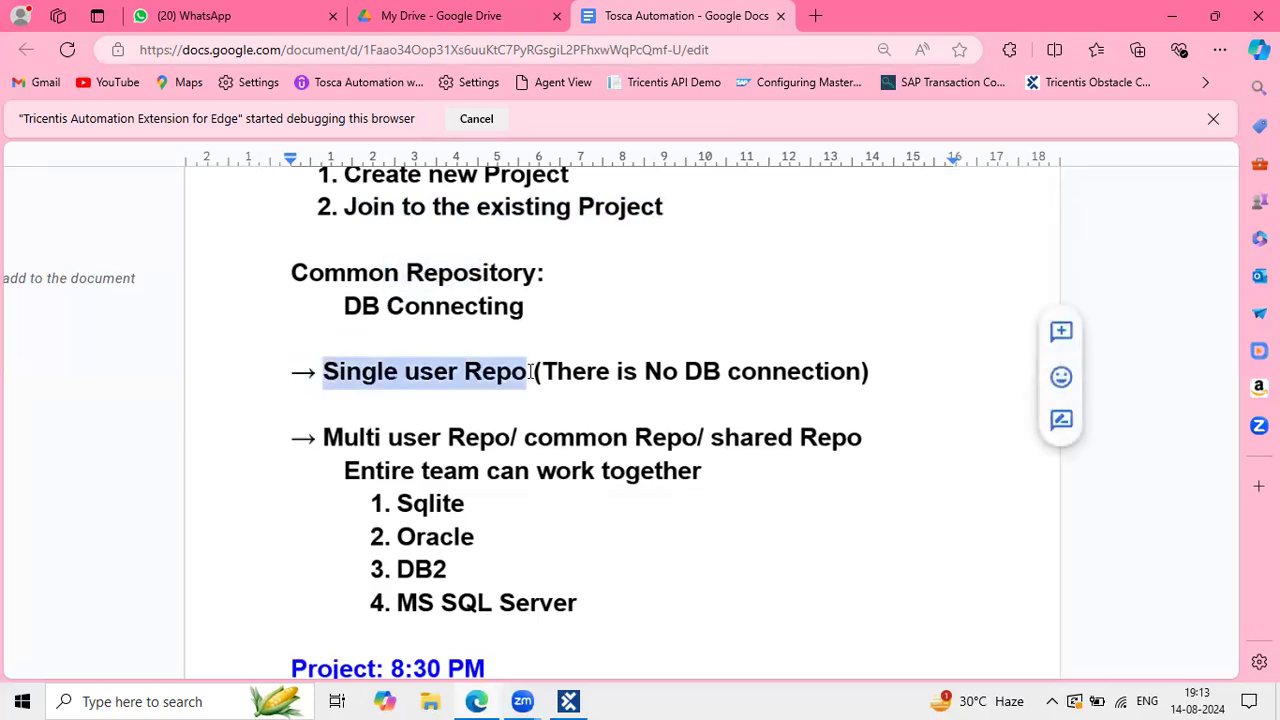
{"action": "left_click_drag", "start_coordinate": [343, 441], "coordinate": [517, 437]}
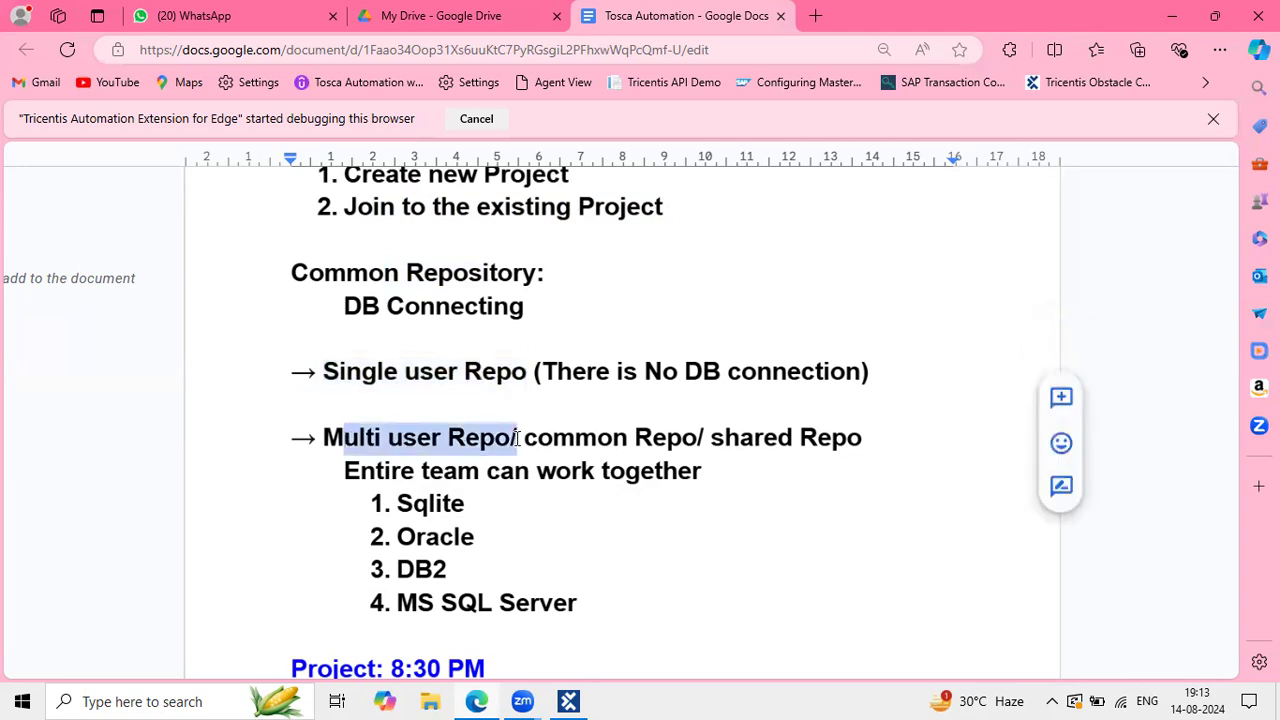
{"action": "left_click", "coordinate": [570, 700]}
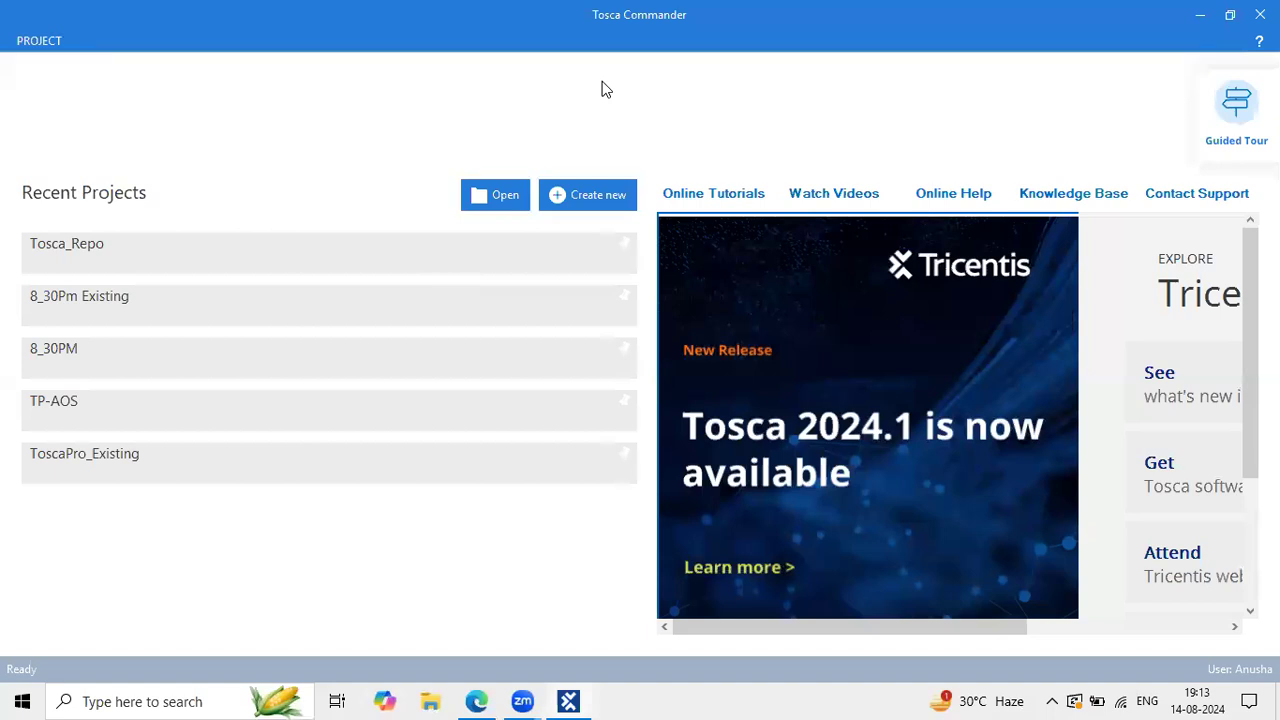
Step: Open Create new workspace and list repository types: None, SQLite, Oracle, MS SQL Server, DB2
{"action": "key", "text": "Print"}
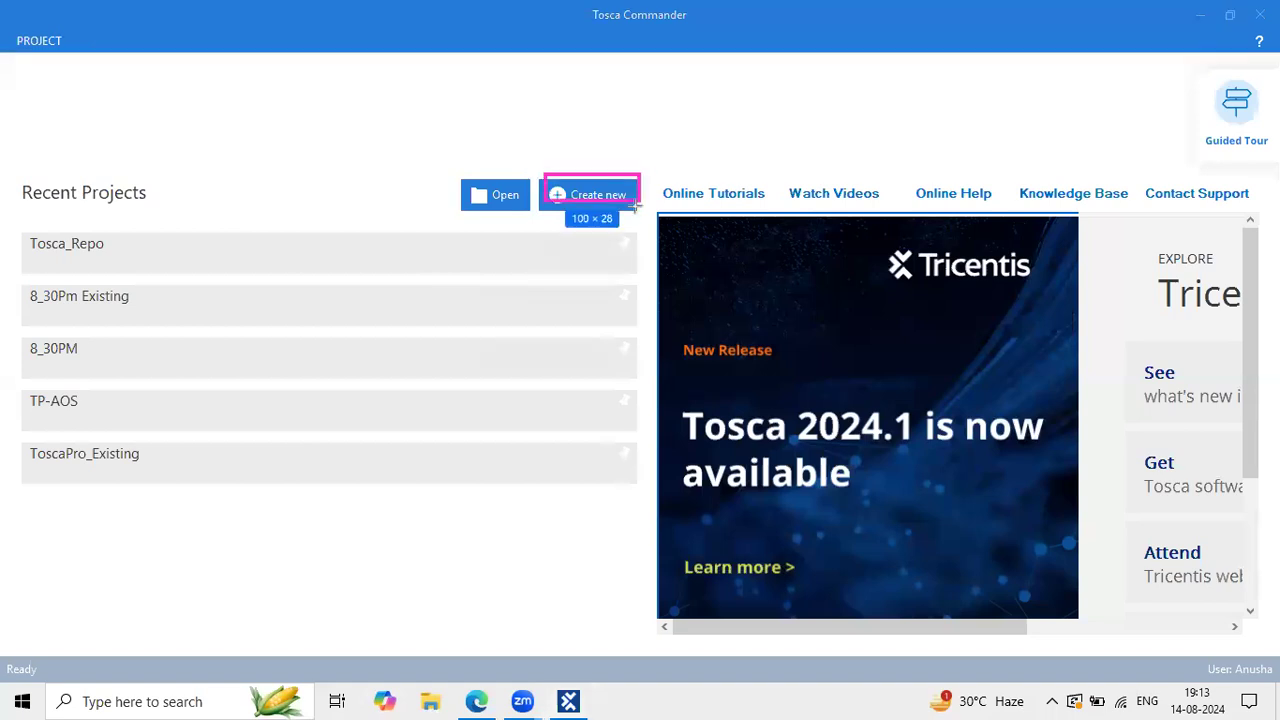
{"action": "left_click", "coordinate": [14, 134]}
{"action": "left_click", "coordinate": [596, 196]}
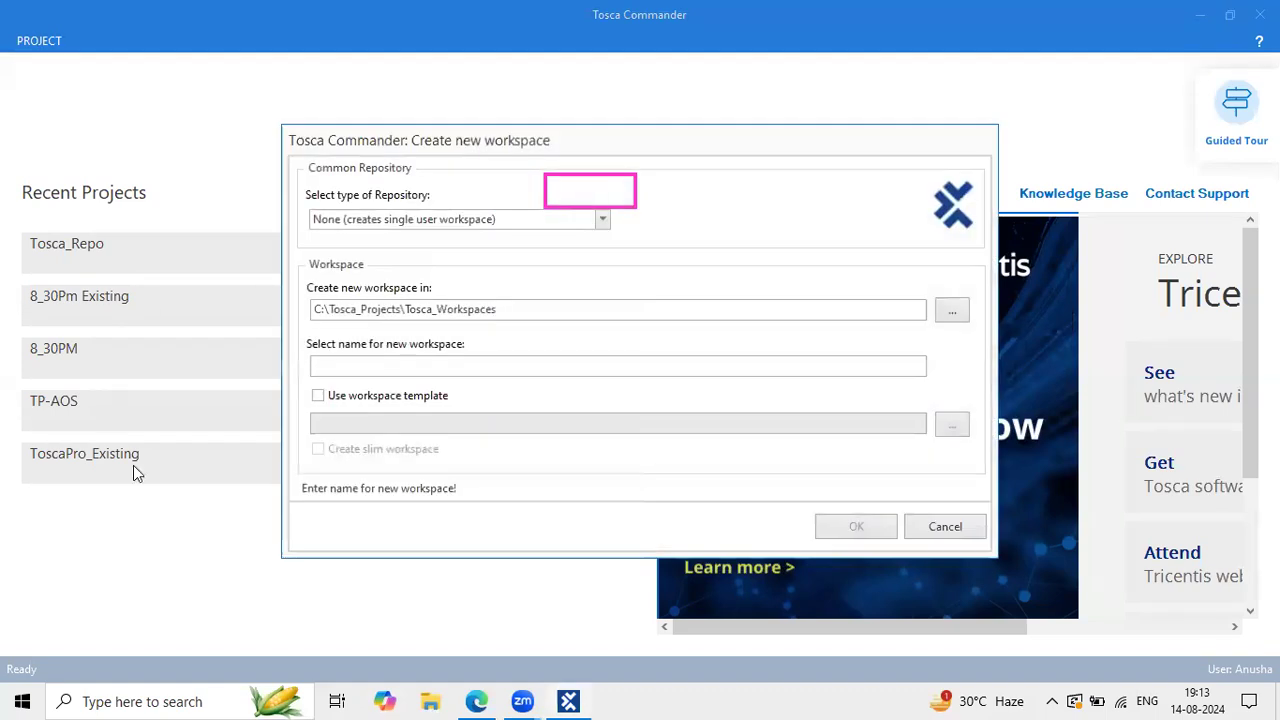
{"action": "left_click", "coordinate": [548, 190]}
{"action": "left_click", "coordinate": [386, 205]}
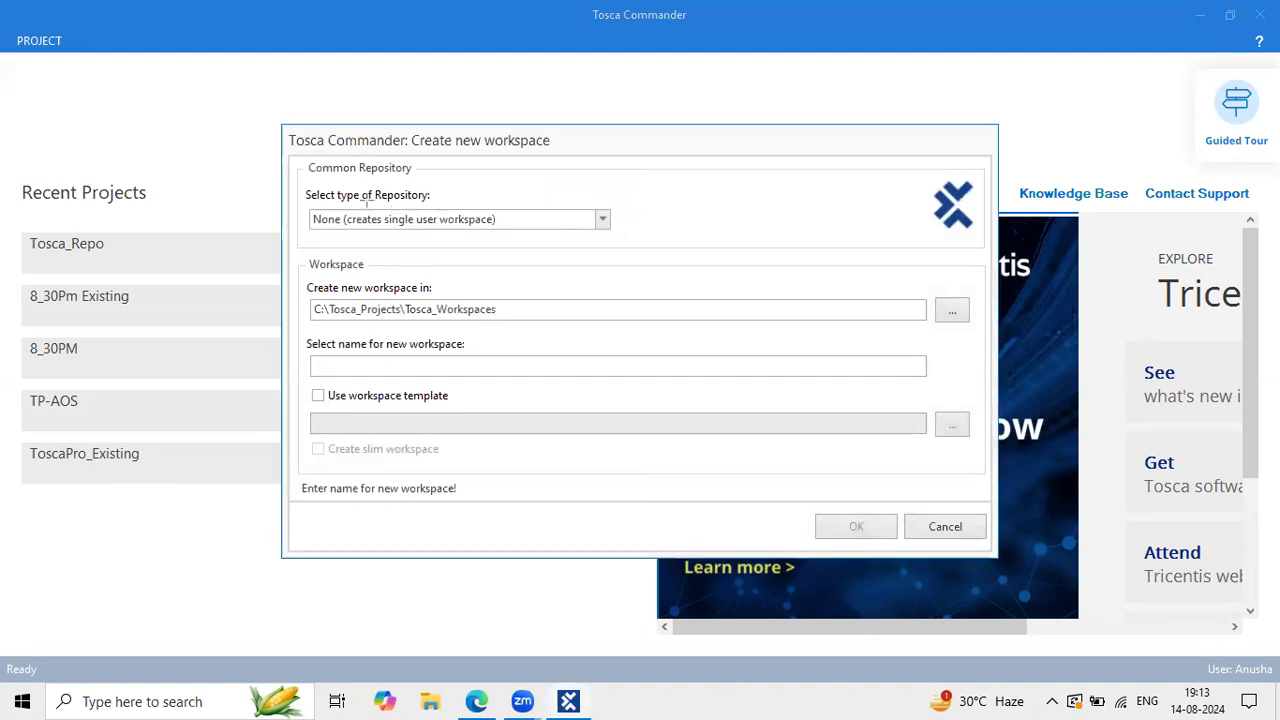
{"action": "left_click_drag", "start_coordinate": [298, 205], "coordinate": [555, 232]}
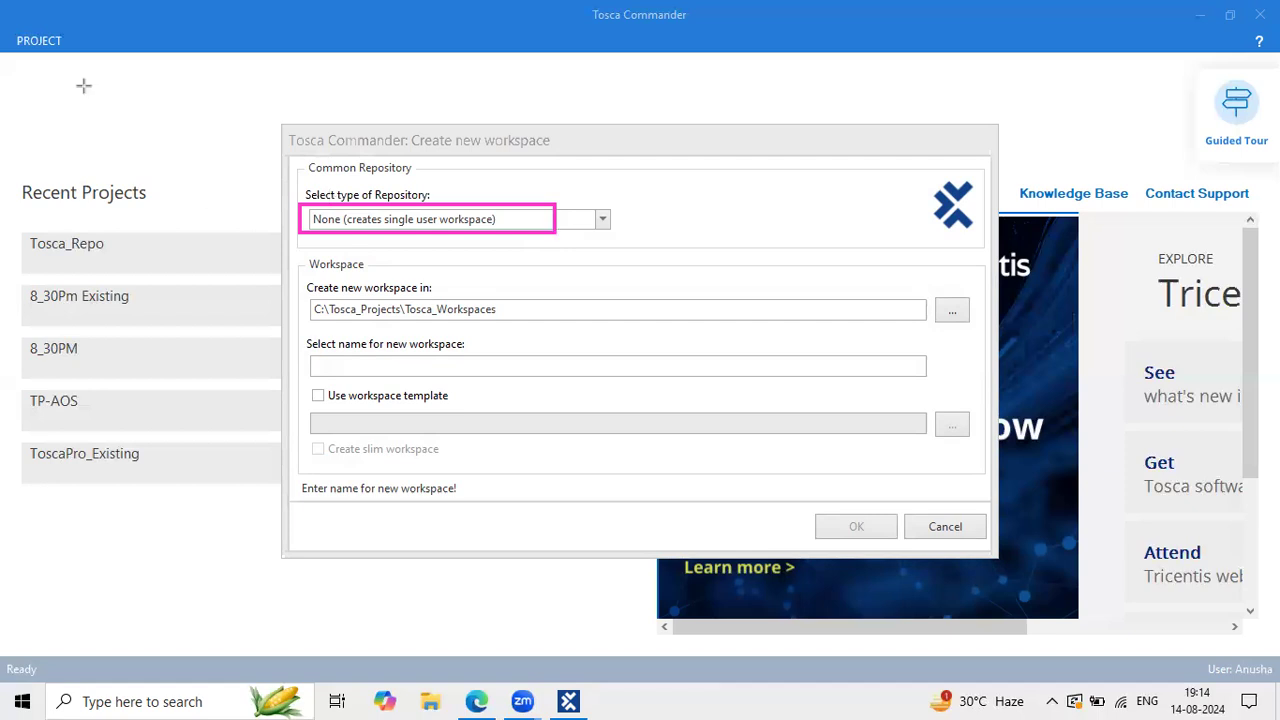
{"action": "left_click", "coordinate": [492, 224]}
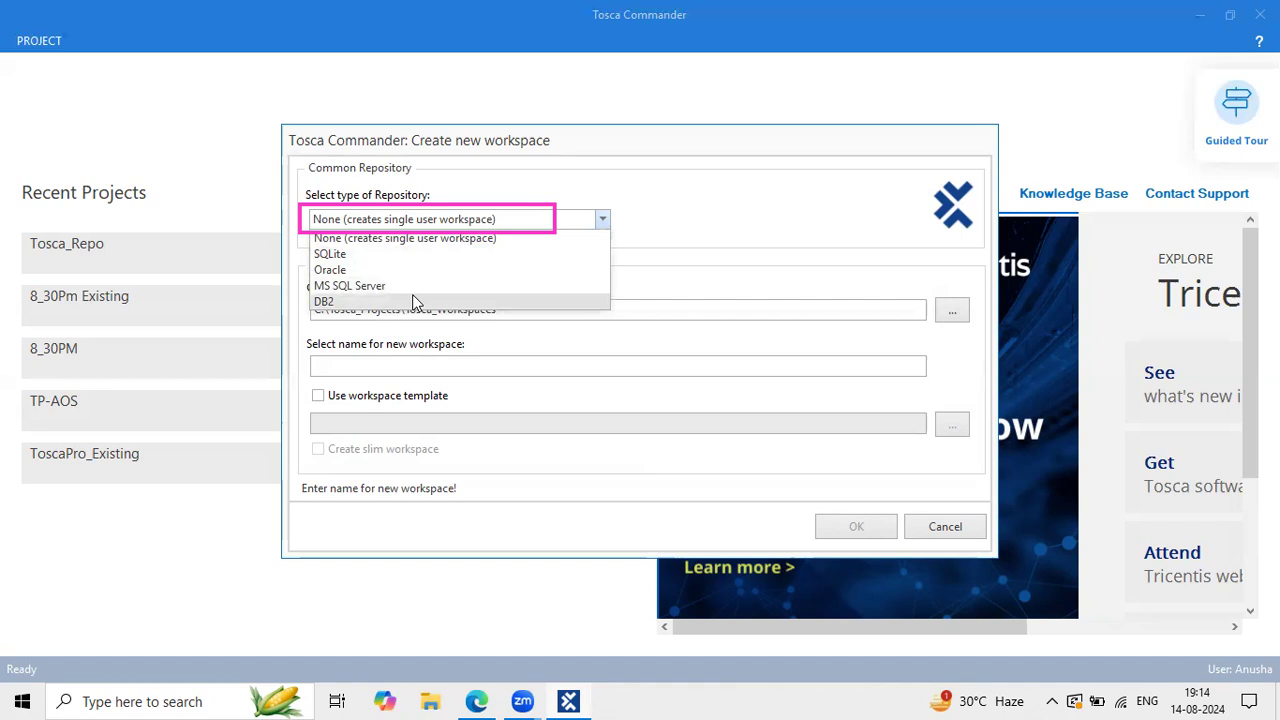
Step: Keep 'None (creates single user workspace)' and the location C:\Tosca_Projects\Tosca_Workspaces
{"action": "left_click", "coordinate": [377, 183]}
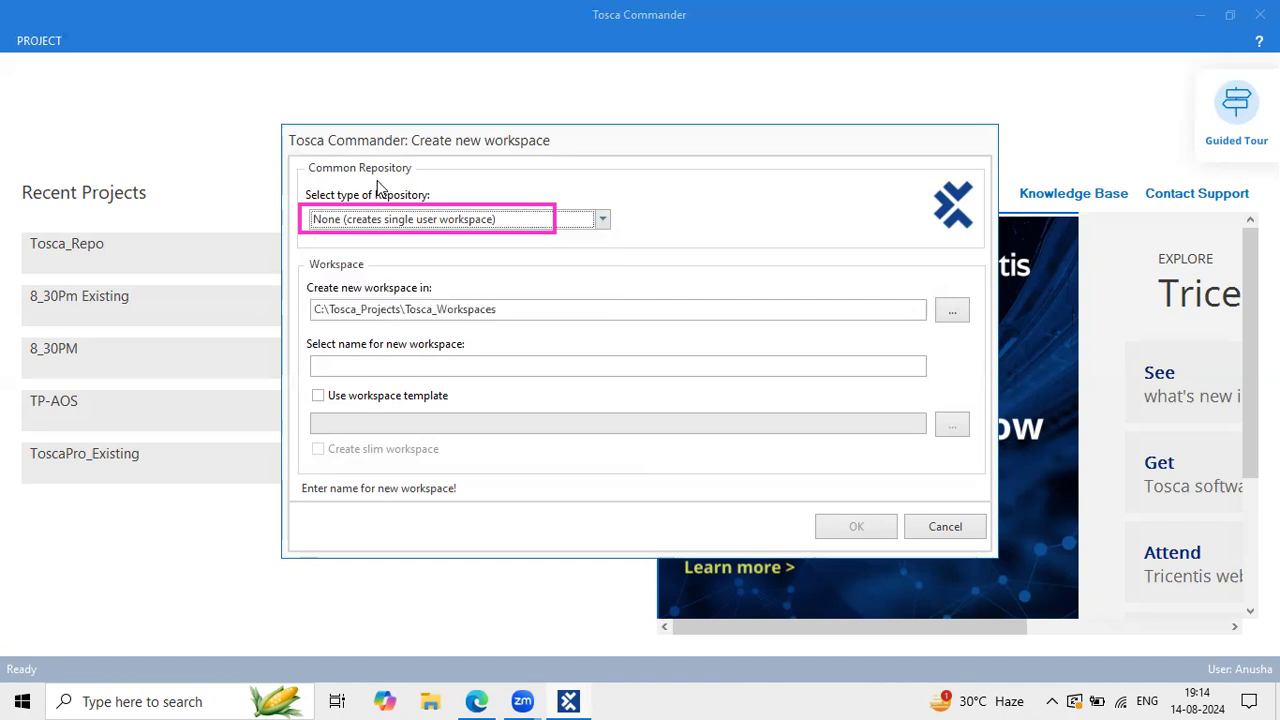
{"action": "double_click", "coordinate": [384, 311]}
{"action": "left_click", "coordinate": [506, 311]}
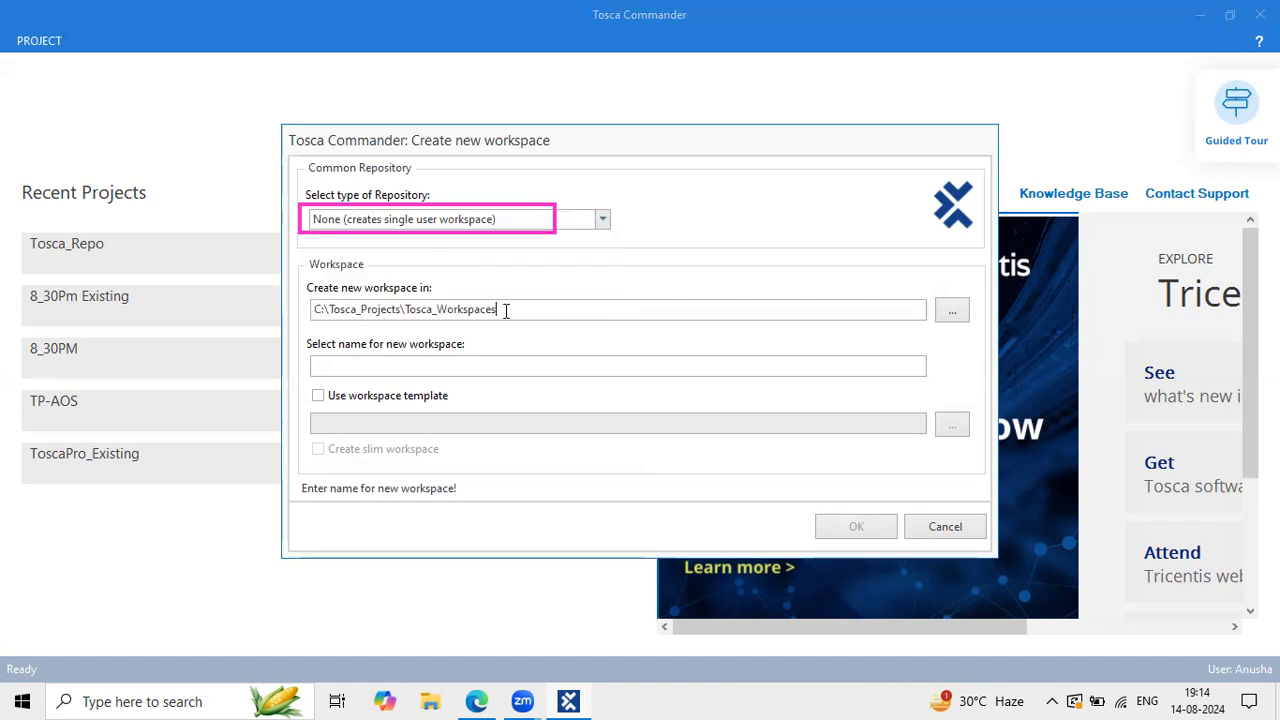
{"action": "left_click_drag", "start_coordinate": [506, 311], "coordinate": [294, 313]}
{"action": "left_click", "coordinate": [476, 311]}
{"action": "left_click_drag", "start_coordinate": [476, 311], "coordinate": [322, 335]}
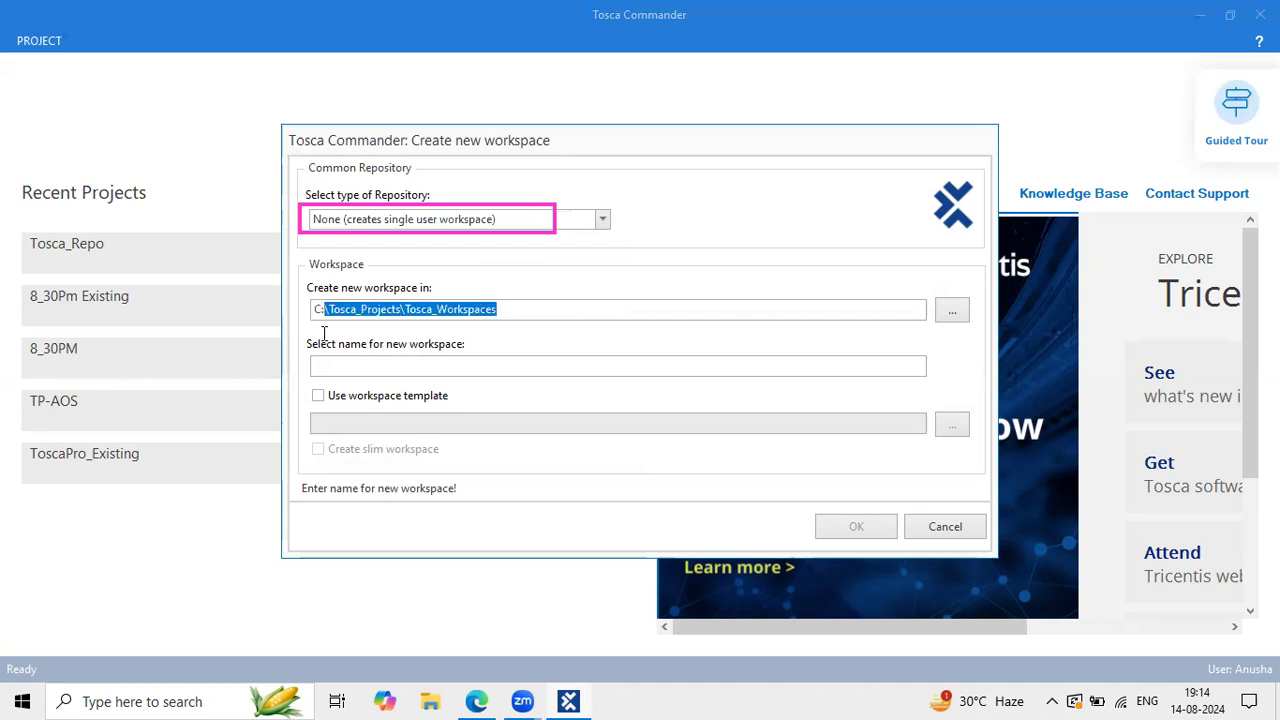
{"action": "left_click", "coordinate": [375, 362]}
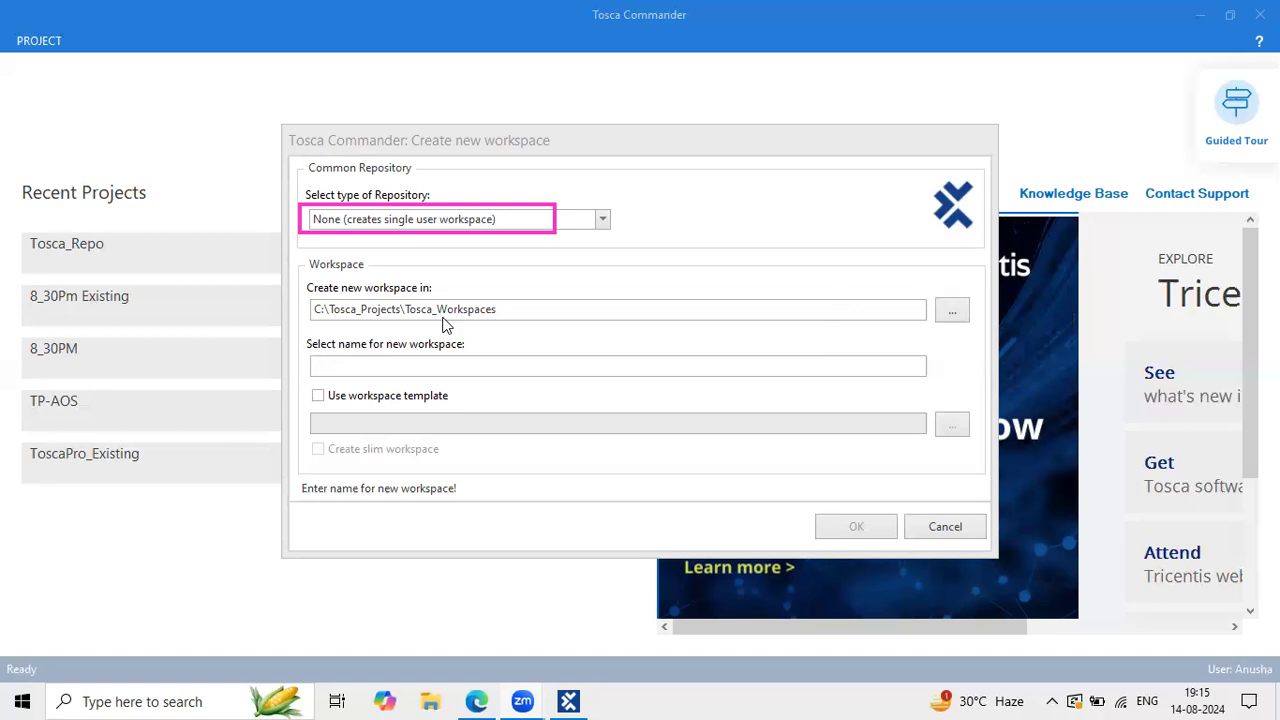
{"action": "key", "text": "XF86AudioRaiseVolume"}
Step: Highlight the Single user Repo line, its No DB connection note, and the Multi user Repo description
{"action": "left_click", "coordinate": [476, 701]}
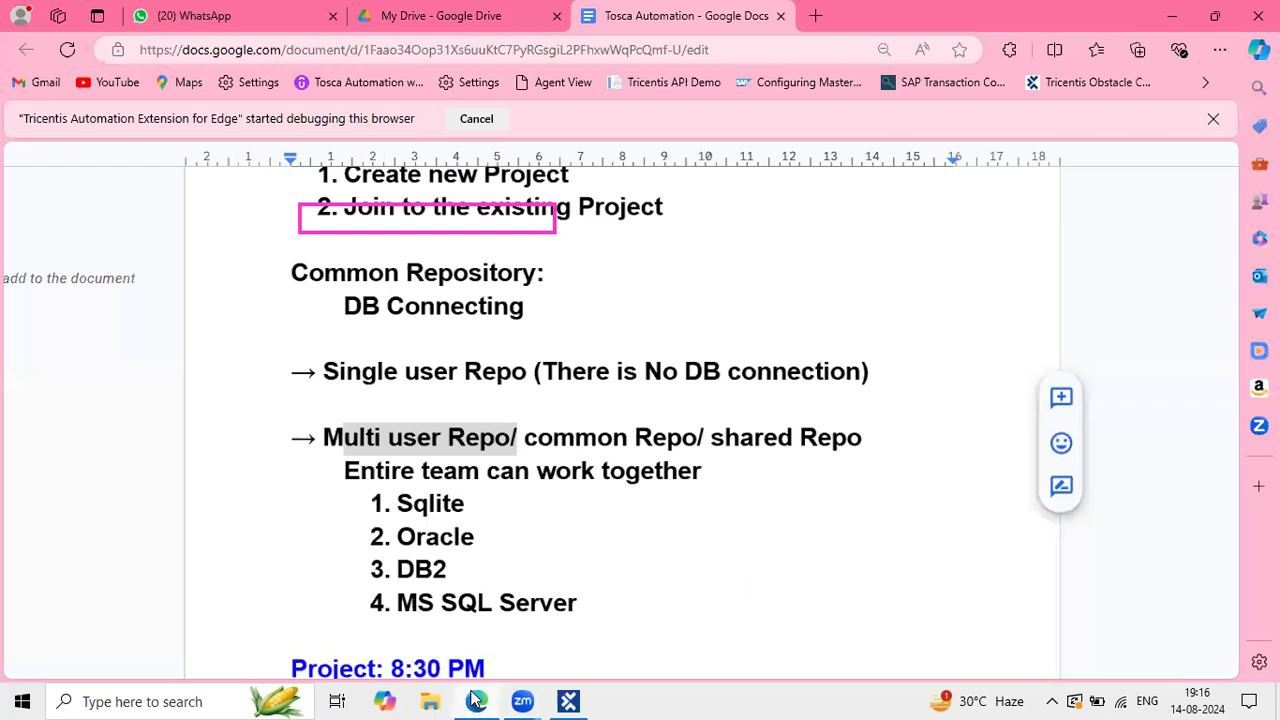
{"action": "left_click", "coordinate": [467, 440]}
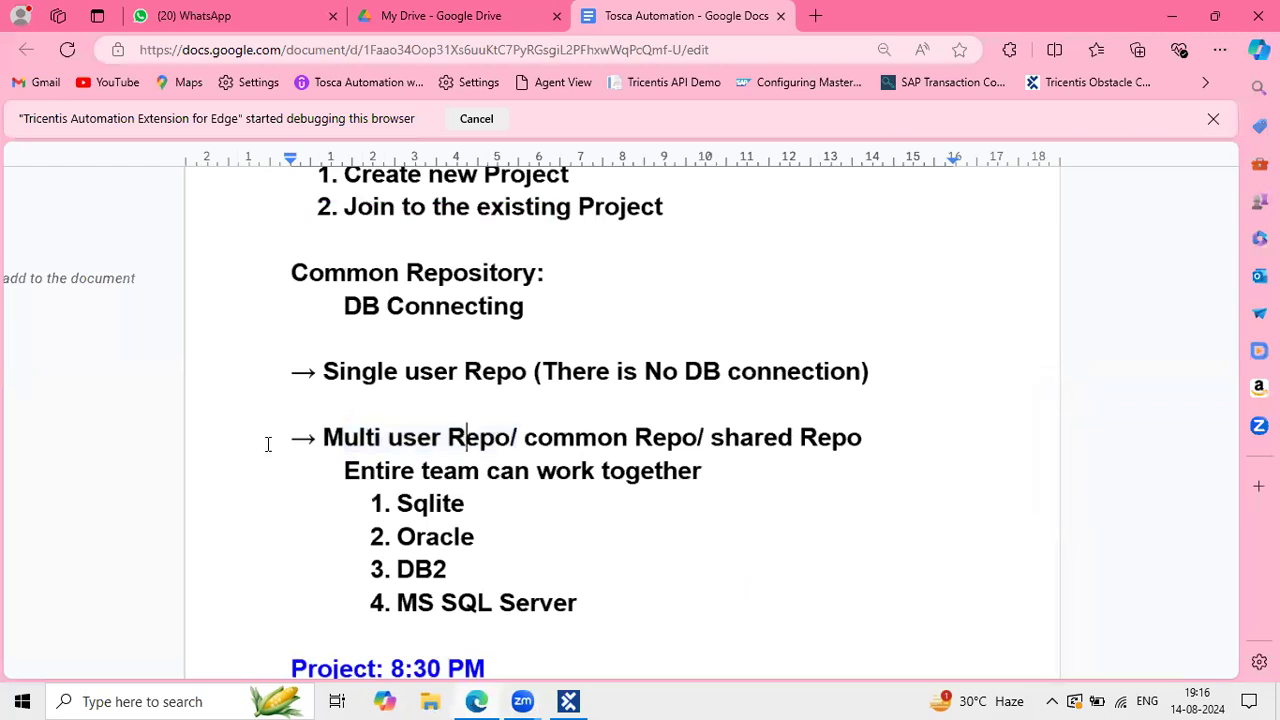
{"action": "left_click_drag", "start_coordinate": [361, 371], "coordinate": [549, 375]}
{"action": "left_click_drag", "start_coordinate": [416, 440], "coordinate": [620, 487]}
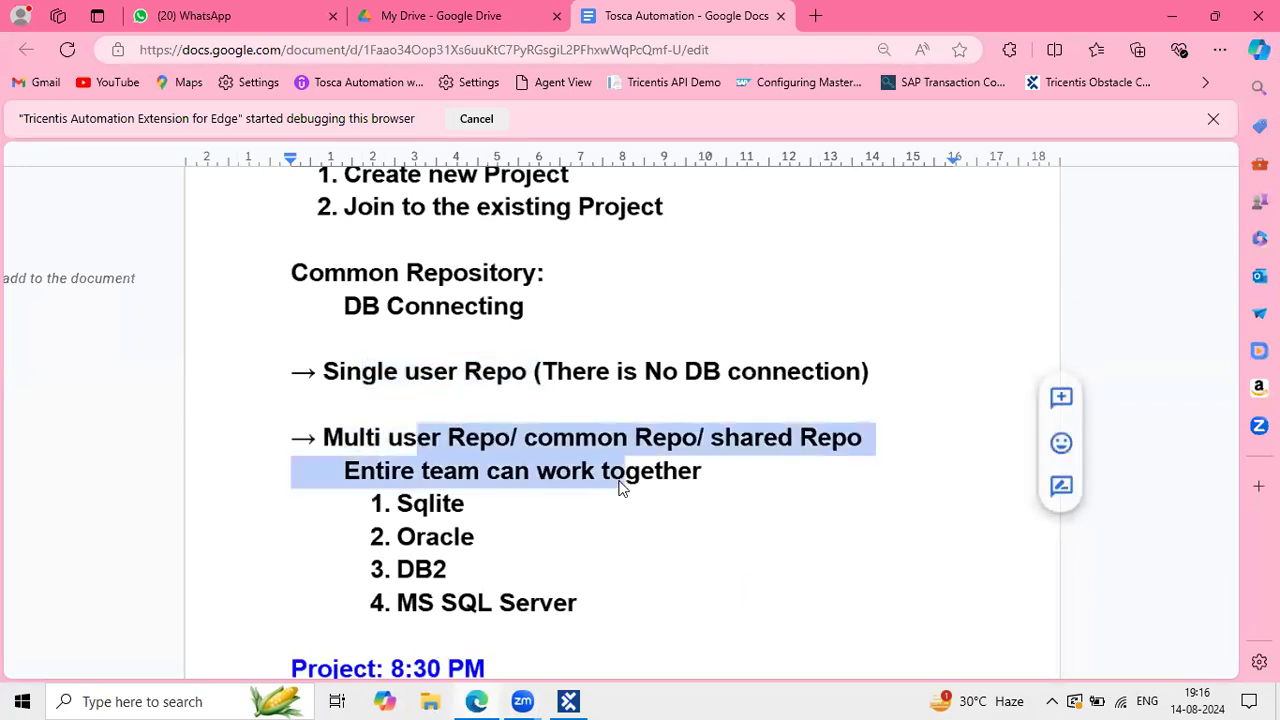
{"action": "left_click_drag", "start_coordinate": [571, 372], "coordinate": [827, 372]}
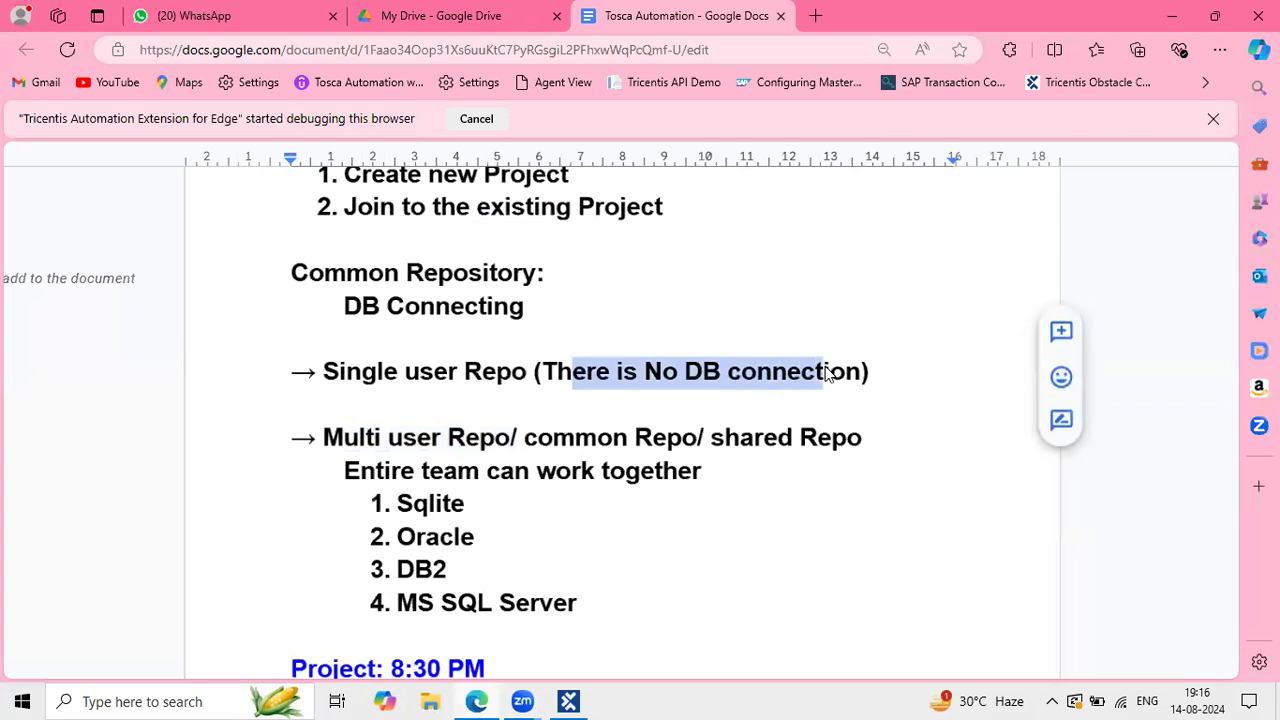
{"action": "left_click", "coordinate": [430, 440]}
Step: Highlight 'Repo/' and the line 'Entire team can work together' in the Multi user section
{"action": "left_click_drag", "start_coordinate": [440, 443], "coordinate": [546, 455]}
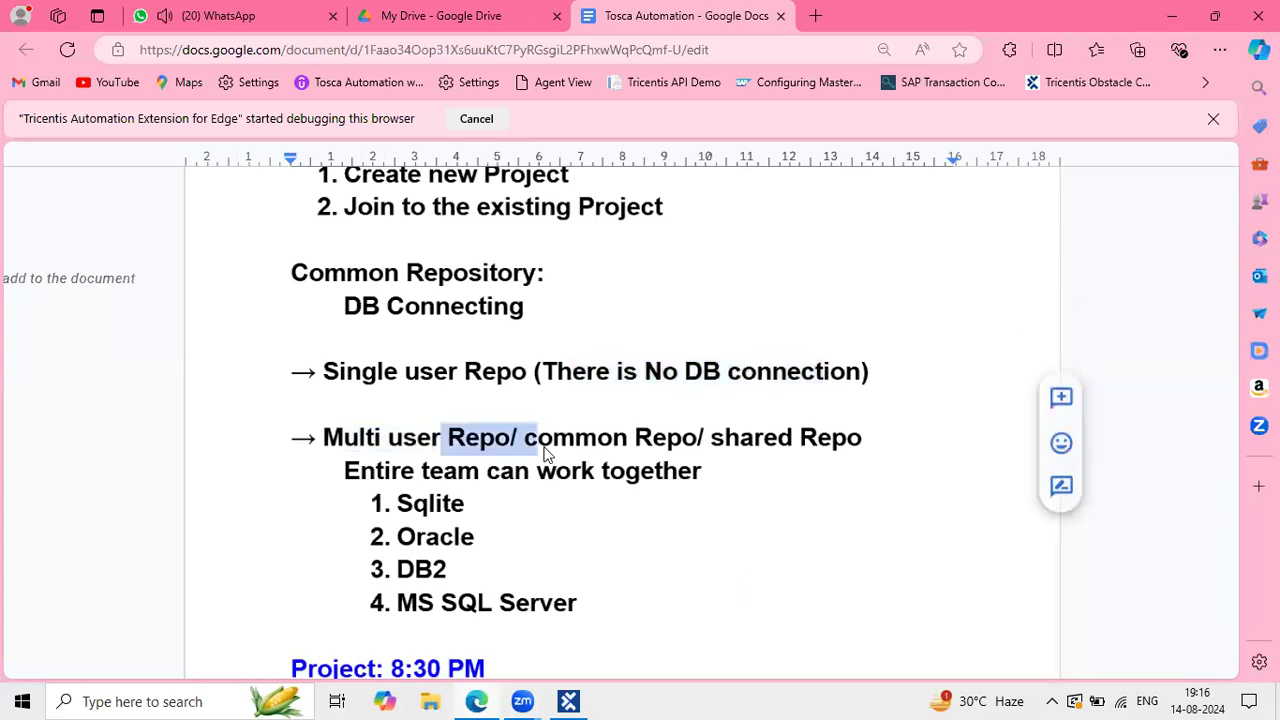
{"action": "left_click", "coordinate": [346, 471]}
{"action": "left_click_drag", "start_coordinate": [355, 474], "coordinate": [728, 474]}
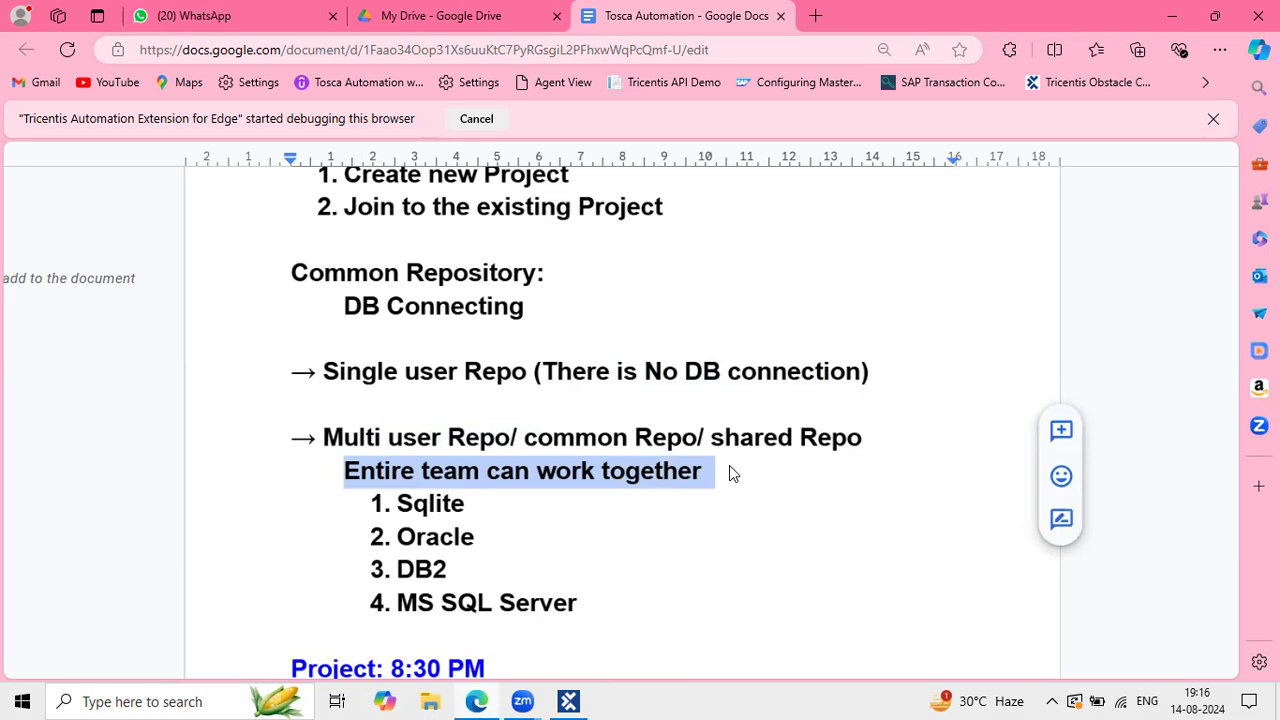
{"action": "left_click", "coordinate": [600, 484]}
{"action": "left_click", "coordinate": [484, 451]}
{"action": "left_click", "coordinate": [416, 467]}
{"action": "left_click_drag", "start_coordinate": [416, 468], "coordinate": [586, 472]}
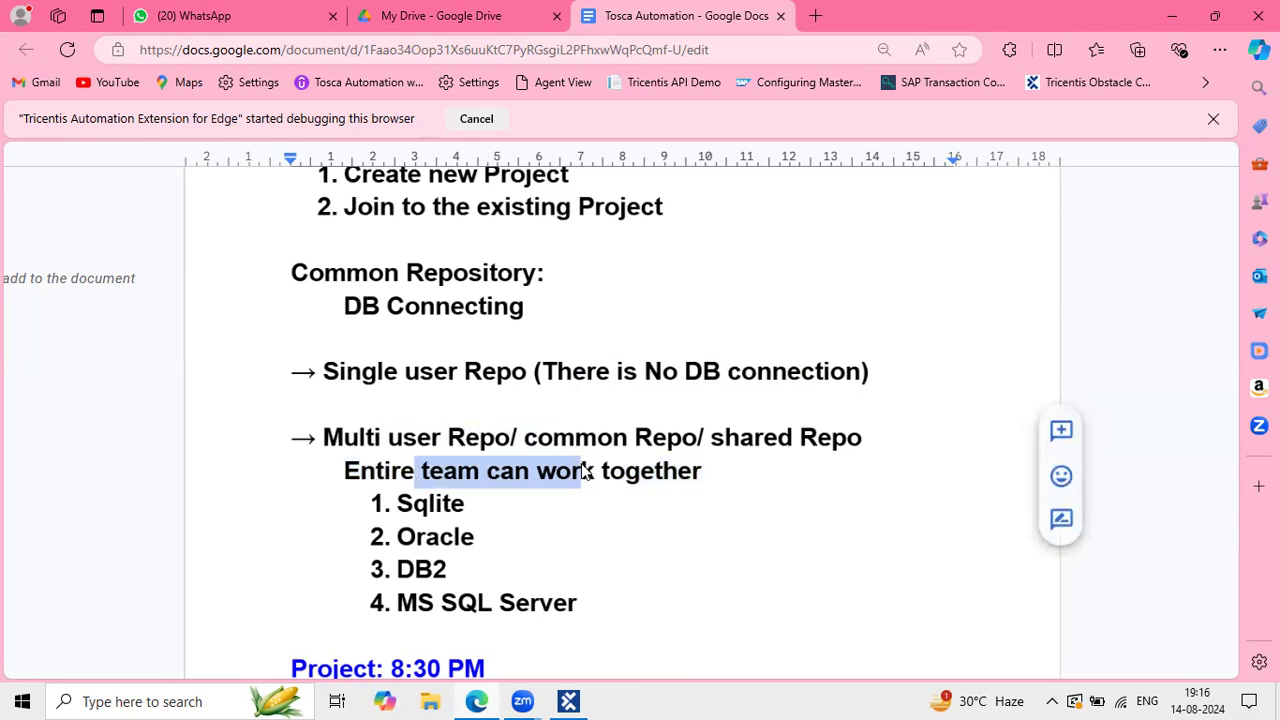
{"action": "left_click", "coordinate": [423, 481]}
{"action": "left_click", "coordinate": [491, 480]}
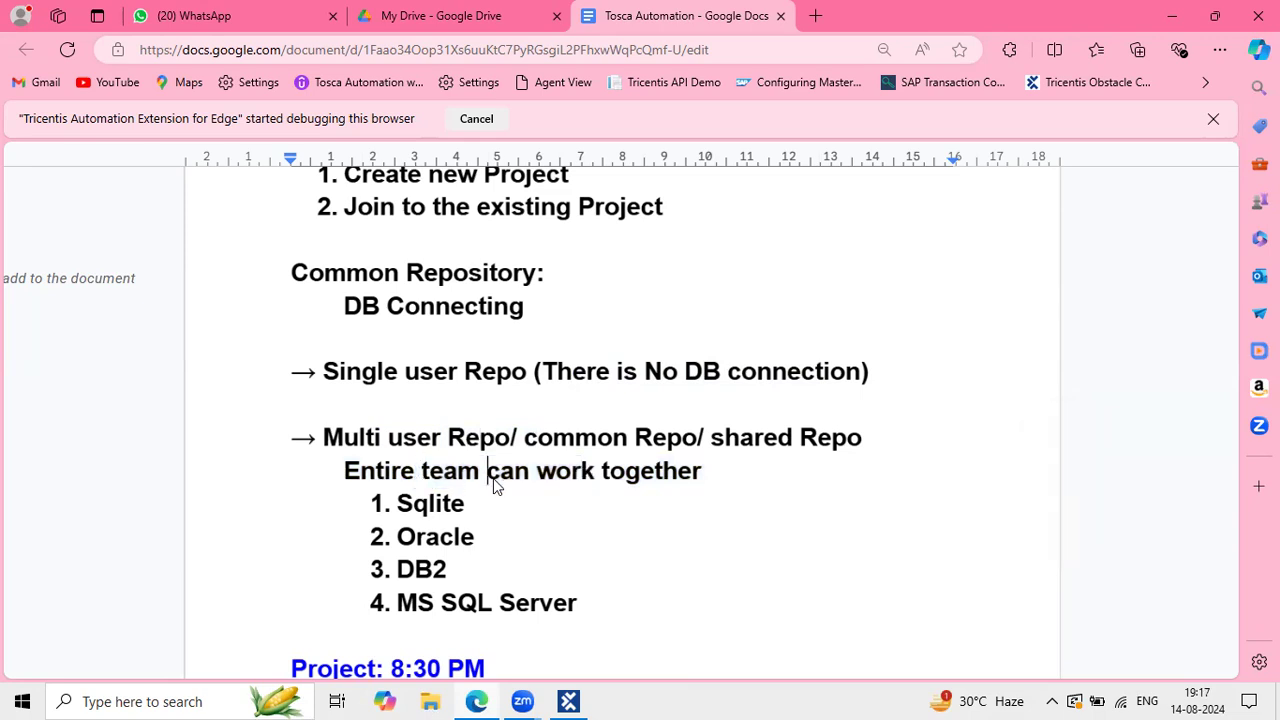
{"action": "left_click", "coordinate": [444, 481]}
{"action": "mouse_move", "coordinate": [588, 698]}
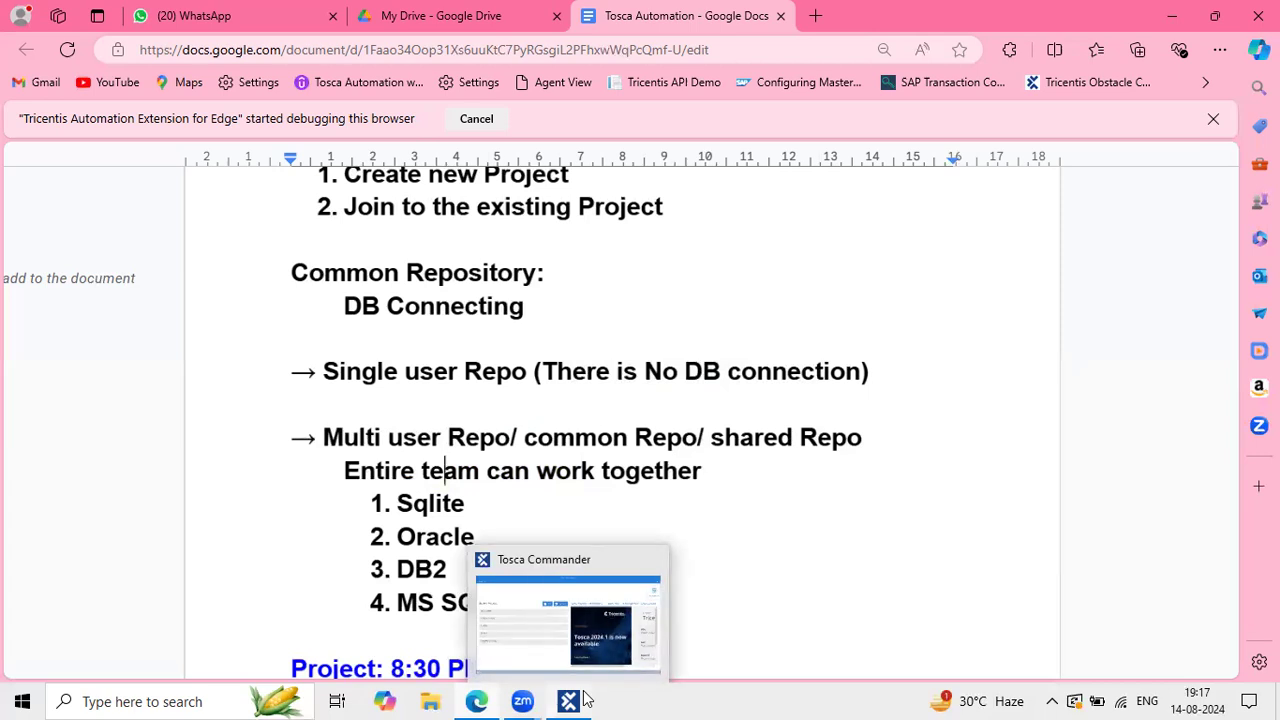
Step: Bring back the Create new workspace dialog with repository type left at None (single user)
{"action": "left_click", "coordinate": [542, 634]}
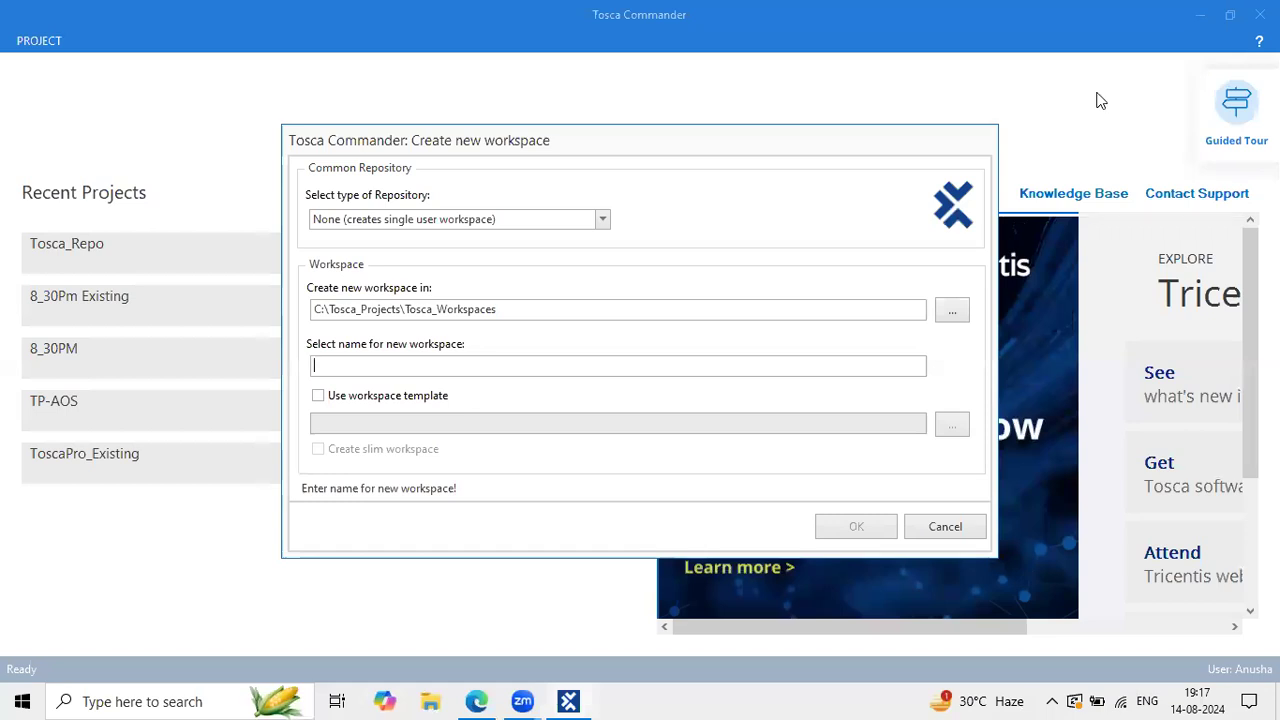
{"action": "left_click_drag", "start_coordinate": [626, 139], "coordinate": [580, 132]}
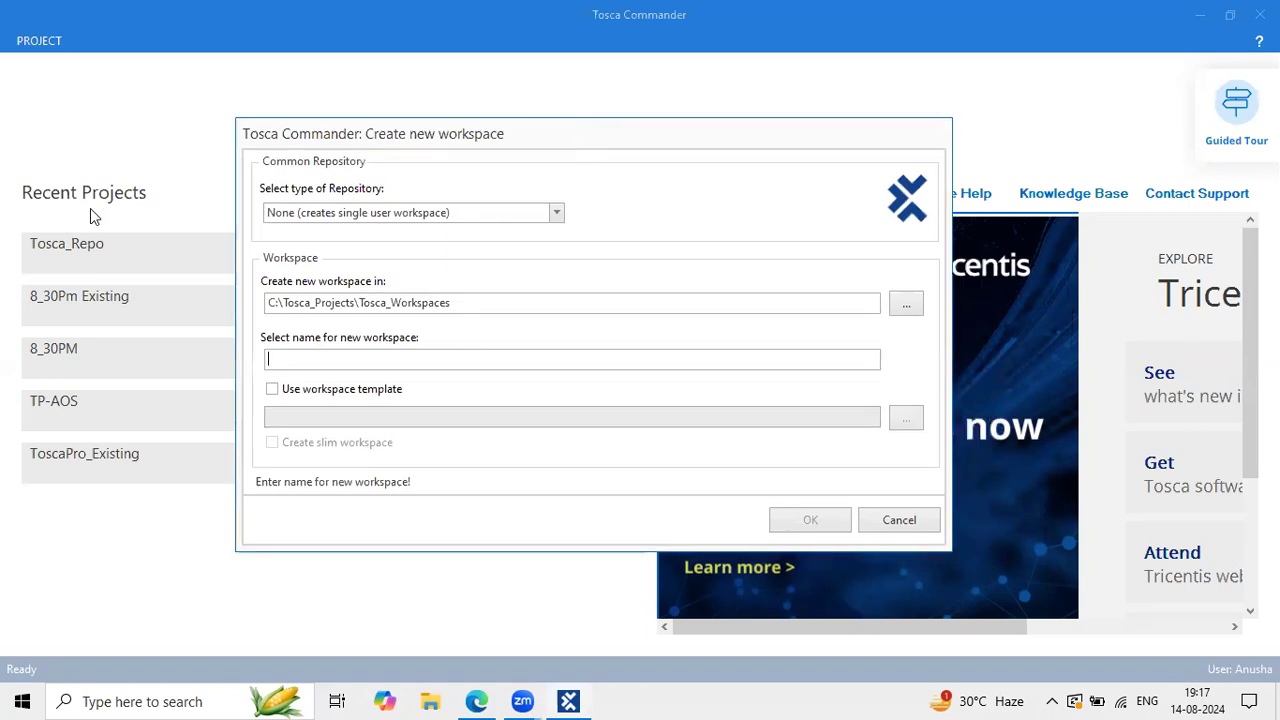
{"action": "left_click_drag", "start_coordinate": [252, 180], "coordinate": [412, 199]}
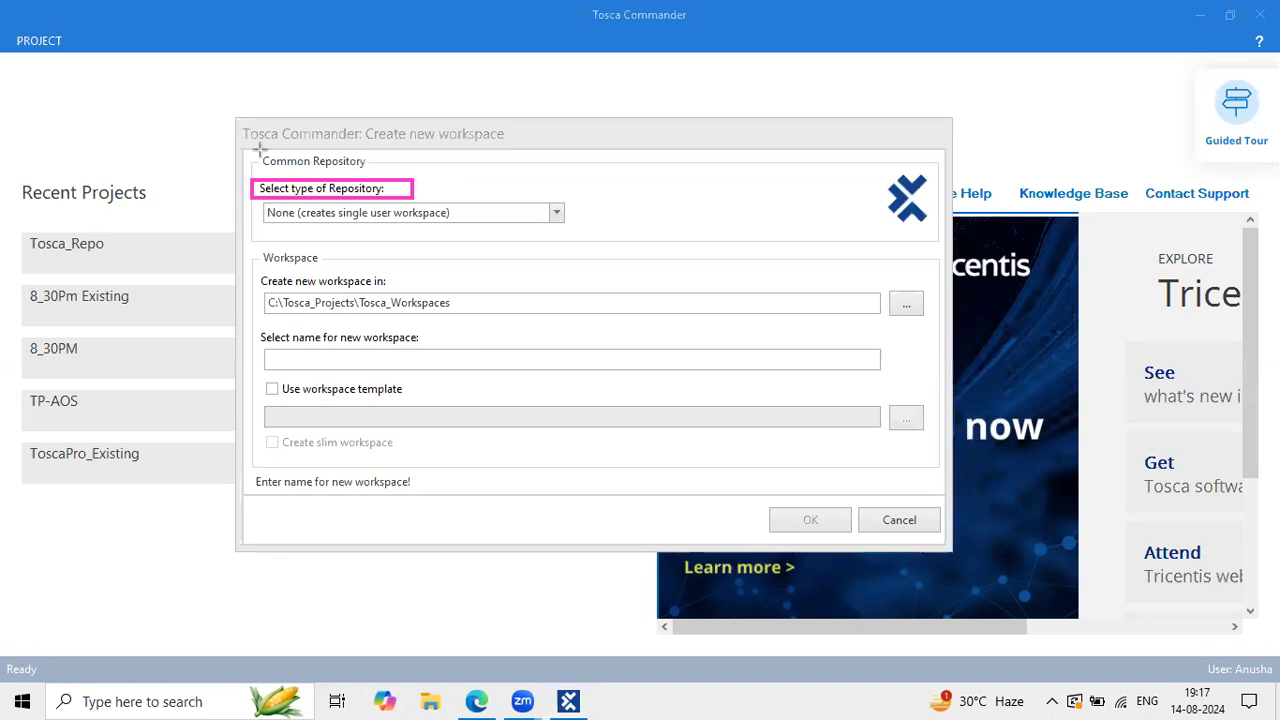
{"action": "left_click_drag", "start_coordinate": [255, 151], "coordinate": [380, 170]}
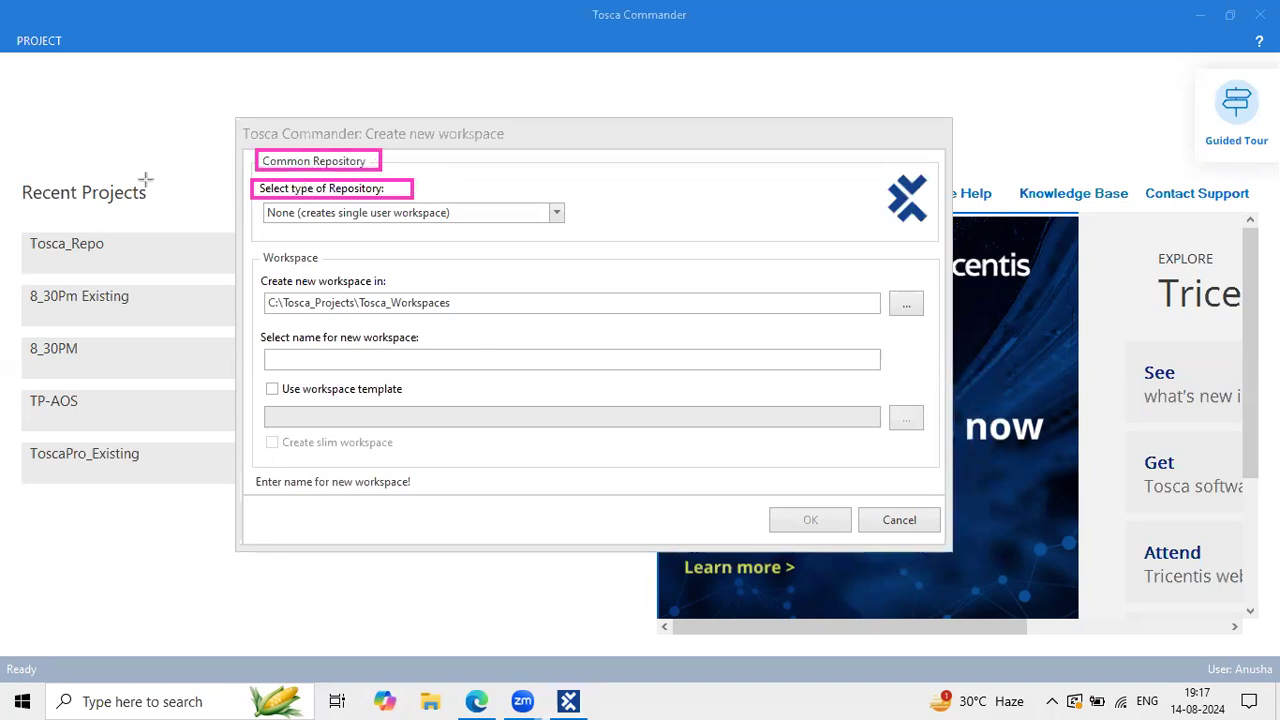
{"action": "key", "text": "ctrl+z"}
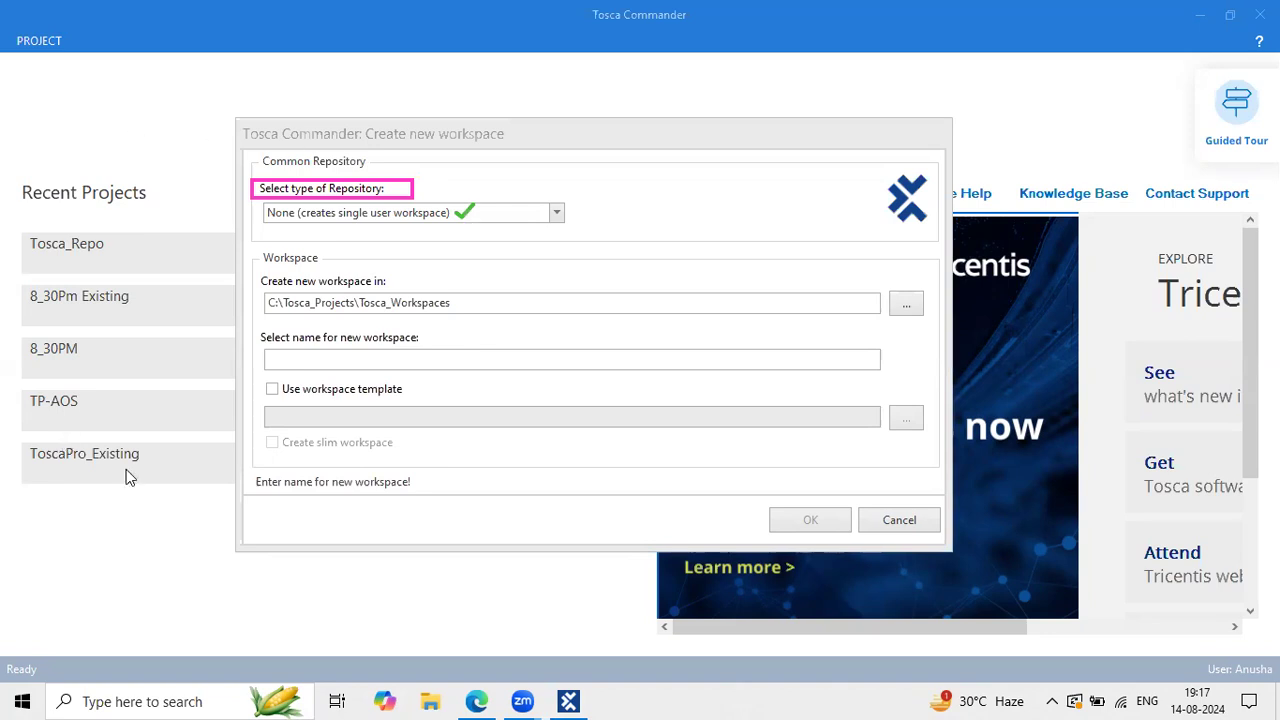
Step: Name the workspace 'Single', base it on the Standard.tsu template, and create it
{"action": "left_click", "coordinate": [320, 362]}
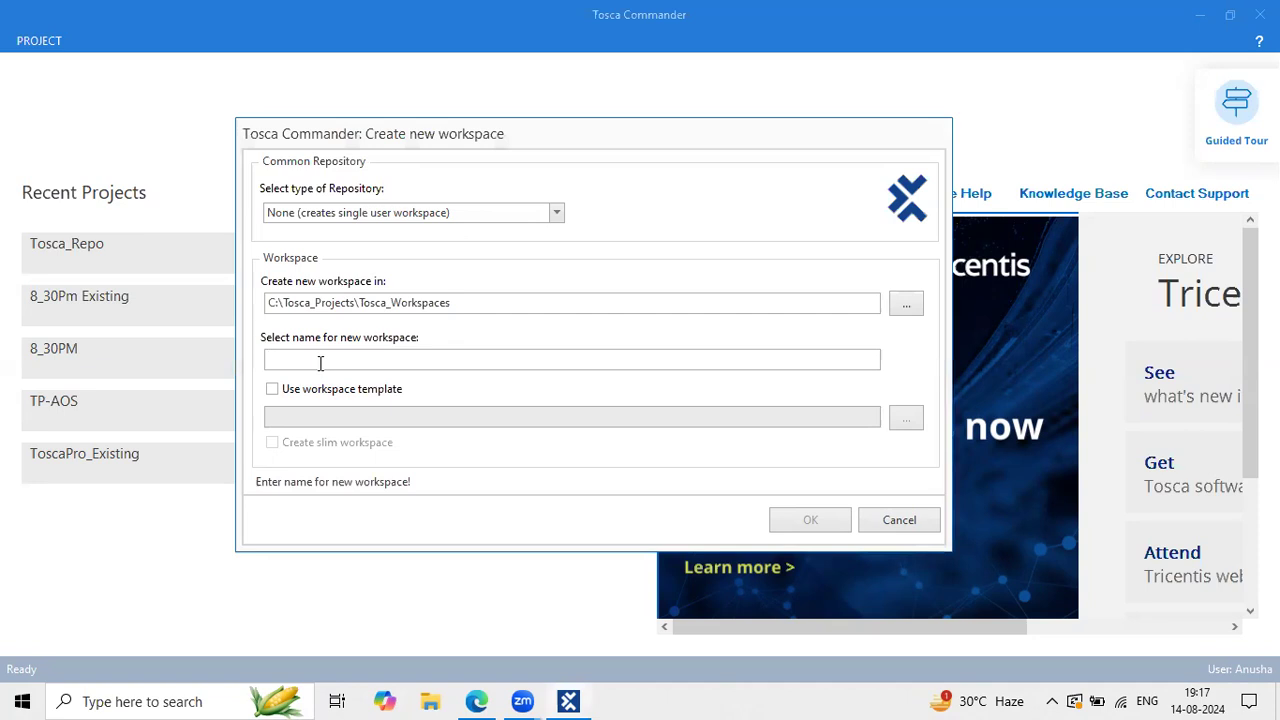
{"action": "type", "text": "Sing"}
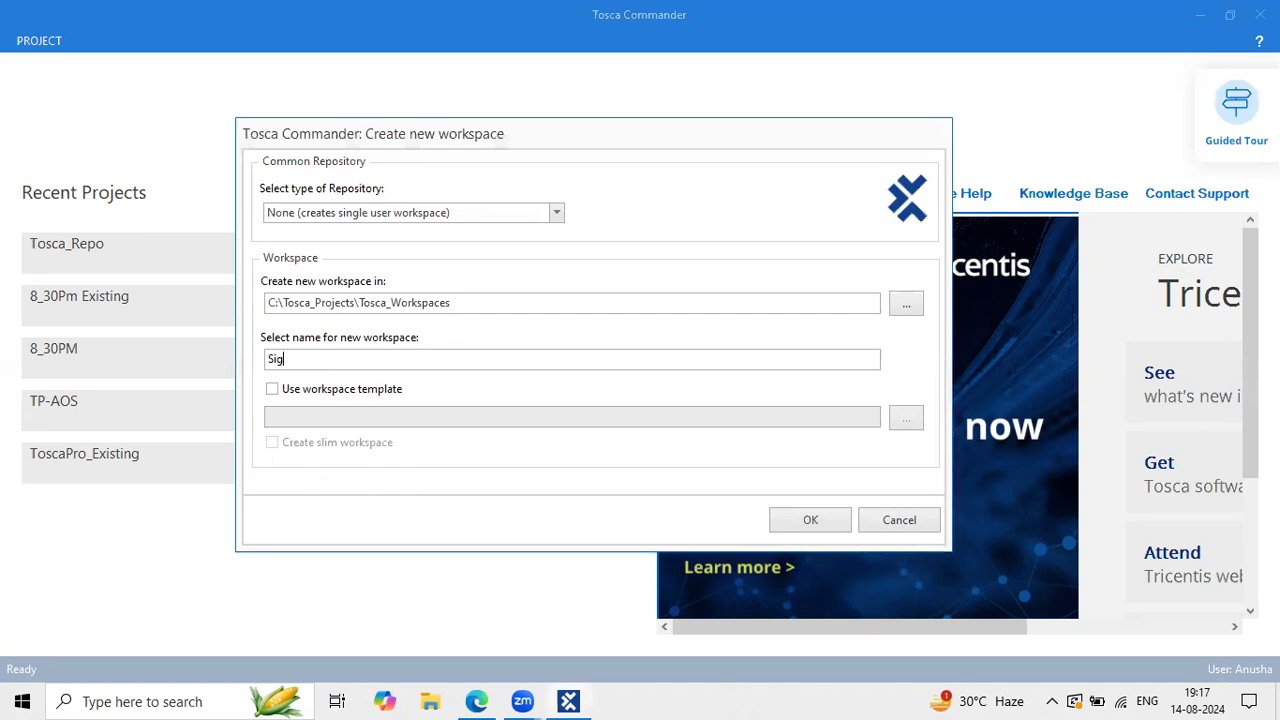
{"action": "type", "text": "le"}
{"action": "left_click", "coordinate": [299, 393]}
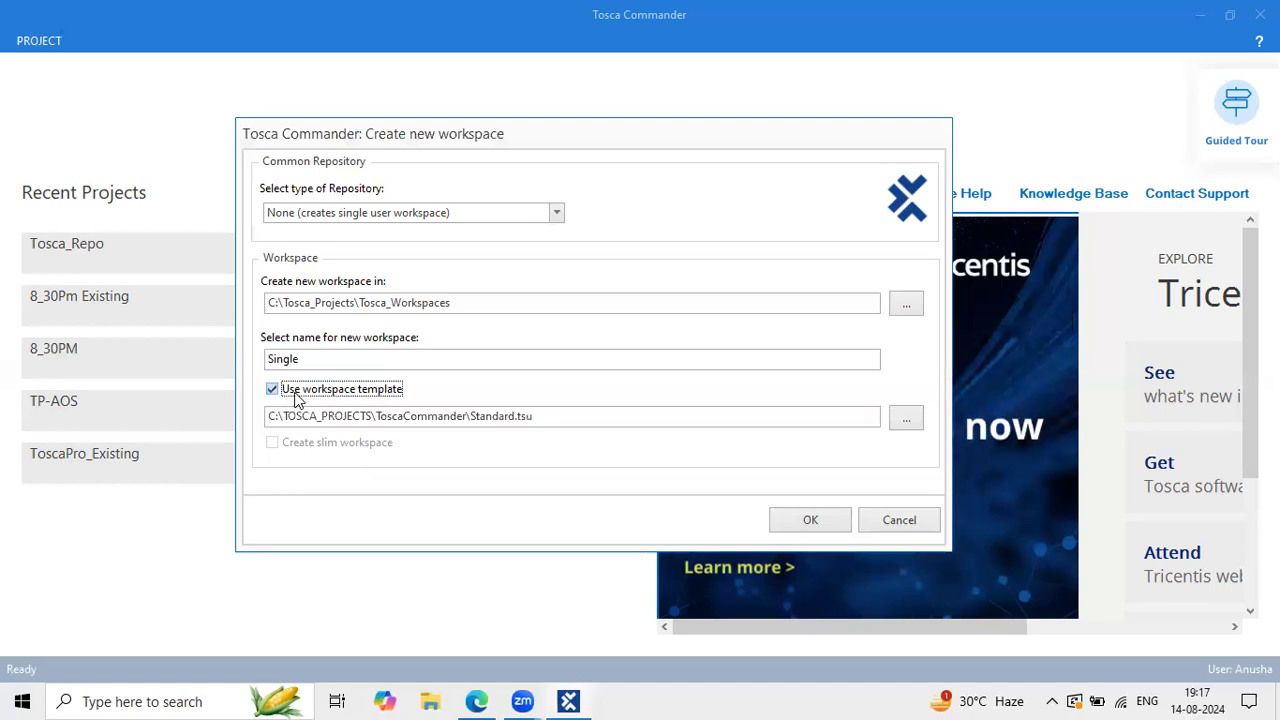
{"action": "left_click", "coordinate": [611, 416]}
{"action": "left_click_drag", "start_coordinate": [534, 420], "coordinate": [465, 413]}
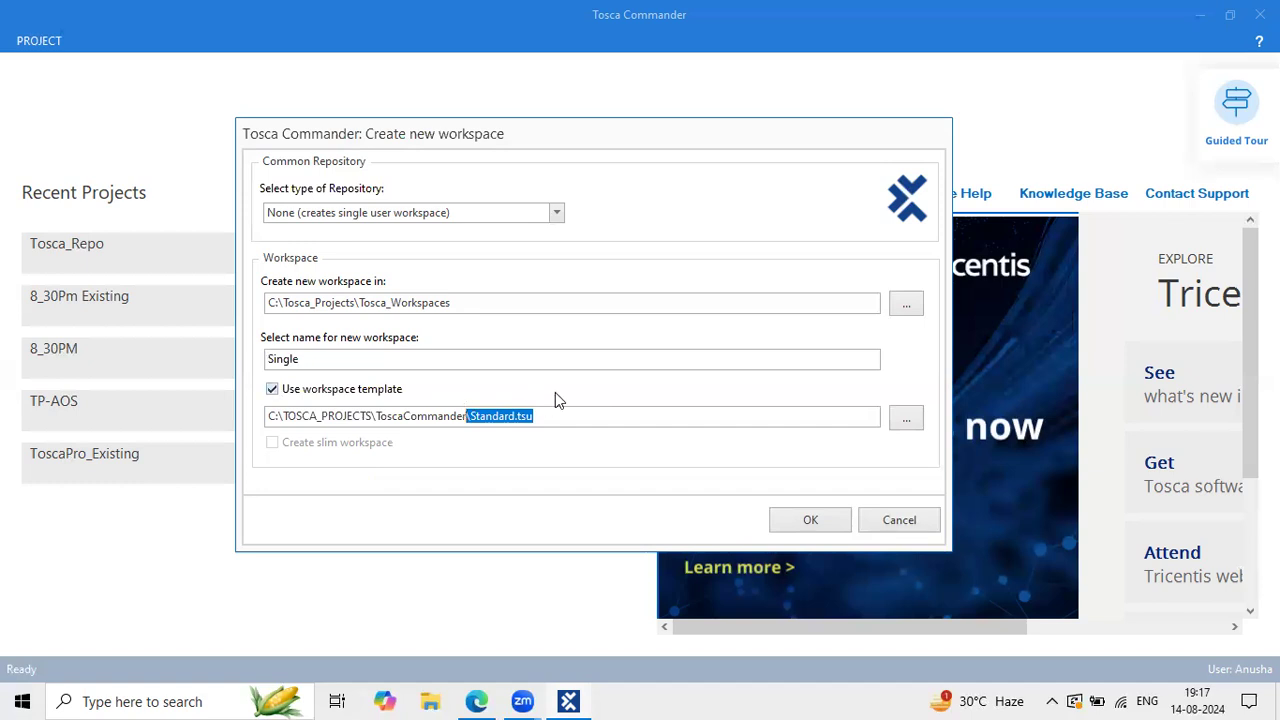
{"action": "left_click_drag", "start_coordinate": [553, 416], "coordinate": [470, 416]}
{"action": "left_click_drag", "start_coordinate": [547, 414], "coordinate": [500, 410]}
{"action": "left_click", "coordinate": [273, 390]}
{"action": "left_click", "coordinate": [273, 390]}
{"action": "left_click_drag", "start_coordinate": [554, 416], "coordinate": [275, 432]}
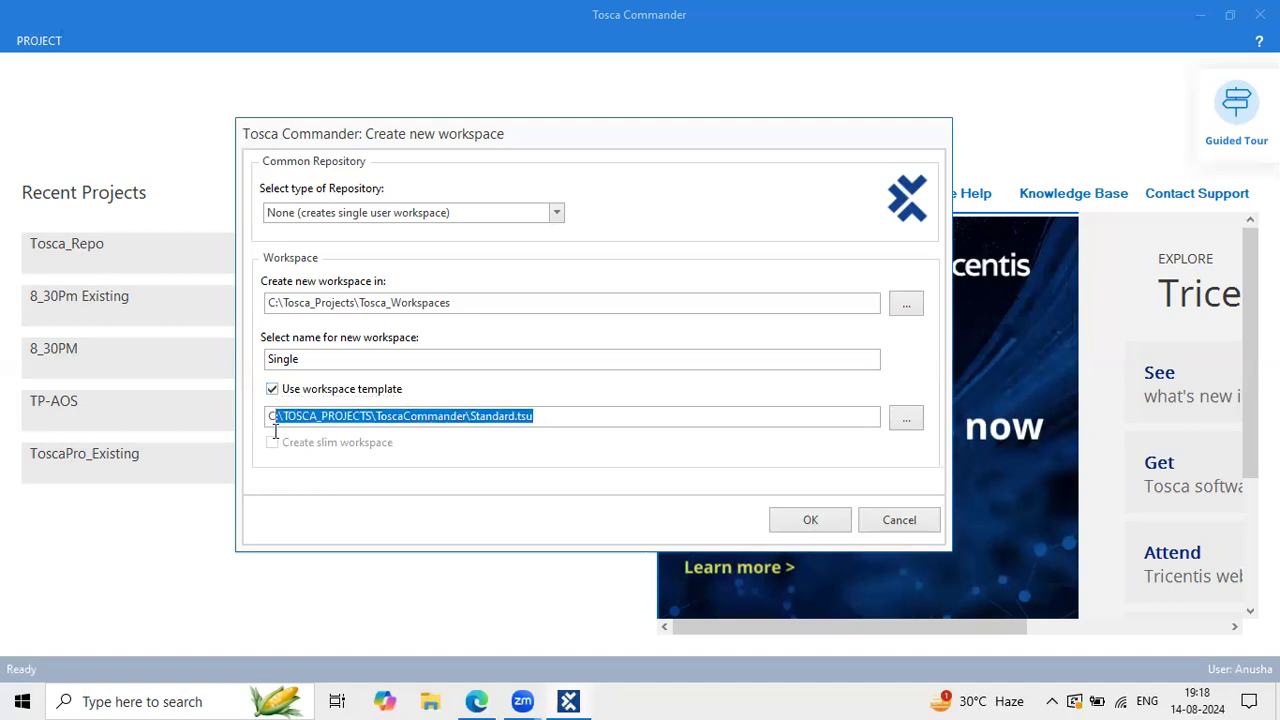
{"action": "left_click", "coordinate": [810, 520]}
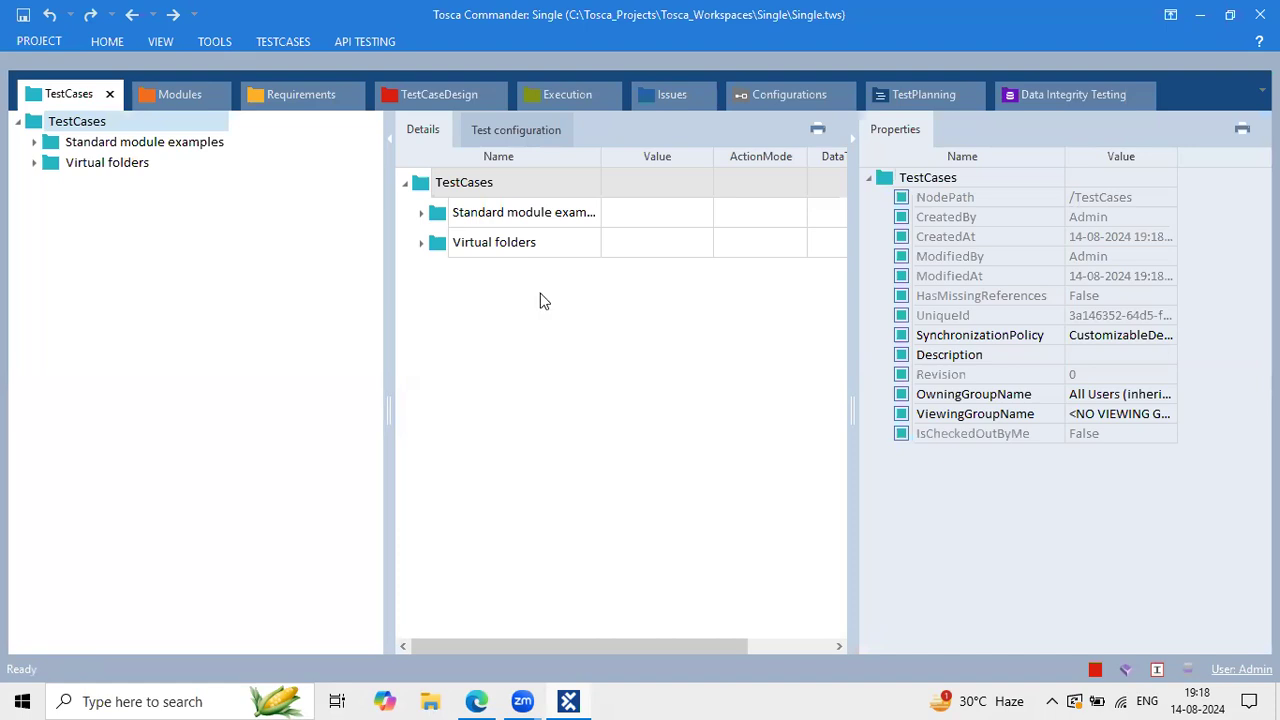
Step: Expand the HOME ribbon in the Single workspace to see its check-in and update commands
{"action": "left_click", "coordinate": [118, 40]}
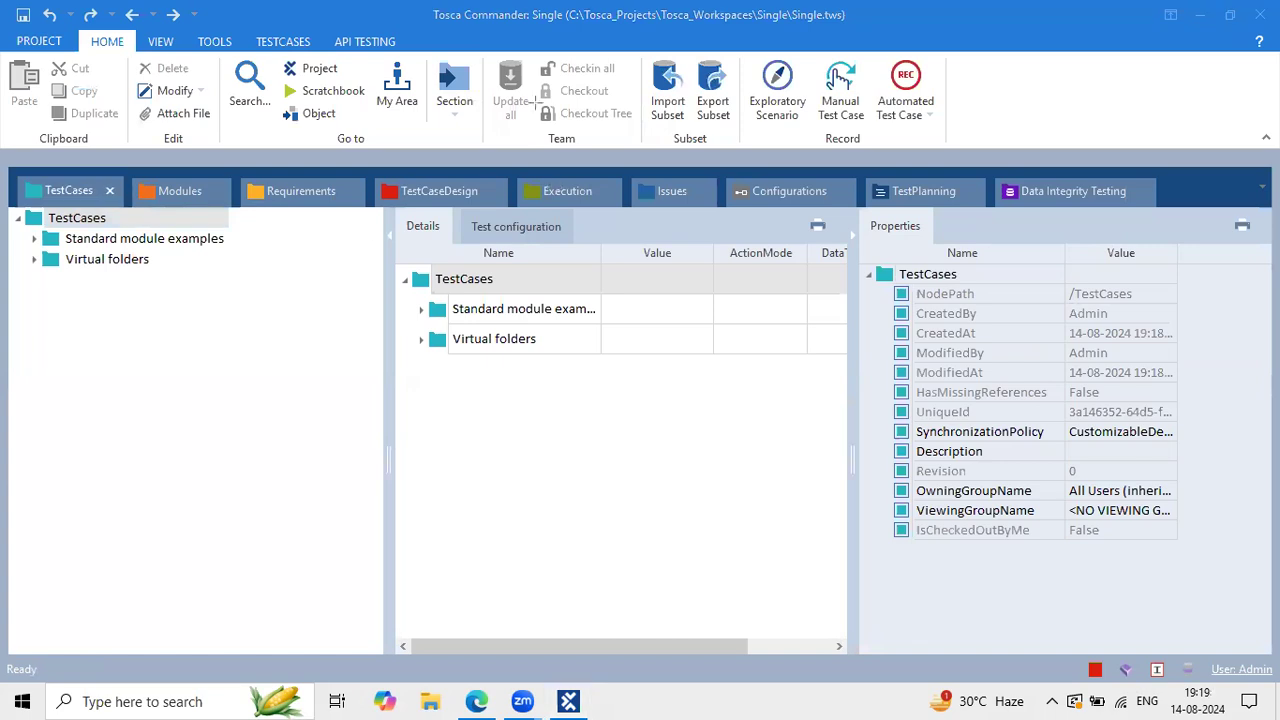
{"action": "mouse_move", "coordinate": [487, 55]}
{"action": "left_mouse_down"}
{"action": "mouse_move", "coordinate": [616, 62]}
{"action": "mouse_move", "coordinate": [652, 108]}
{"action": "mouse_move", "coordinate": [640, 133]}
{"action": "left_mouse_up"}
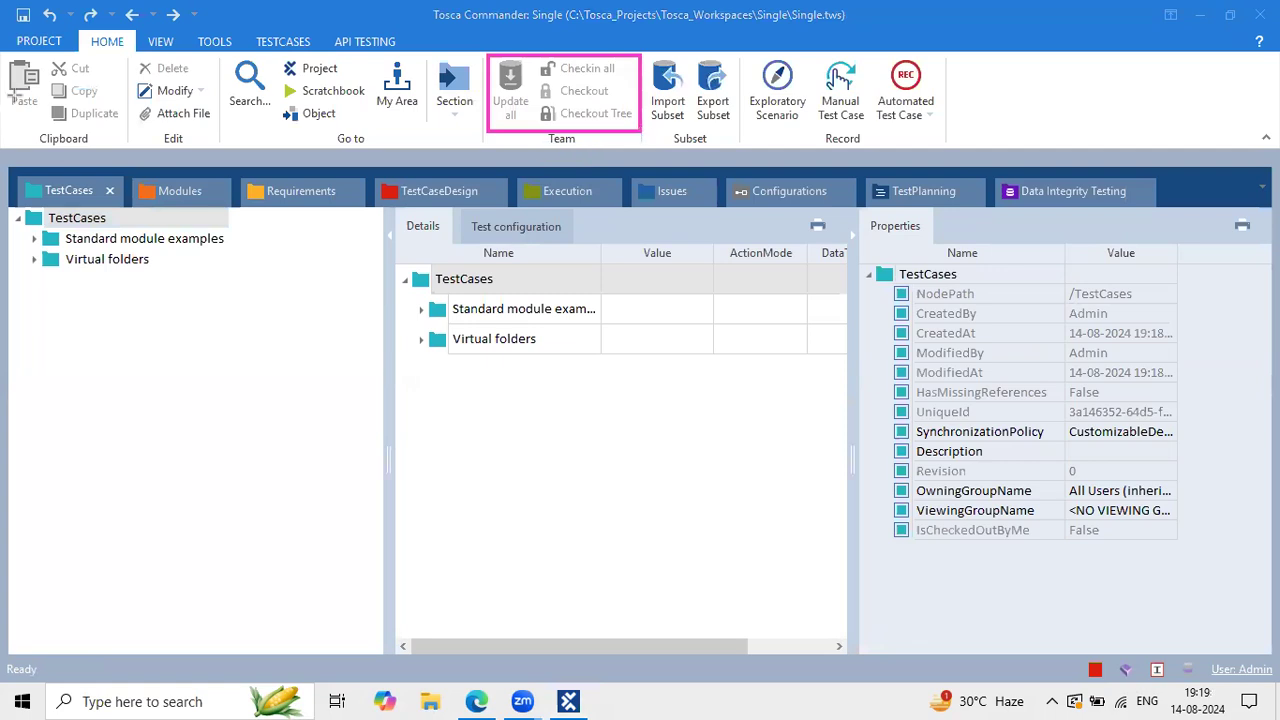
Step: Widen the details pane and expand Standard module examples to reveal TBox XEngines with JSON and XML
{"action": "left_click", "coordinate": [391, 408]}
{"action": "left_click_drag", "start_coordinate": [386, 409], "coordinate": [270, 407]}
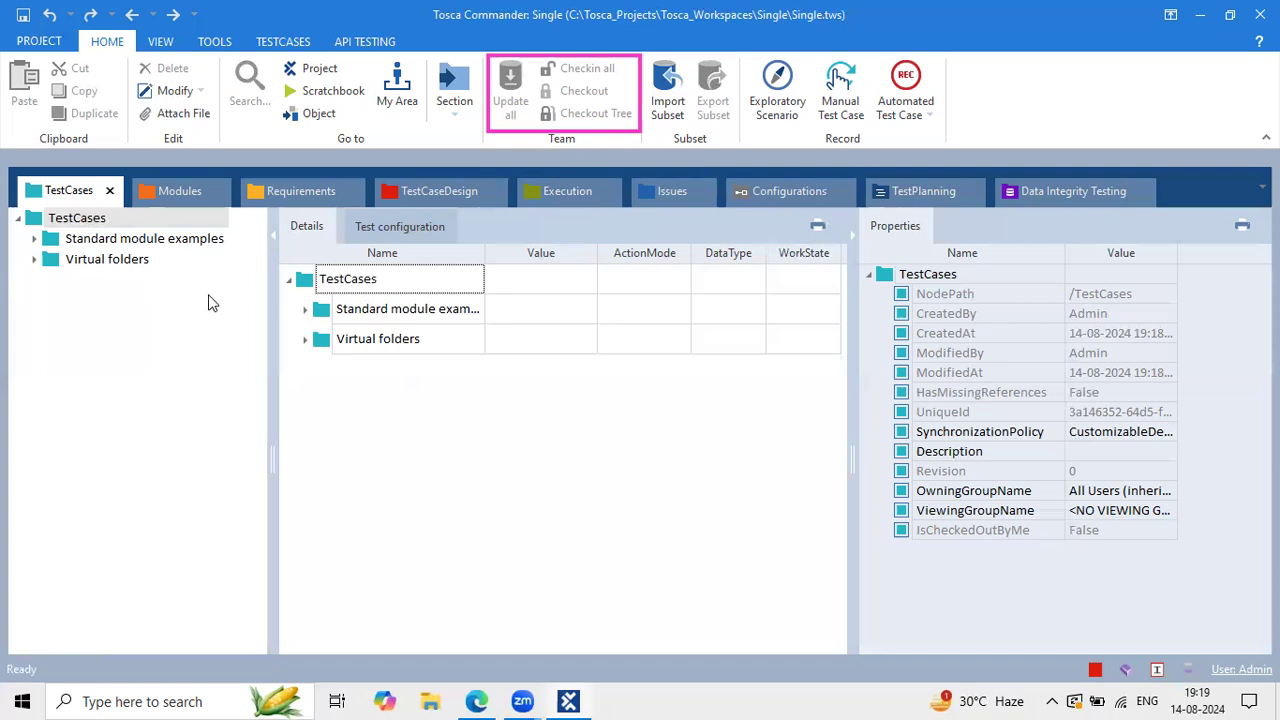
{"action": "left_click", "coordinate": [152, 240]}
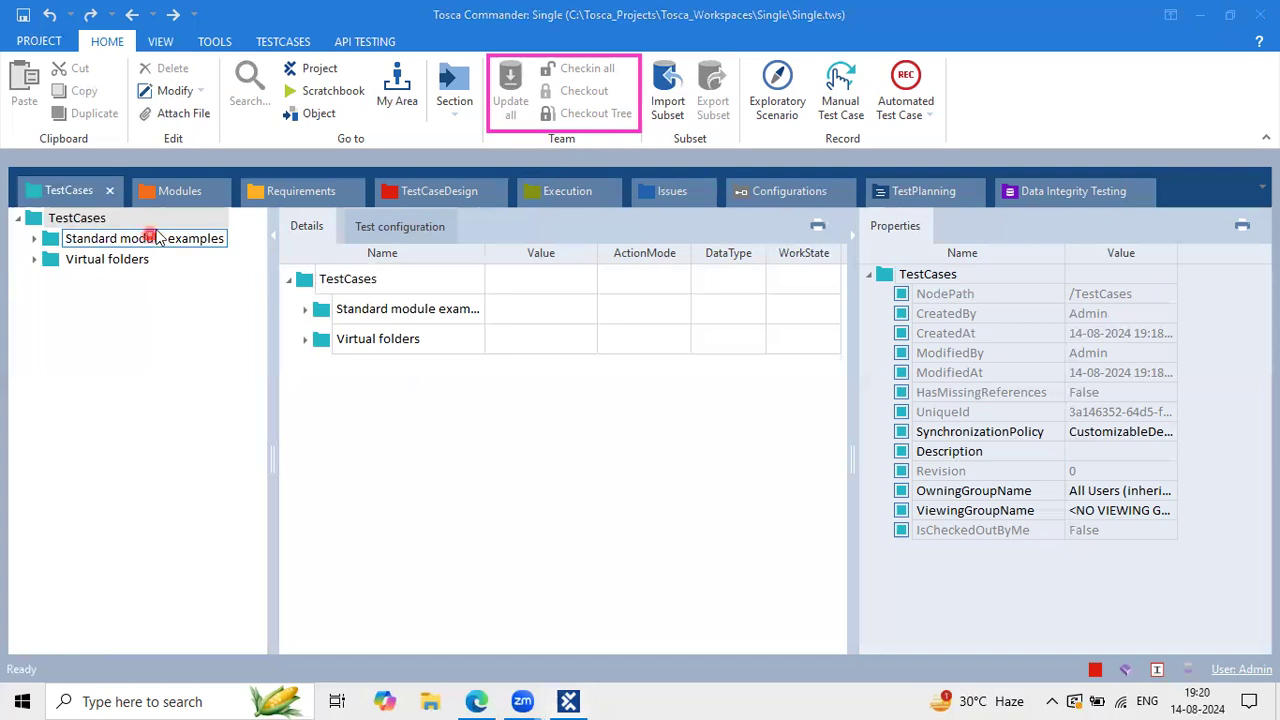
{"action": "left_click", "coordinate": [216, 242]}
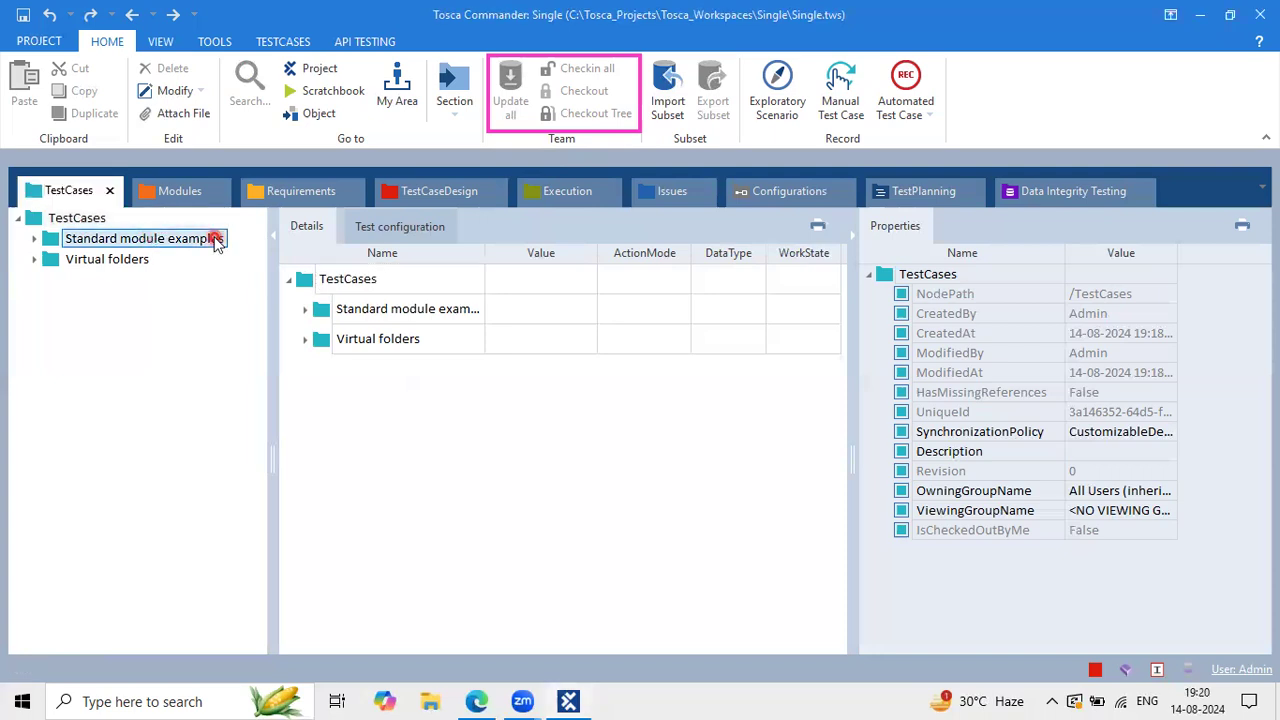
{"action": "double_click", "coordinate": [157, 246]}
{"action": "left_click", "coordinate": [121, 258]}
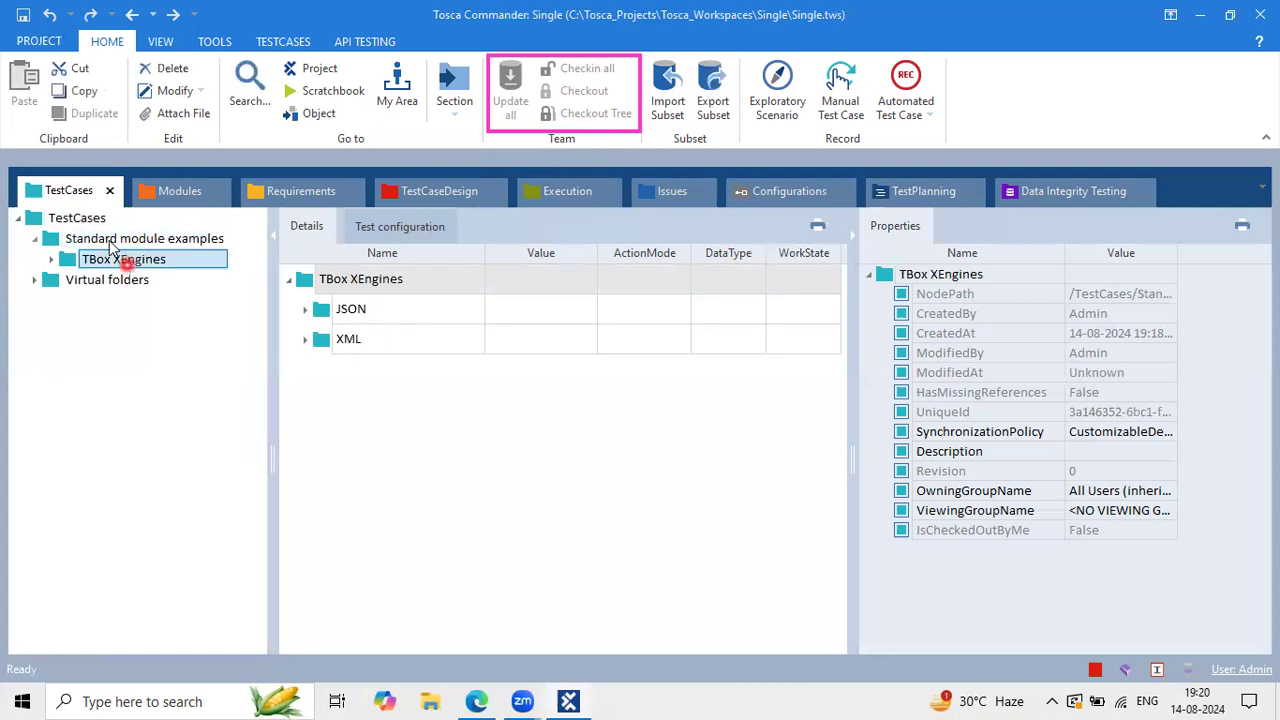
{"action": "left_click", "coordinate": [110, 244]}
{"action": "double_click", "coordinate": [110, 245]}
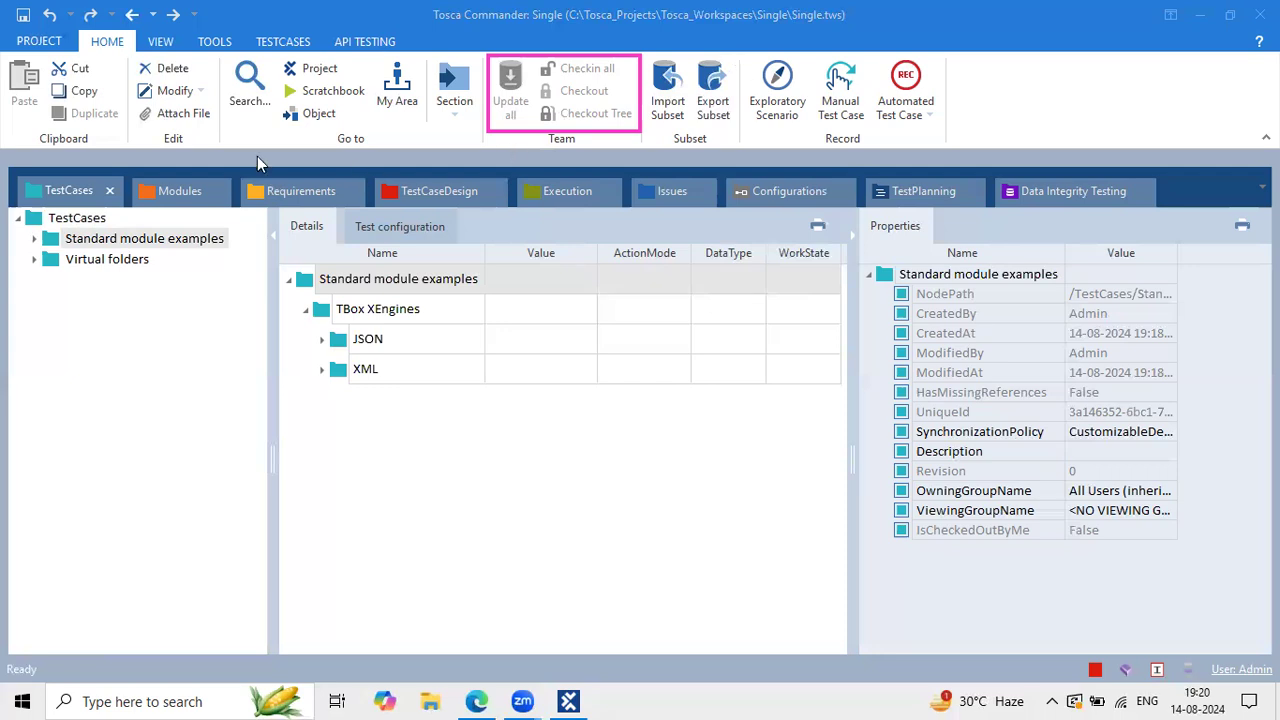
Step: In Modules, open Standard modules > TBox XEngines > Database to list its five TBox DB modules
{"action": "left_click", "coordinate": [182, 178]}
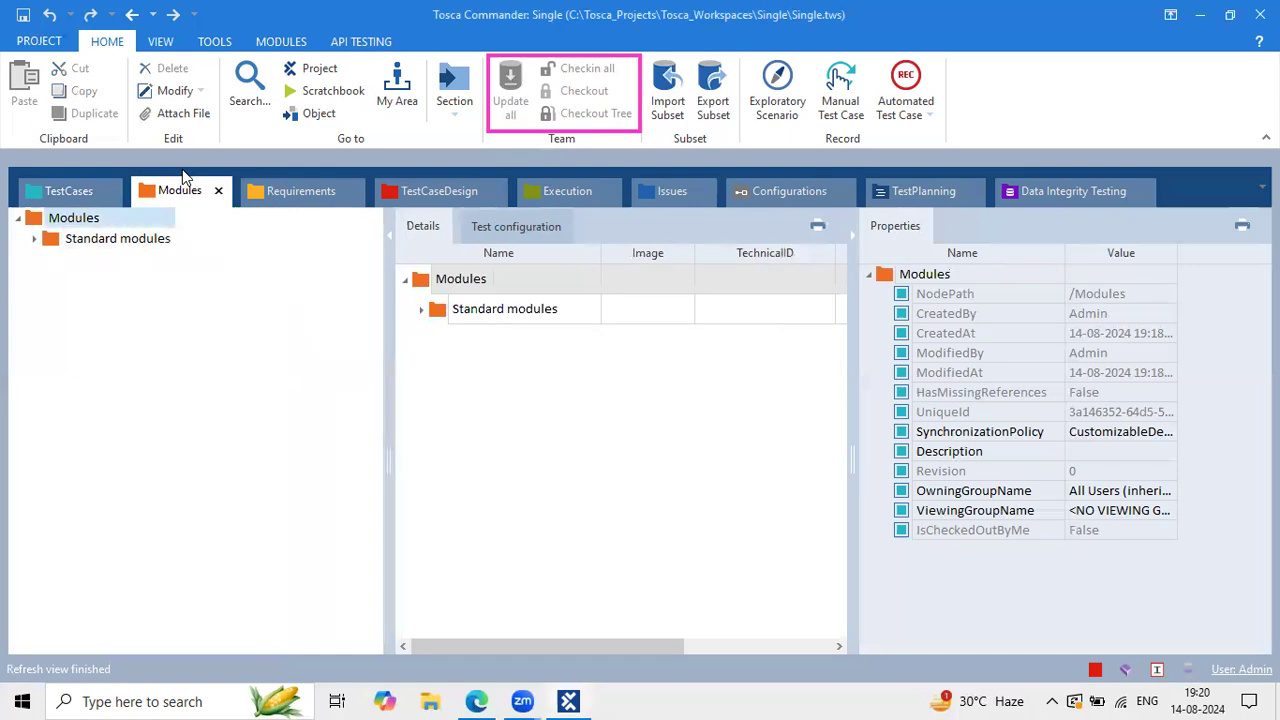
{"action": "left_click", "coordinate": [33, 238]}
{"action": "left_click", "coordinate": [52, 280]}
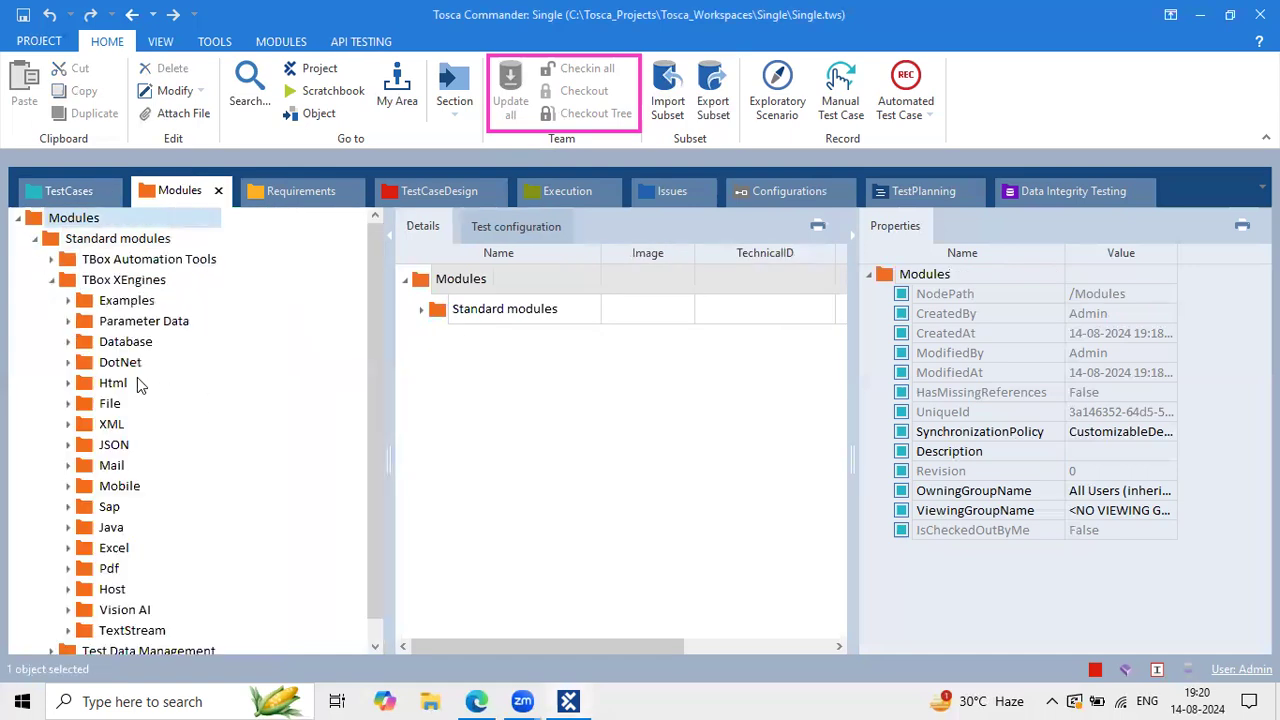
{"action": "left_click", "coordinate": [125, 344]}
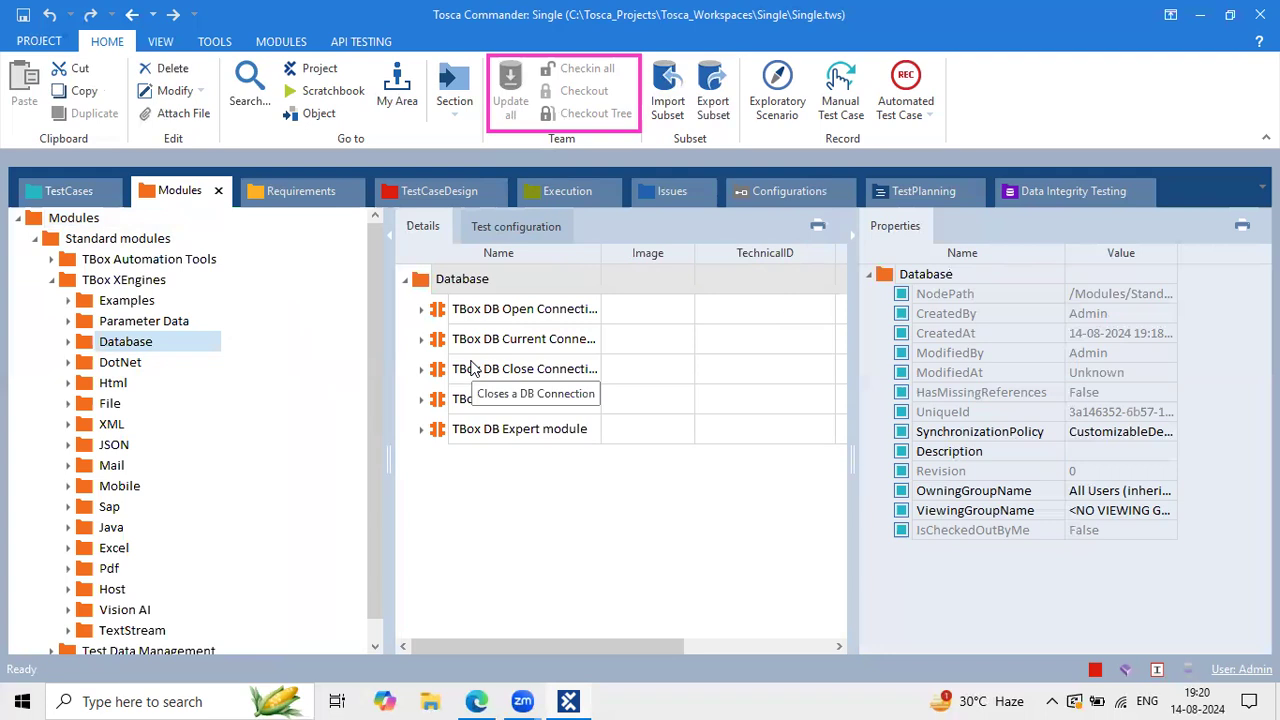
Step: Search 'power' in the taskbar and launch PowerPoint 2013 with the TOSCA AUTOMATION DEMO deck
{"action": "left_click", "coordinate": [165, 697]}
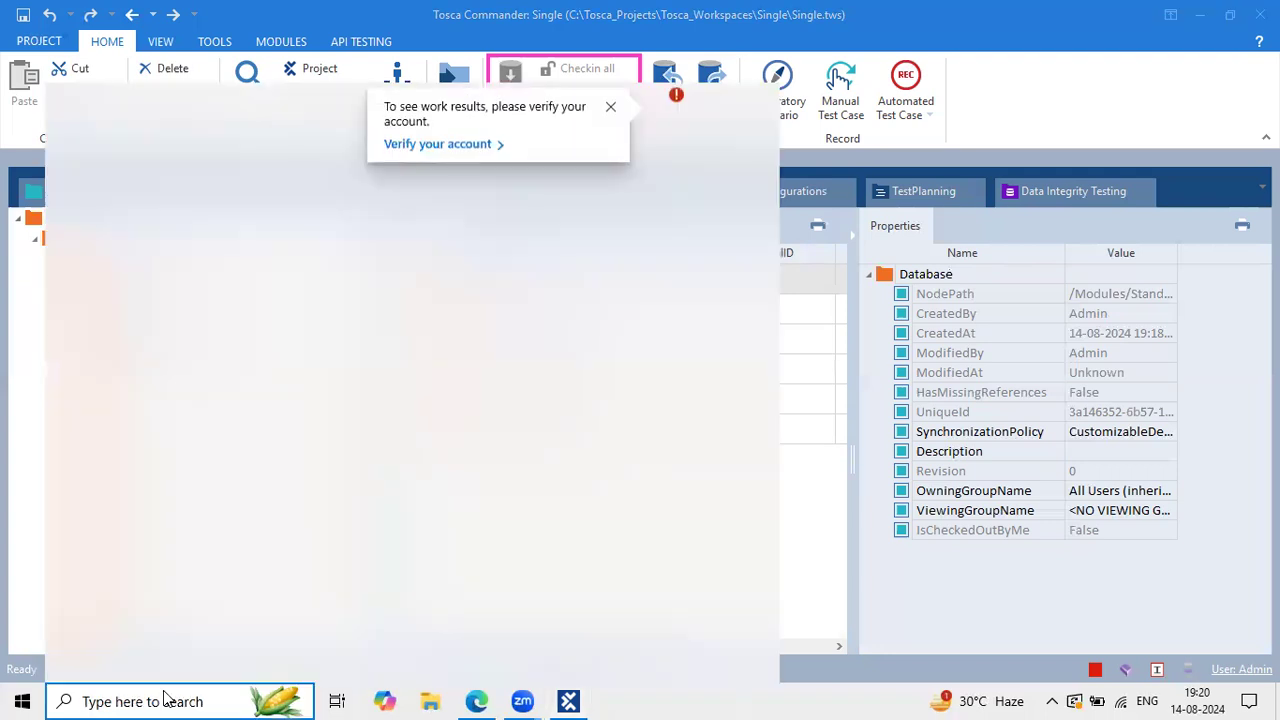
{"action": "type", "text": "powerPoint 2013"}
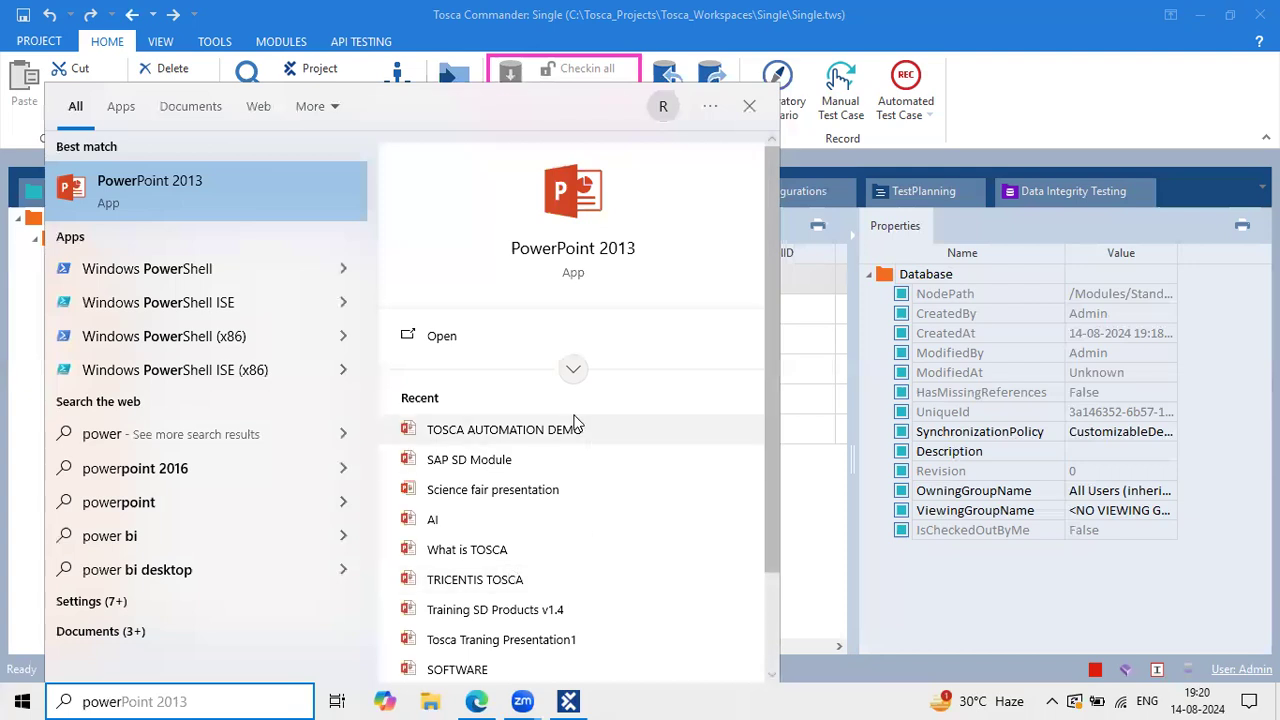
{"action": "left_click", "coordinate": [575, 422]}
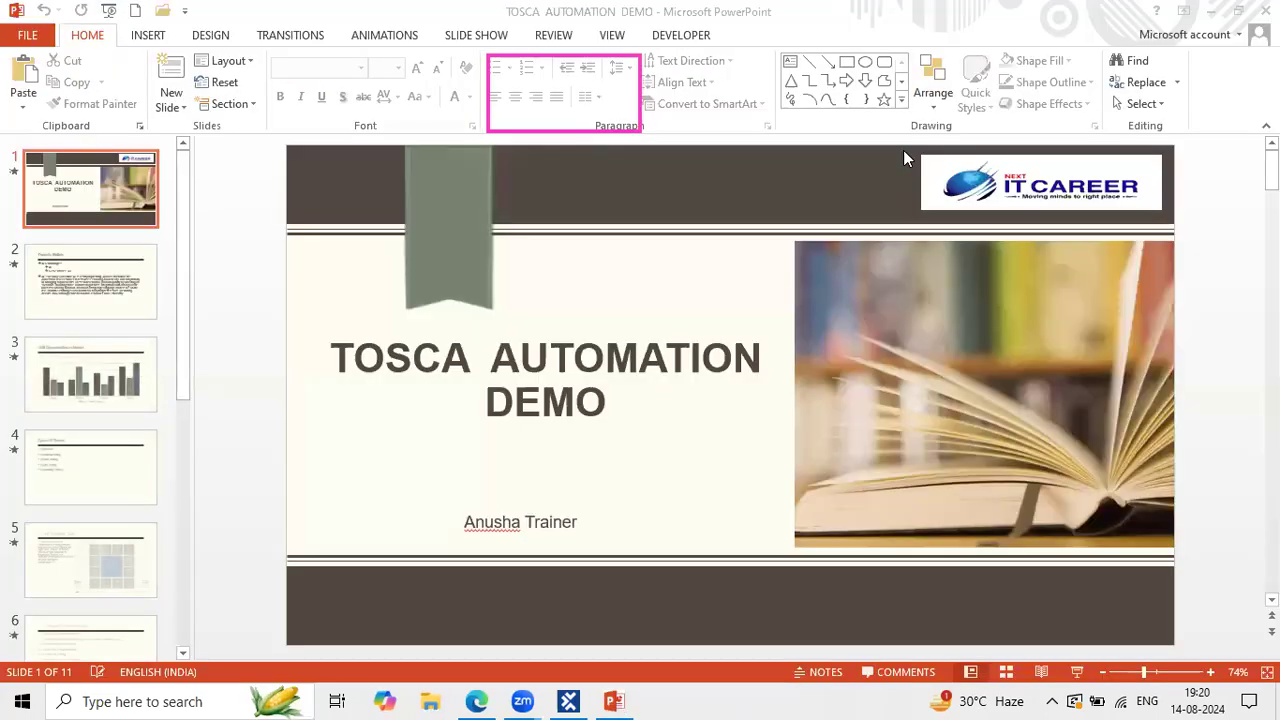
Step: Display slide 9 of 11, the Tosca architecture diagram for Tosca 15 and below
{"action": "scroll", "coordinate": [157, 529], "scroll_direction": "down", "scroll_amount": 6}
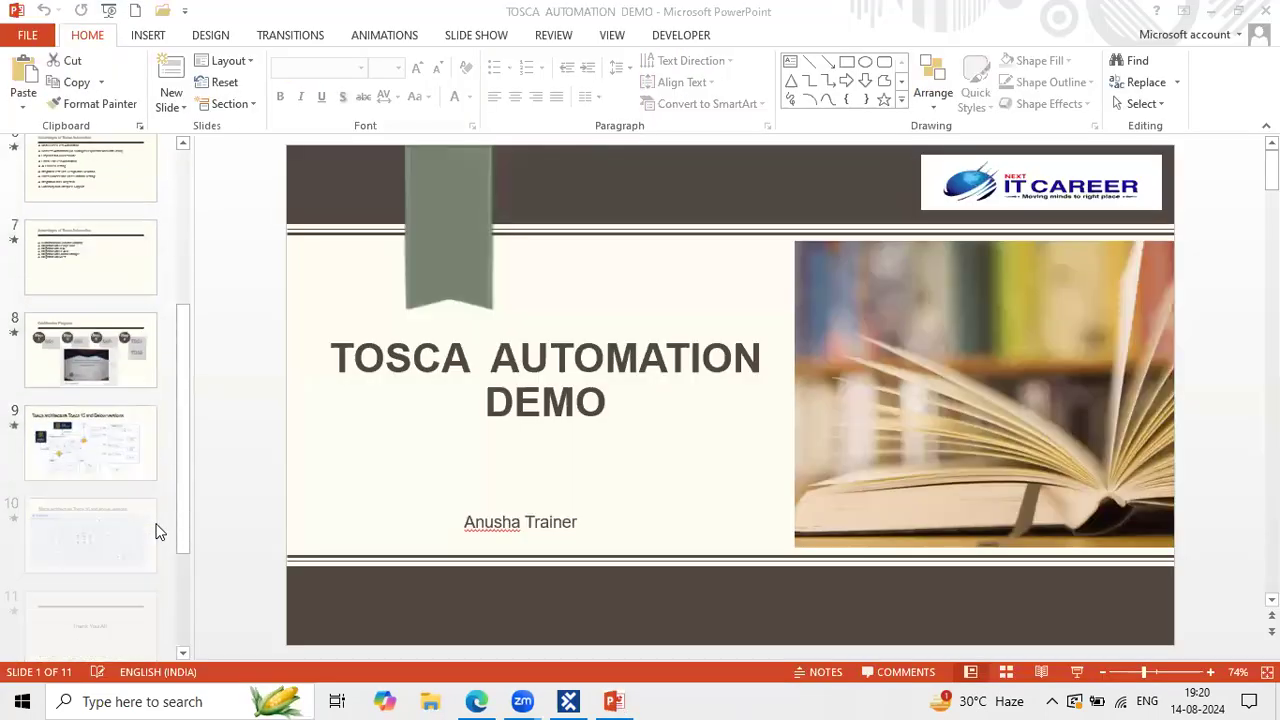
{"action": "left_click", "coordinate": [92, 416]}
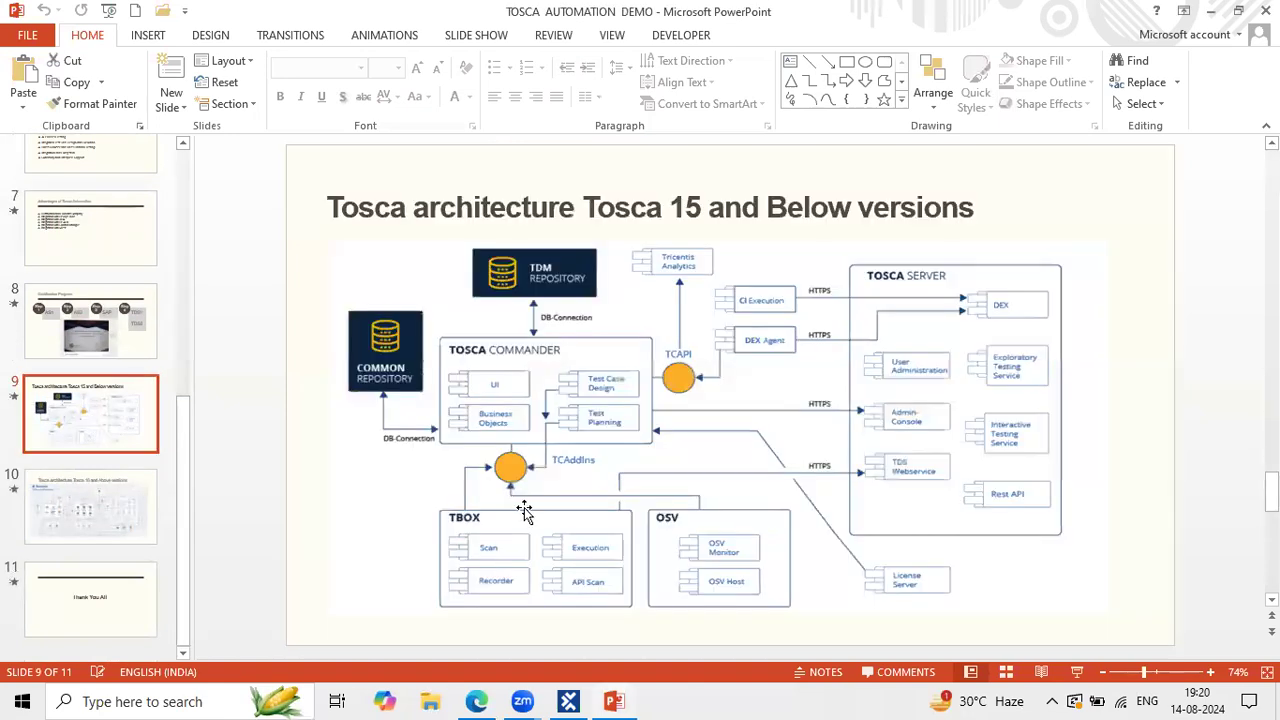
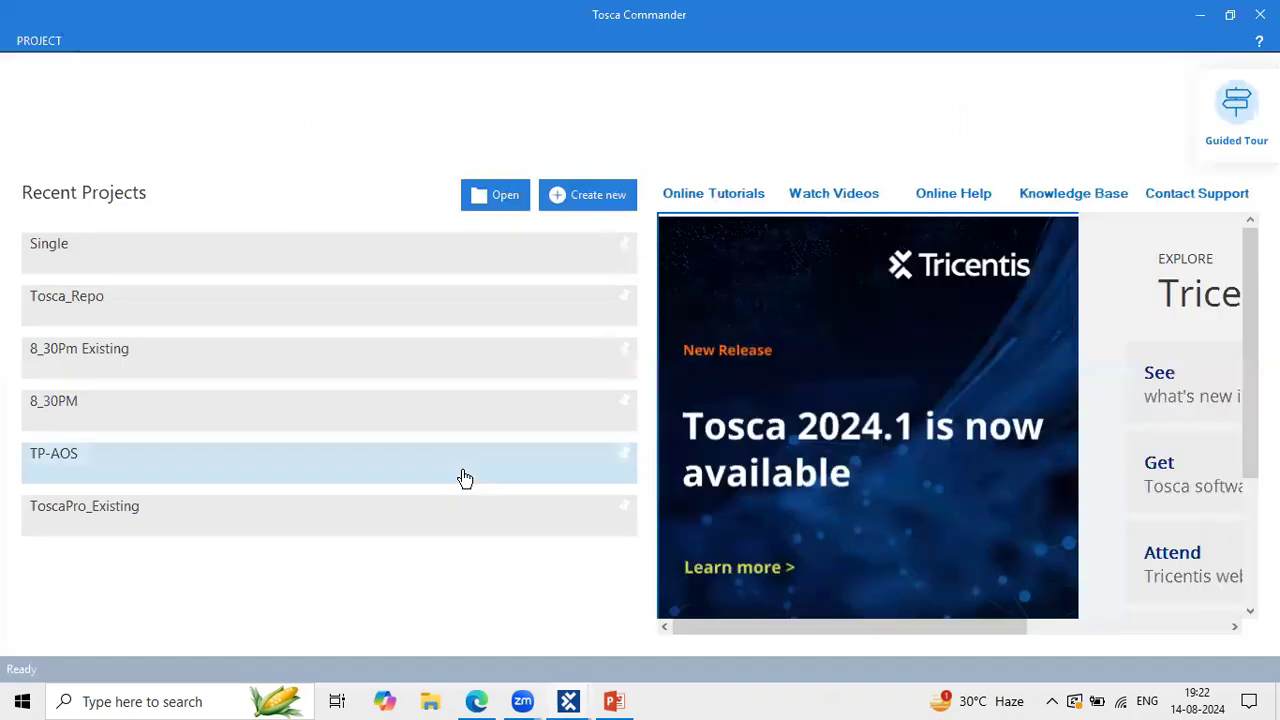
Step: Begin a new workspace and expand the repository type list, currently set to None
{"action": "left_click", "coordinate": [594, 197]}
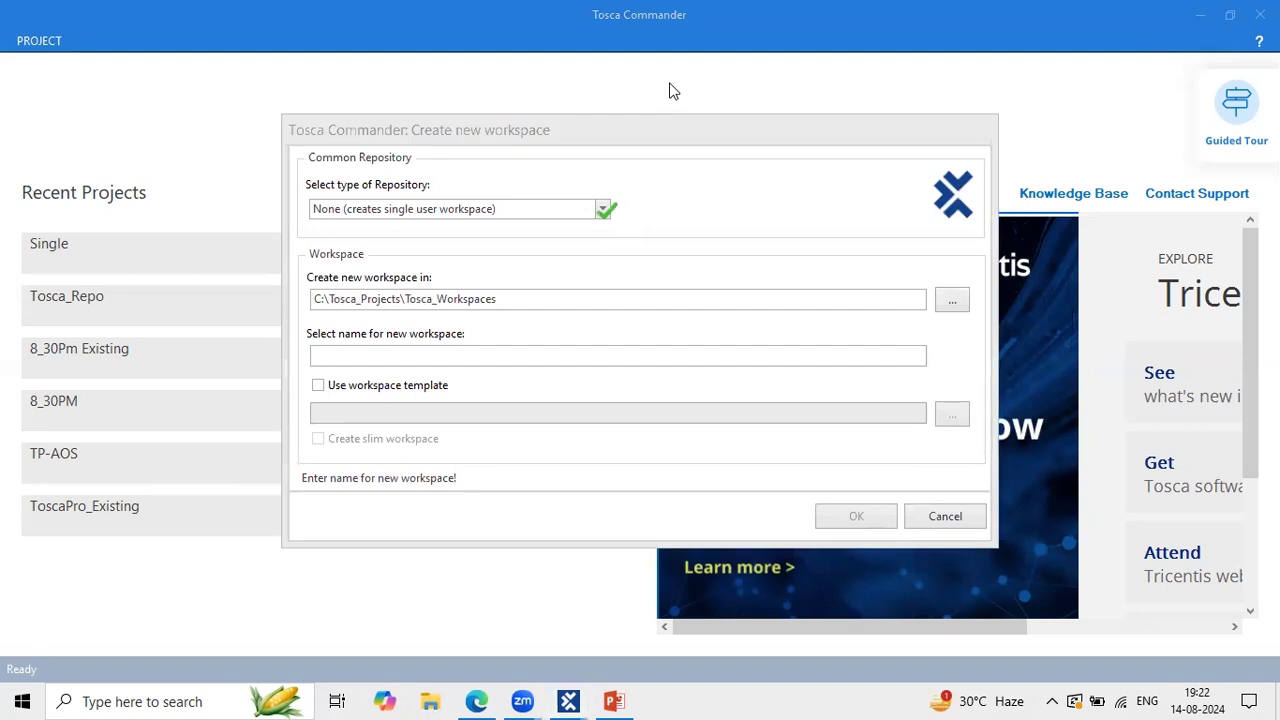
{"action": "left_click", "coordinate": [603, 209]}
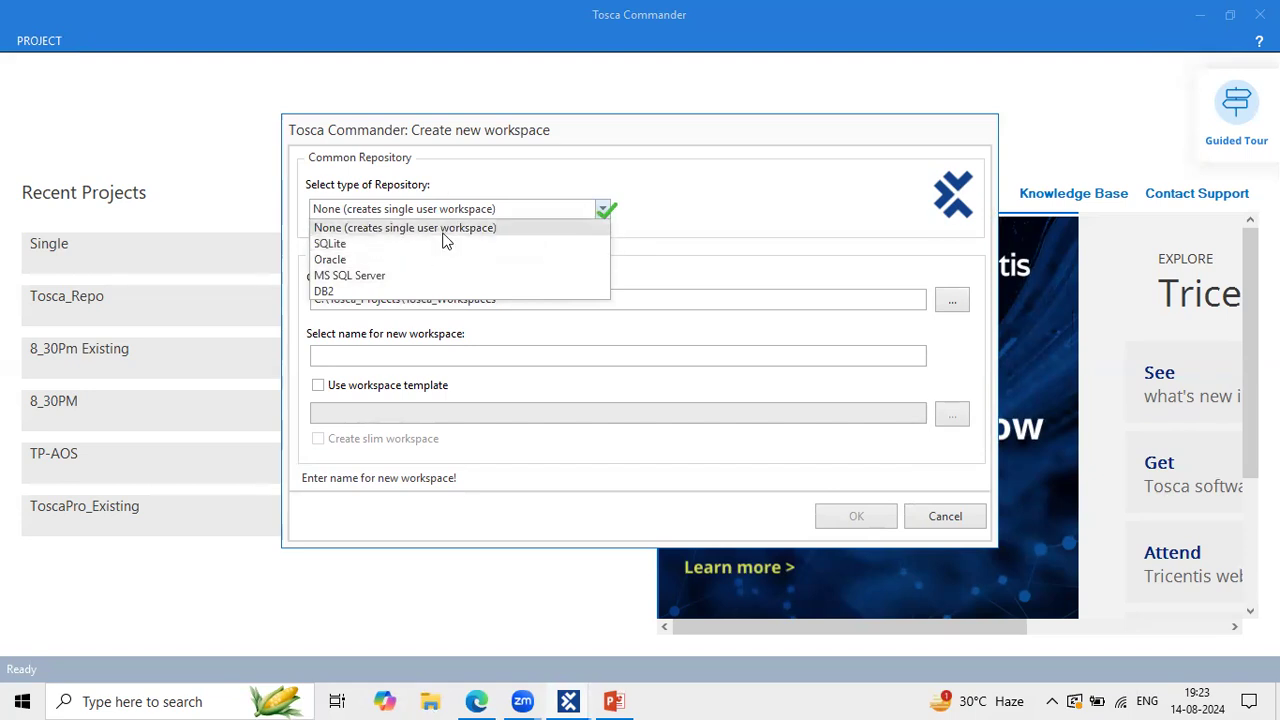
Step: Preview the Oracle, MS SQL Server and DB2 repository settings, then settle on SQLite
{"action": "left_click", "coordinate": [395, 246]}
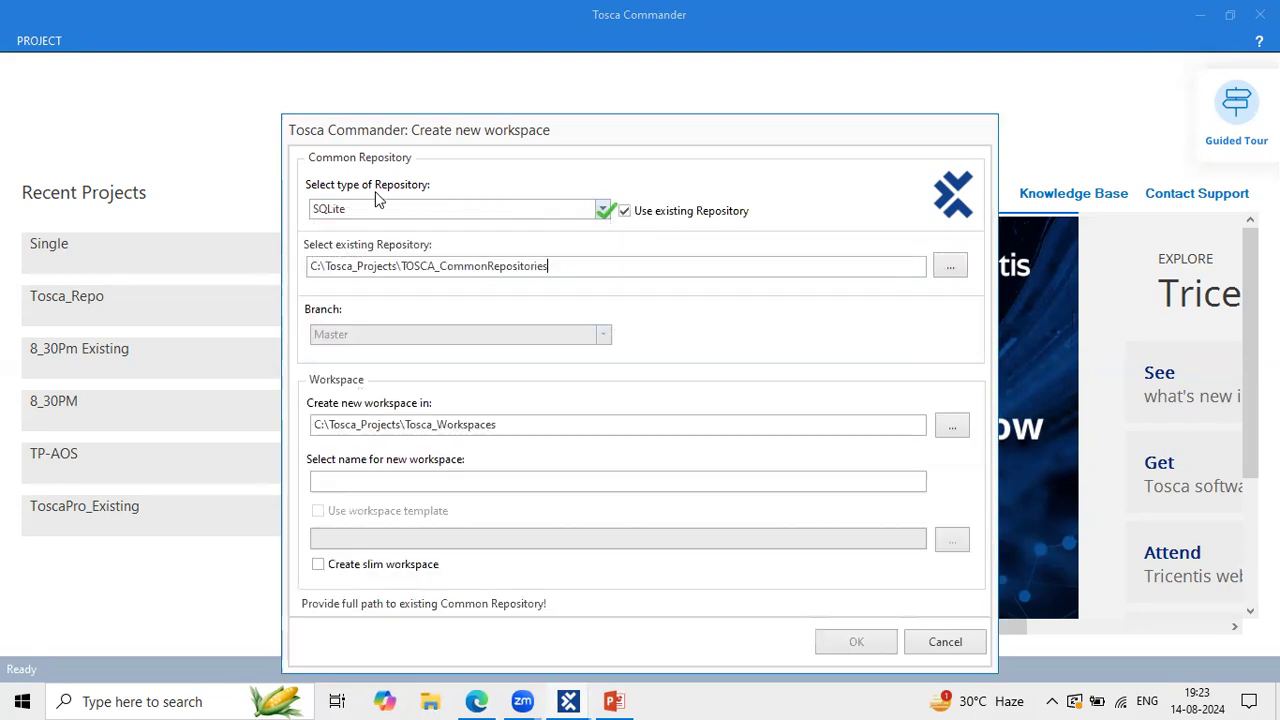
{"action": "left_click", "coordinate": [371, 206]}
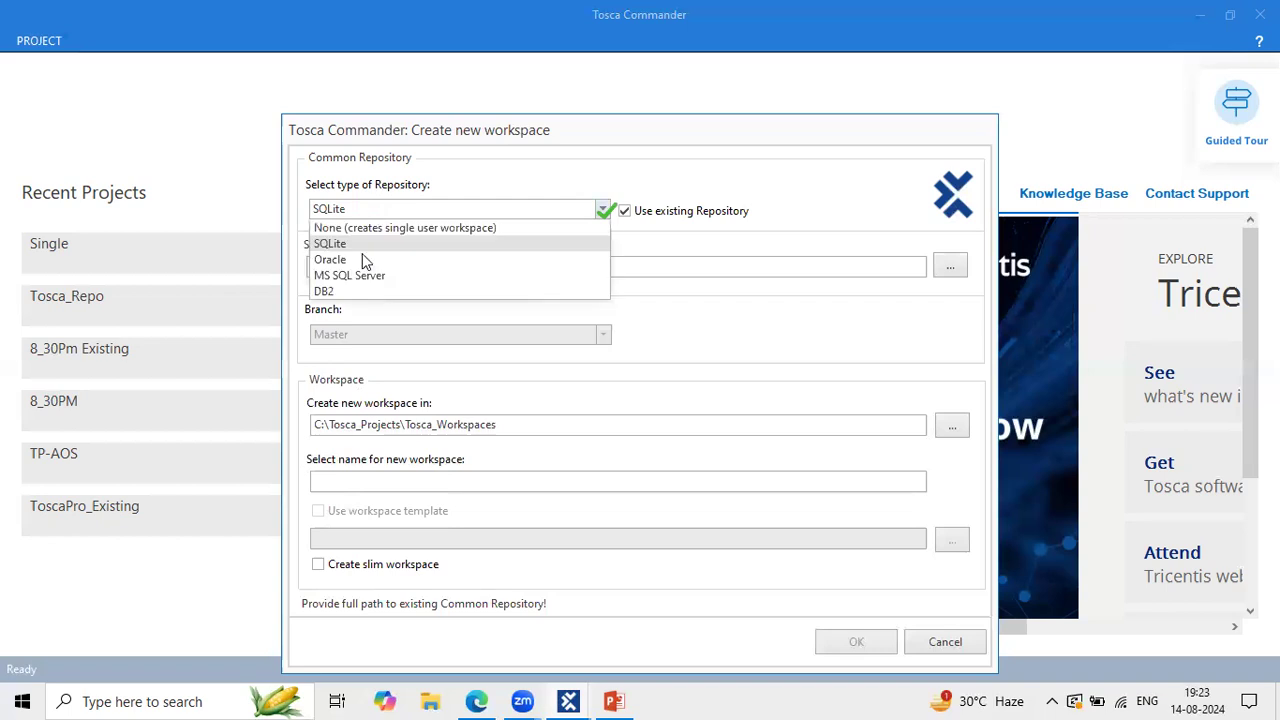
{"action": "left_click", "coordinate": [358, 261]}
{"action": "left_click", "coordinate": [409, 208]}
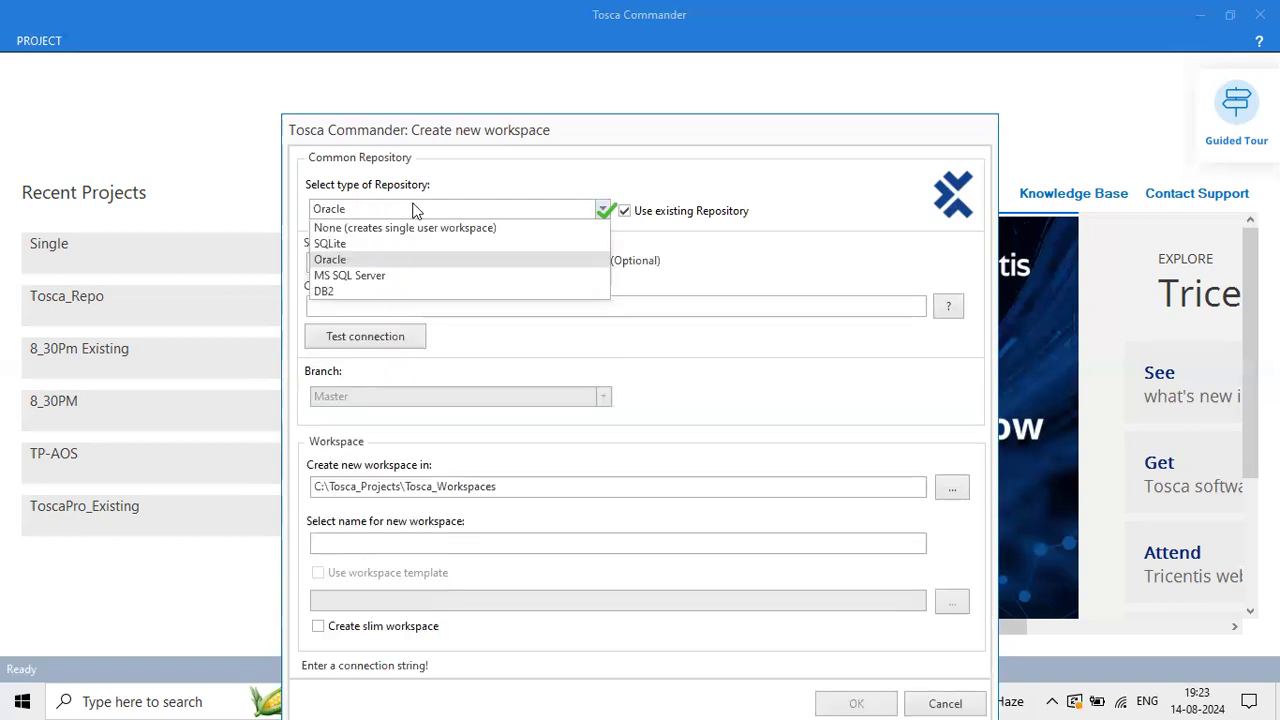
{"action": "left_click", "coordinate": [371, 275]}
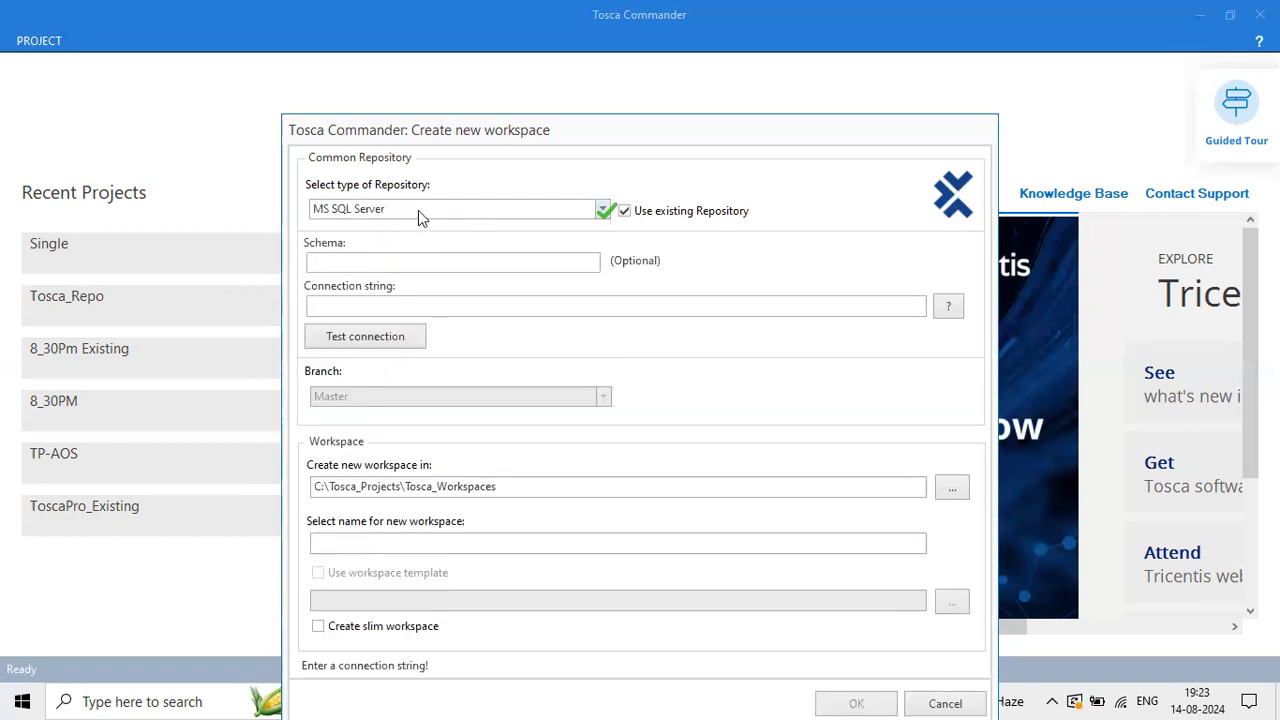
{"action": "left_click", "coordinate": [418, 210]}
{"action": "left_click", "coordinate": [362, 290]}
{"action": "left_click", "coordinate": [448, 207]}
{"action": "left_click", "coordinate": [396, 250]}
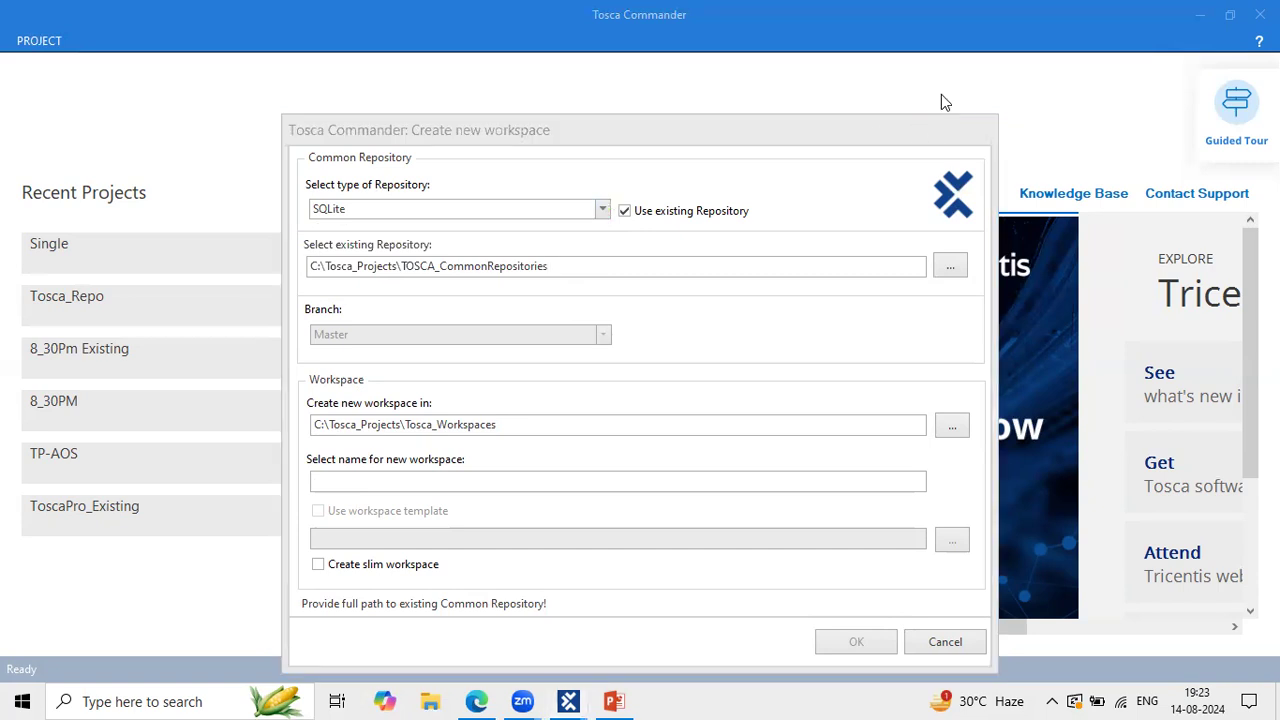
Step: Highlight 'Use existing Repository' and leave it unchecked so a new SQLite repository is created
{"action": "left_click_drag", "start_coordinate": [614, 196], "coordinate": [760, 228]}
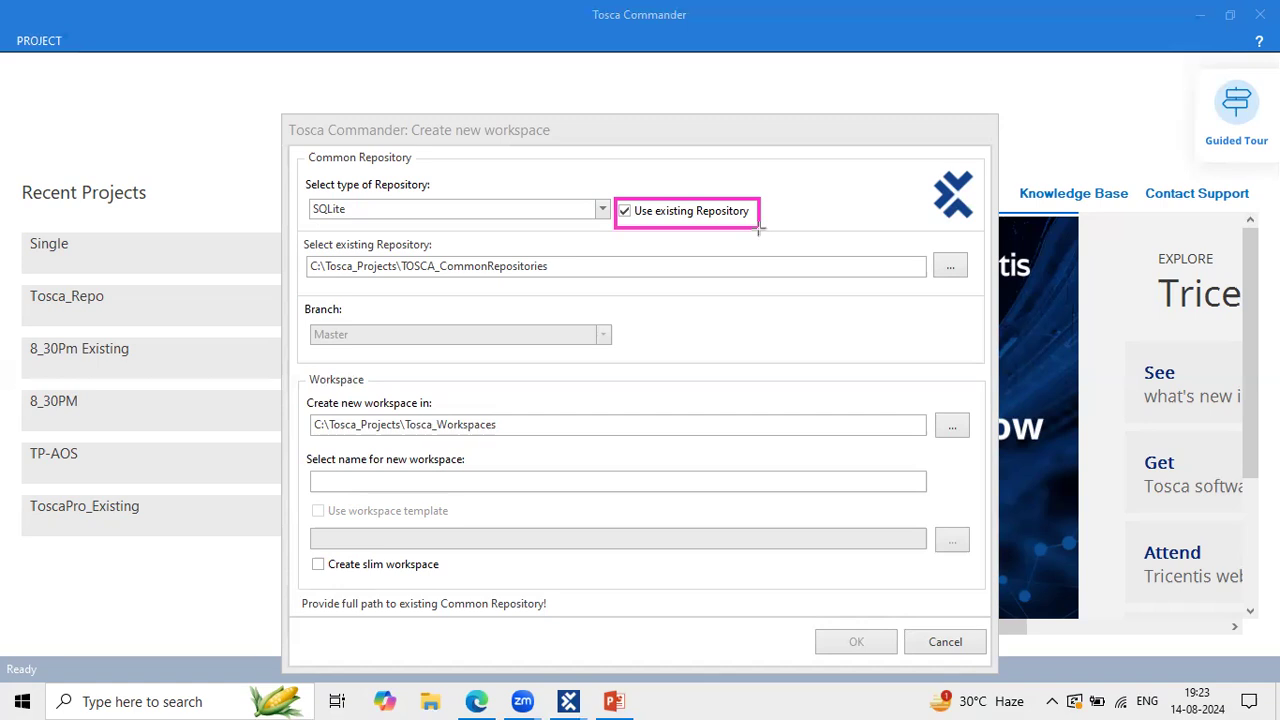
{"action": "left_click", "coordinate": [624, 212]}
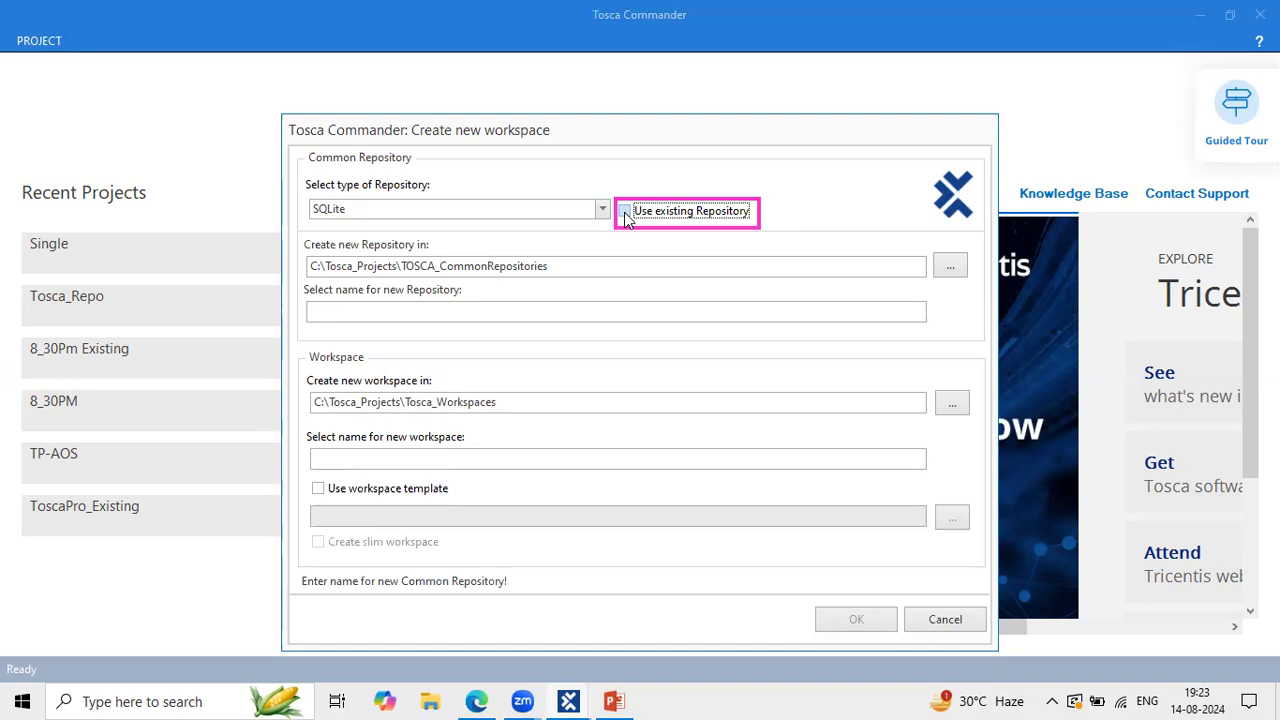
{"action": "left_click", "coordinate": [624, 212]}
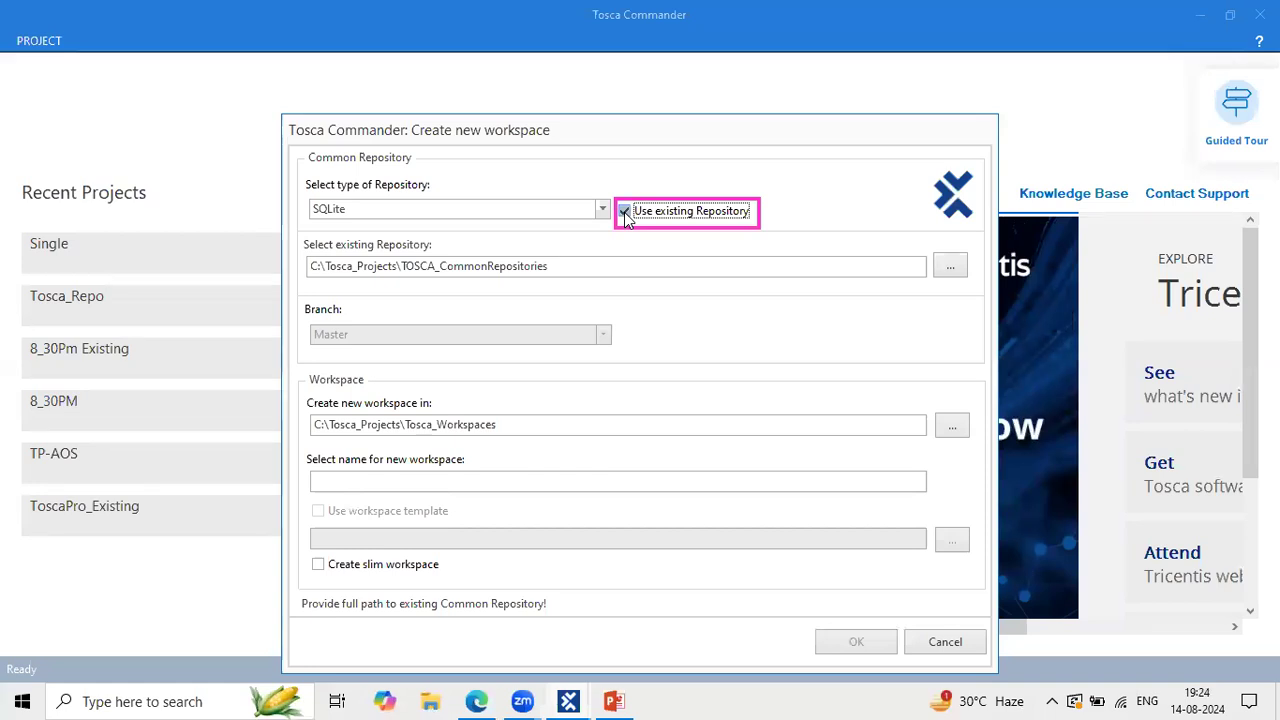
{"action": "left_click", "coordinate": [624, 212]}
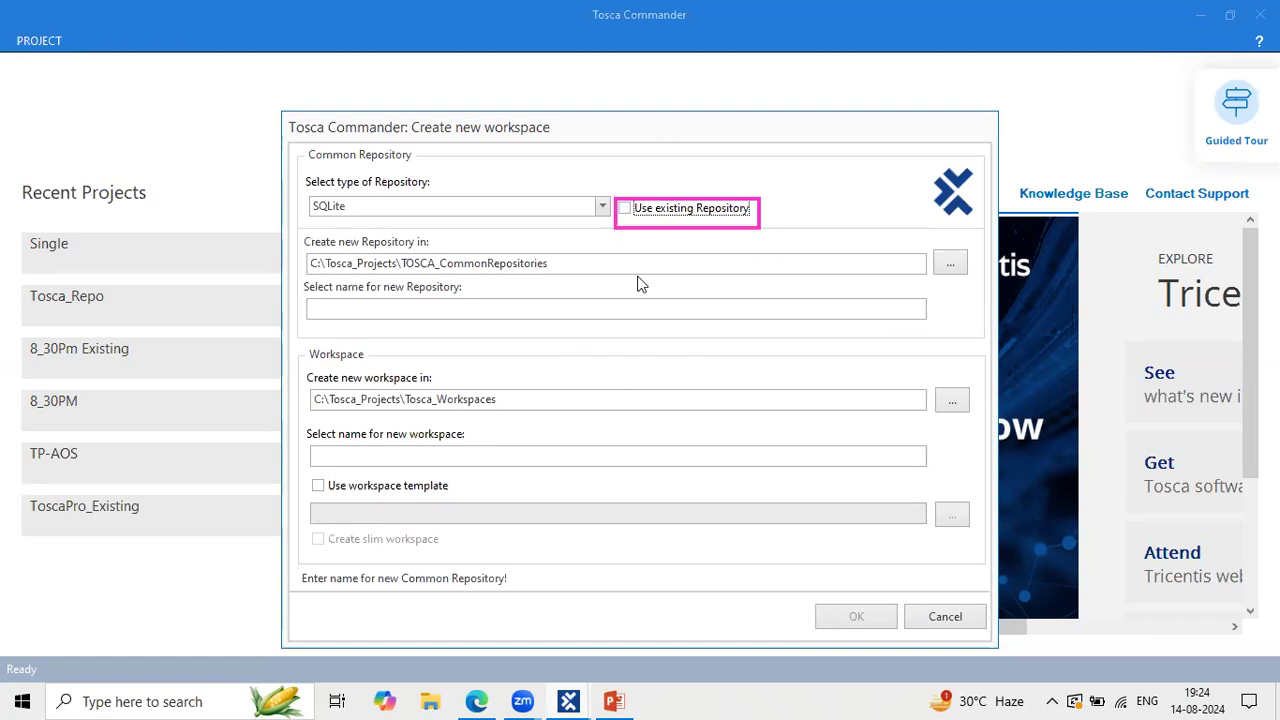
{"action": "left_click", "coordinate": [950, 105]}
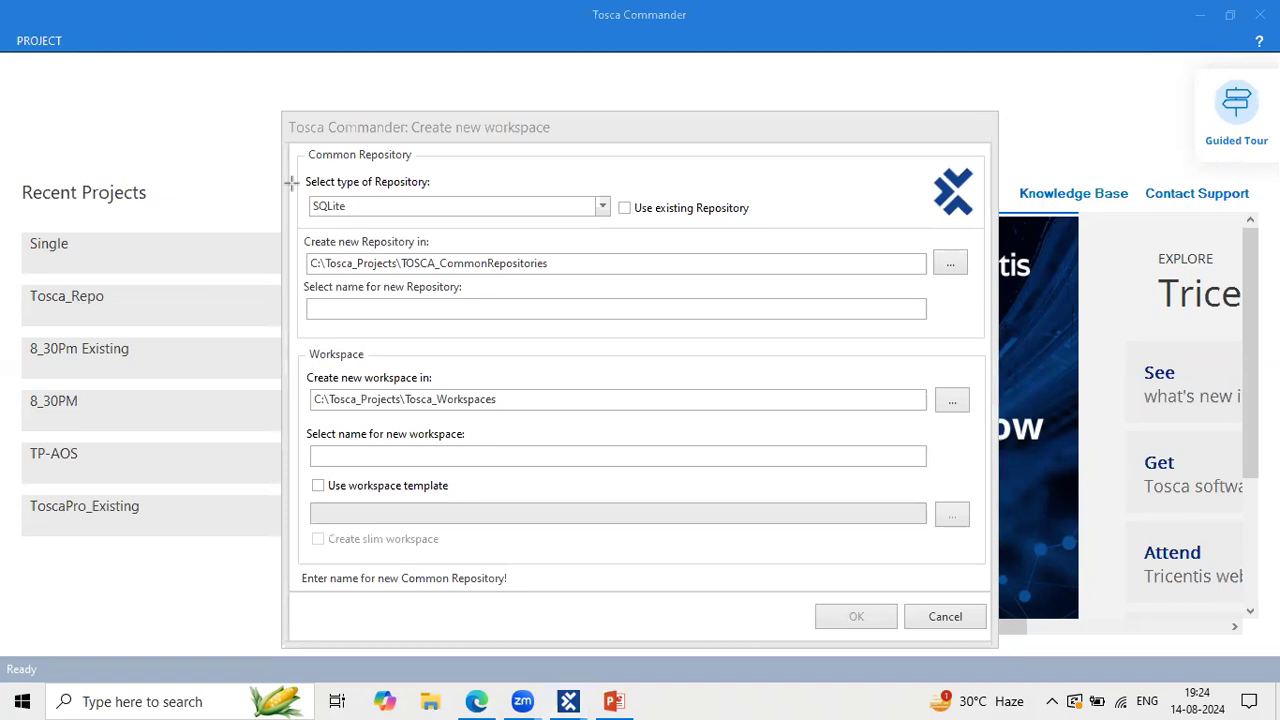
{"action": "mouse_move", "coordinate": [298, 188]}
{"action": "left_mouse_down"}
{"action": "mouse_move", "coordinate": [760, 200]}
{"action": "mouse_move", "coordinate": [770, 226]}
{"action": "left_mouse_up"}
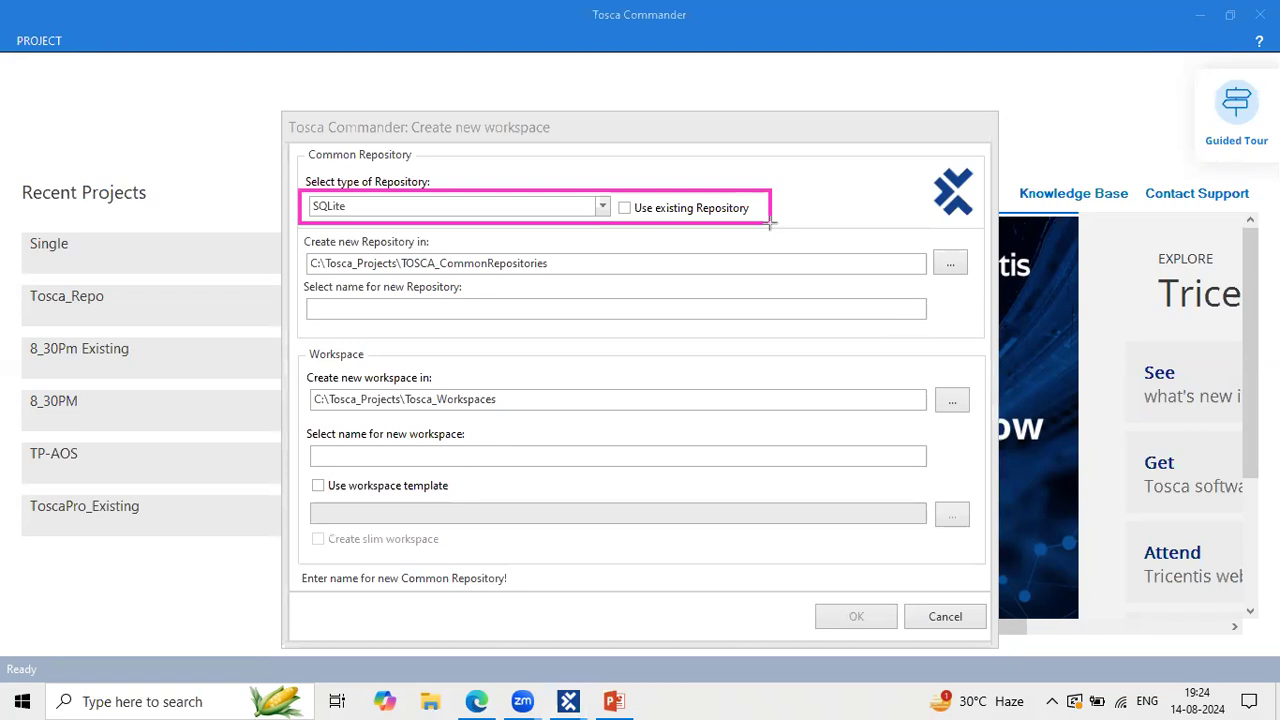
{"action": "key", "text": "Escape"}
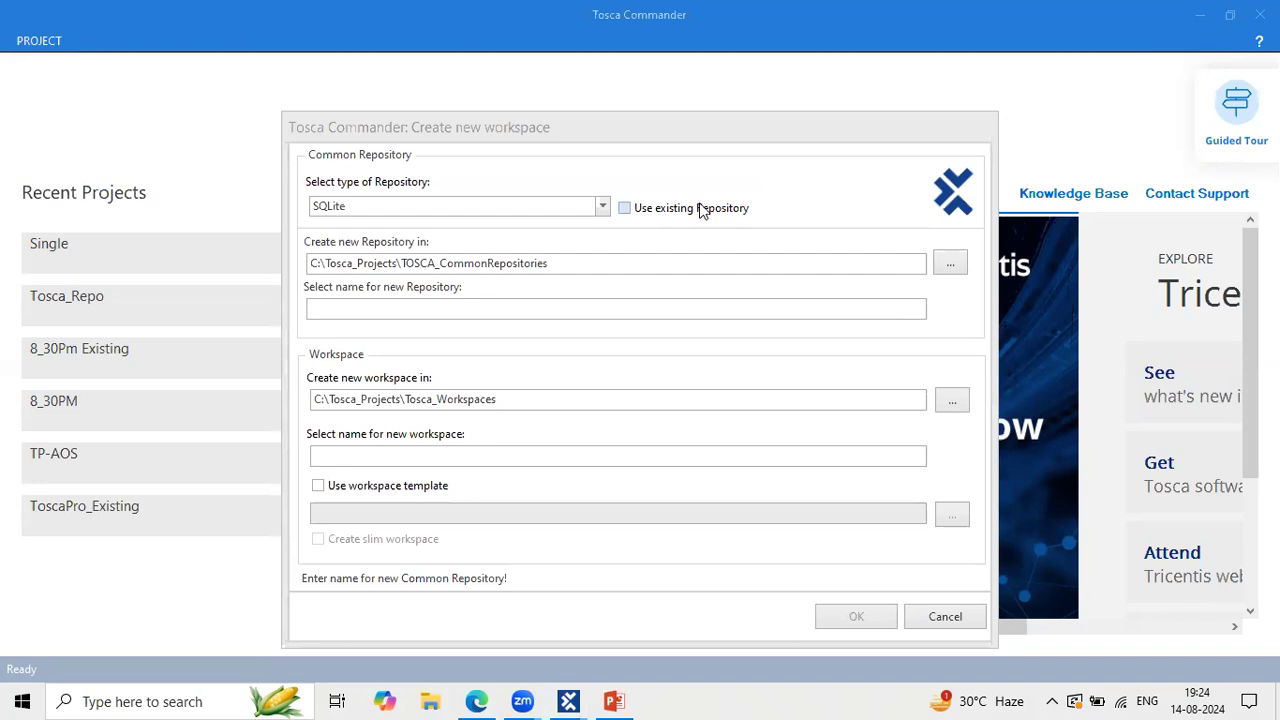
{"action": "left_click", "coordinate": [625, 210]}
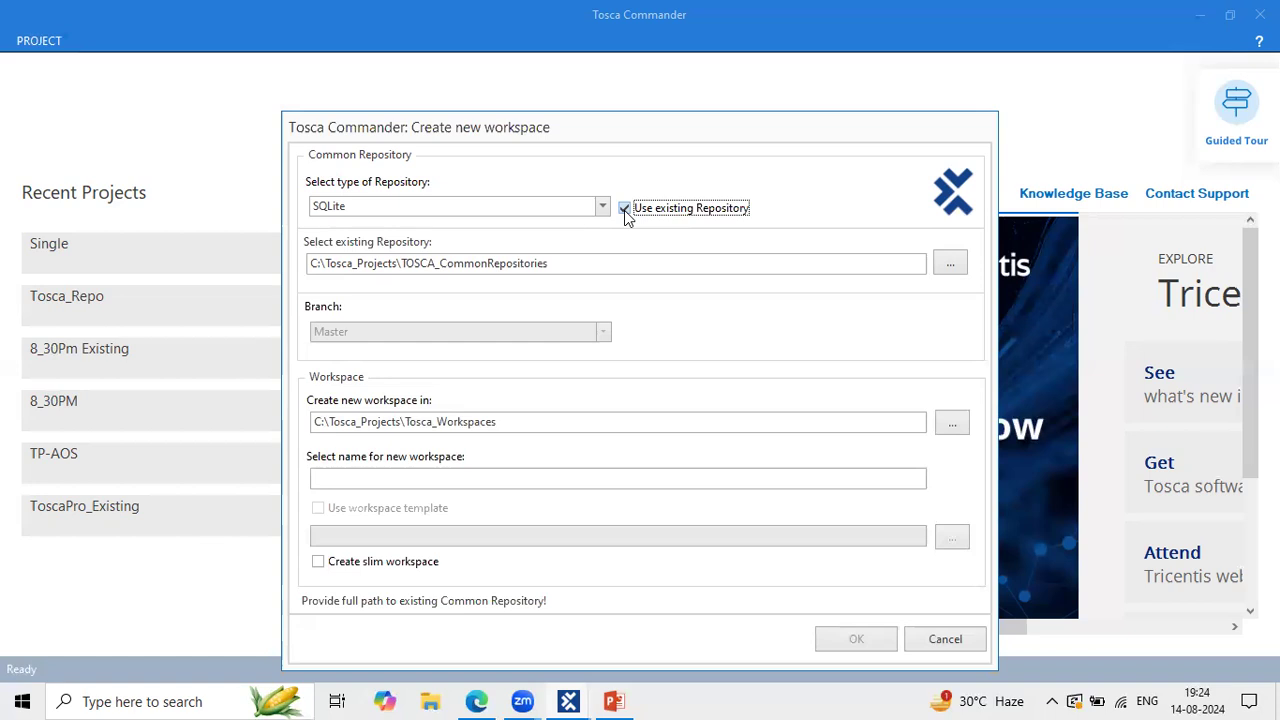
{"action": "left_click", "coordinate": [624, 210]}
{"action": "left_click", "coordinate": [624, 210]}
{"action": "left_click", "coordinate": [624, 210]}
{"action": "left_click", "coordinate": [624, 210]}
{"action": "left_click", "coordinate": [624, 210]}
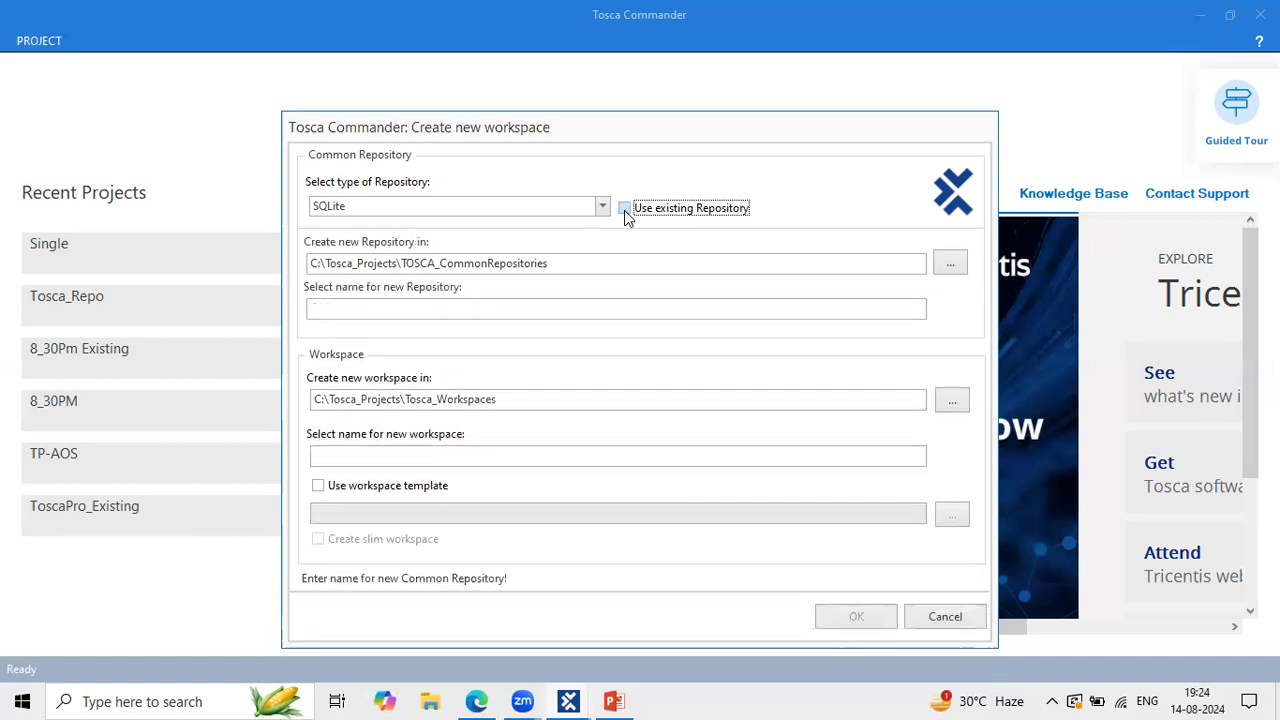
{"action": "left_click", "coordinate": [624, 210]}
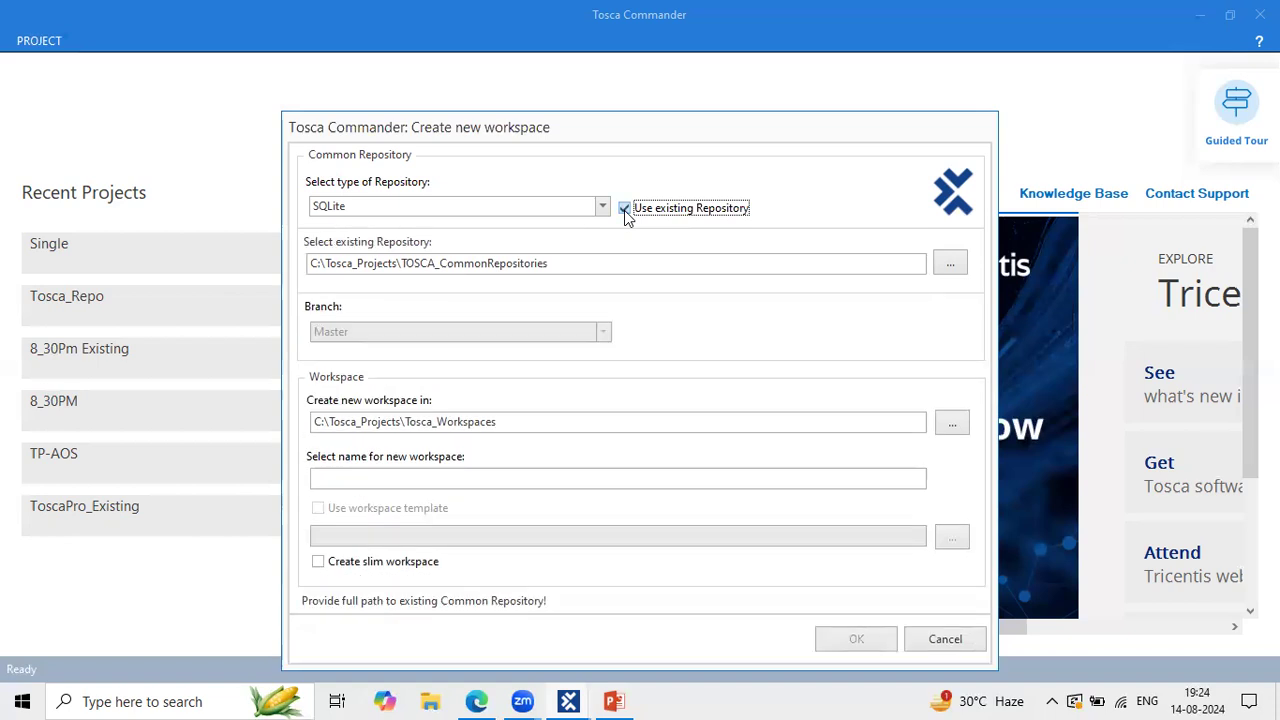
{"action": "left_click", "coordinate": [624, 210]}
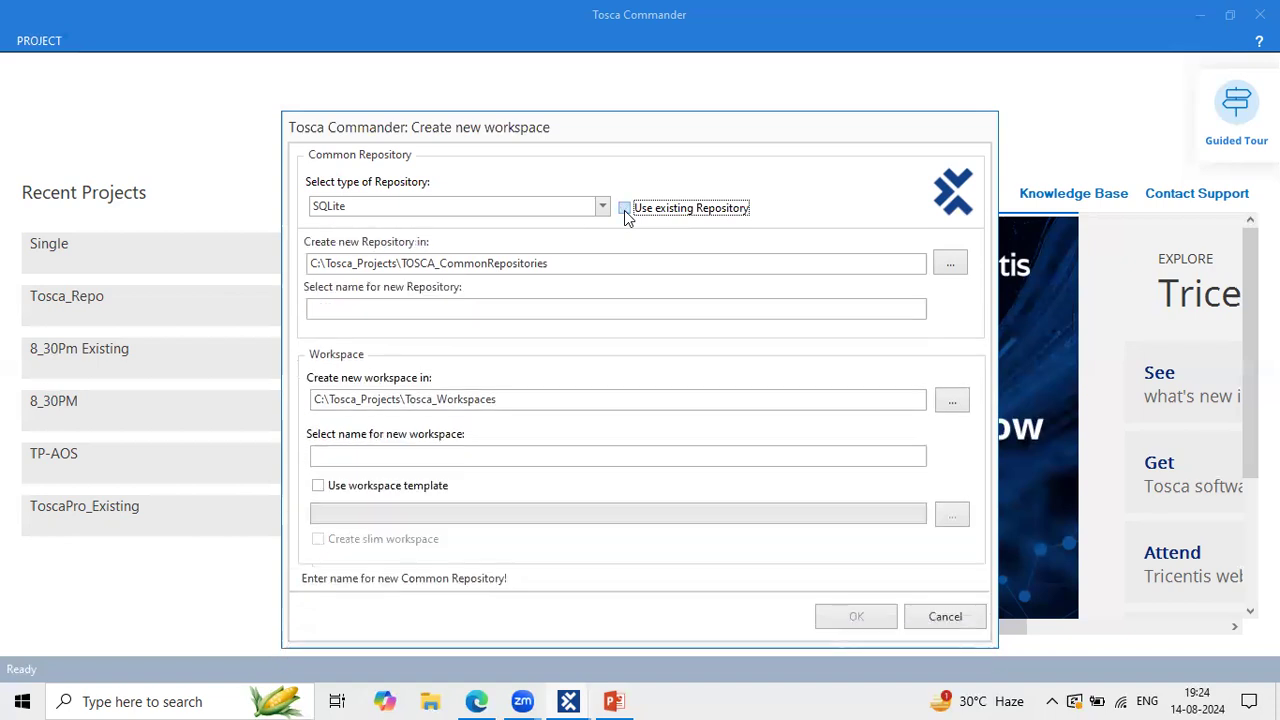
{"action": "left_click", "coordinate": [624, 210]}
{"action": "left_click", "coordinate": [624, 210]}
{"action": "left_click_drag", "start_coordinate": [592, 132], "coordinate": [593, 103]}
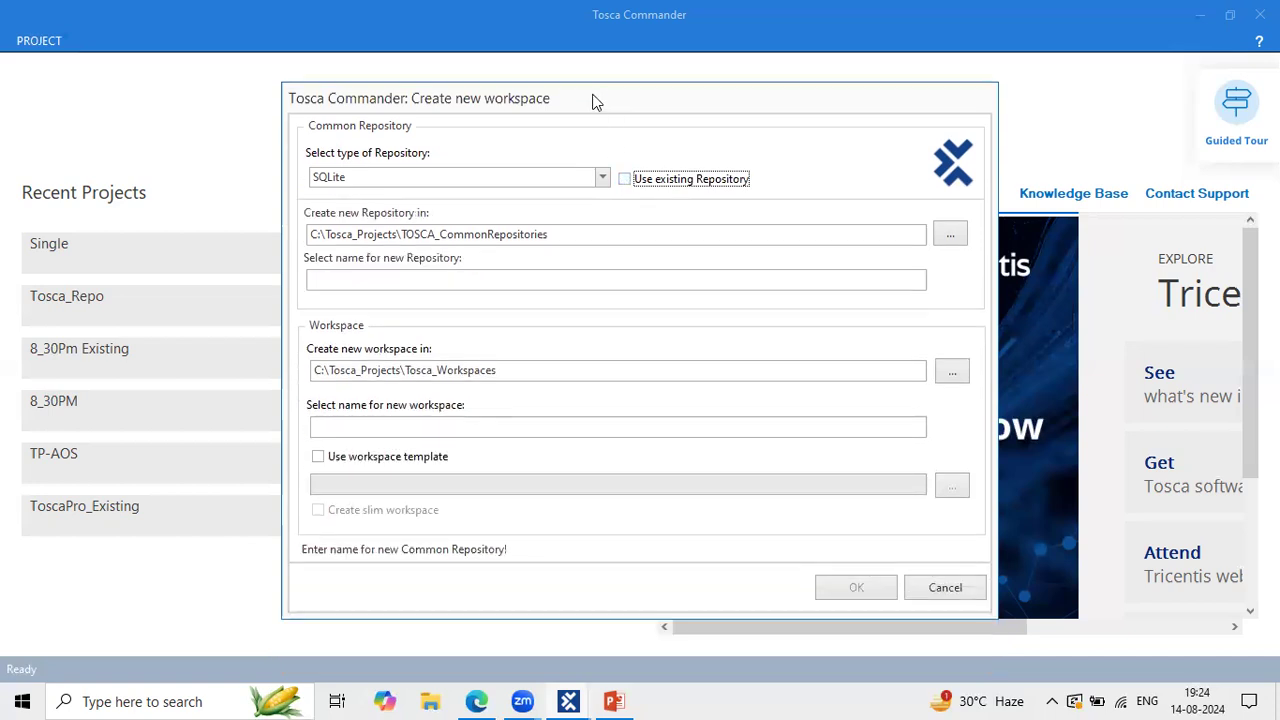
{"action": "left_click", "coordinate": [625, 180]}
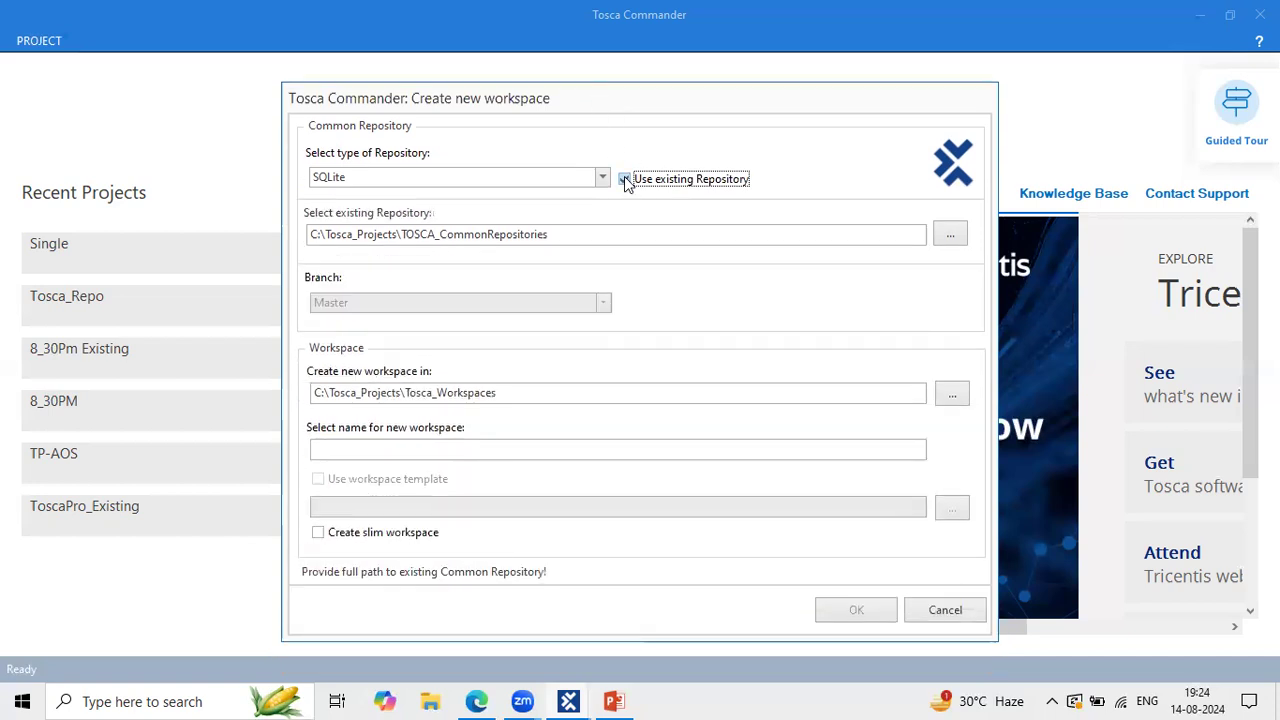
{"action": "left_click", "coordinate": [624, 178]}
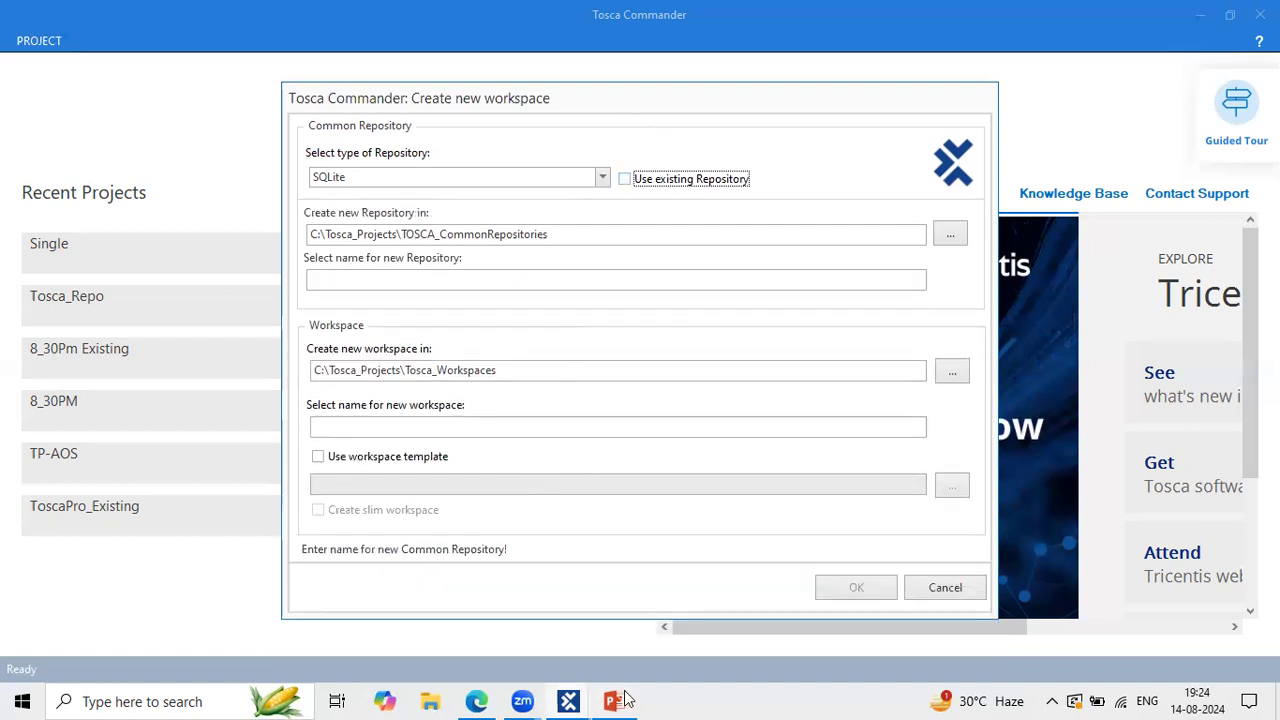
Step: Launch Paint from Windows Search and maximize its blank Untitled canvas
{"action": "left_click", "coordinate": [178, 700]}
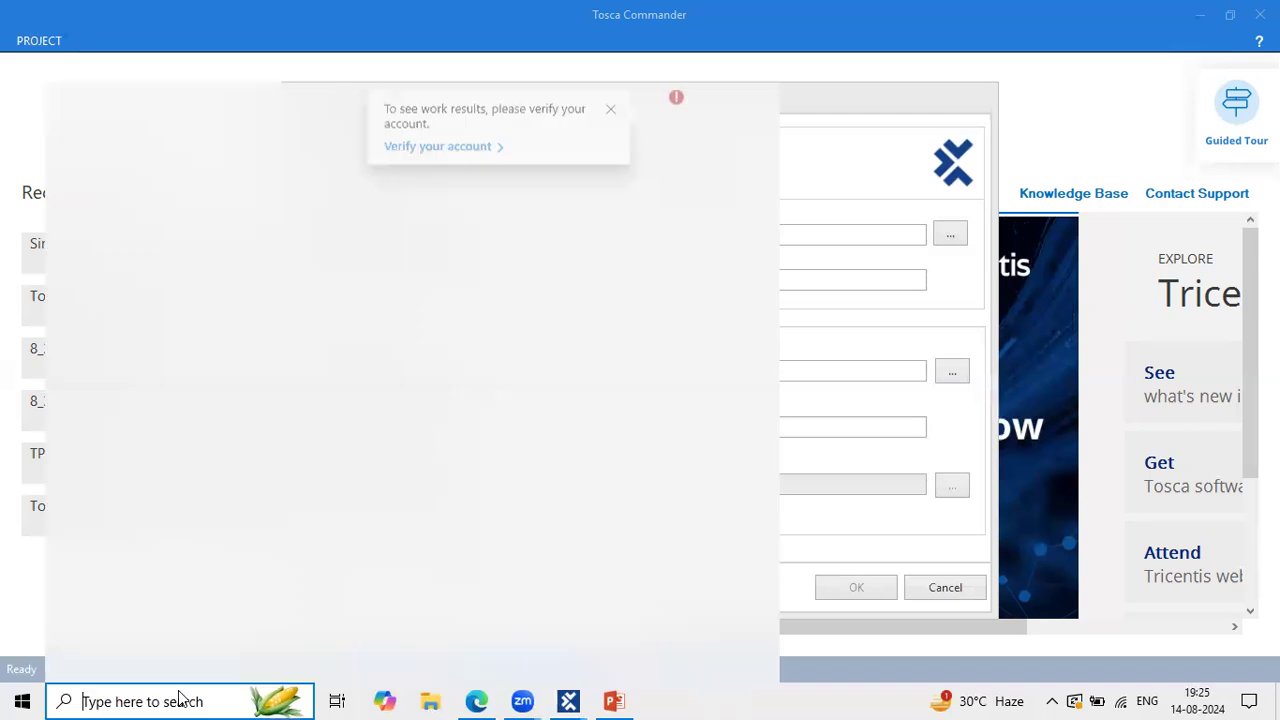
{"action": "type", "text": "pa"}
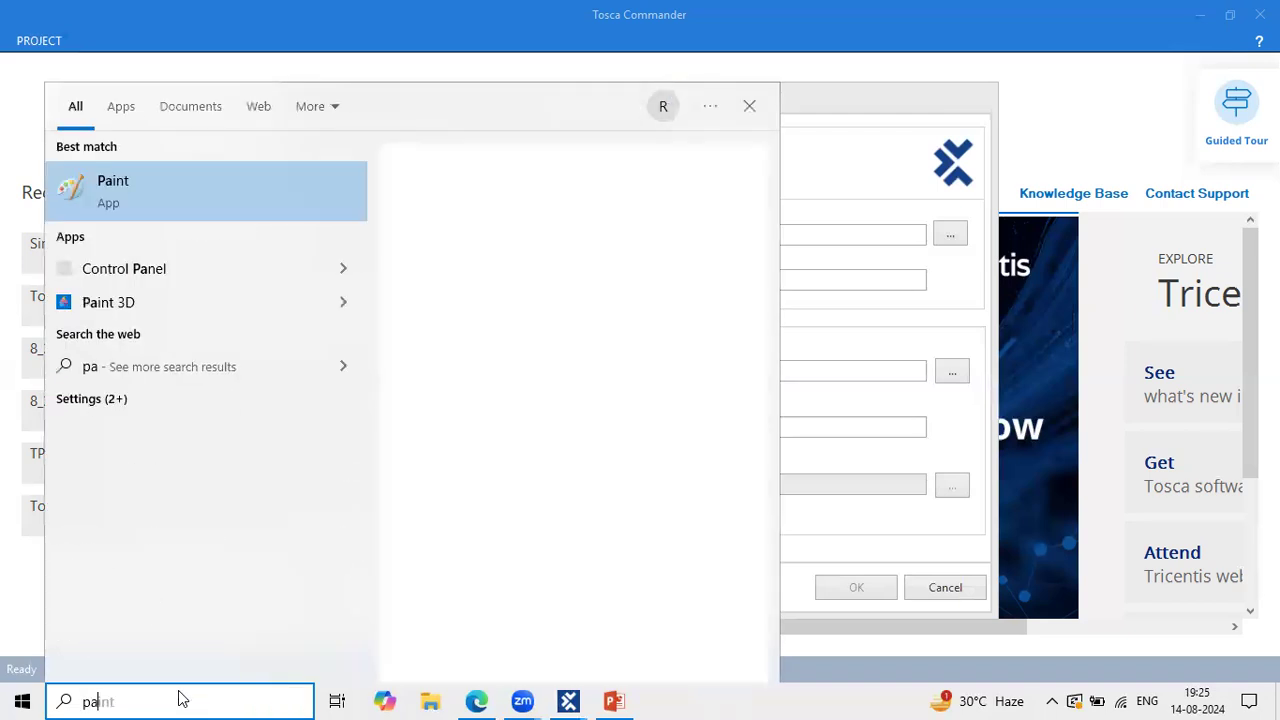
{"action": "type", "text": "in"}
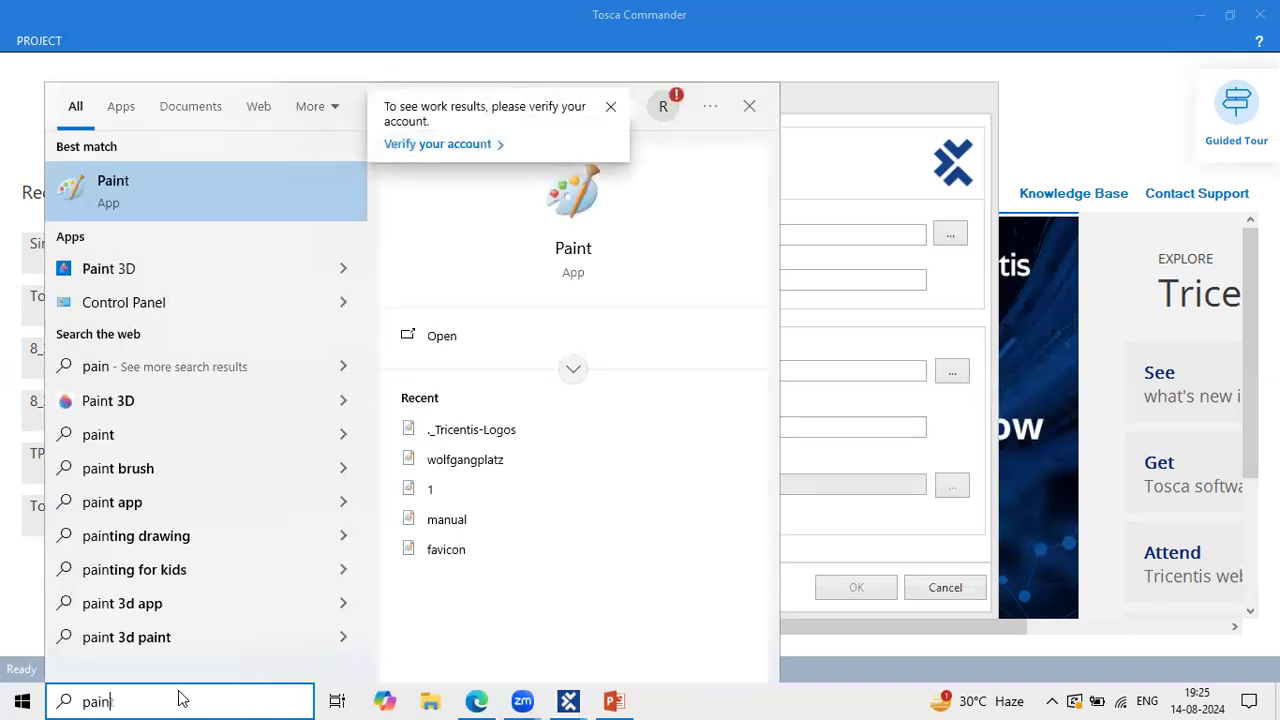
{"action": "key", "text": "Return"}
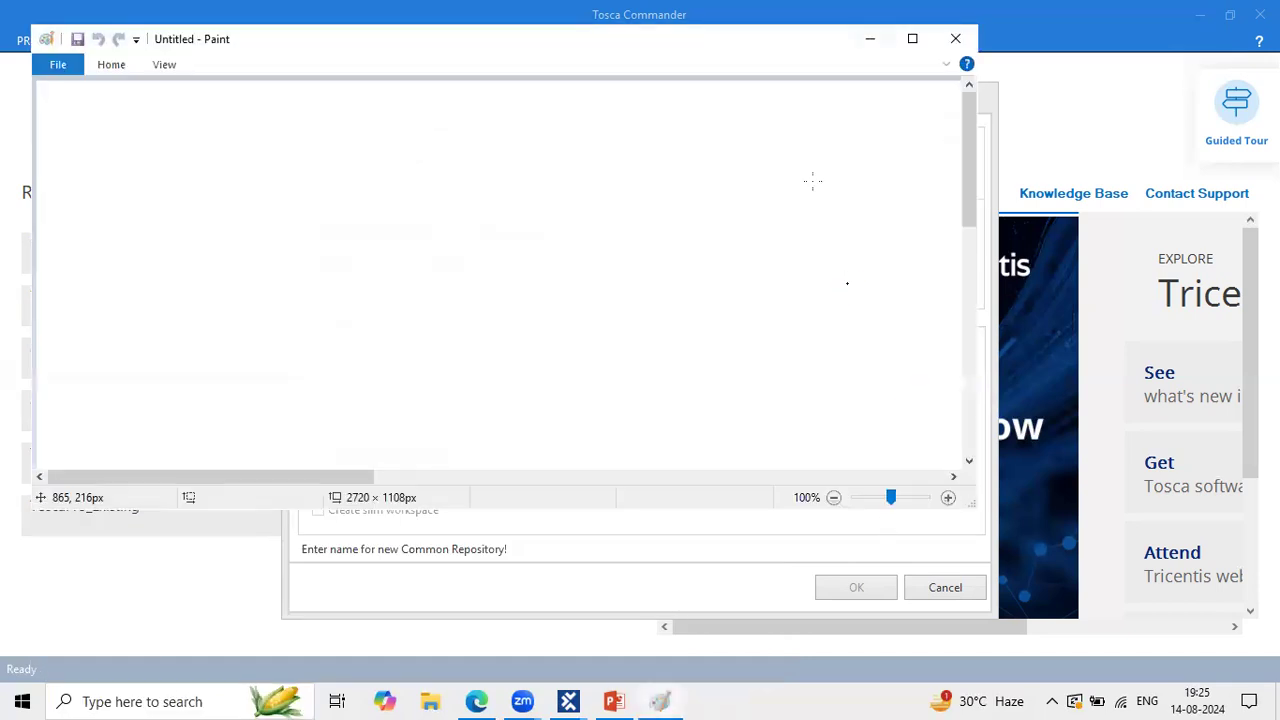
{"action": "double_click", "coordinate": [343, 45]}
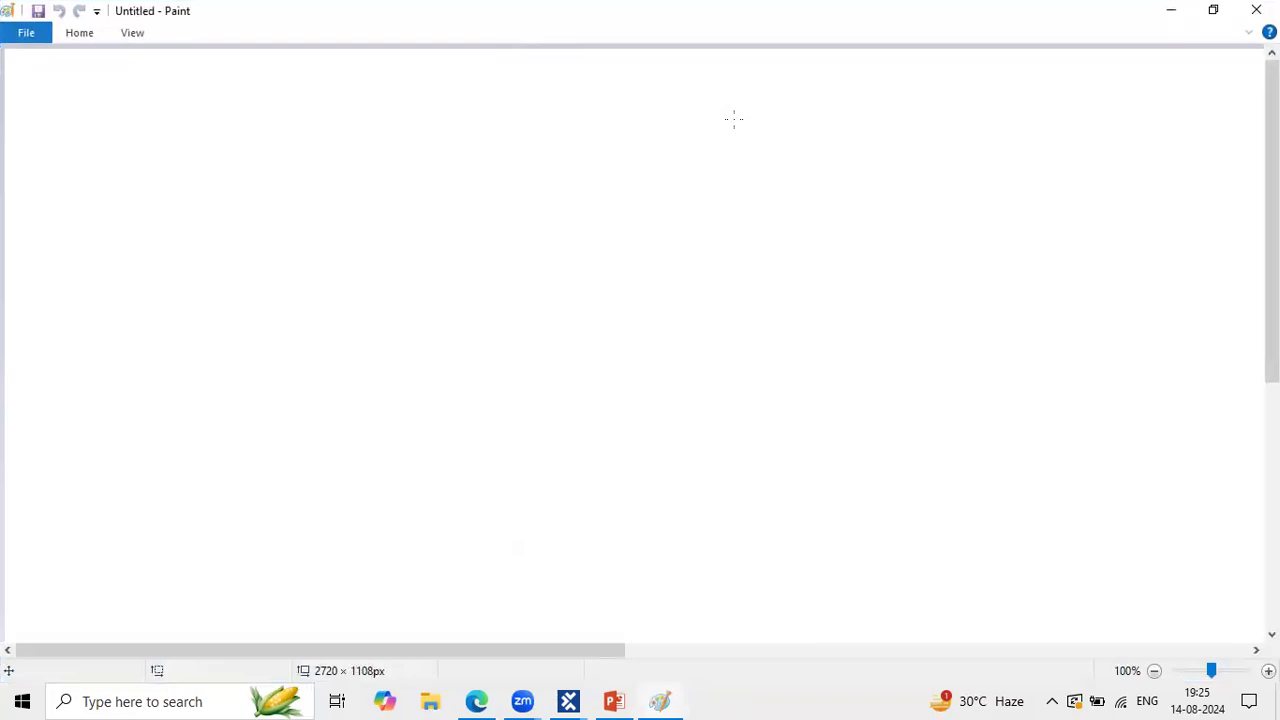
Step: Draw three magenta rectangles side by side across the lower canvas
{"action": "left_click", "coordinate": [232, 399]}
{"action": "left_click_drag", "start_coordinate": [228, 399], "coordinate": [297, 460]}
{"action": "left_click_drag", "start_coordinate": [425, 390], "coordinate": [507, 451]}
{"action": "mouse_move", "coordinate": [602, 388]}
{"action": "left_mouse_down"}
{"action": "mouse_move", "coordinate": [747, 413]}
{"action": "mouse_move", "coordinate": [690, 457]}
{"action": "left_mouse_up"}
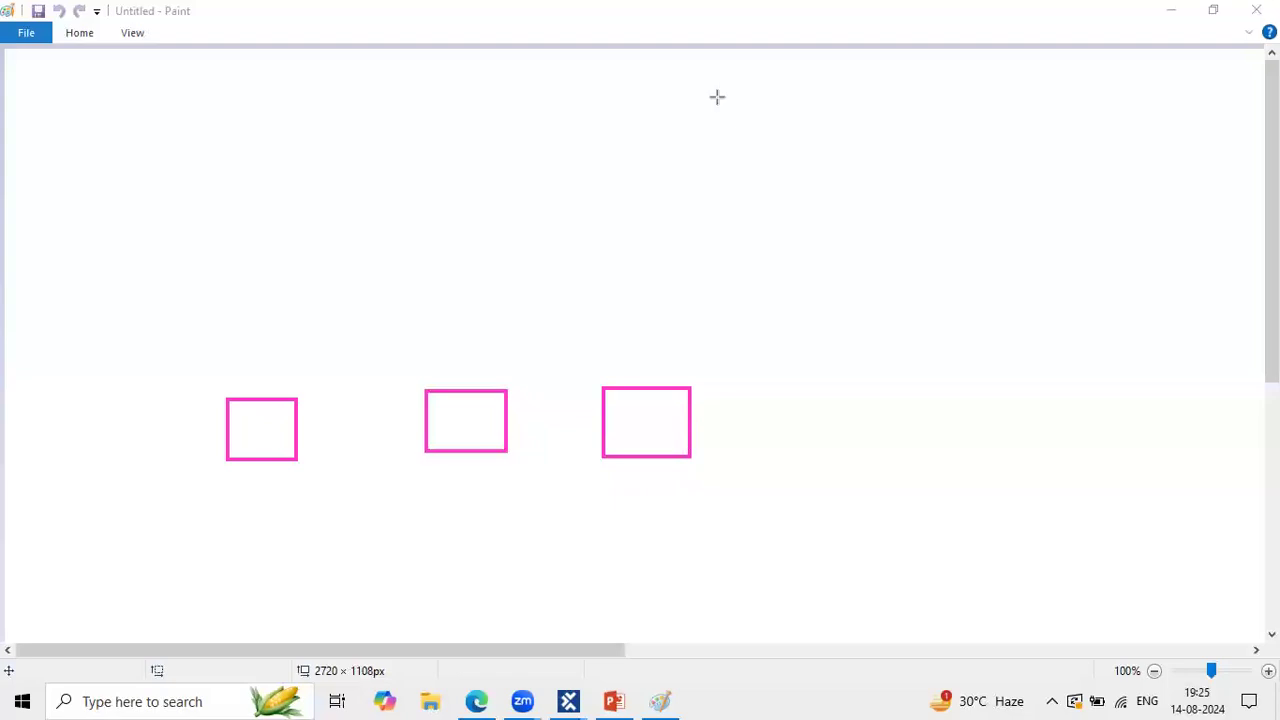
Step: Label the first box P1 with 10 on the line below
{"action": "left_click", "coordinate": [238, 420]}
{"action": "type", "text": "P"}
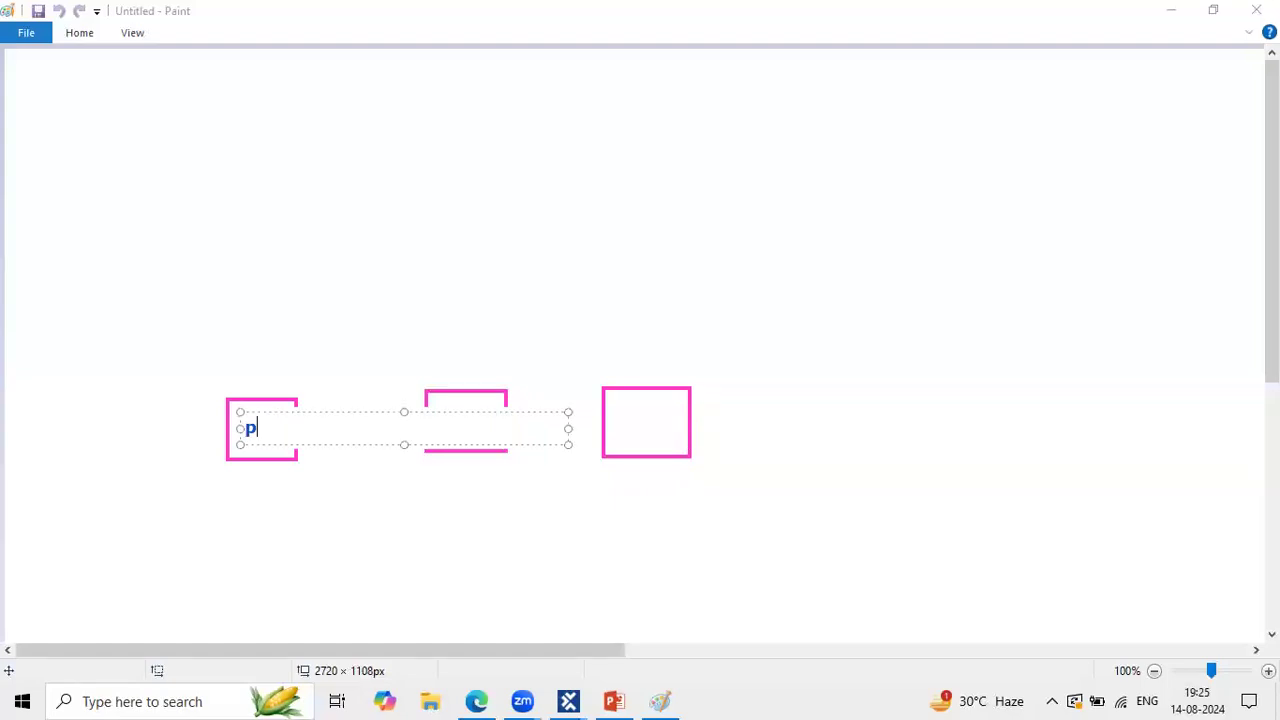
{"action": "type", "text": "1"}
{"action": "key", "text": "Return"}
{"action": "type", "text": "10"}
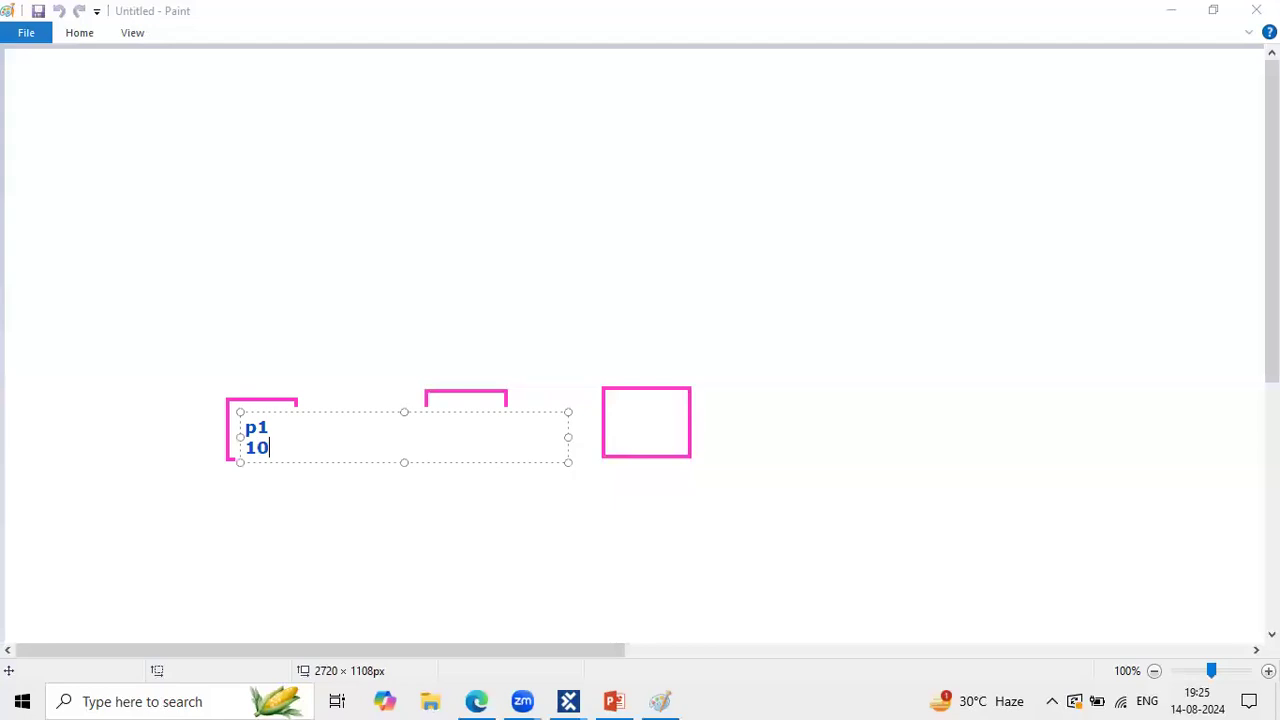
{"action": "left_click_drag", "start_coordinate": [241, 410], "coordinate": [236, 403]}
{"action": "left_click", "coordinate": [298, 337]}
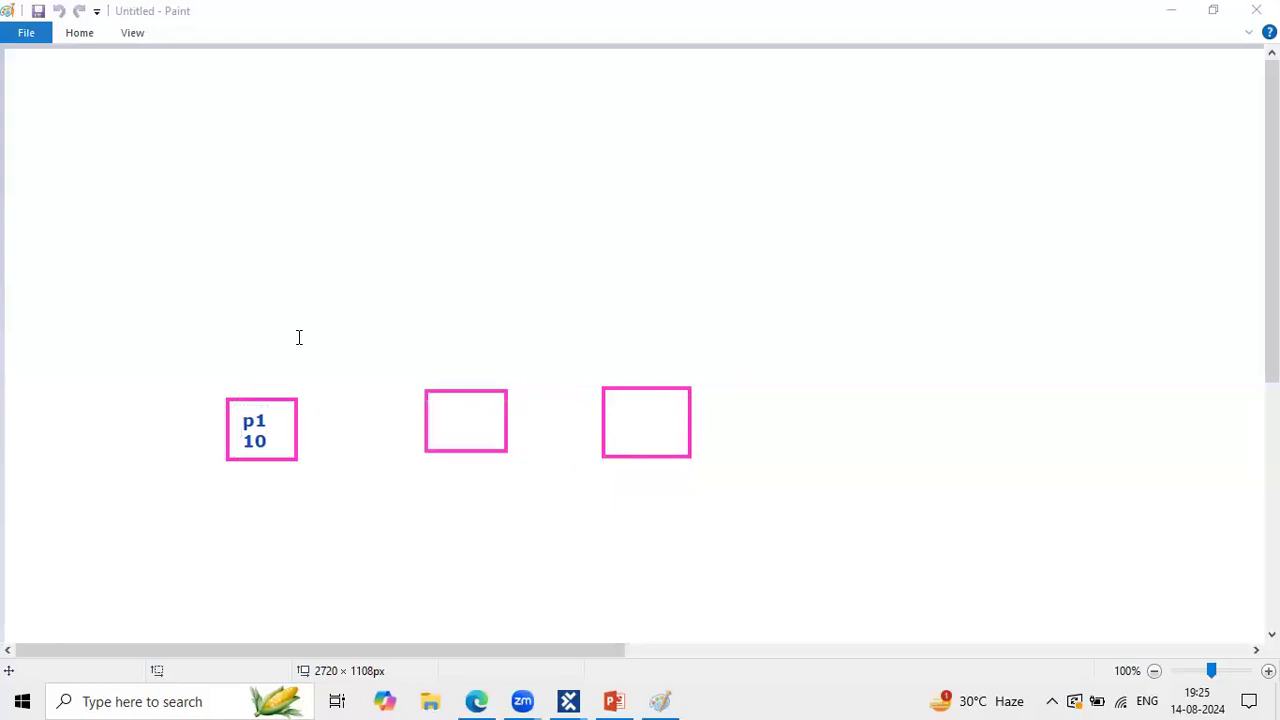
Step: Label the second and third boxes p2 and p3, each with 10 underneath
{"action": "left_click", "coordinate": [439, 408]}
{"action": "type", "text": "p2"}
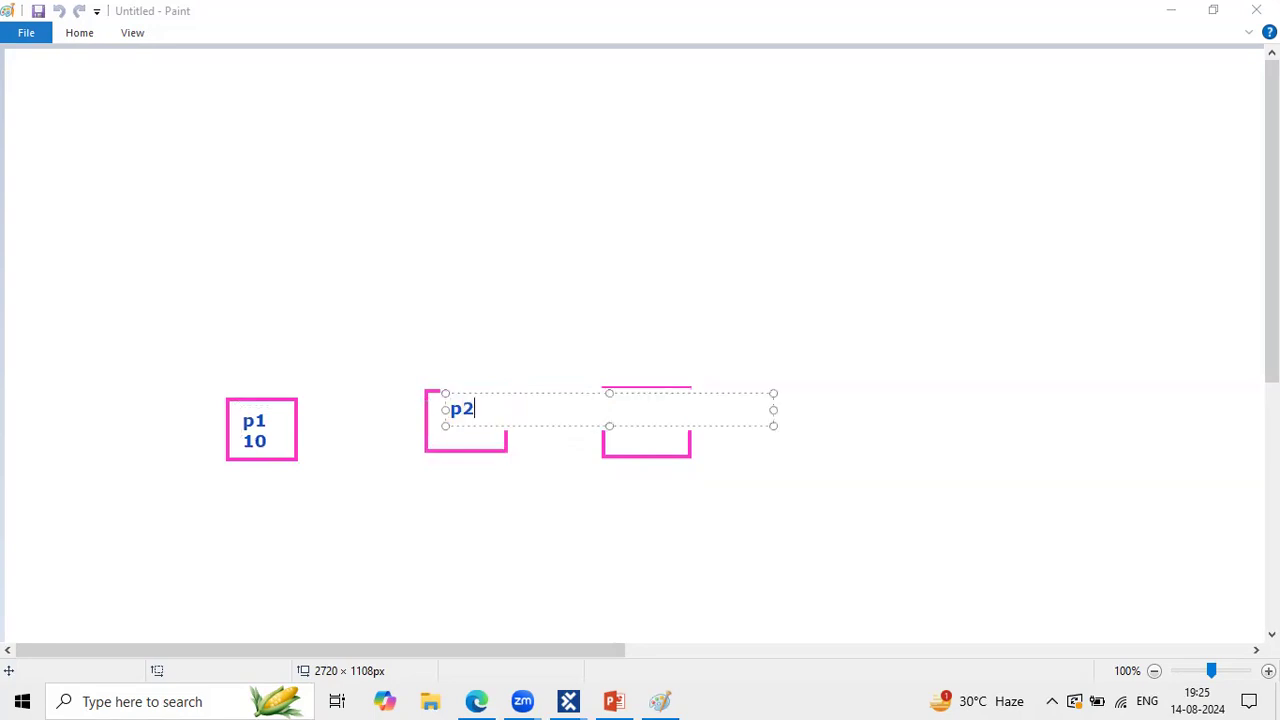
{"action": "key", "text": "Return"}
{"action": "type", "text": "10"}
{"action": "left_click", "coordinate": [640, 349]}
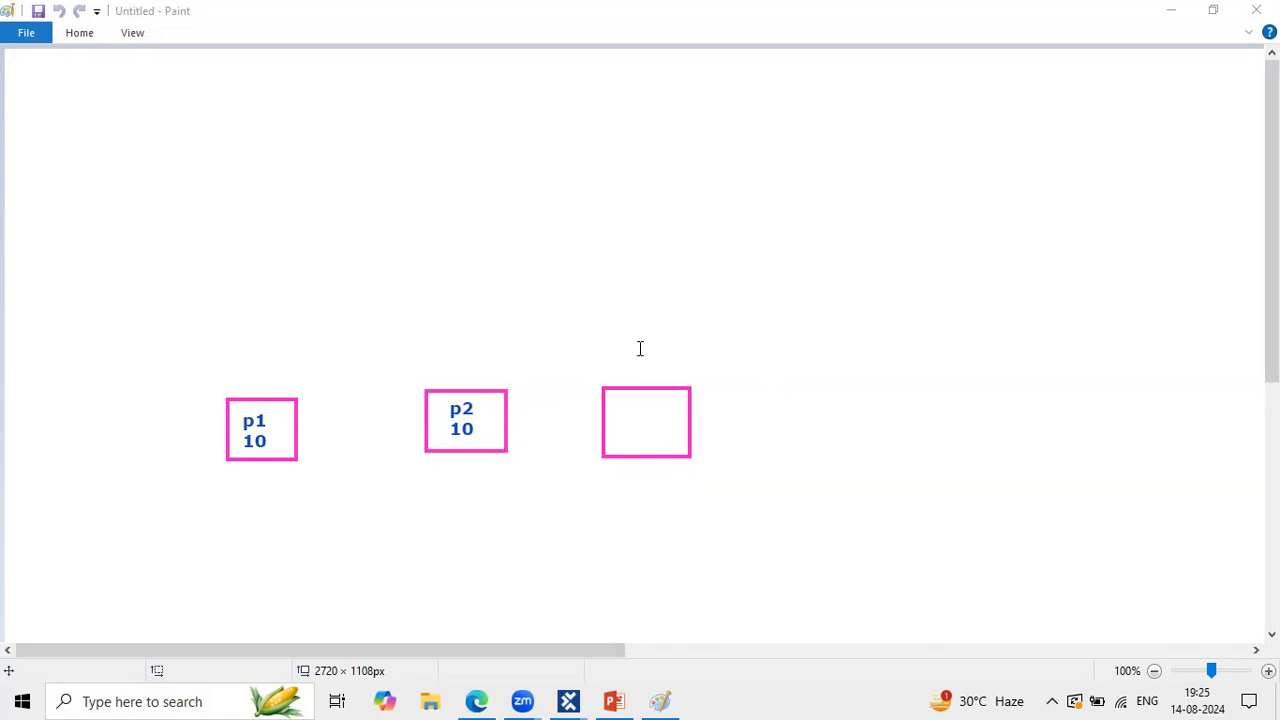
{"action": "left_click", "coordinate": [614, 414]}
{"action": "type", "text": "p3"}
{"action": "key", "text": "Return"}
{"action": "type", "text": "10"}
{"action": "left_click", "coordinate": [406, 371]}
Step: Write the city labels hyd, Bang and Pune under the p1, p2 and p3 boxes
{"action": "left_click", "coordinate": [227, 476]}
{"action": "type", "text": "hyd"}
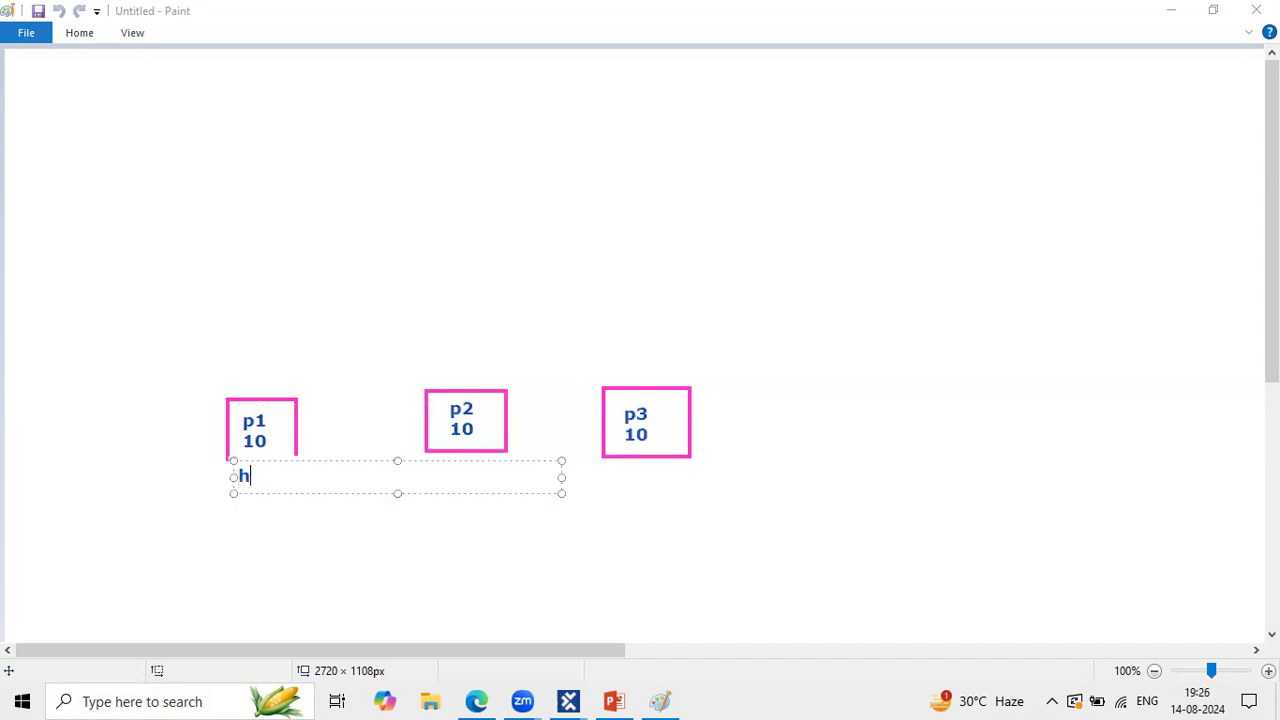
{"action": "left_click", "coordinate": [291, 565]}
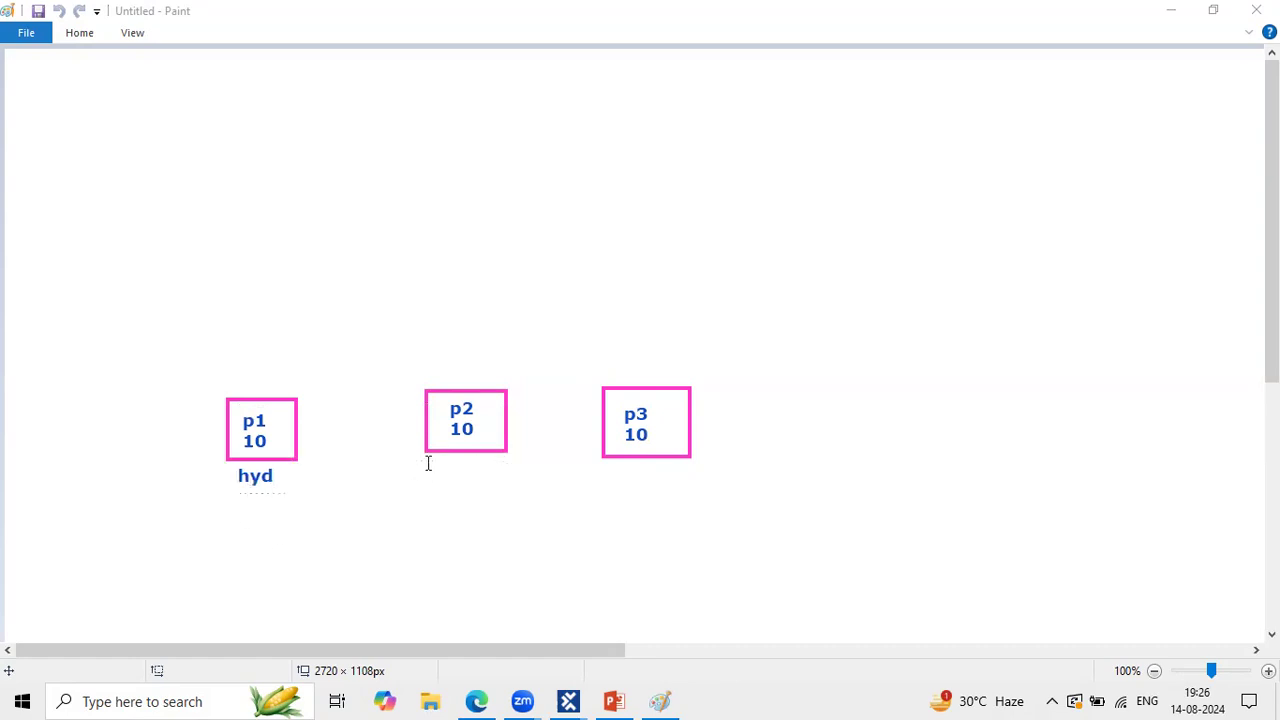
{"action": "left_click", "coordinate": [428, 463]}
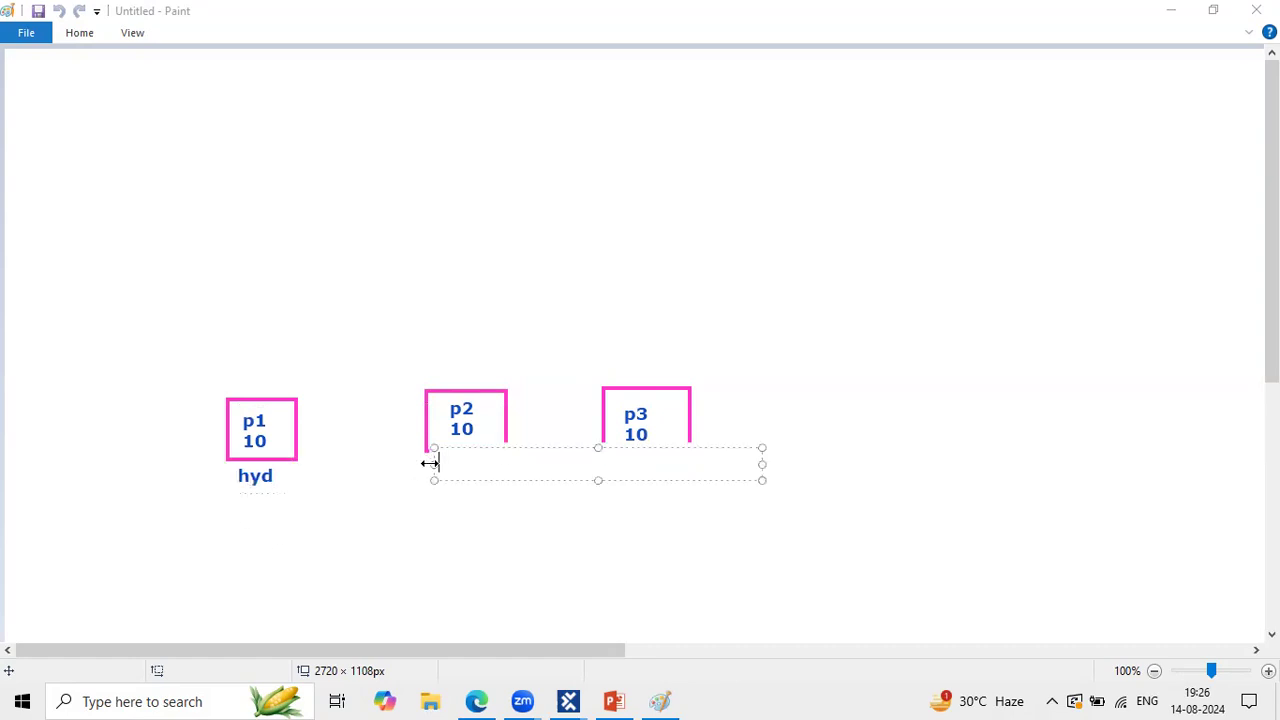
{"action": "type", "text": "Bag"}
{"action": "key", "text": "BackSpace"}
{"action": "type", "text": "ng"}
{"action": "left_click", "coordinate": [556, 394]}
{"action": "left_click", "coordinate": [617, 482]}
{"action": "type", "text": "Pune"}
{"action": "left_click", "coordinate": [557, 309]}
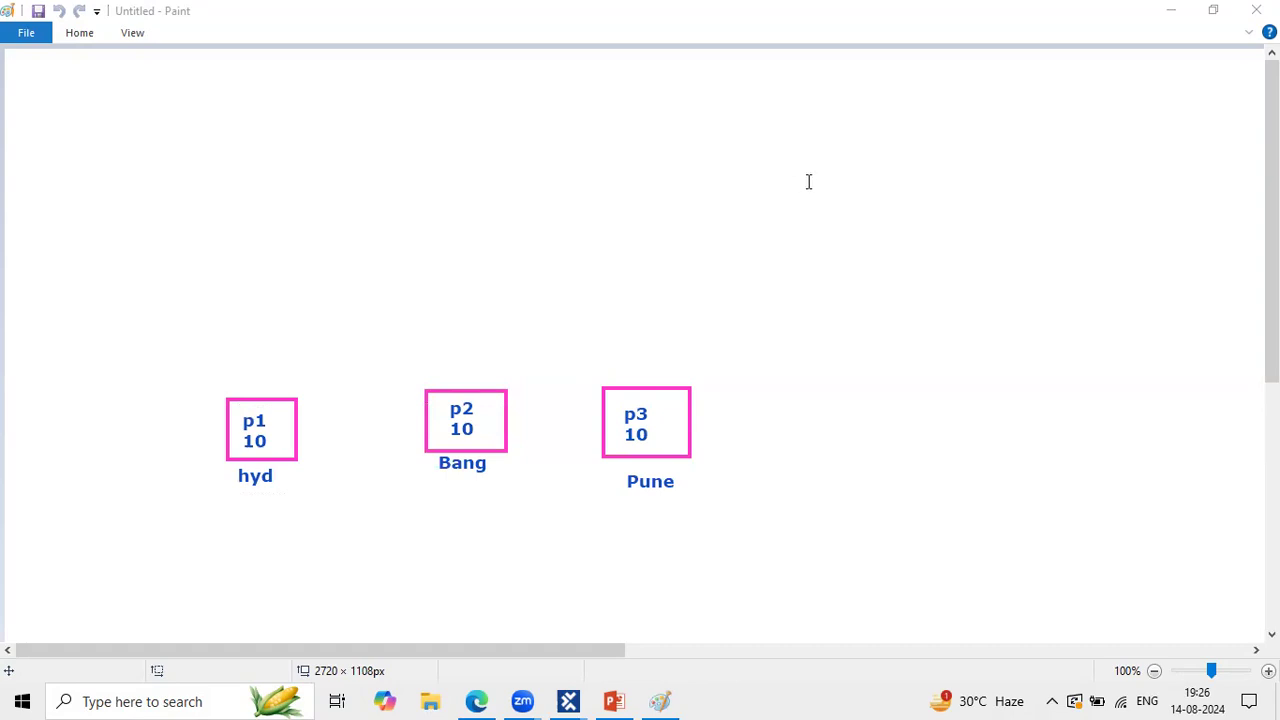
Step: Draw a large magenta frame above the users and title it 'Github/'
{"action": "mouse_move", "coordinate": [278, 130]}
{"action": "left_mouse_down"}
{"action": "mouse_move", "coordinate": [754, 306]}
{"action": "mouse_move", "coordinate": [760, 328]}
{"action": "left_mouse_up"}
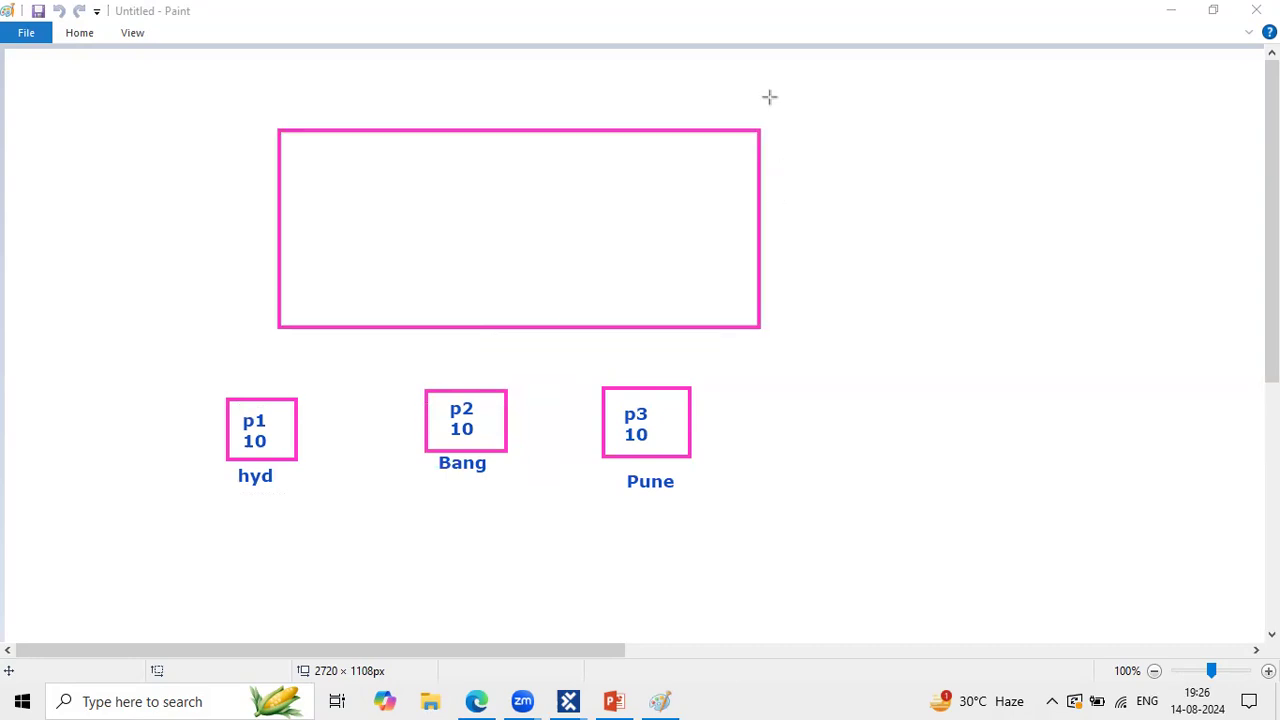
{"action": "left_click", "coordinate": [503, 119]}
{"action": "type", "text": "Git"}
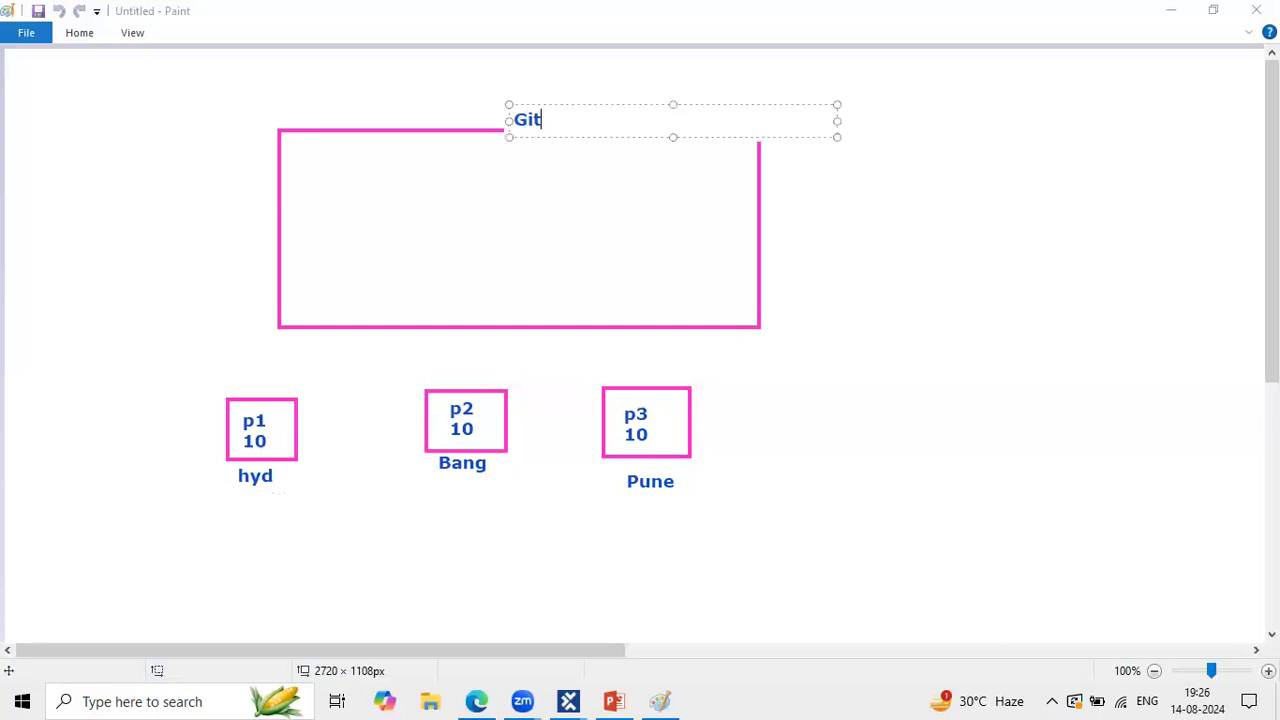
{"action": "type", "text": "hub/"}
{"action": "left_click", "coordinate": [461, 243]}
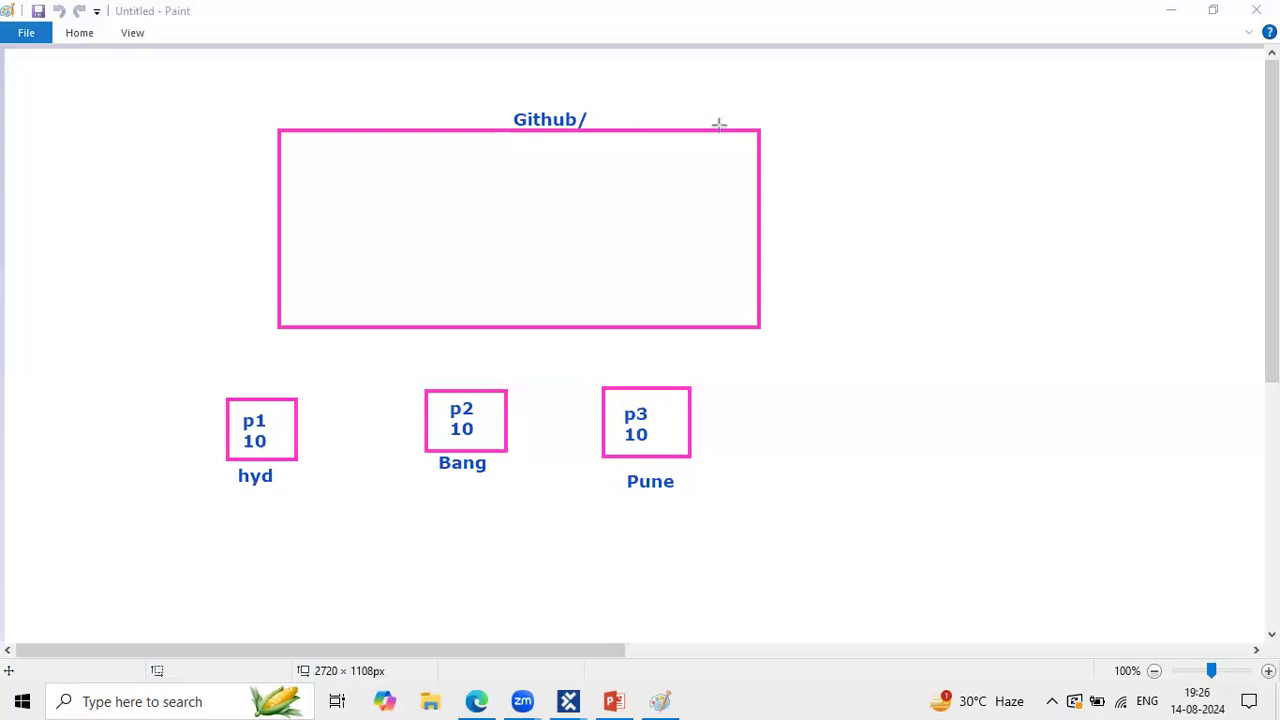
Step: Add a top box and three orange boxes inside the Github frame
{"action": "mouse_move", "coordinate": [411, 143]}
{"action": "left_mouse_down"}
{"action": "mouse_move", "coordinate": [603, 162]}
{"action": "mouse_move", "coordinate": [597, 180]}
{"action": "left_mouse_up"}
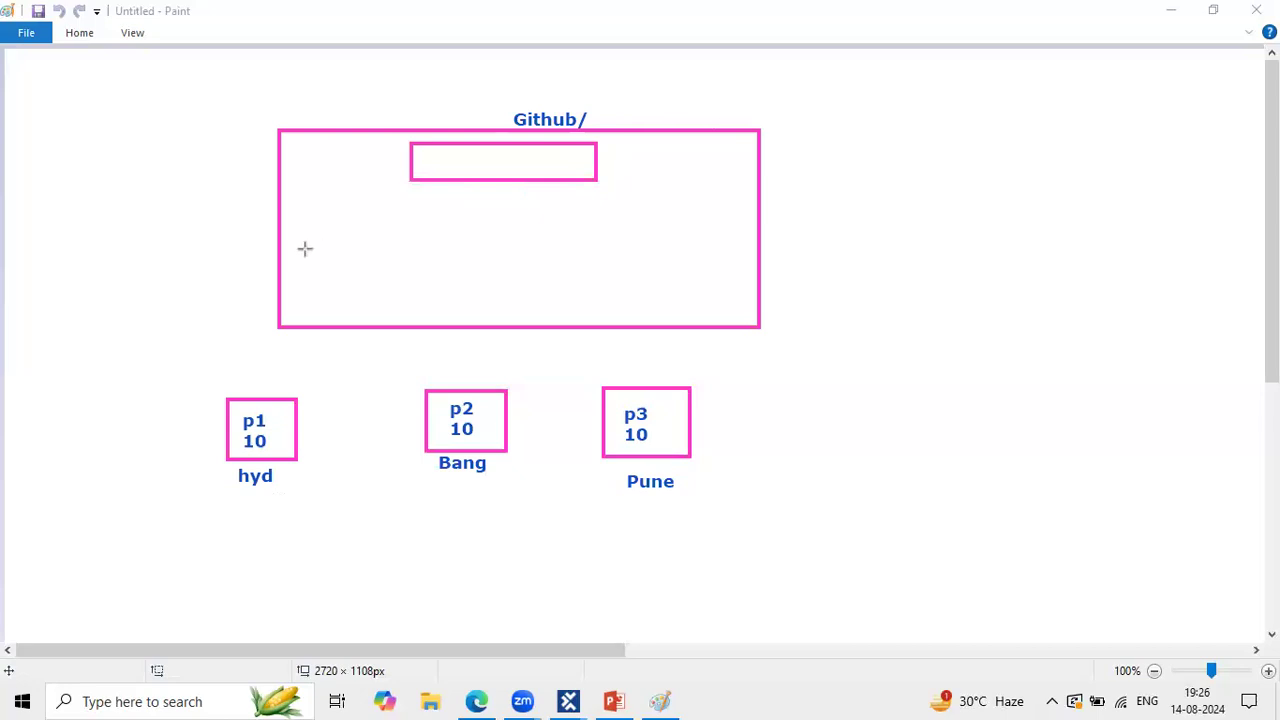
{"action": "left_click_drag", "start_coordinate": [304, 248], "coordinate": [350, 287]}
{"action": "left_click_drag", "start_coordinate": [427, 229], "coordinate": [488, 282]}
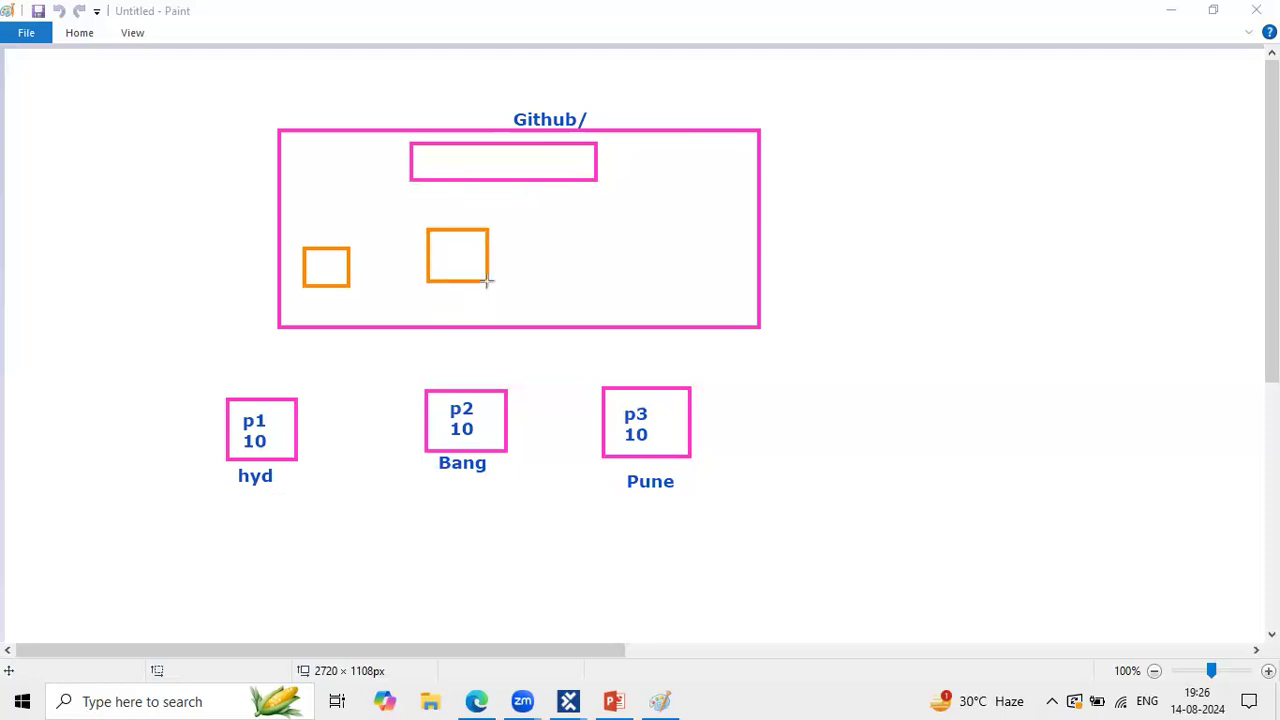
{"action": "left_click_drag", "start_coordinate": [604, 230], "coordinate": [691, 278]}
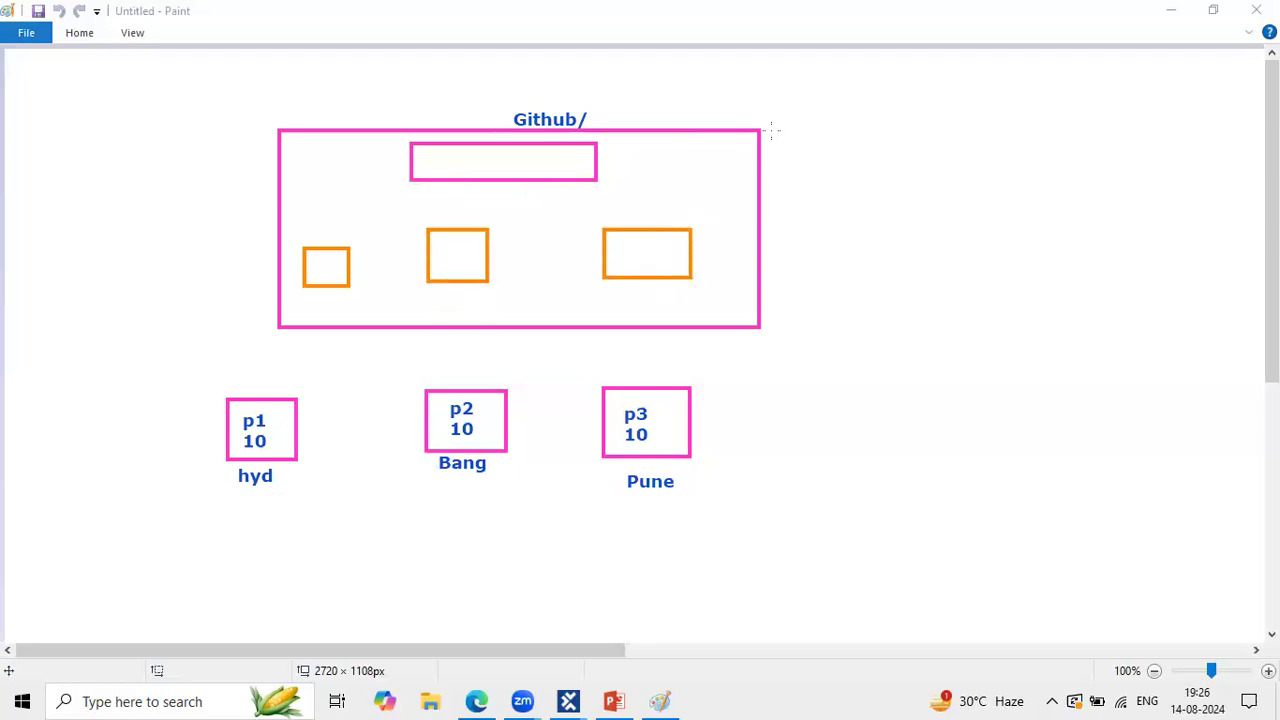
Step: Draw arrows from p1, p2, p3 to the orange boxes, then onward to the top box
{"action": "left_click_drag", "start_coordinate": [281, 407], "coordinate": [325, 268]}
{"action": "left_click_drag", "start_coordinate": [457, 391], "coordinate": [456, 267]}
{"action": "left_click_drag", "start_coordinate": [632, 388], "coordinate": [636, 262]}
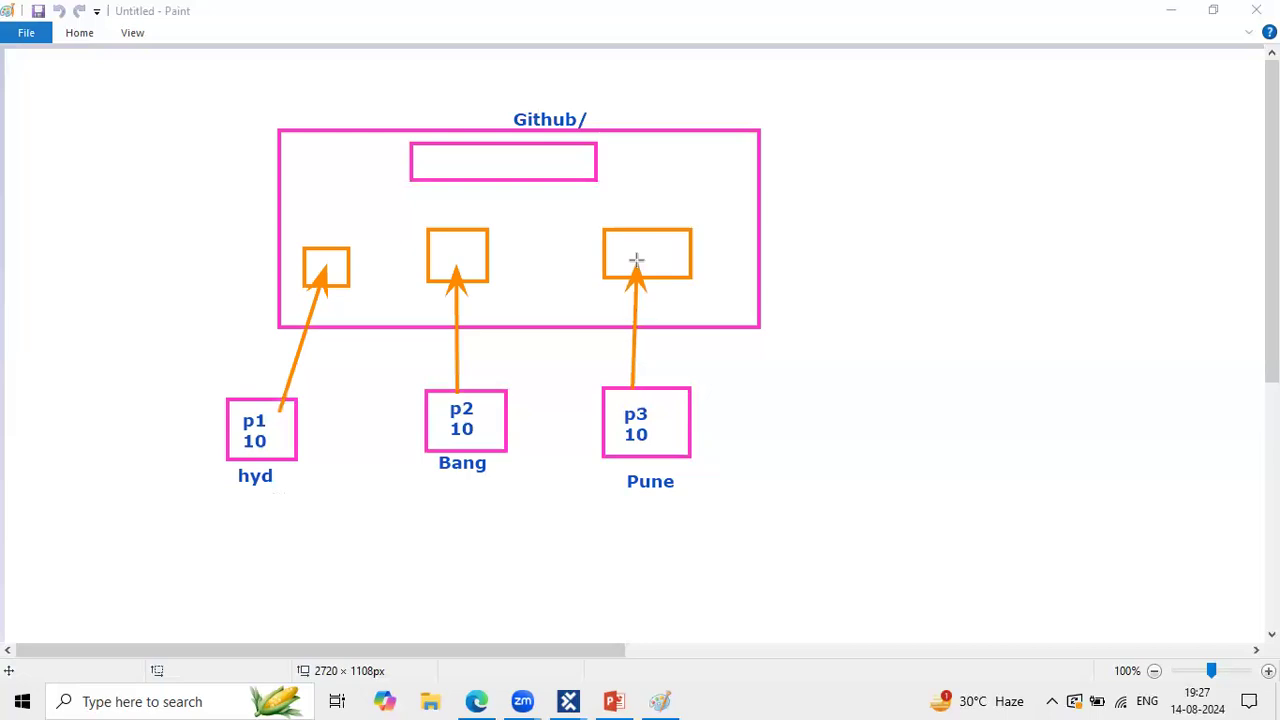
{"action": "left_click_drag", "start_coordinate": [327, 249], "coordinate": [472, 180]}
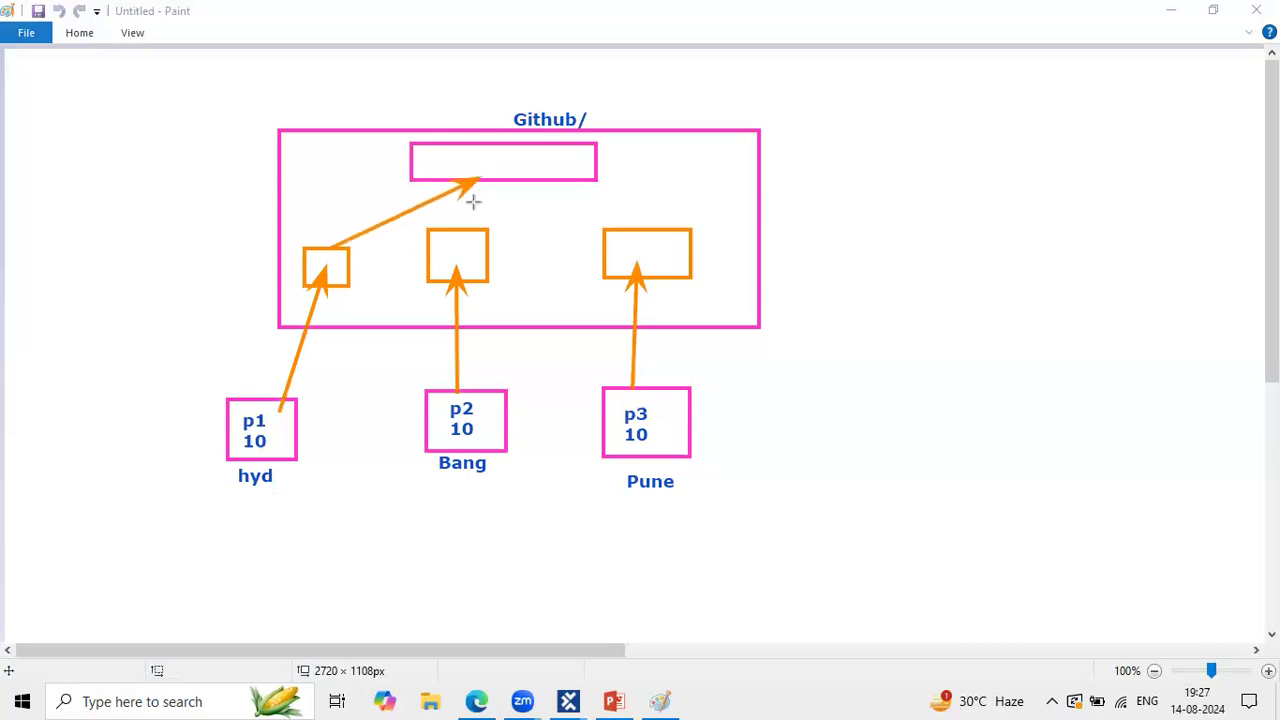
{"action": "left_click_drag", "start_coordinate": [464, 226], "coordinate": [472, 181]}
{"action": "left_click_drag", "start_coordinate": [646, 225], "coordinate": [471, 184]}
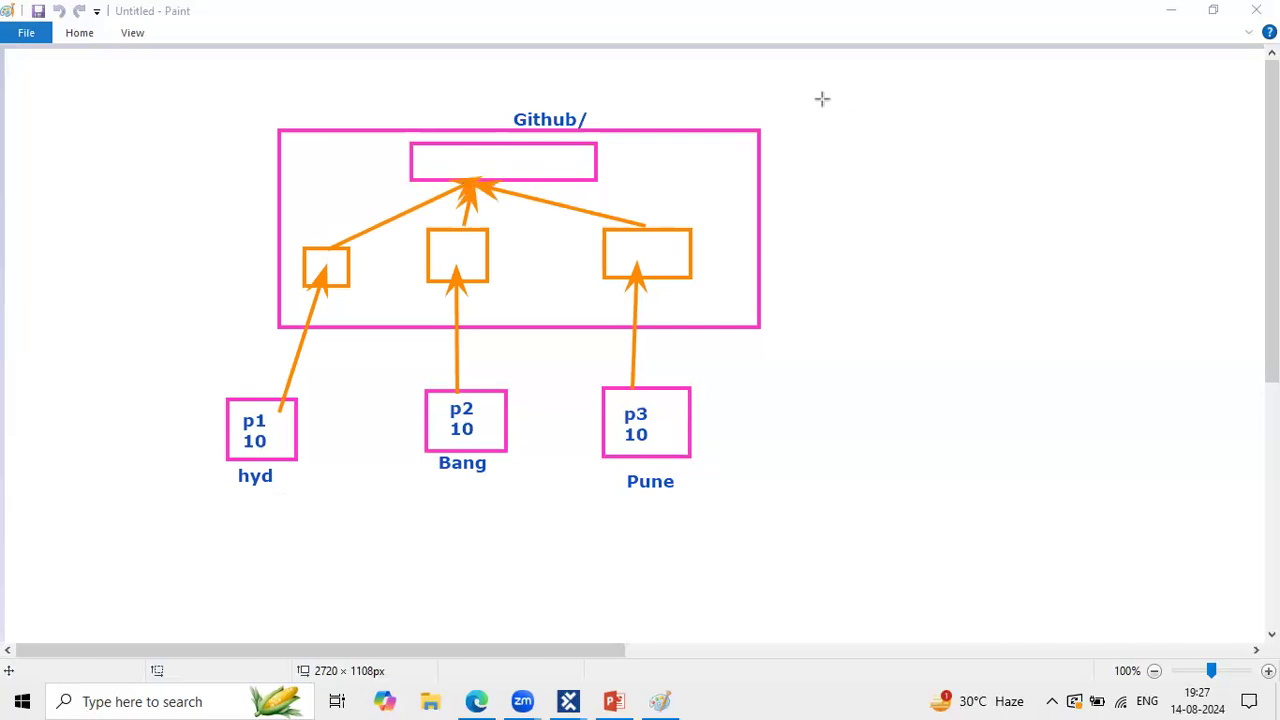
Step: Type a three-line note right of the frame: 'Git hub', 'gitlab', 'git commands'
{"action": "left_click", "coordinate": [773, 221]}
{"action": "type", "text": "Git"}
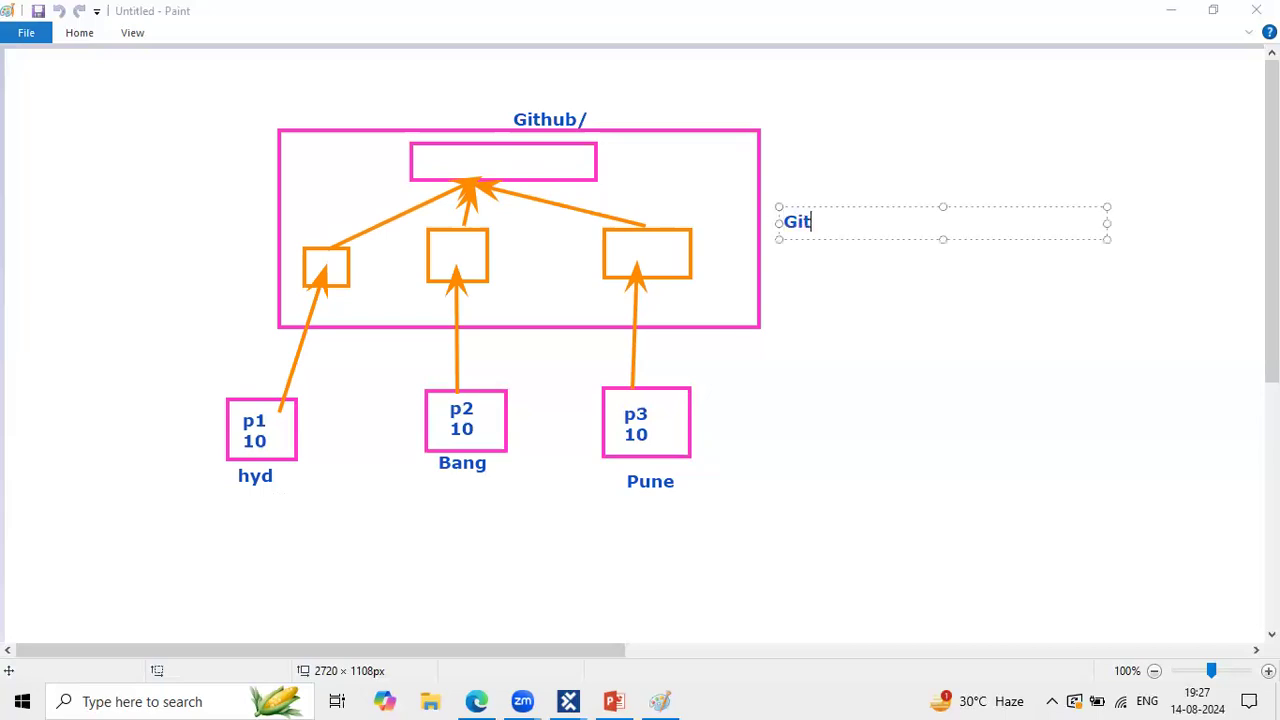
{"action": "type", "text": " hub"}
{"action": "key", "text": "Return"}
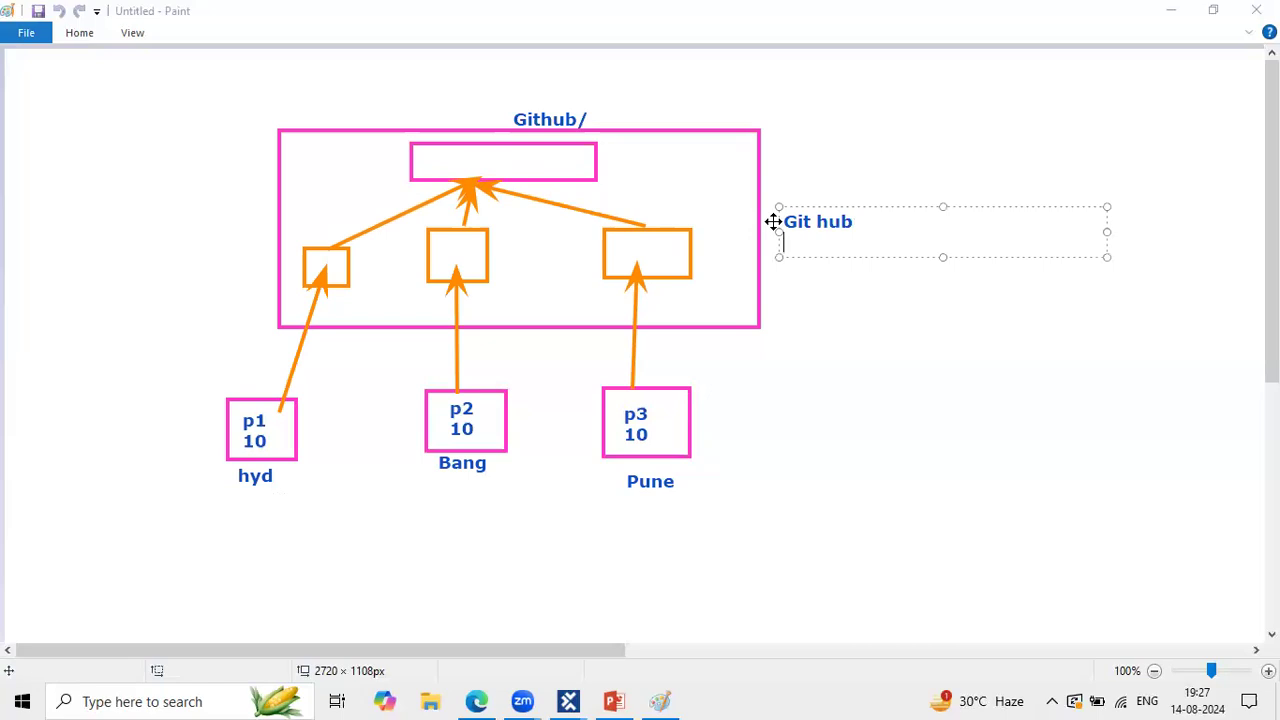
{"action": "type", "text": "gitlab"}
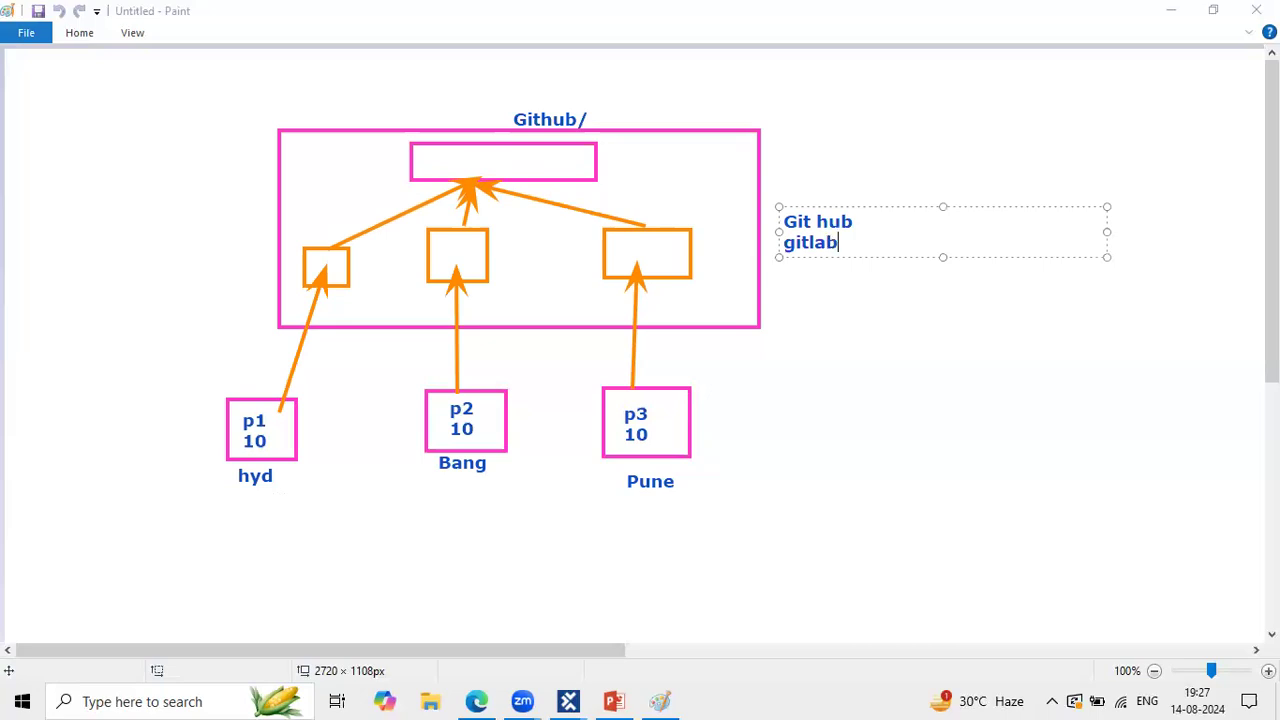
{"action": "key", "text": "Return"}
{"action": "type", "text": "g"}
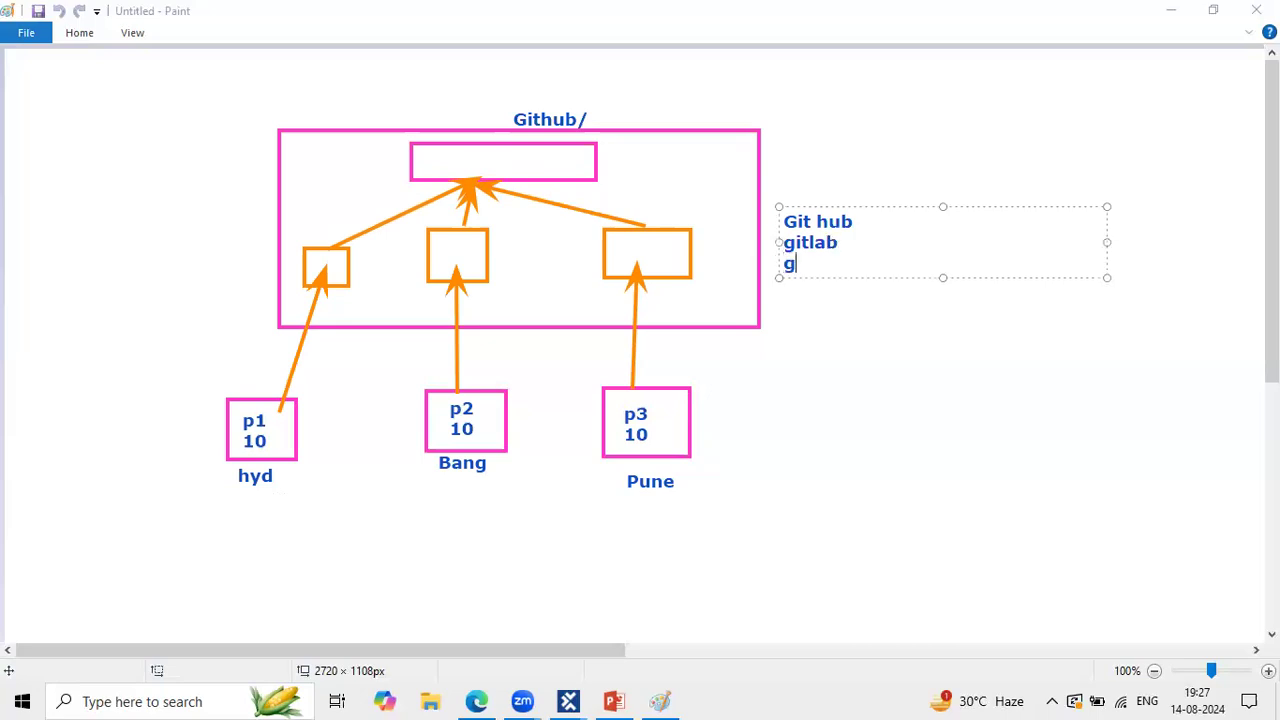
{"action": "type", "text": "it commandds"}
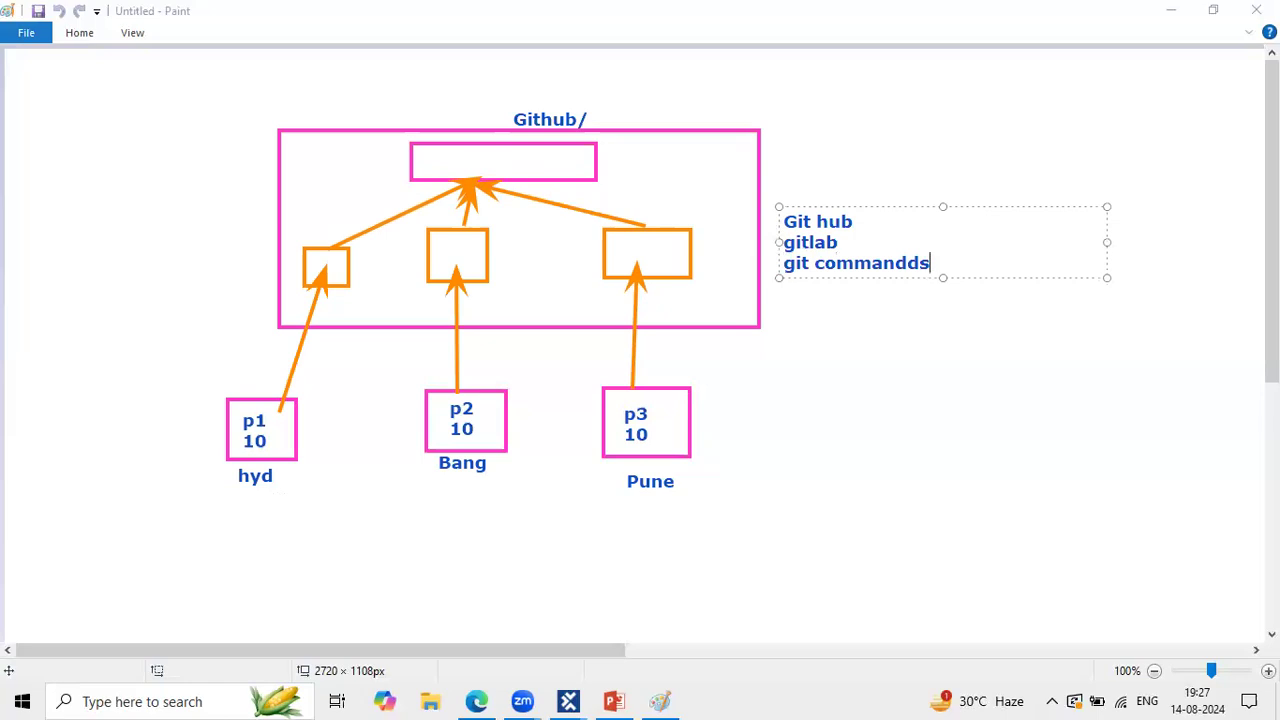
{"action": "key", "text": "BackSpace"}
{"action": "key", "text": "BackSpace"}
{"action": "type", "text": "s"}
{"action": "left_click", "coordinate": [779, 483]}
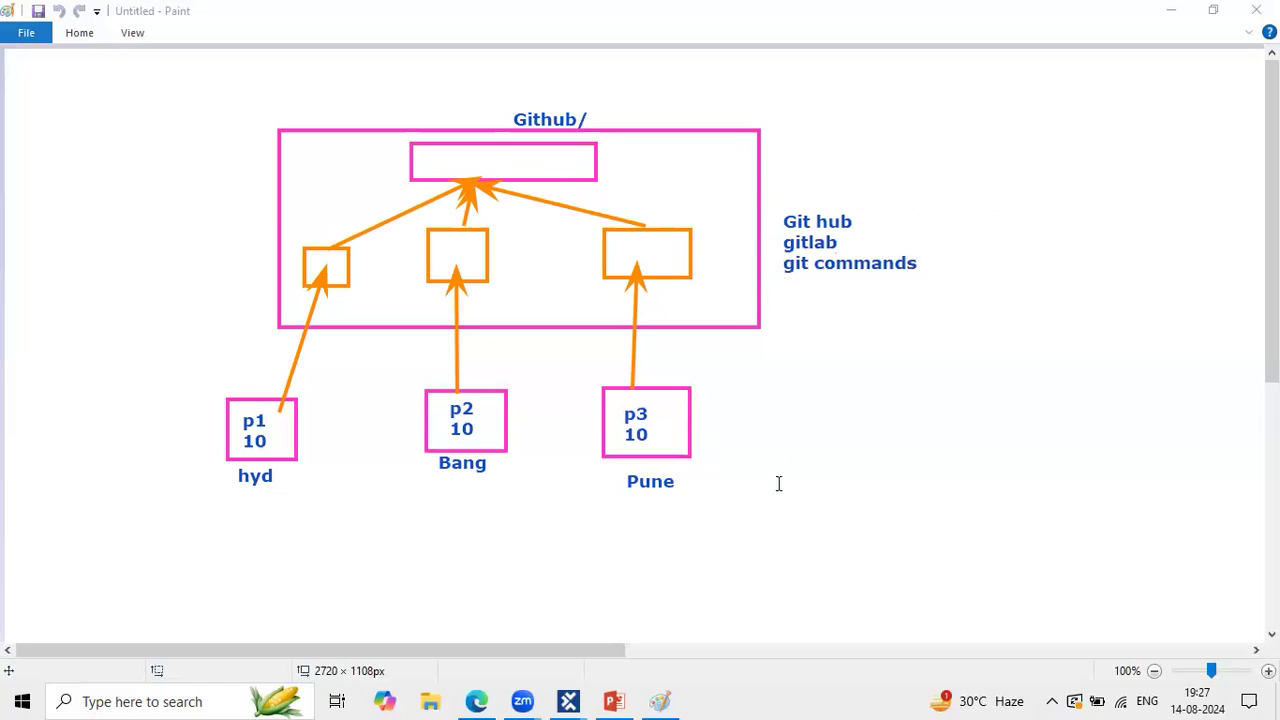
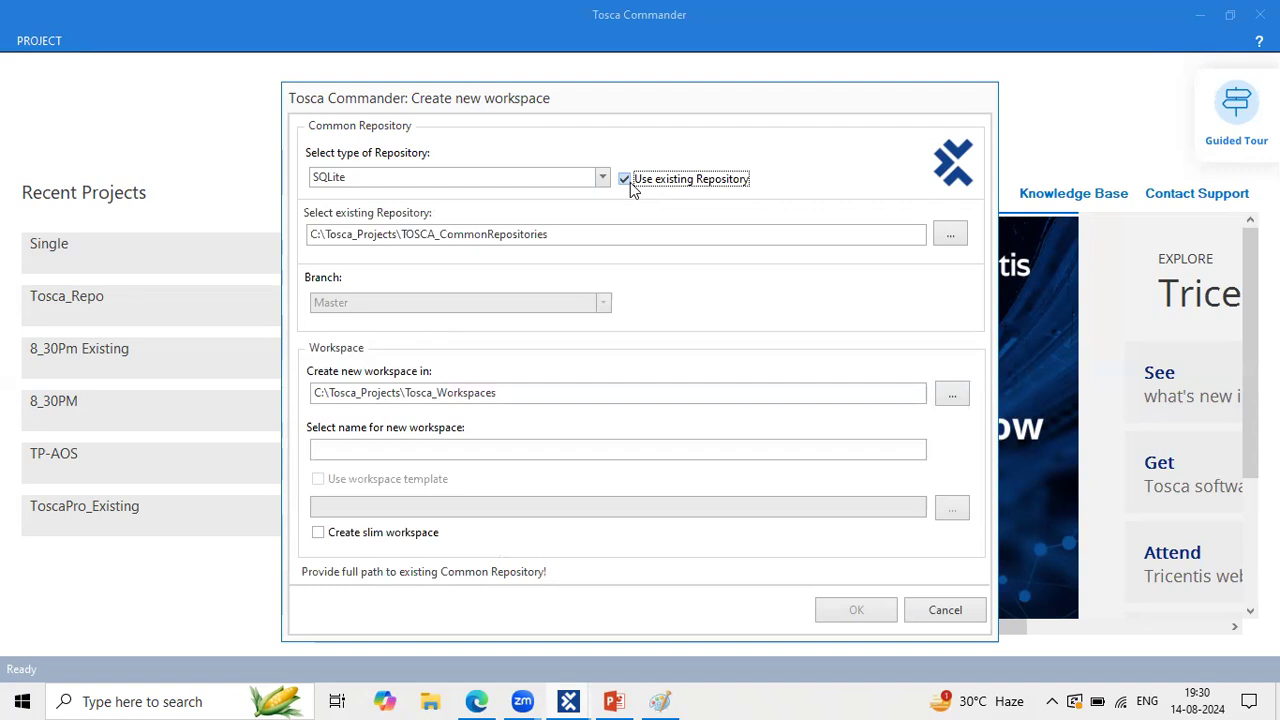
{"action": "left_click", "coordinate": [631, 190]}
{"action": "left_click", "coordinate": [630, 189]}
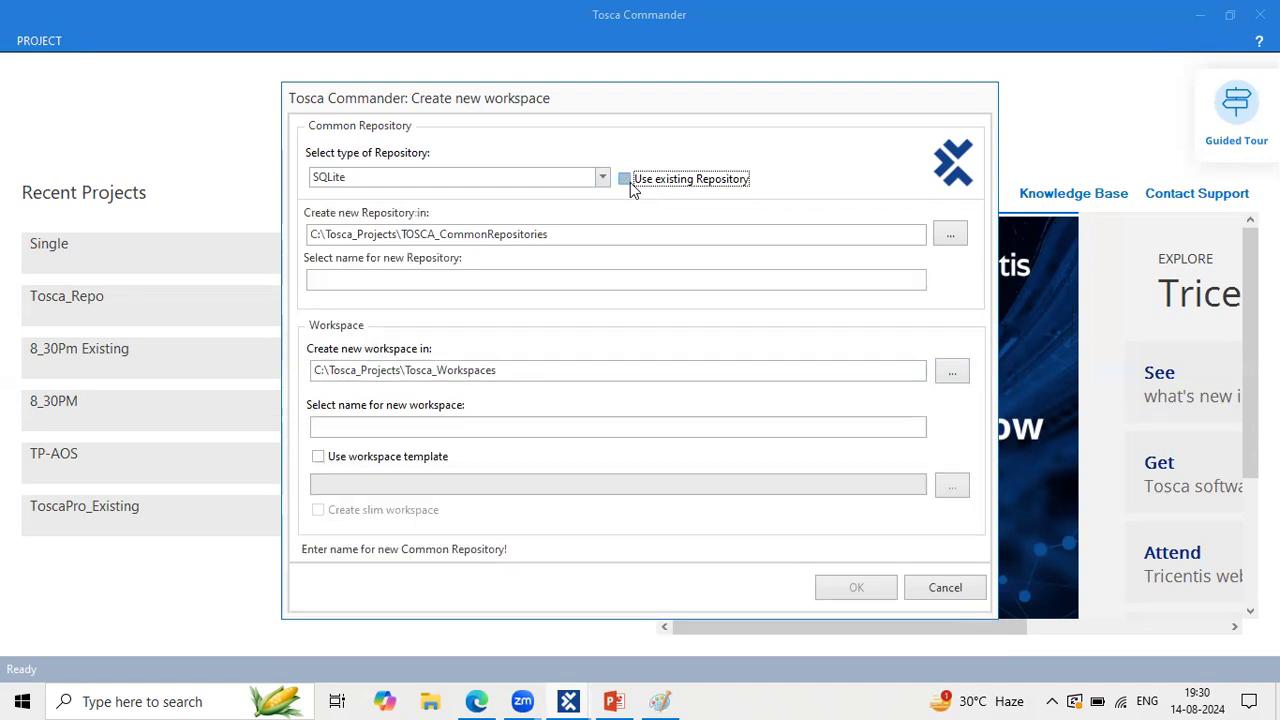
{"action": "left_click", "coordinate": [458, 180]}
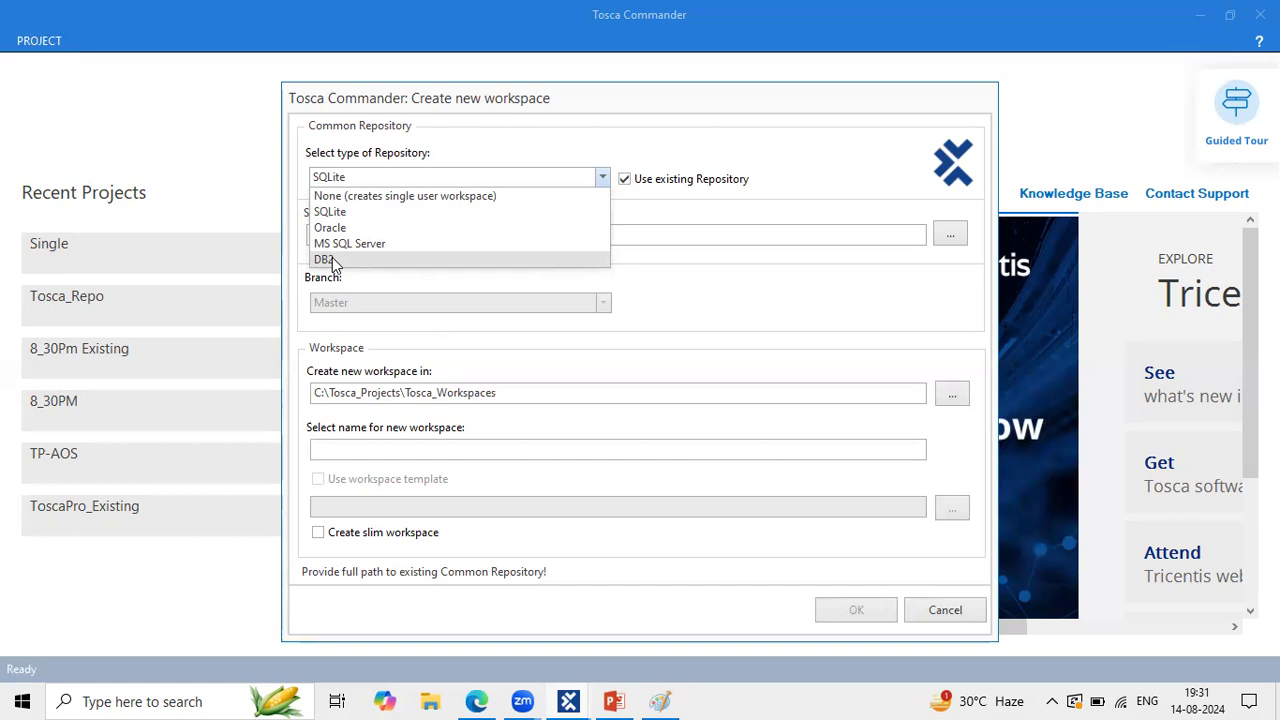
{"action": "left_click", "coordinate": [355, 218]}
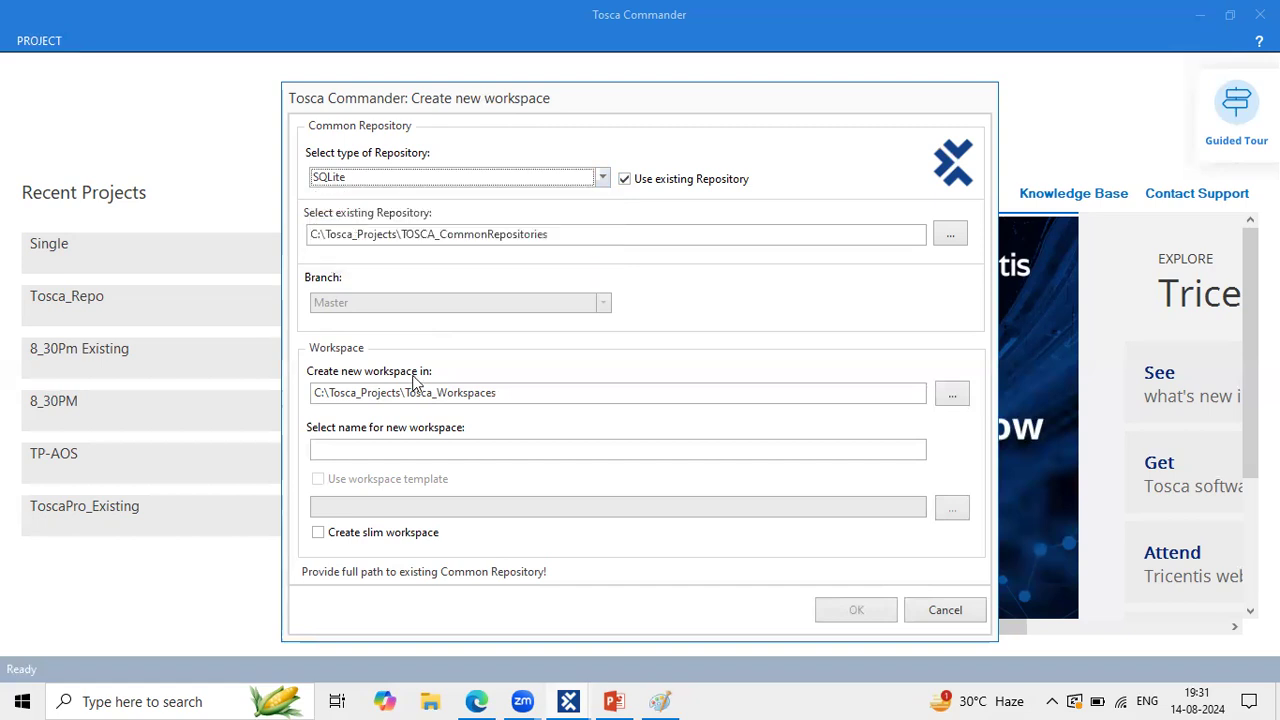
{"action": "left_click", "coordinate": [375, 176]}
{"action": "left_click", "coordinate": [446, 163]}
{"action": "left_click", "coordinate": [430, 177]}
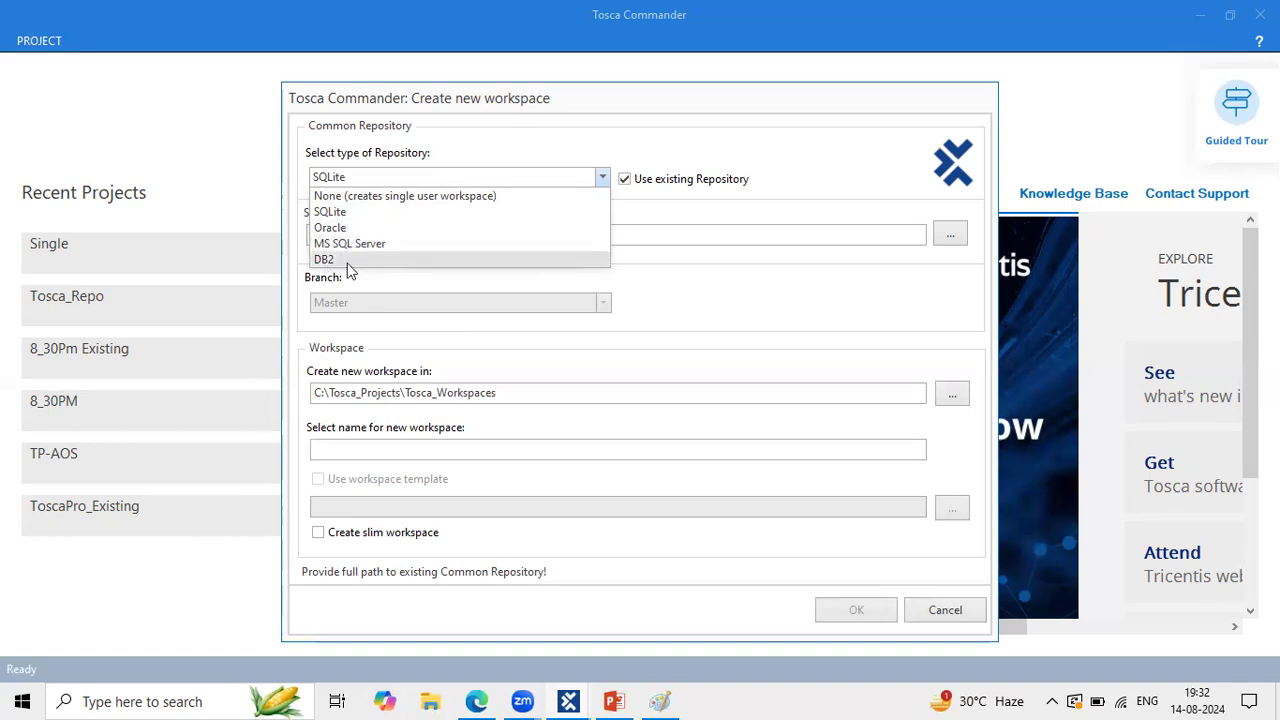
{"action": "left_click", "coordinate": [723, 231]}
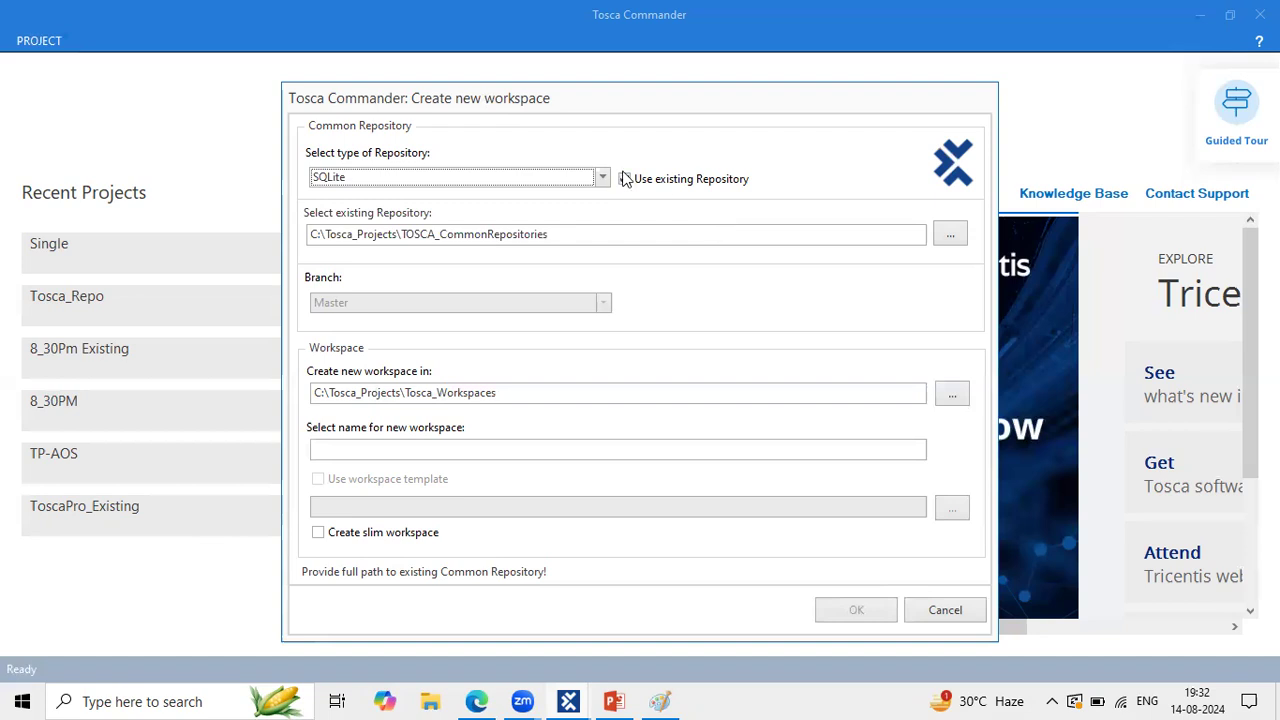
{"action": "left_click", "coordinate": [591, 177]}
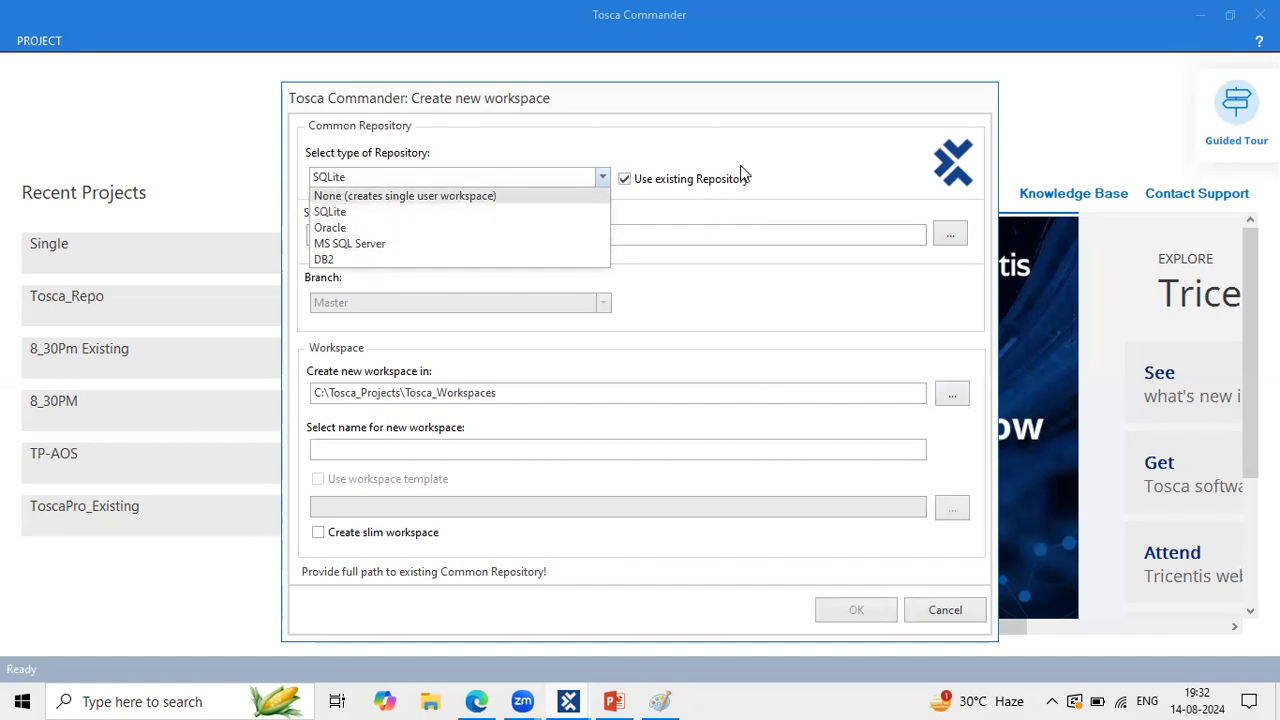
{"action": "left_click", "coordinate": [808, 121]}
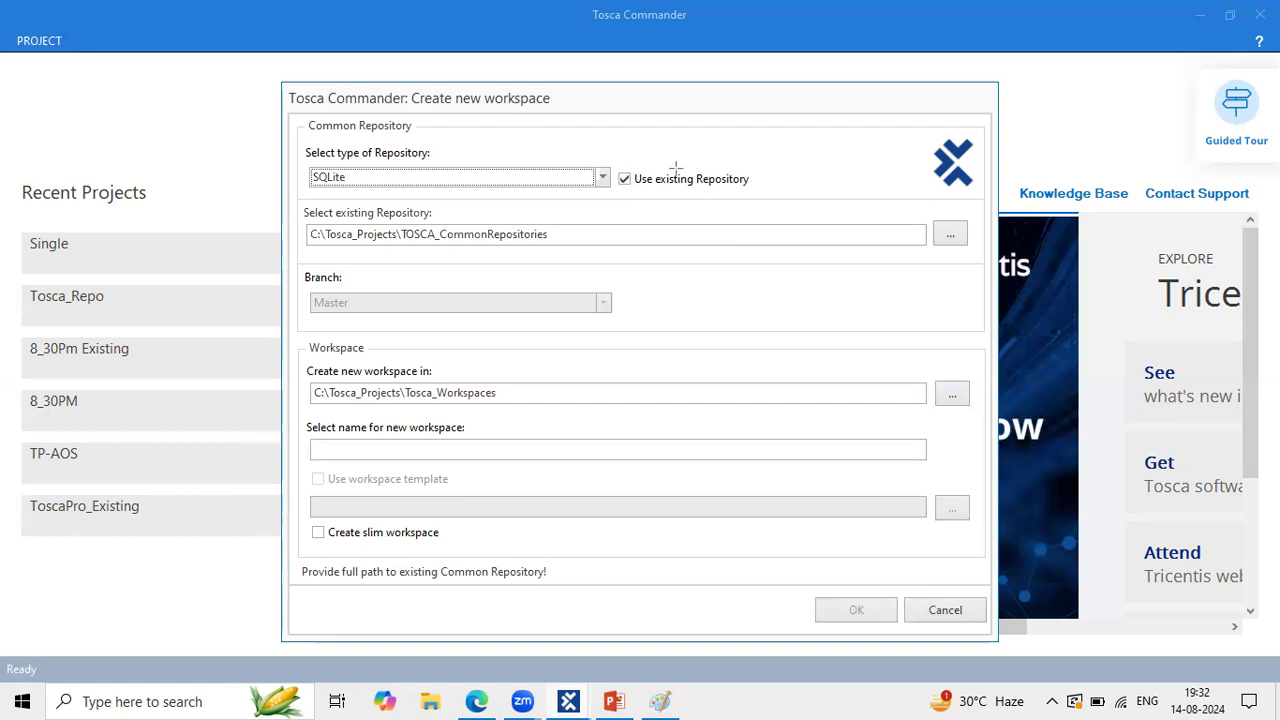
{"action": "left_click_drag", "start_coordinate": [607, 164], "coordinate": [762, 197]}
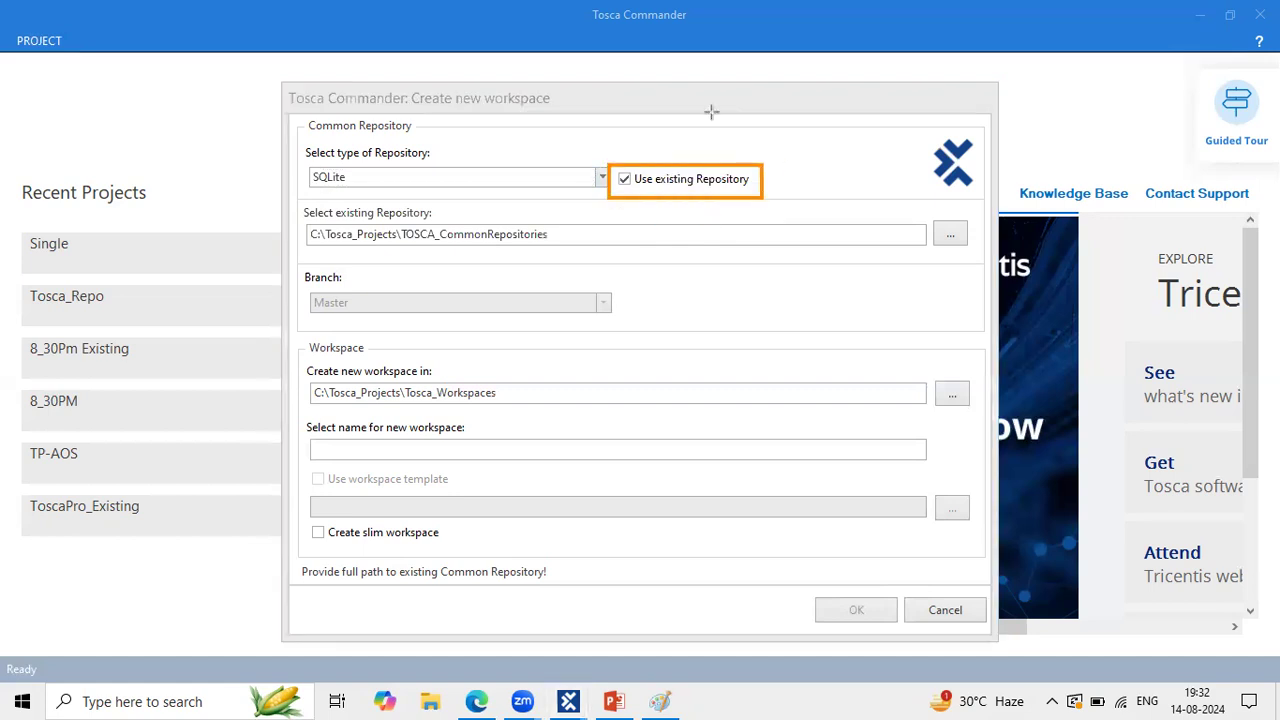
Step: Create a new SQLite repository and workspace, both named SqliteMulti, from the Standard.tsu template
{"action": "left_click", "coordinate": [628, 180]}
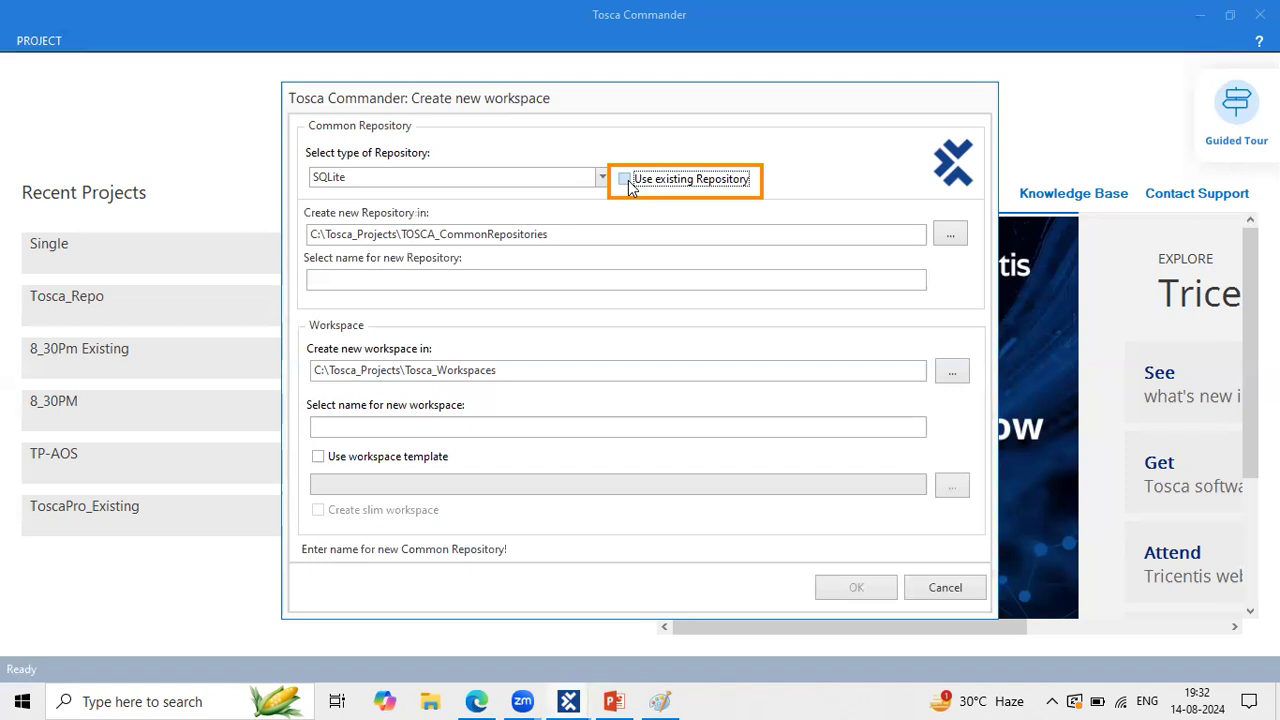
{"action": "left_click", "coordinate": [434, 283]}
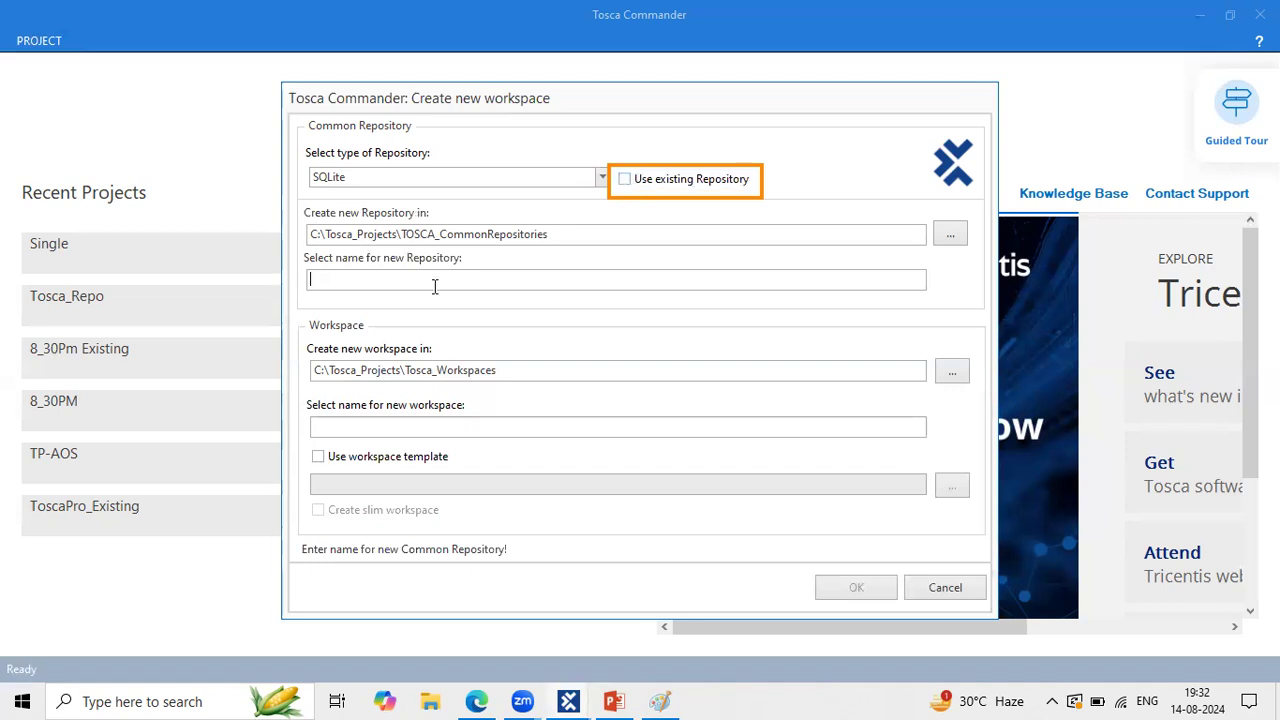
{"action": "left_click", "coordinate": [319, 459]}
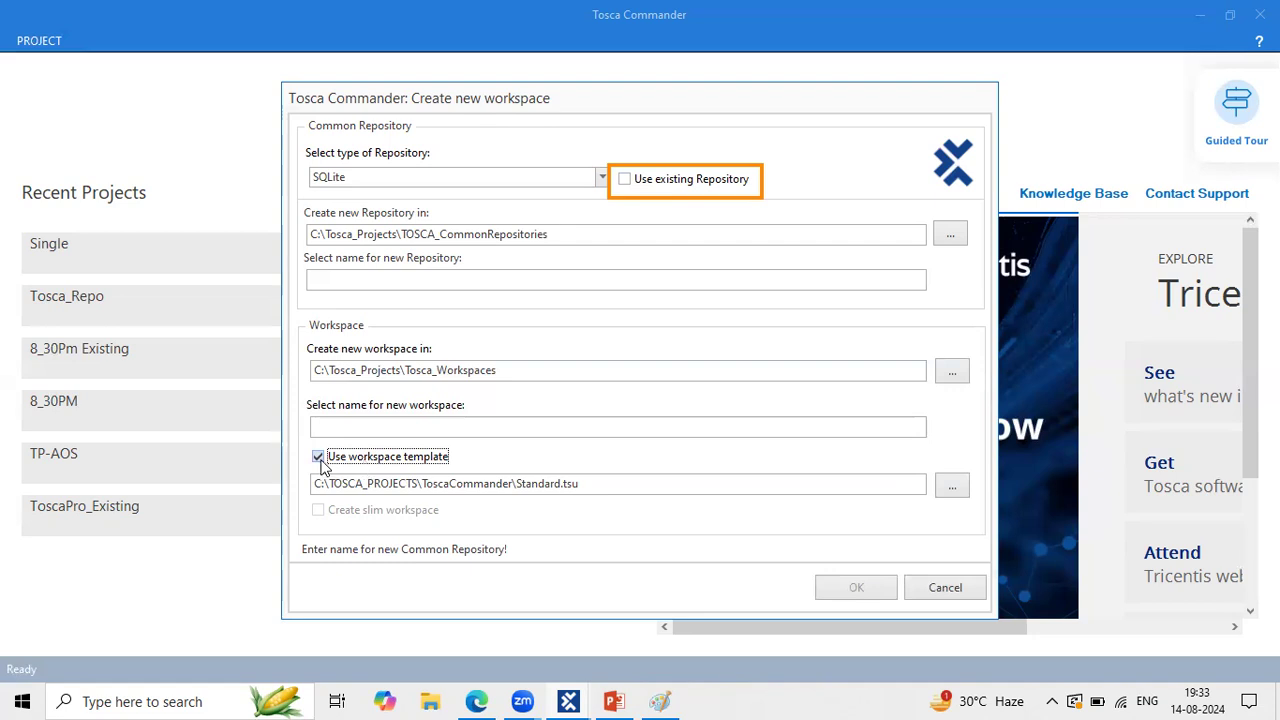
{"action": "left_click", "coordinate": [440, 278]}
{"action": "type", "text": "Sqlite"}
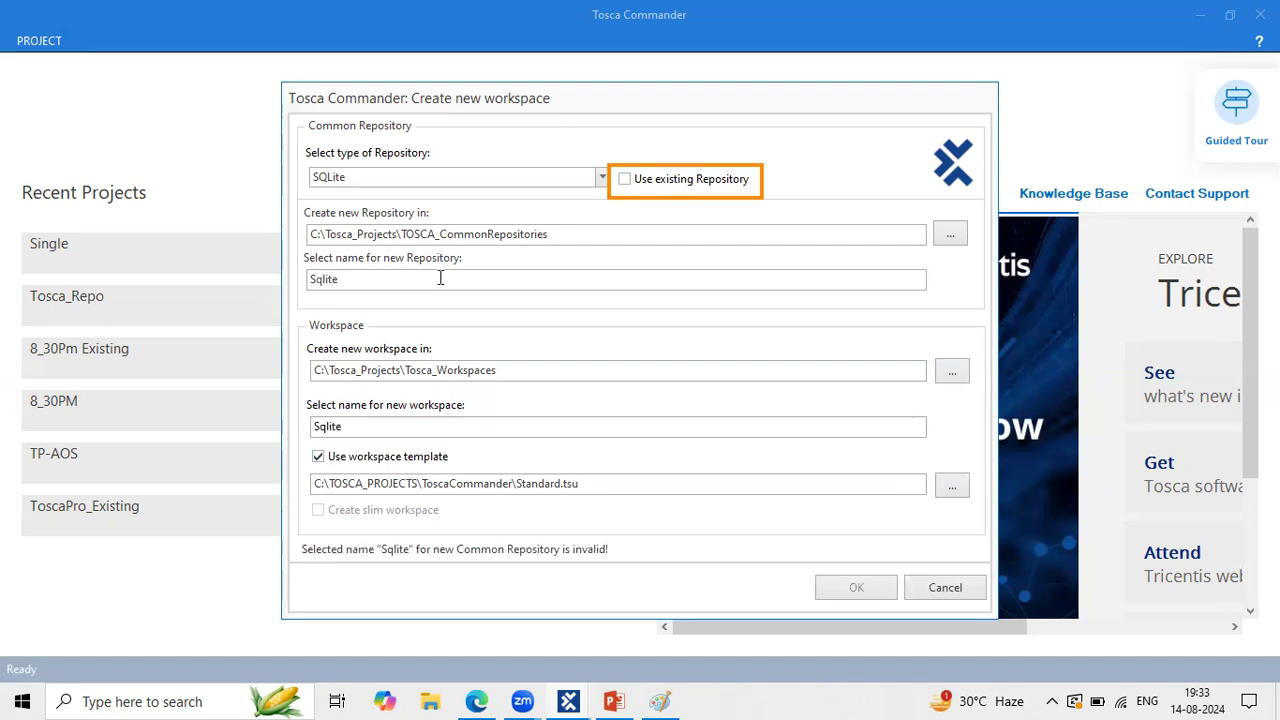
{"action": "type", "text": "Multi"}
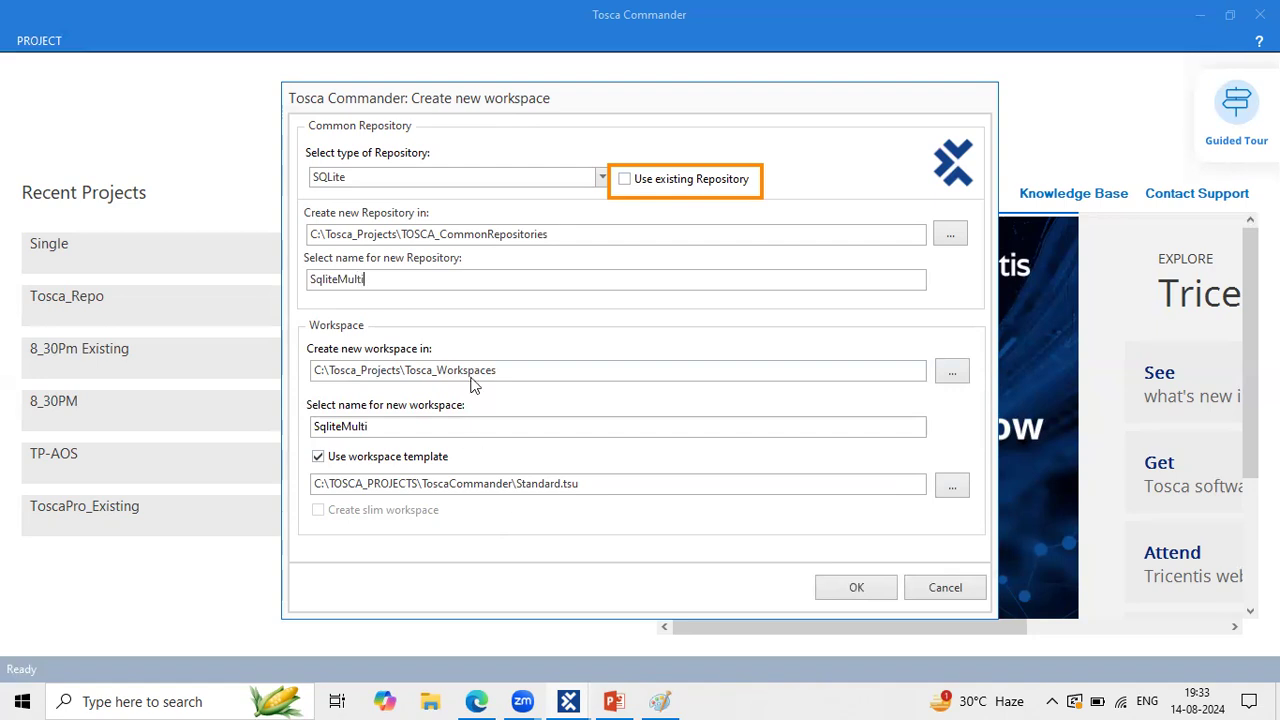
{"action": "left_click_drag", "start_coordinate": [383, 427], "coordinate": [305, 430]}
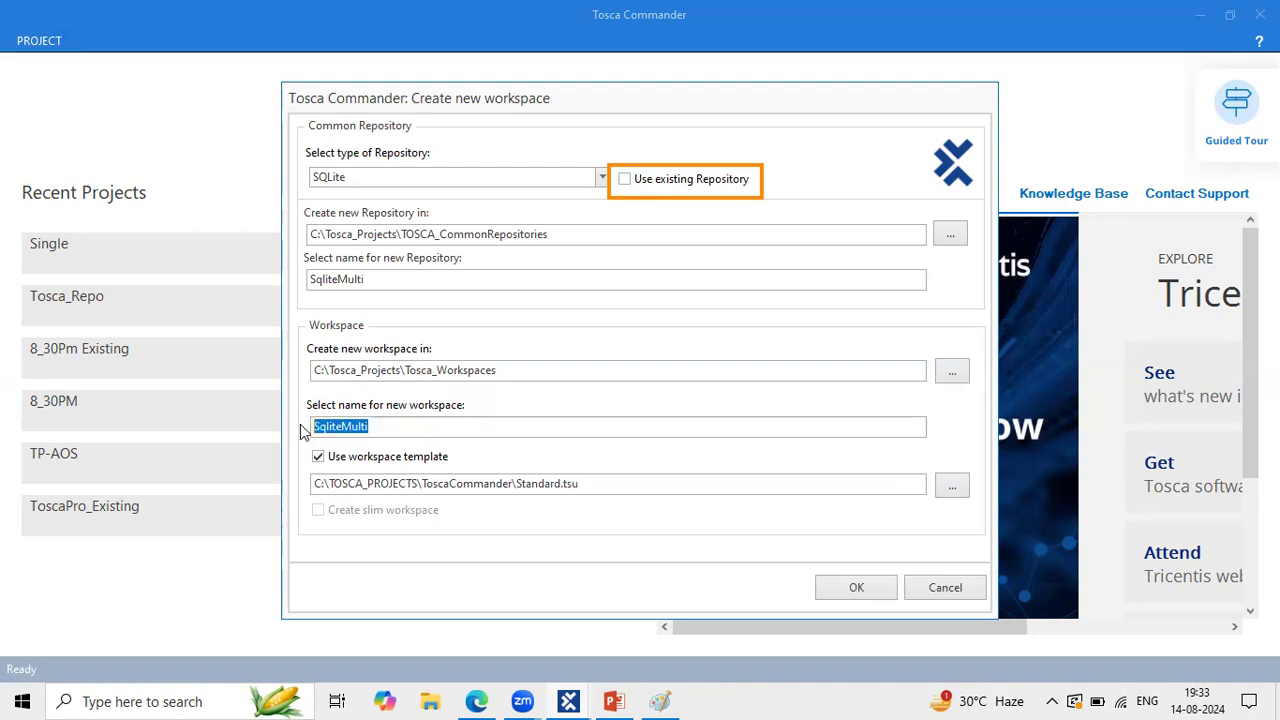
{"action": "left_click", "coordinate": [846, 588]}
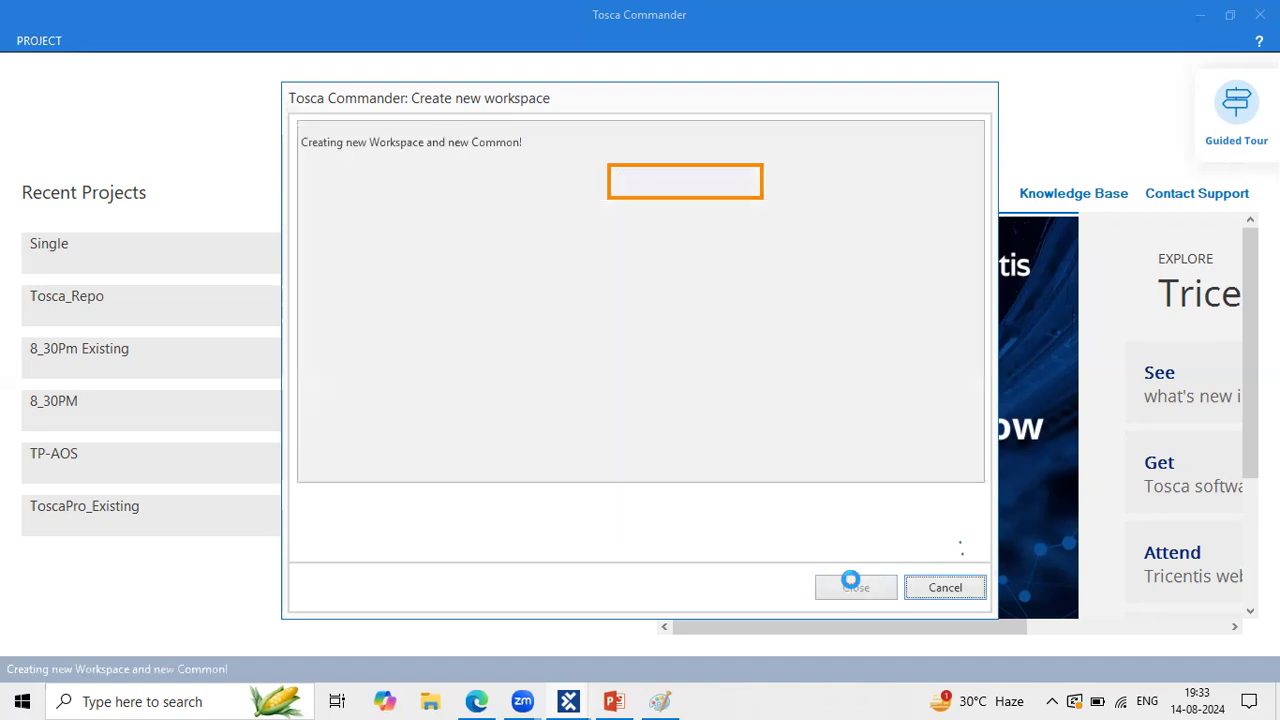
Step: While SqliteMulti builds, collapse the Single workspace's TBox XEngines and Standard modules folders, then return to the login prompt
{"action": "mouse_move", "coordinate": [322, 142]}
{"action": "left_mouse_down"}
{"action": "mouse_move", "coordinate": [445, 142]}
{"action": "mouse_move", "coordinate": [341, 133]}
{"action": "left_mouse_up"}
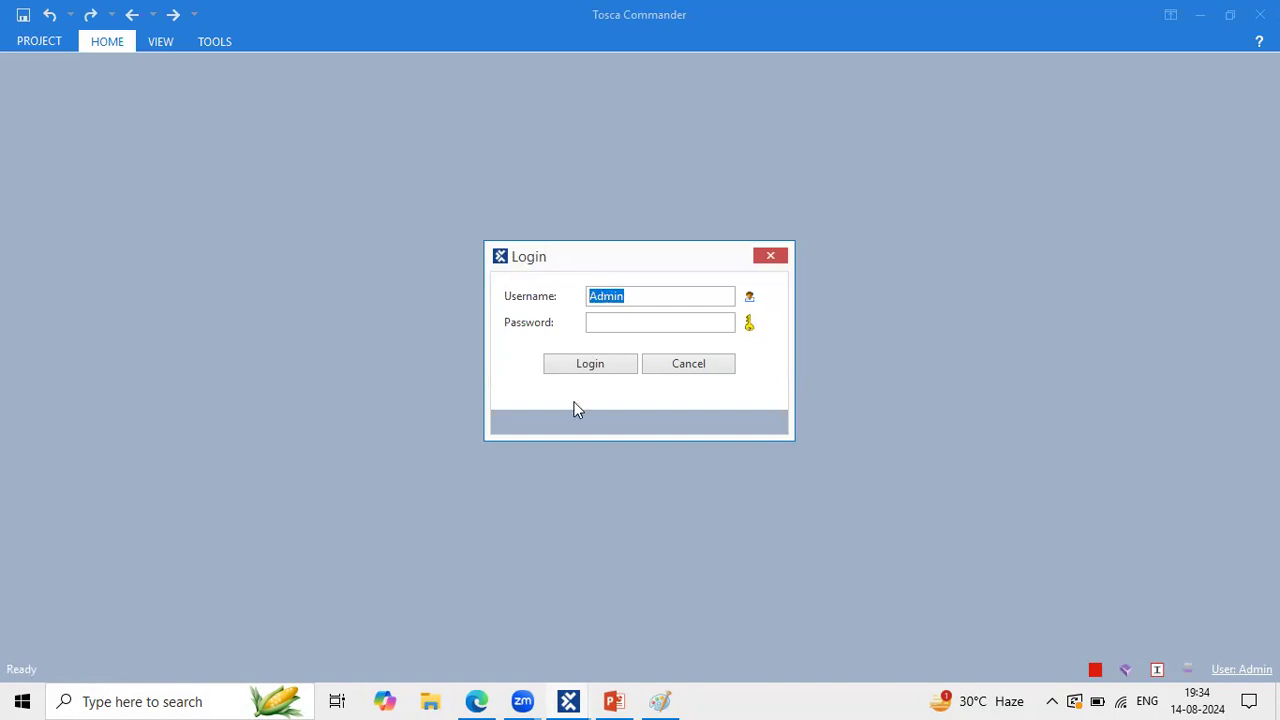
{"action": "left_click", "coordinate": [568, 701]}
{"action": "left_click", "coordinate": [517, 640]}
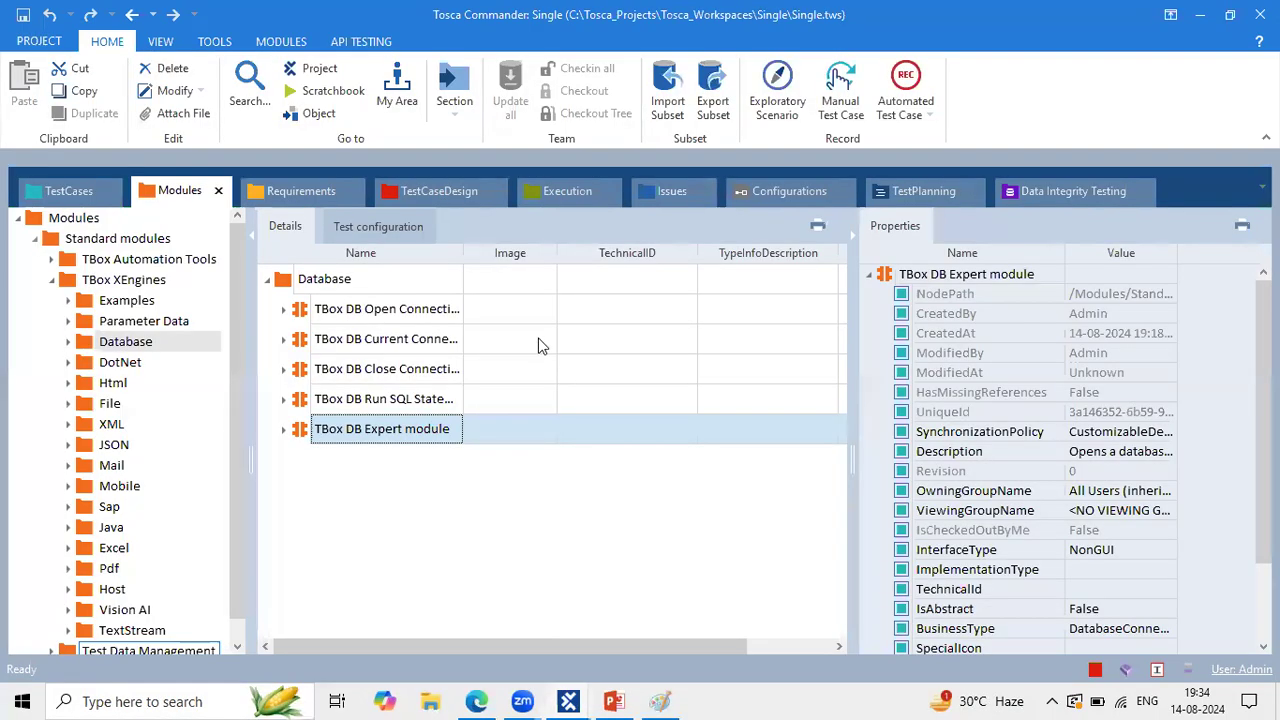
{"action": "left_click", "coordinate": [51, 280]}
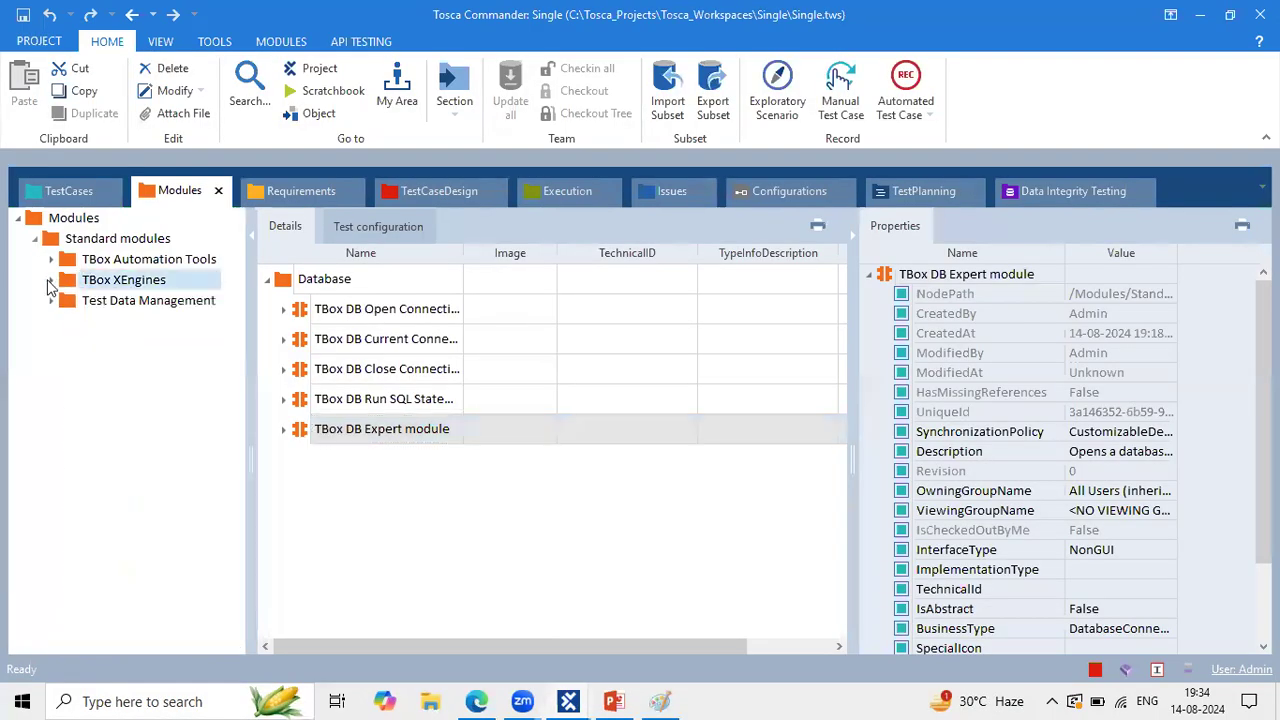
{"action": "left_click", "coordinate": [35, 239]}
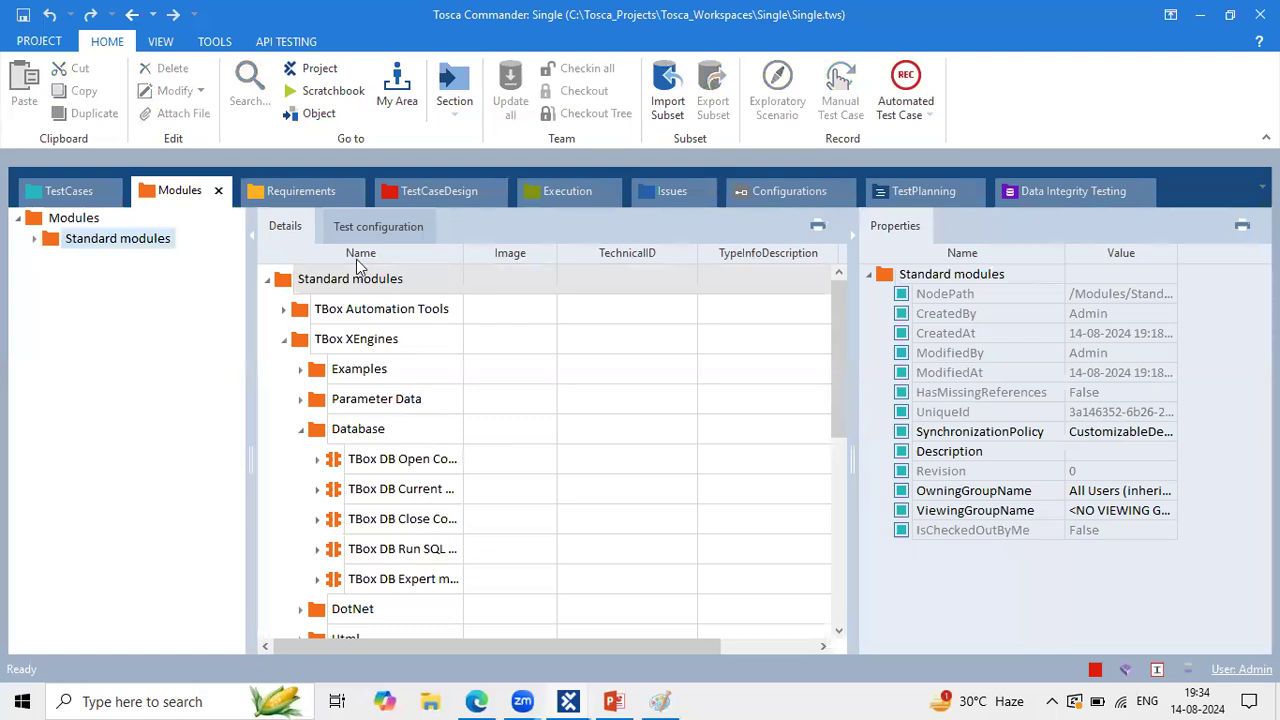
{"action": "mouse_move", "coordinate": [568, 701]}
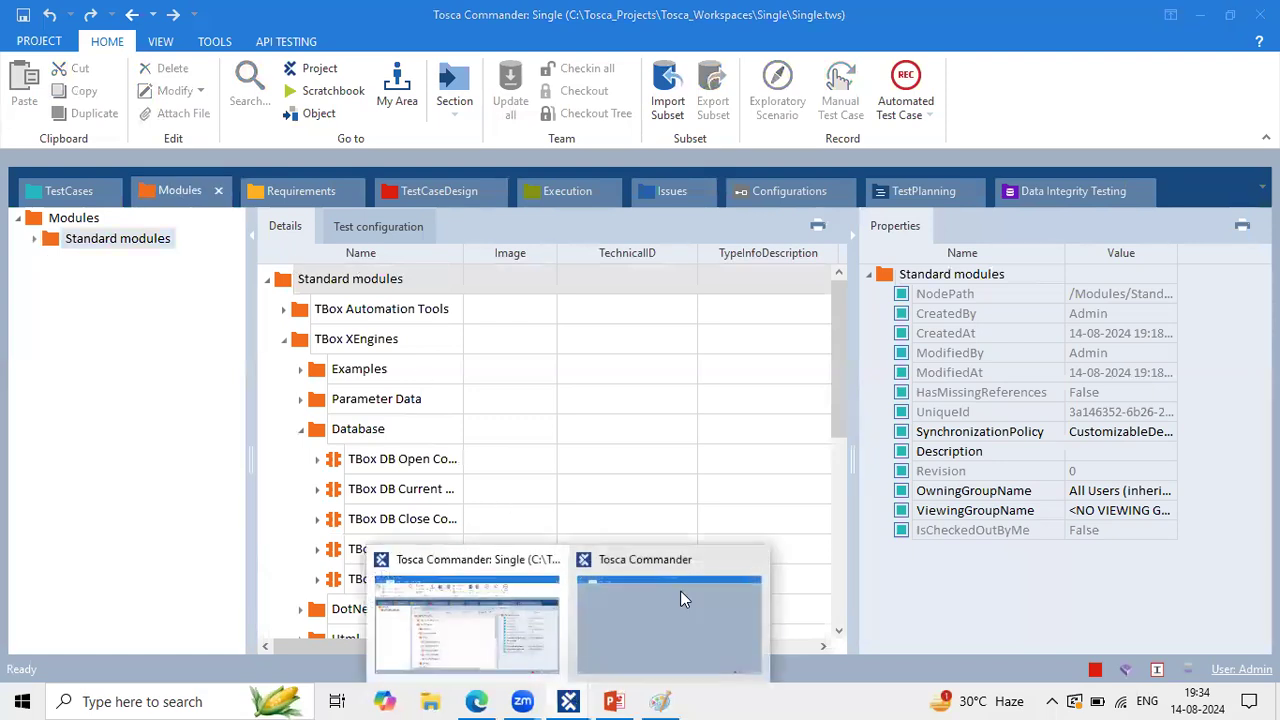
{"action": "left_click", "coordinate": [680, 590]}
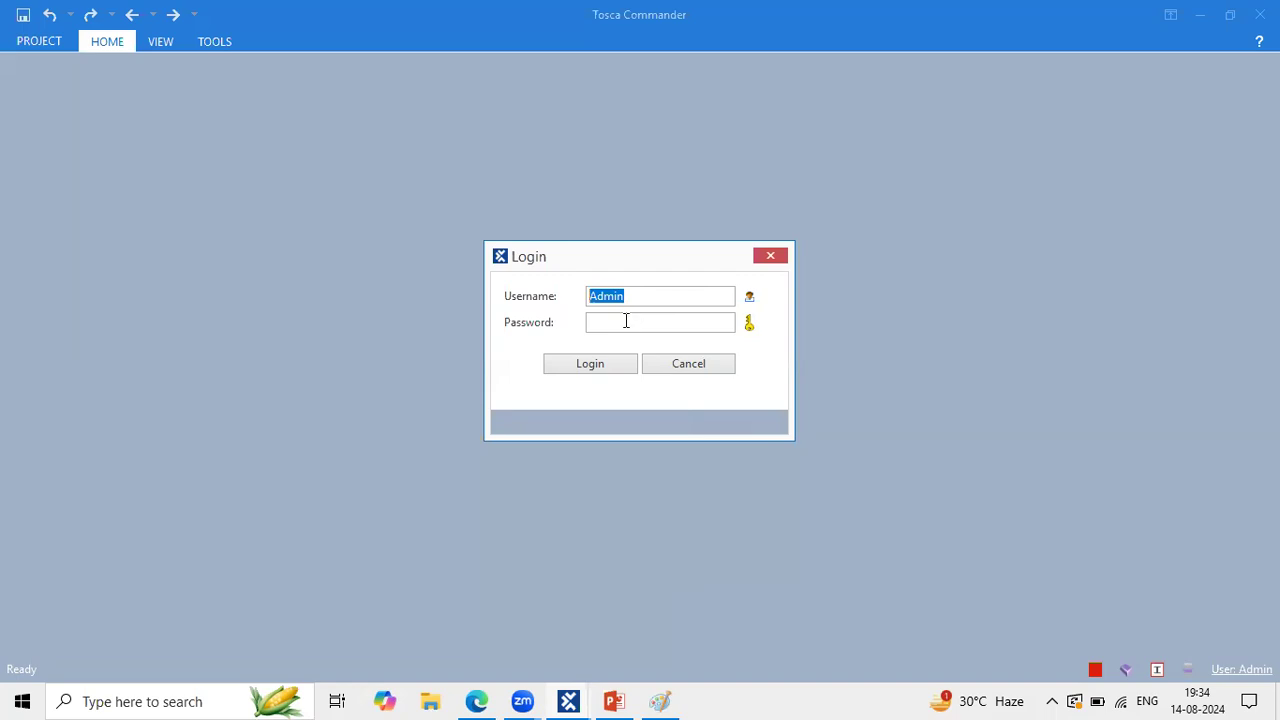
Step: Log in to SqliteMulti, highlight the HOME tab's Team commands, then bring the Single window forward
{"action": "left_click", "coordinate": [590, 368]}
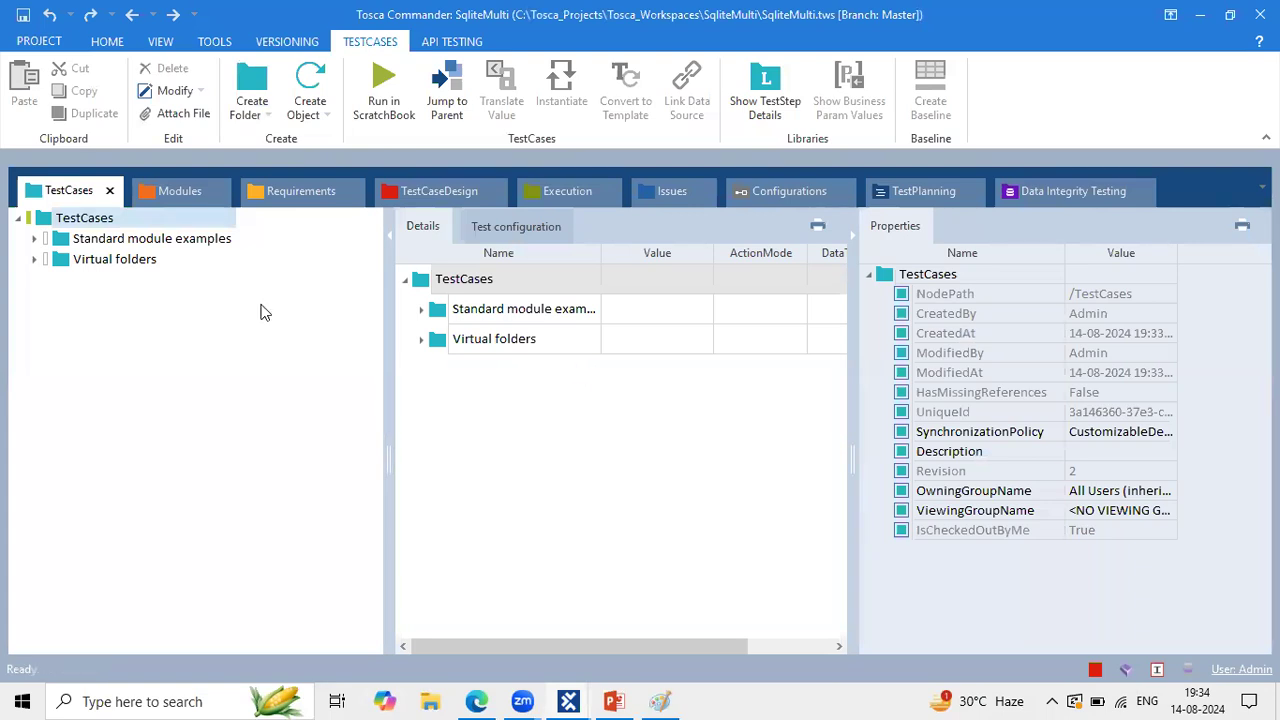
{"action": "left_click", "coordinate": [110, 44]}
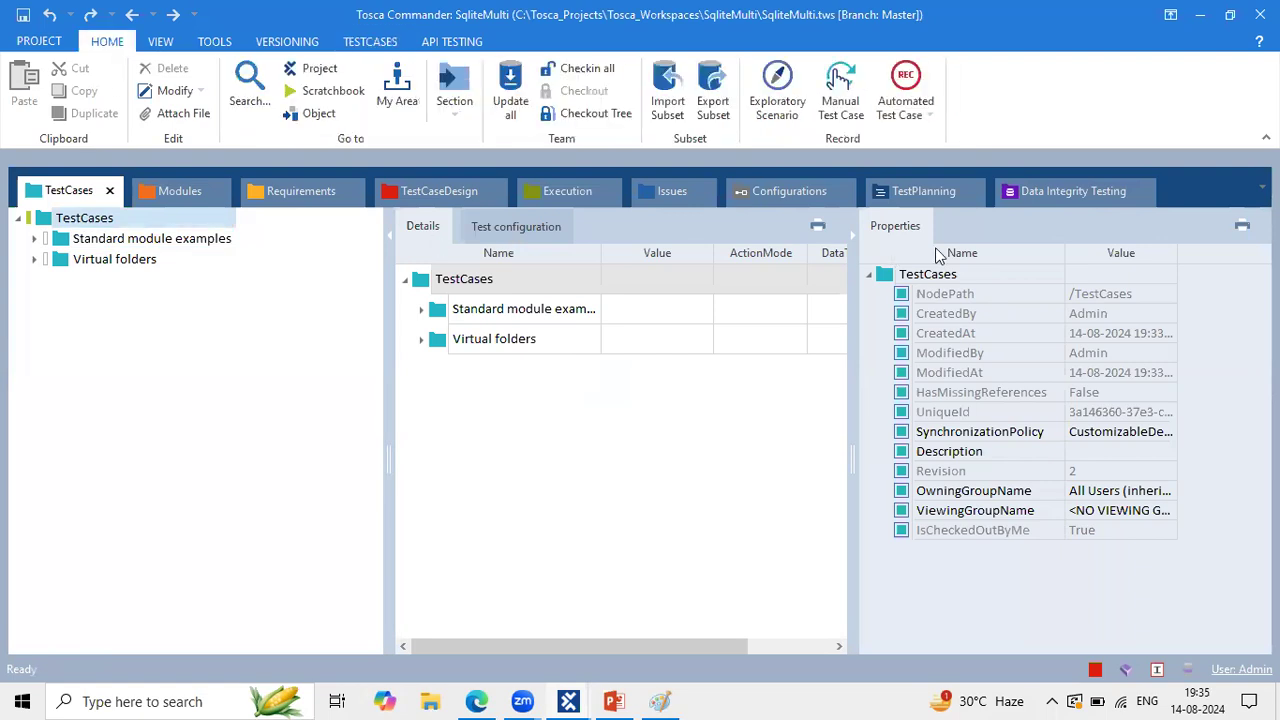
{"action": "left_click_drag", "start_coordinate": [489, 58], "coordinate": [640, 132]}
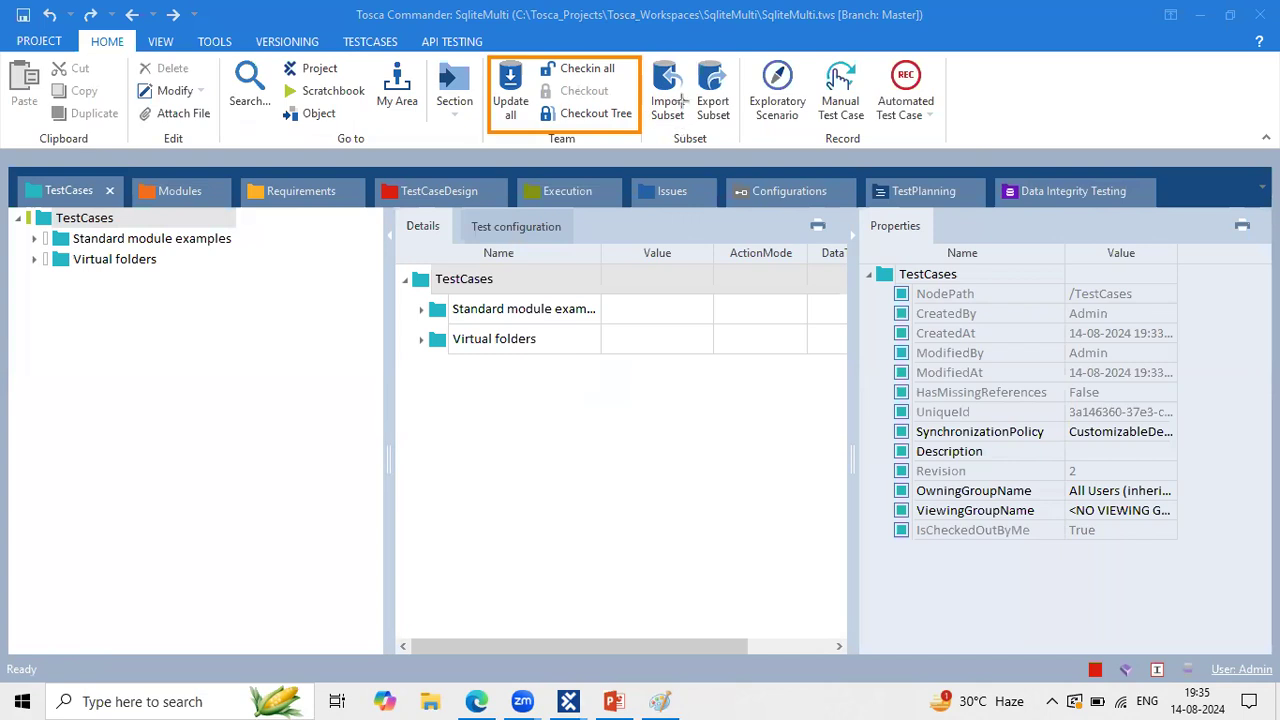
{"action": "key", "text": "Escape"}
{"action": "mouse_move", "coordinate": [583, 699]}
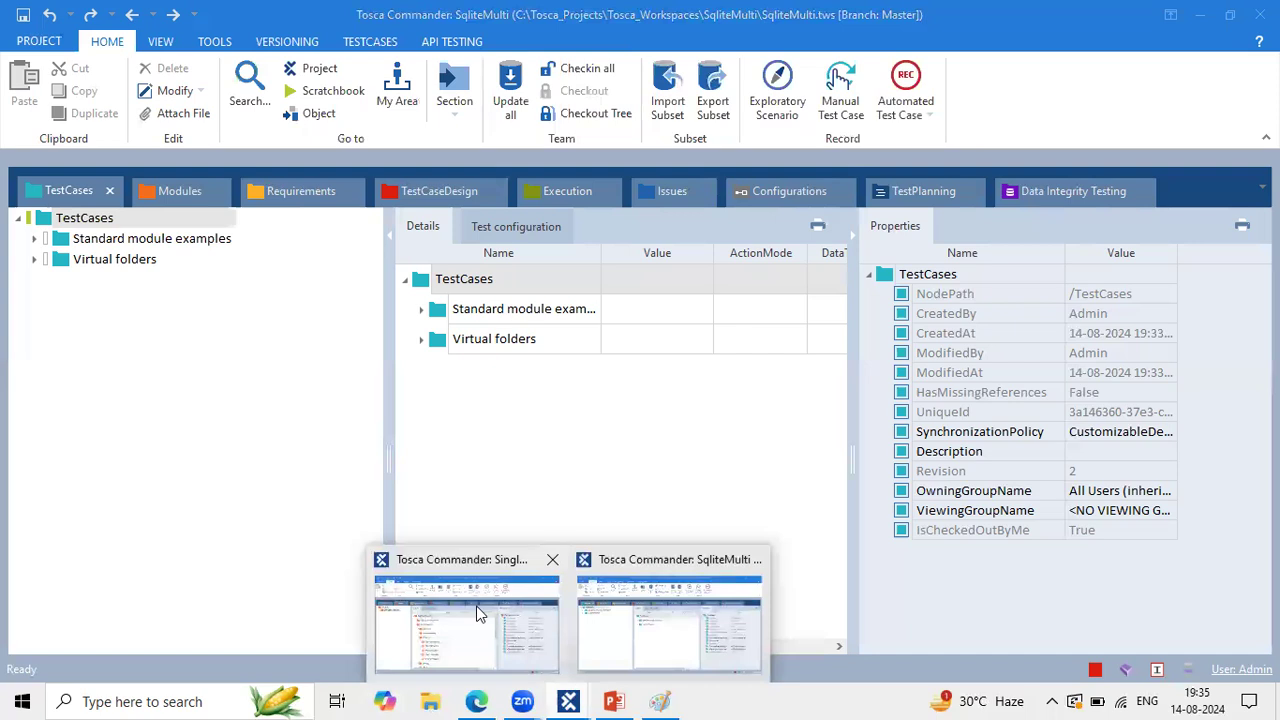
{"action": "left_click", "coordinate": [500, 575]}
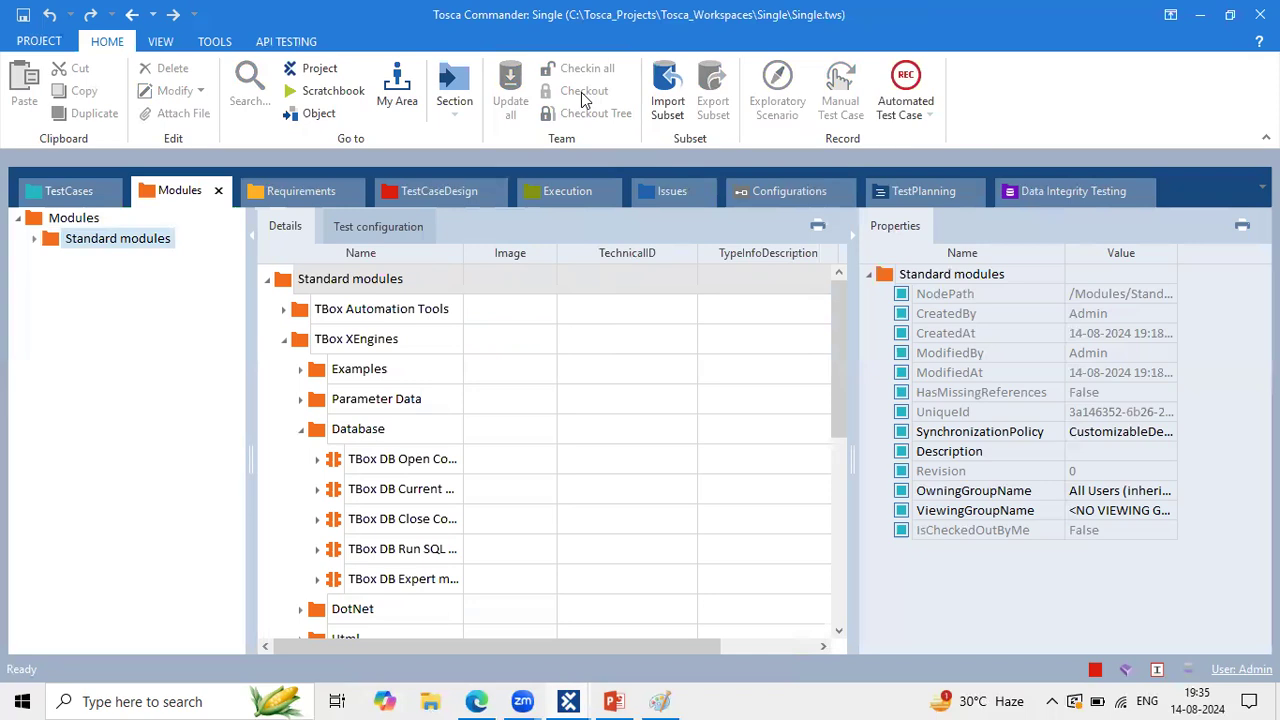
Step: In the Single workspace, expand Standard modules and browse every section from TestCases to TestPlanning
{"action": "left_click", "coordinate": [35, 240]}
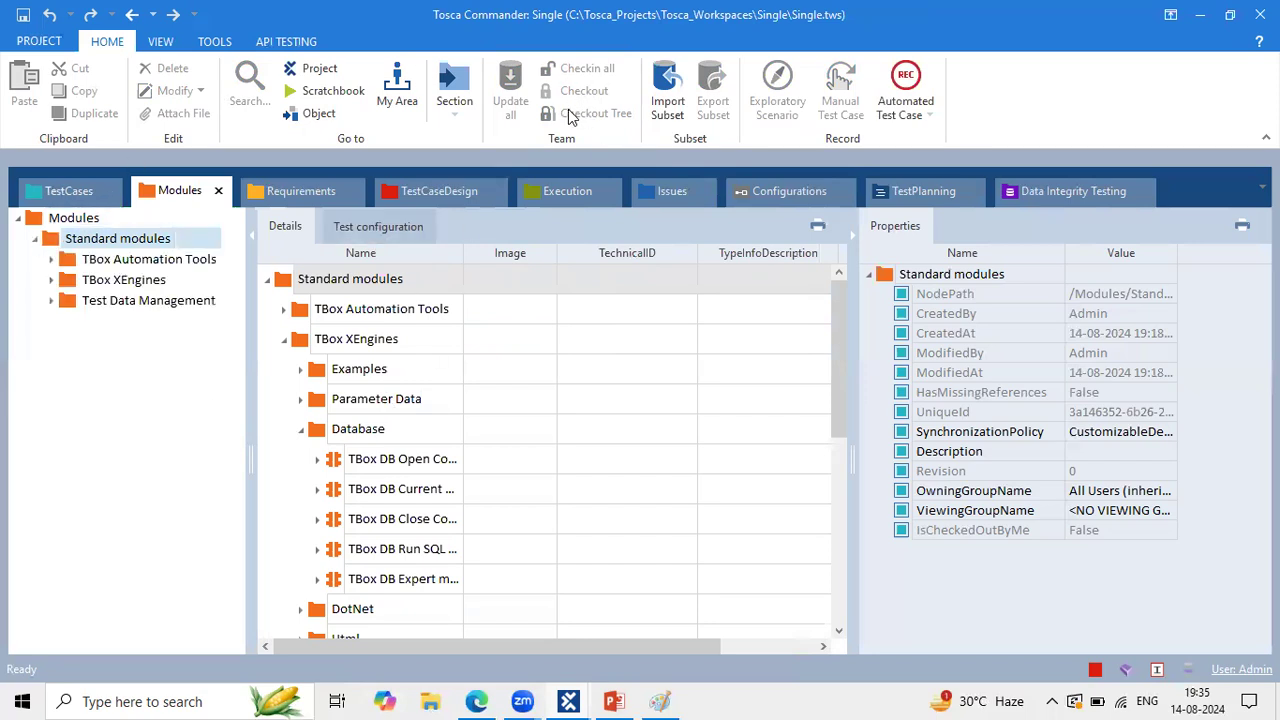
{"action": "left_click", "coordinate": [60, 192]}
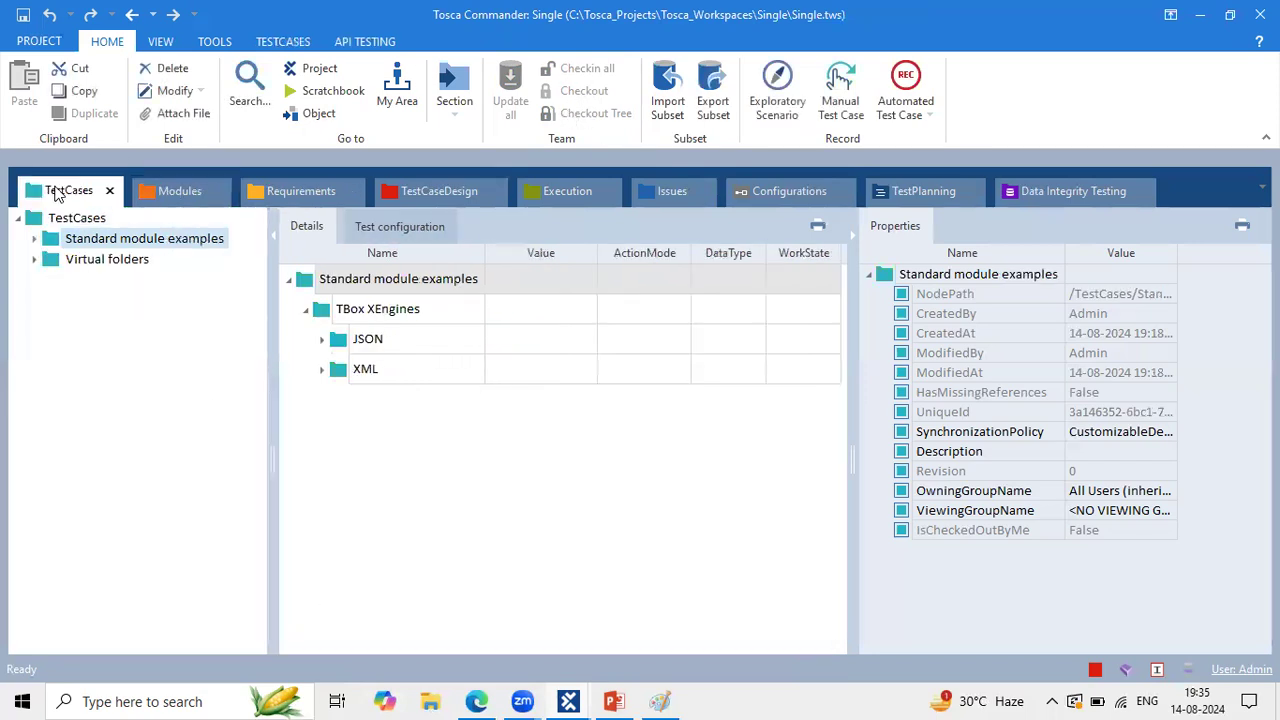
{"action": "left_click", "coordinate": [184, 188]}
{"action": "left_click", "coordinate": [307, 188]}
{"action": "left_click", "coordinate": [433, 188]}
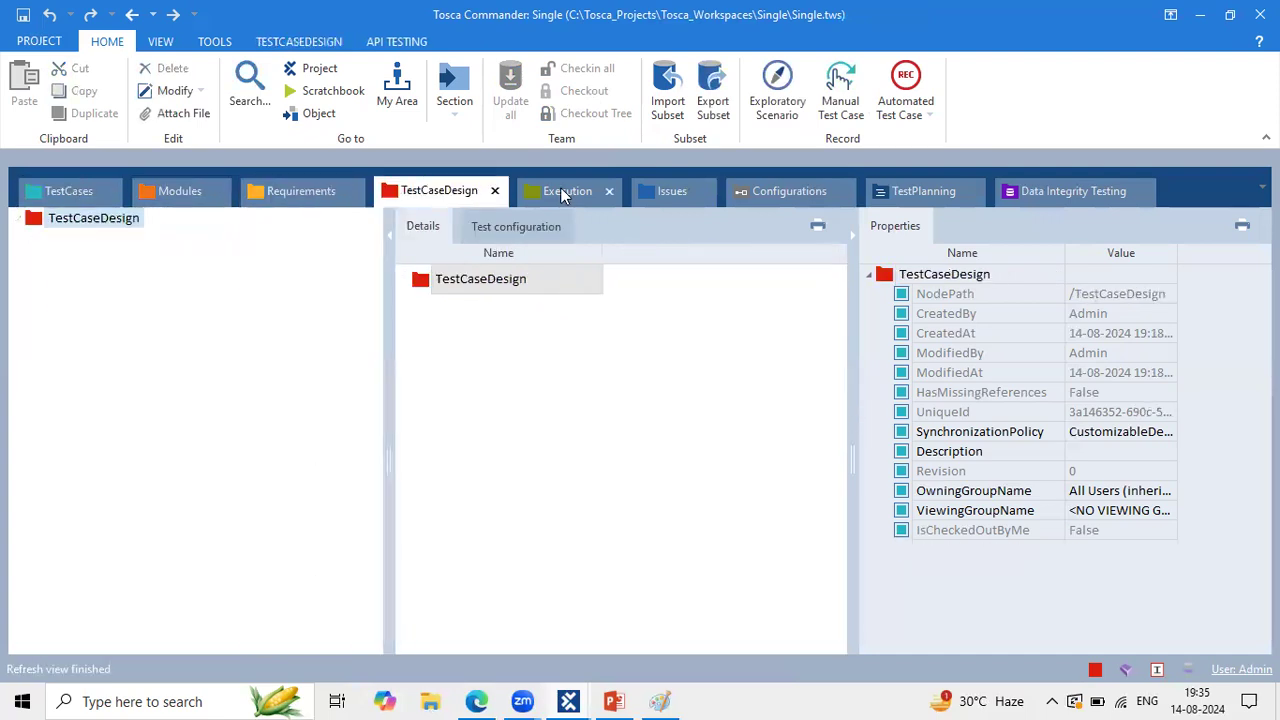
{"action": "left_click", "coordinate": [560, 190]}
{"action": "left_click", "coordinate": [665, 191]}
{"action": "left_click", "coordinate": [772, 189]}
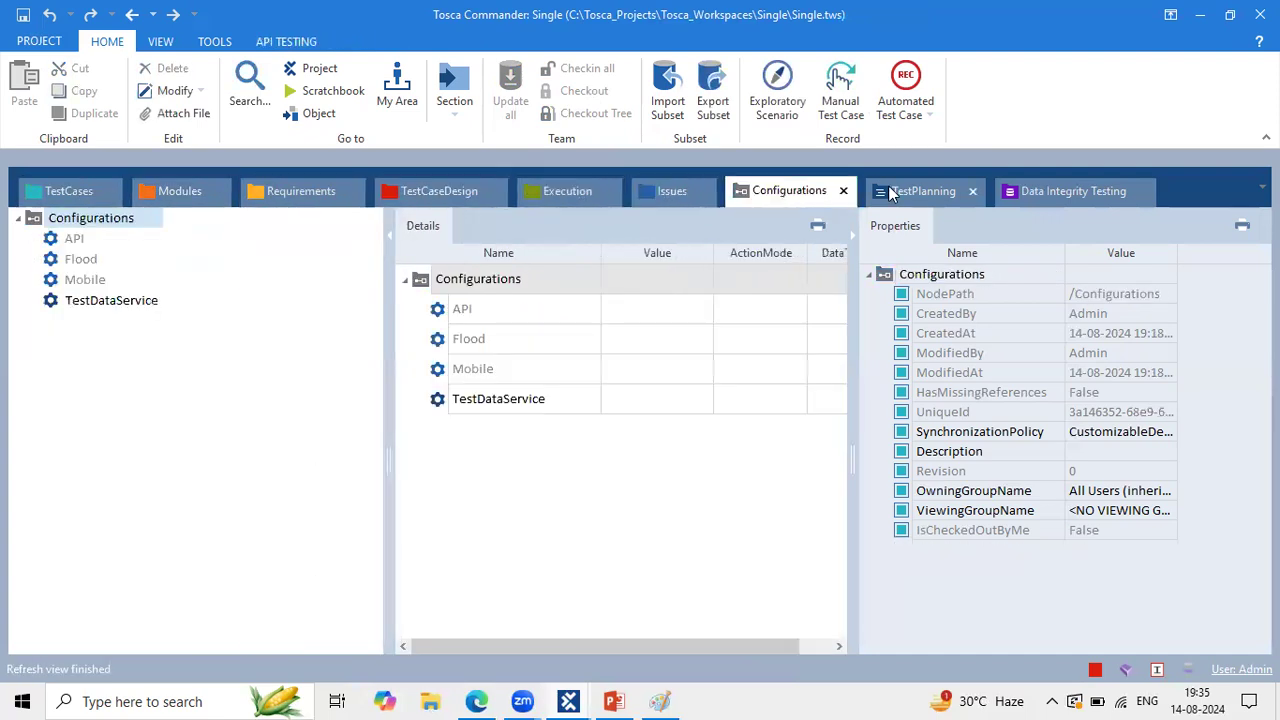
{"action": "left_click", "coordinate": [918, 191]}
Step: In SqliteMulti, browse every section from TestCases through TestPlanning, briefly comparing with the Single window
{"action": "mouse_move", "coordinate": [568, 701]}
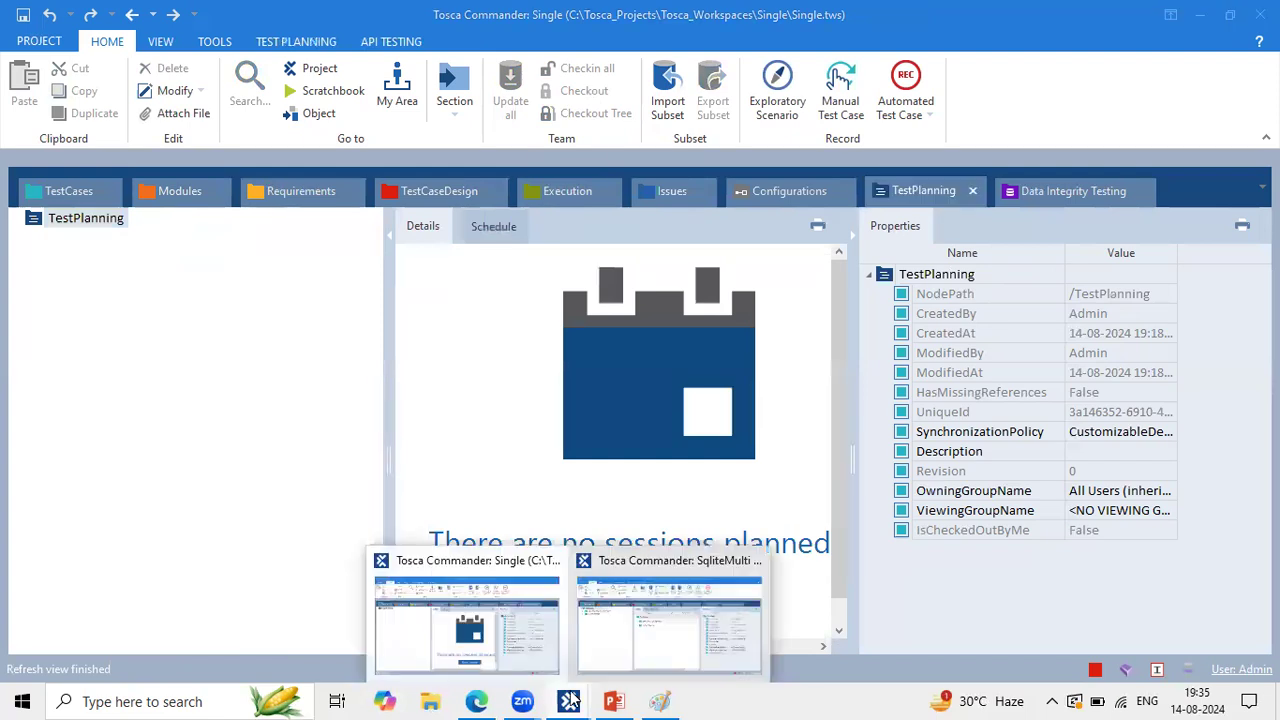
{"action": "left_click", "coordinate": [651, 632]}
{"action": "left_click", "coordinate": [97, 217]}
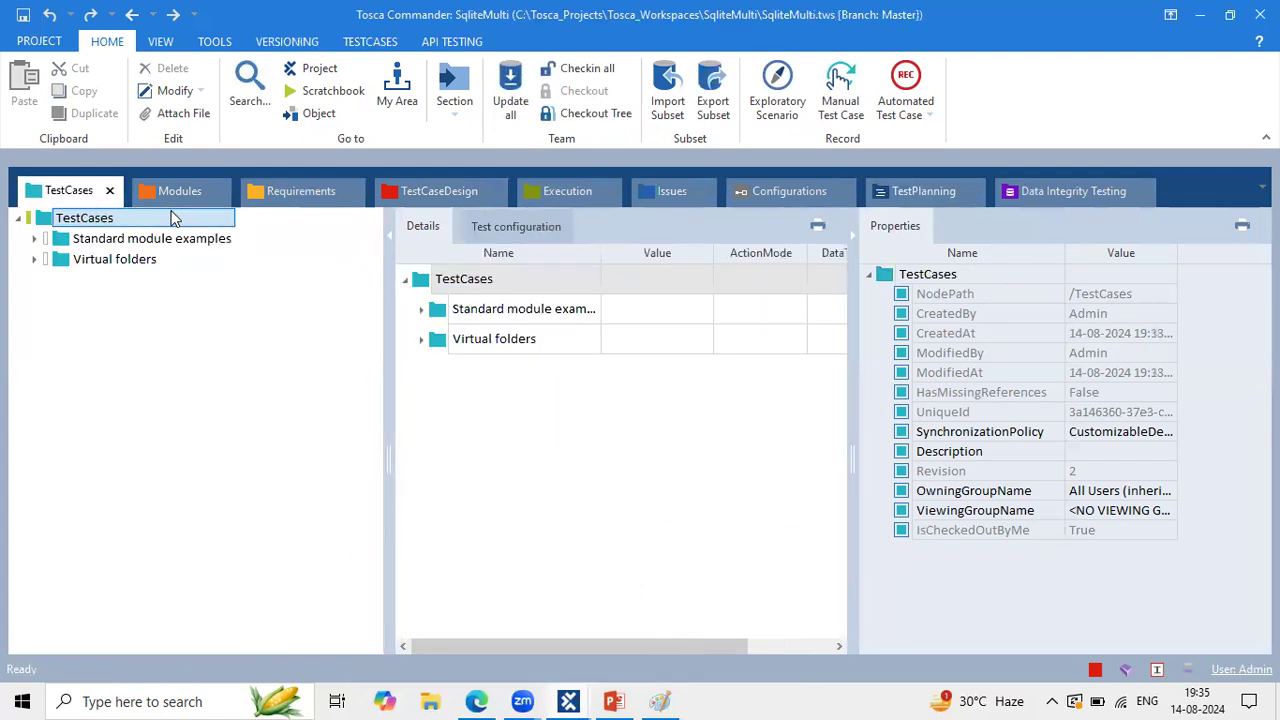
{"action": "left_click", "coordinate": [175, 191]}
{"action": "left_click", "coordinate": [272, 187]}
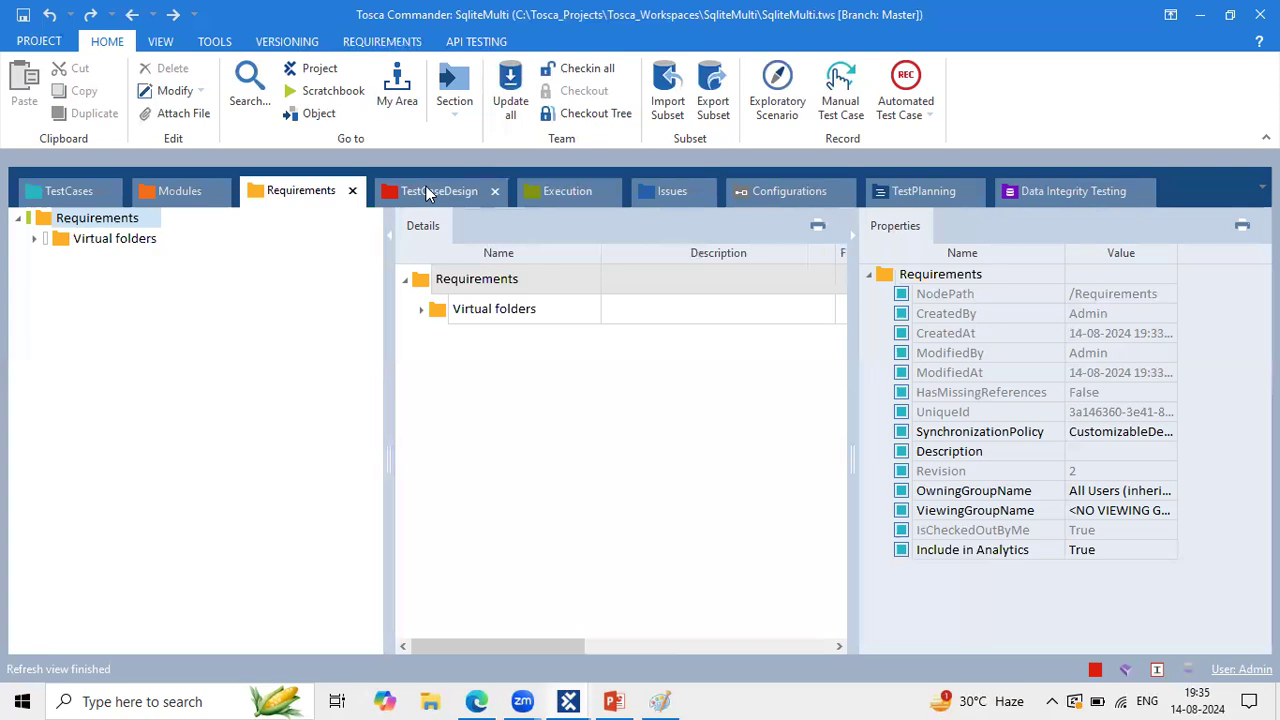
{"action": "left_click", "coordinate": [426, 188]}
{"action": "left_click", "coordinate": [565, 190]}
{"action": "left_click", "coordinate": [671, 186]}
{"action": "left_click", "coordinate": [800, 191]}
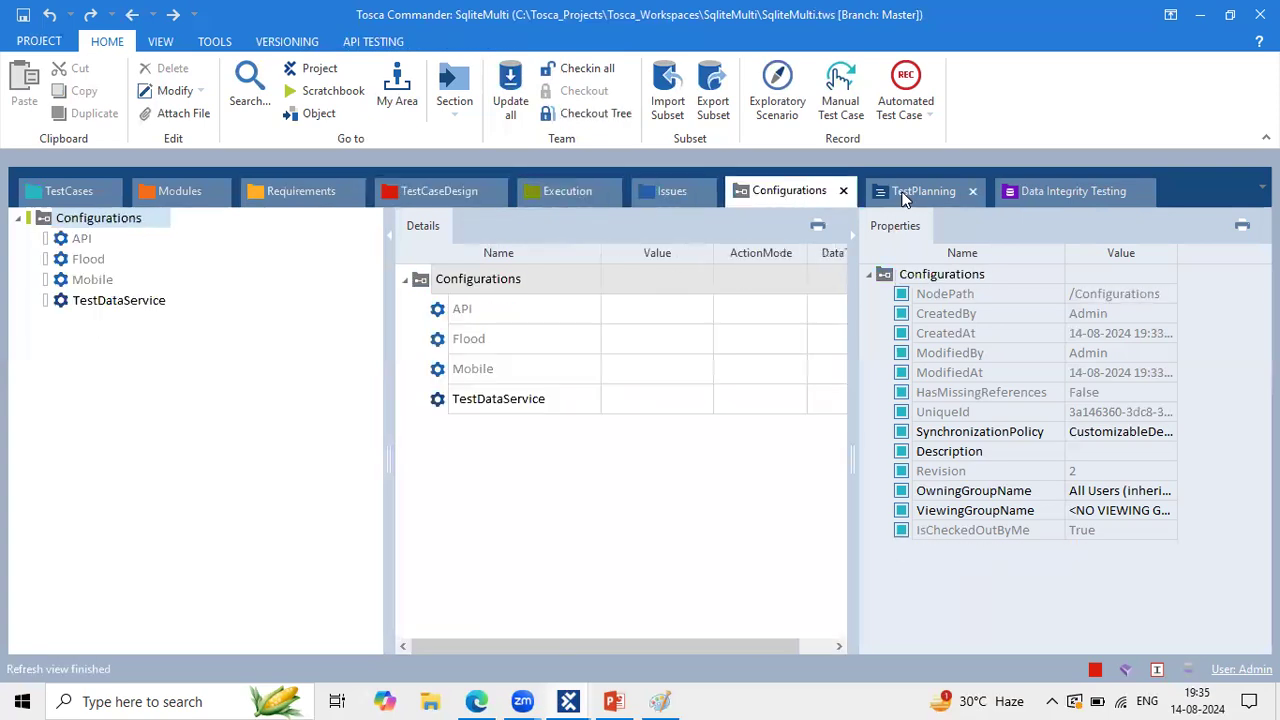
{"action": "left_click", "coordinate": [905, 198]}
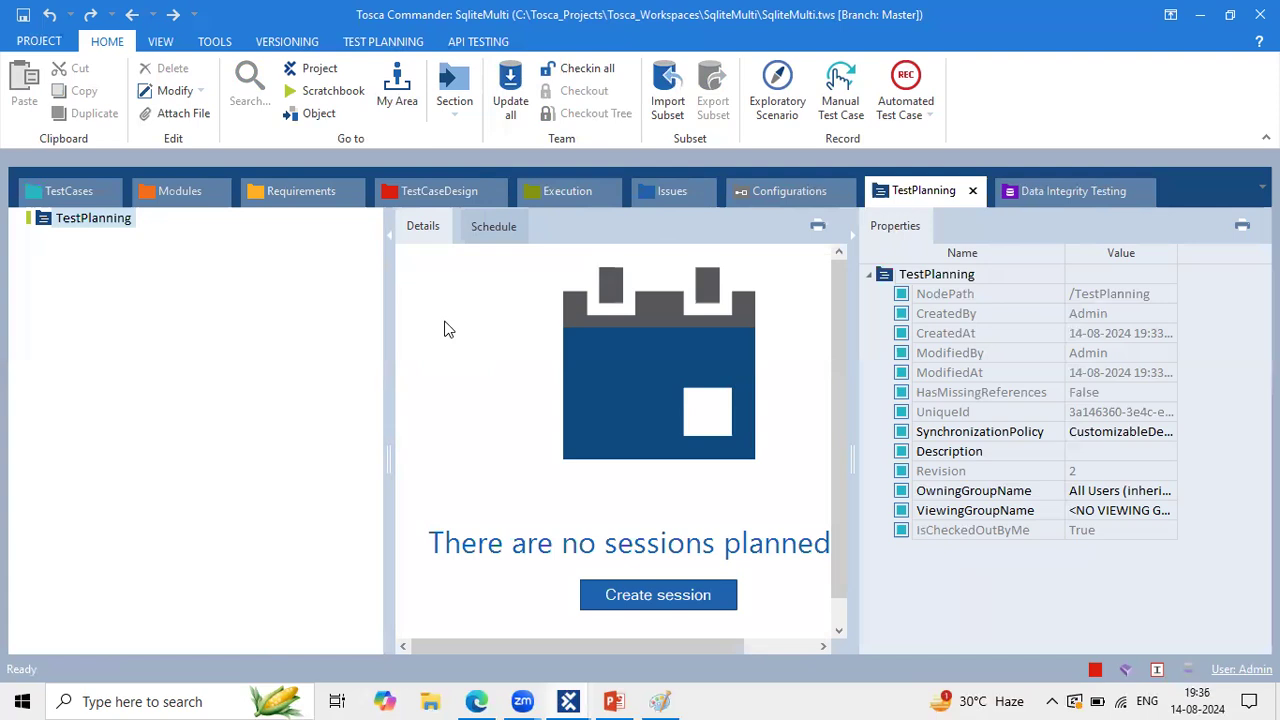
{"action": "mouse_move", "coordinate": [568, 700]}
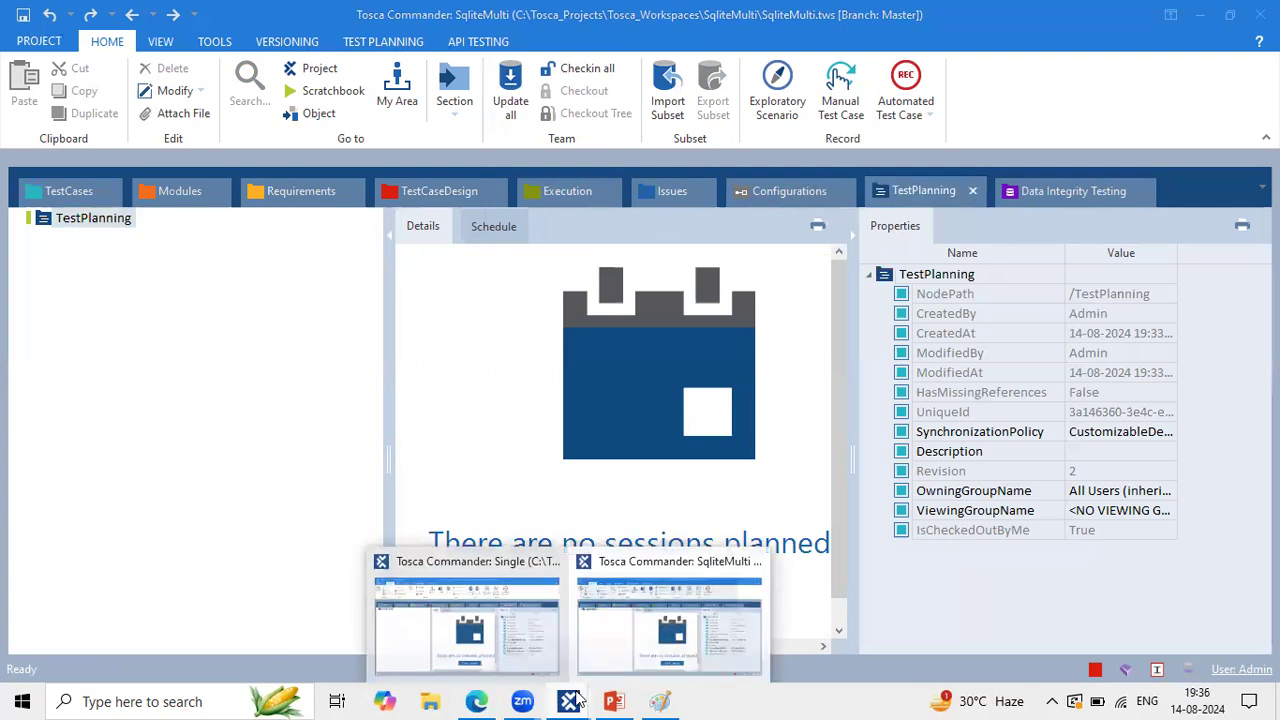
{"action": "left_click", "coordinate": [470, 628]}
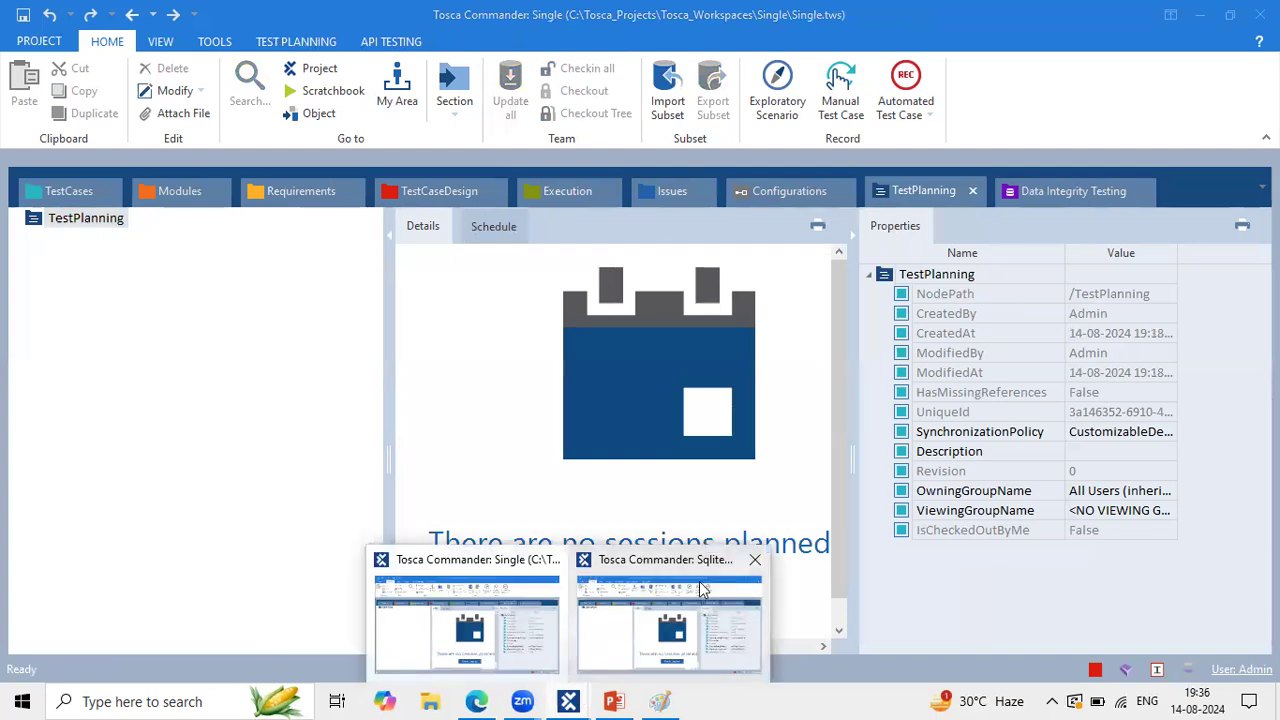
{"action": "left_click", "coordinate": [703, 590]}
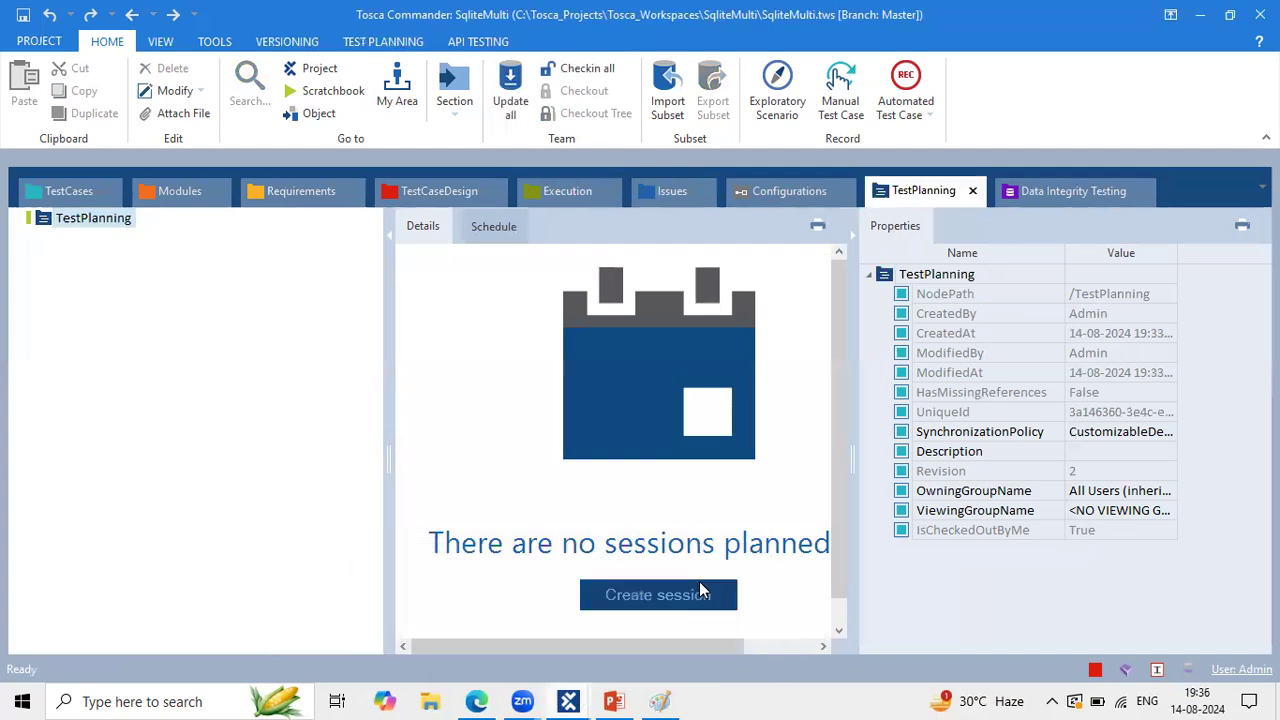
Step: Search Windows for 'Tosca' and launch a new Tosca Commander instance
{"action": "left_click", "coordinate": [157, 697]}
{"action": "type", "text": "Tosca"}
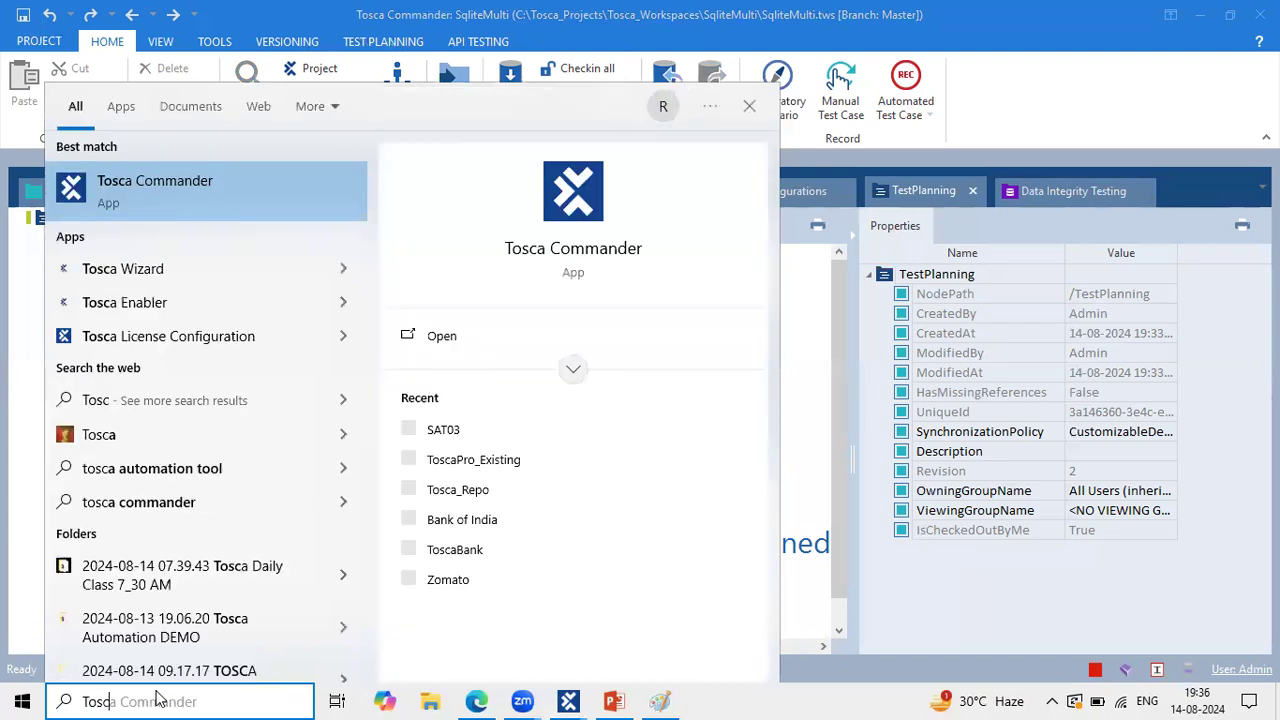
{"action": "left_click", "coordinate": [178, 202]}
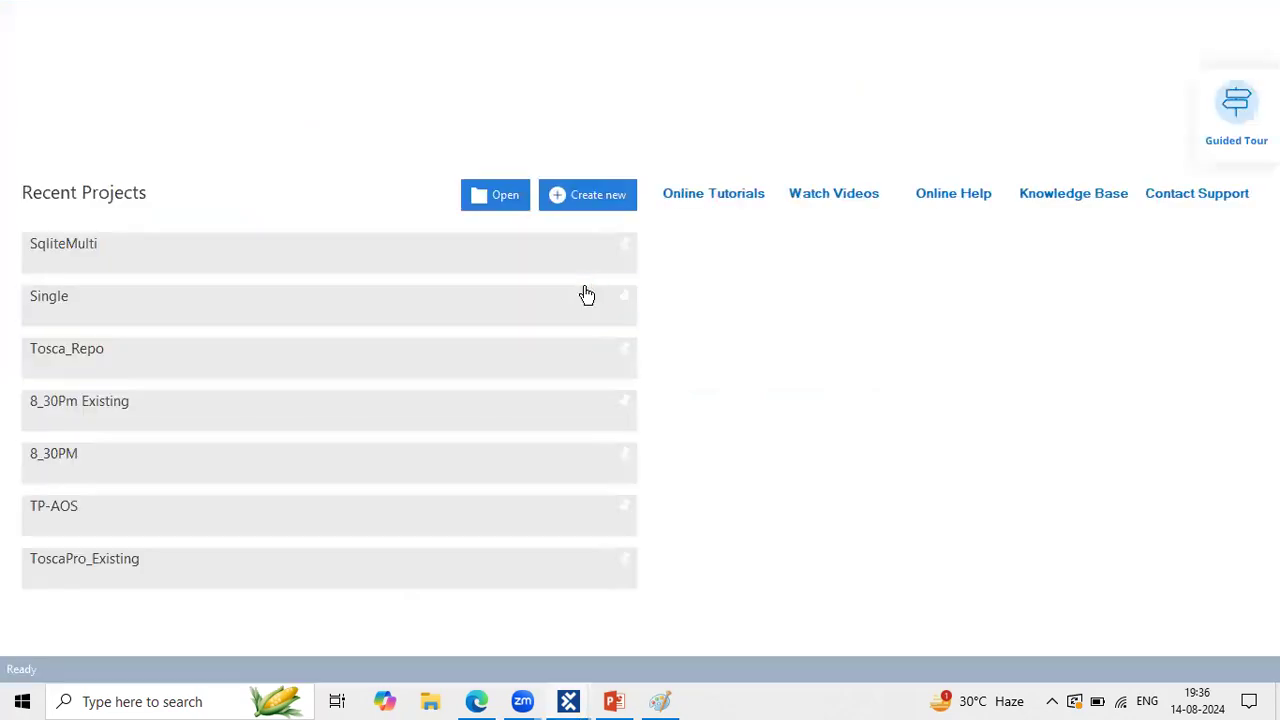
Step: Start a new workspace with MS SQL Server as the repository type and reposition the dialog
{"action": "left_click", "coordinate": [606, 196]}
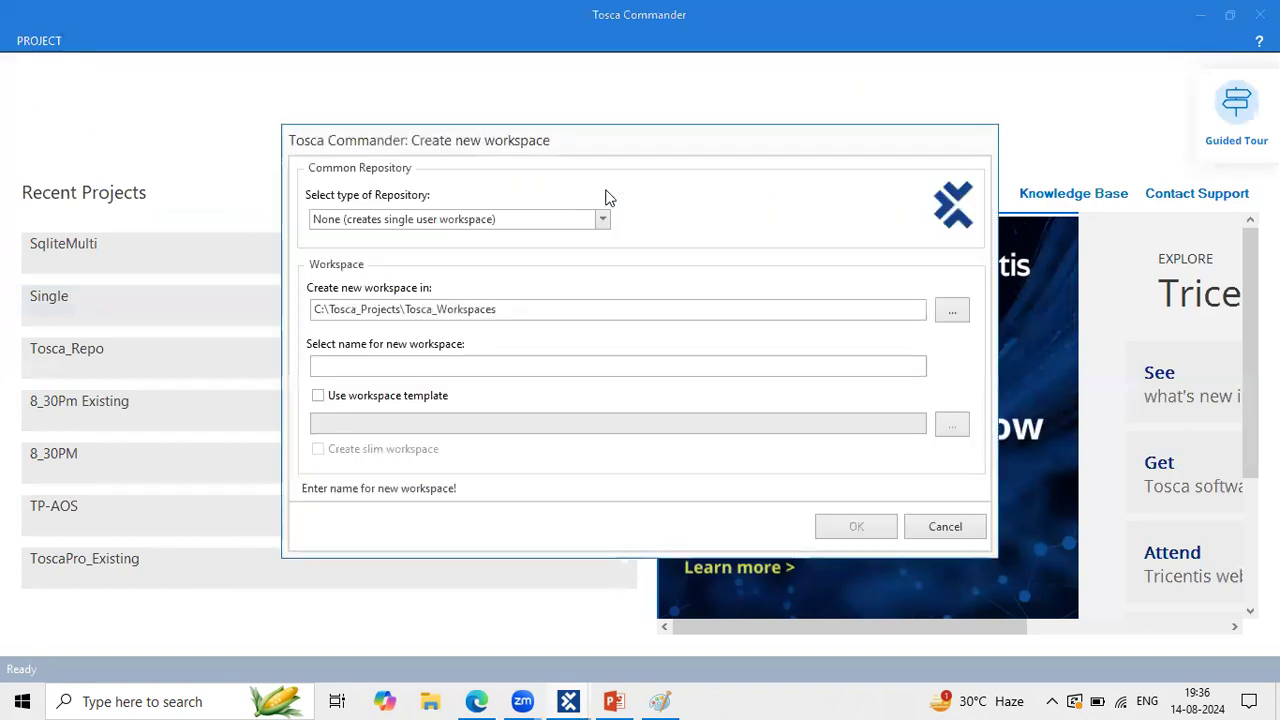
{"action": "left_click", "coordinate": [589, 221]}
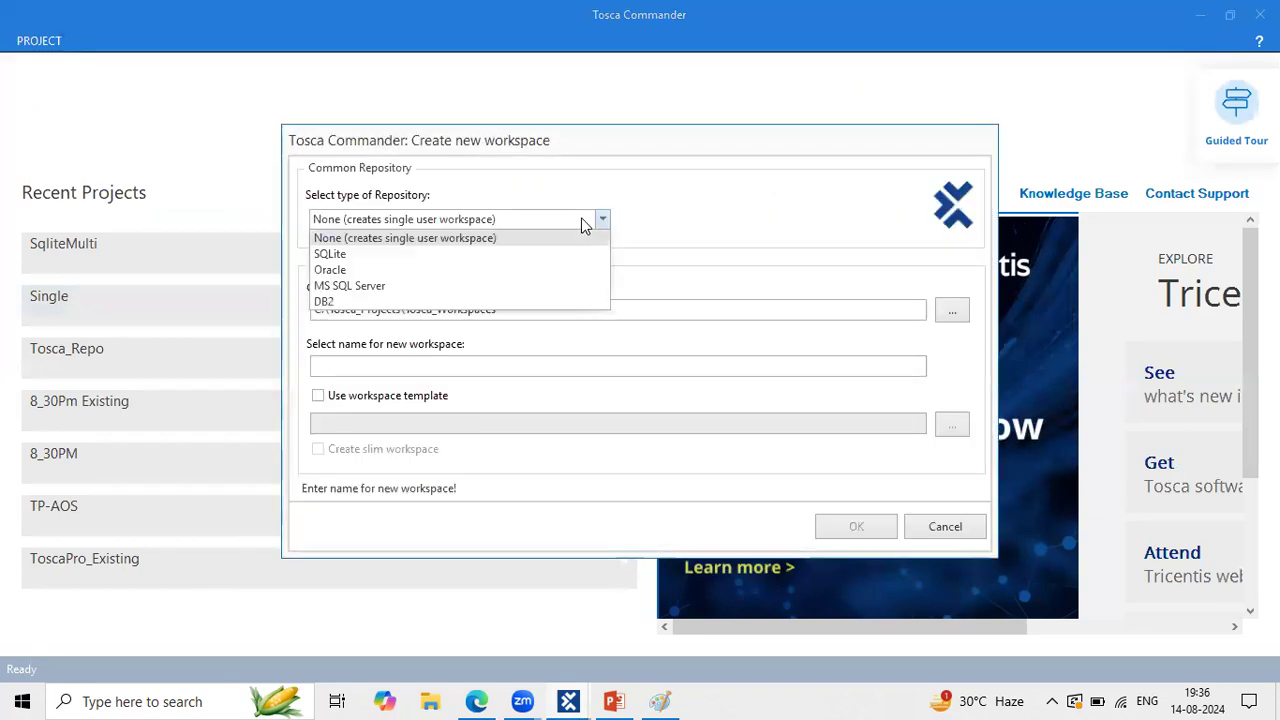
{"action": "left_click", "coordinate": [372, 288]}
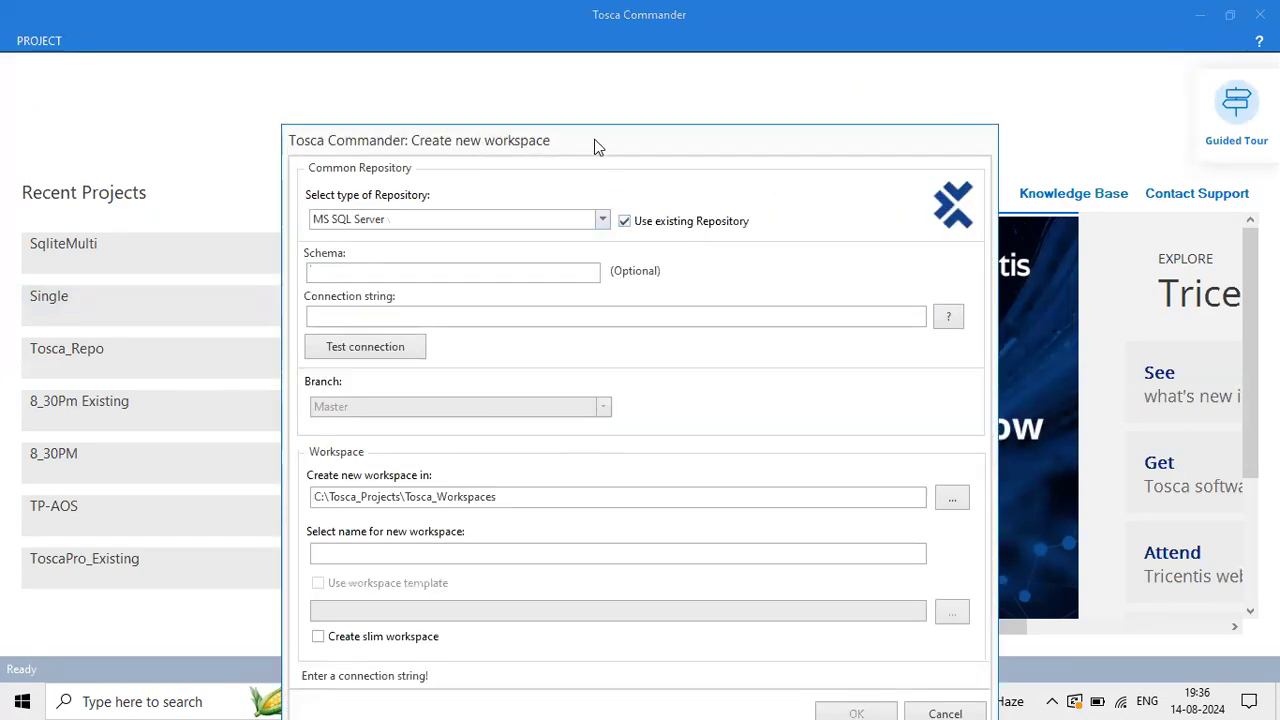
{"action": "left_click_drag", "start_coordinate": [594, 147], "coordinate": [533, 79]}
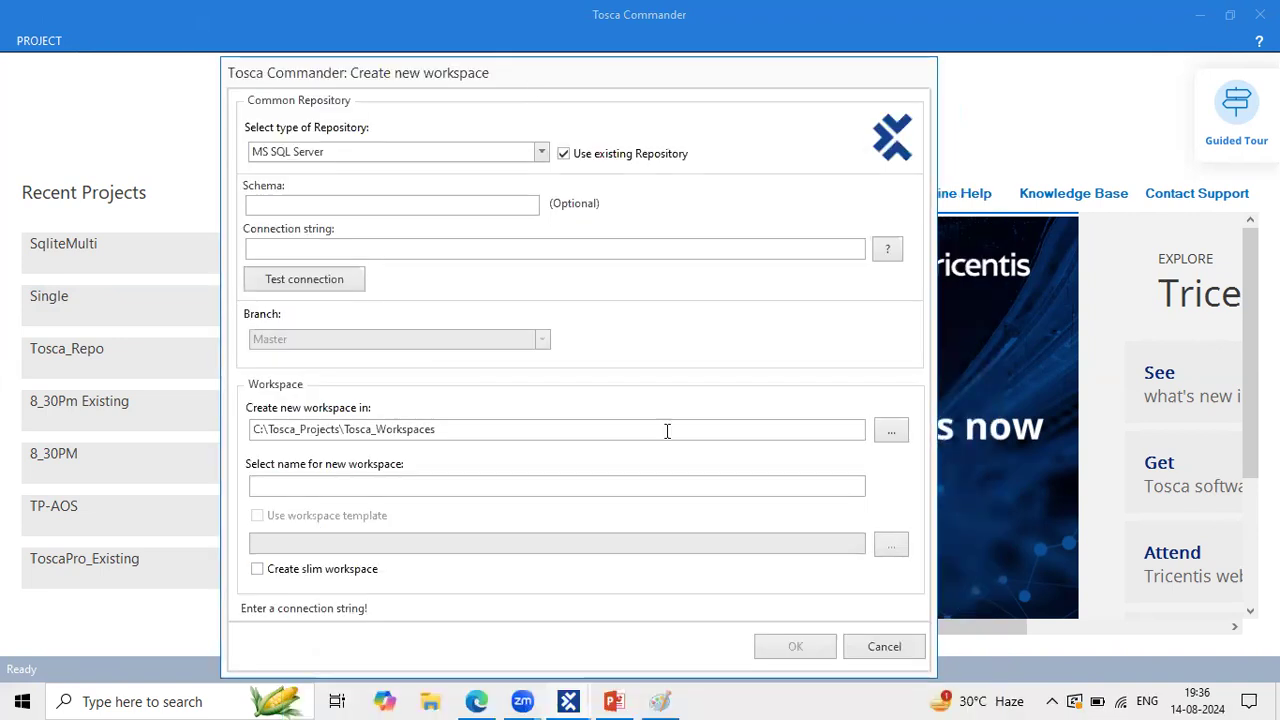
Step: Glance at Paint, then bring up the Google Docs notes and scroll down through them
{"action": "left_click", "coordinate": [660, 701]}
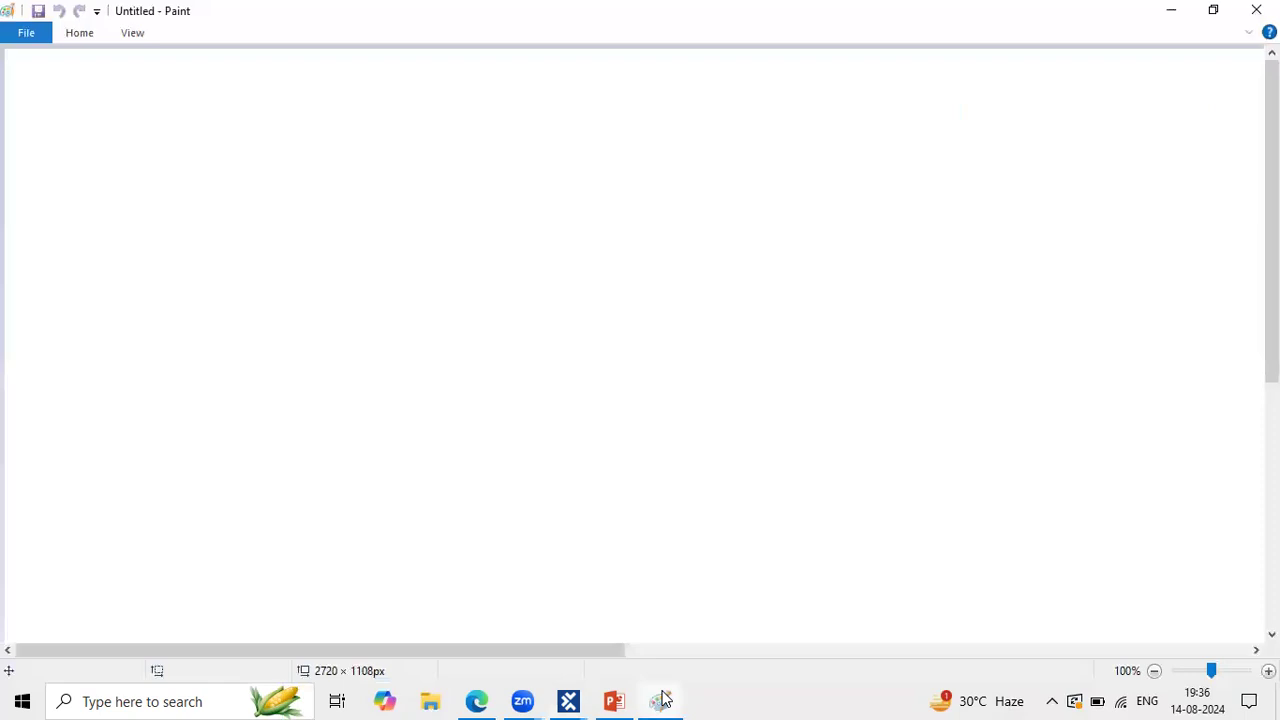
{"action": "left_click", "coordinate": [662, 700]}
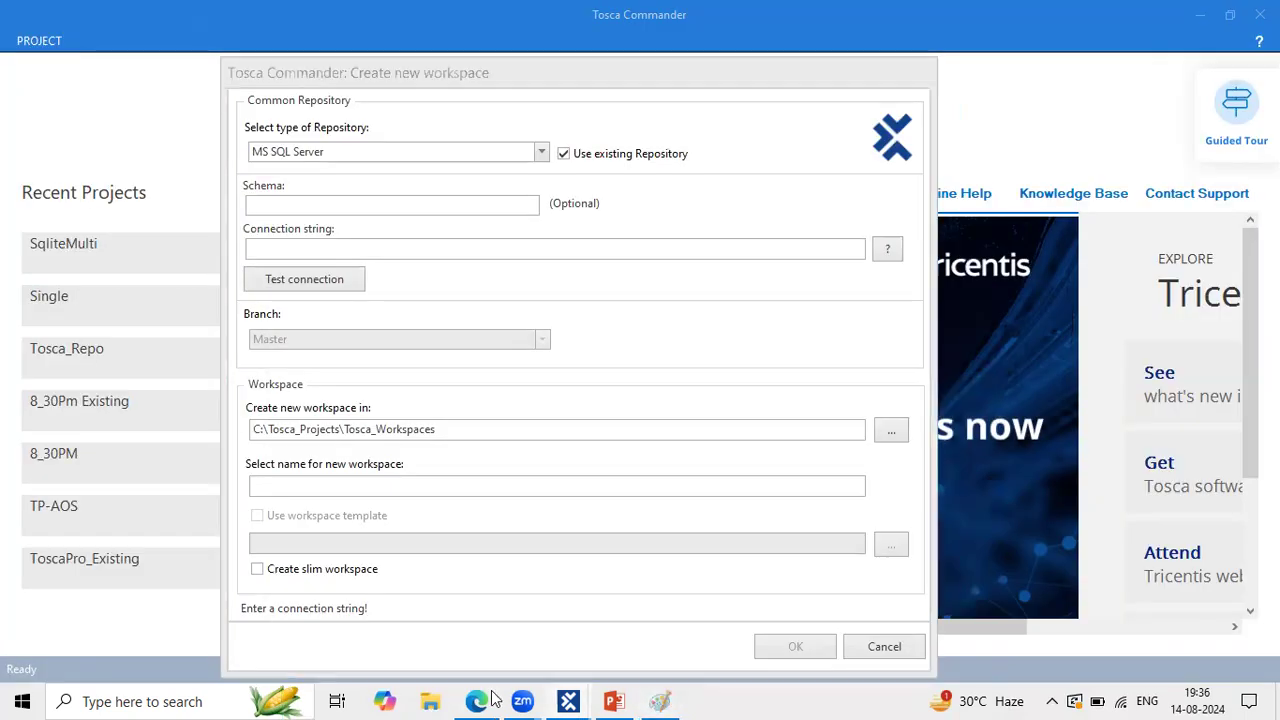
{"action": "left_click", "coordinate": [490, 698]}
{"action": "scroll", "coordinate": [567, 541], "scroll_direction": "down", "scroll_amount": 15}
{"action": "scroll", "coordinate": [567, 541], "scroll_direction": "down", "scroll_amount": 20}
Step: Review the Multi user Repo Activities diagram in the notes, then minimize Edge
{"action": "scroll", "coordinate": [567, 541], "scroll_direction": "down", "scroll_amount": 20}
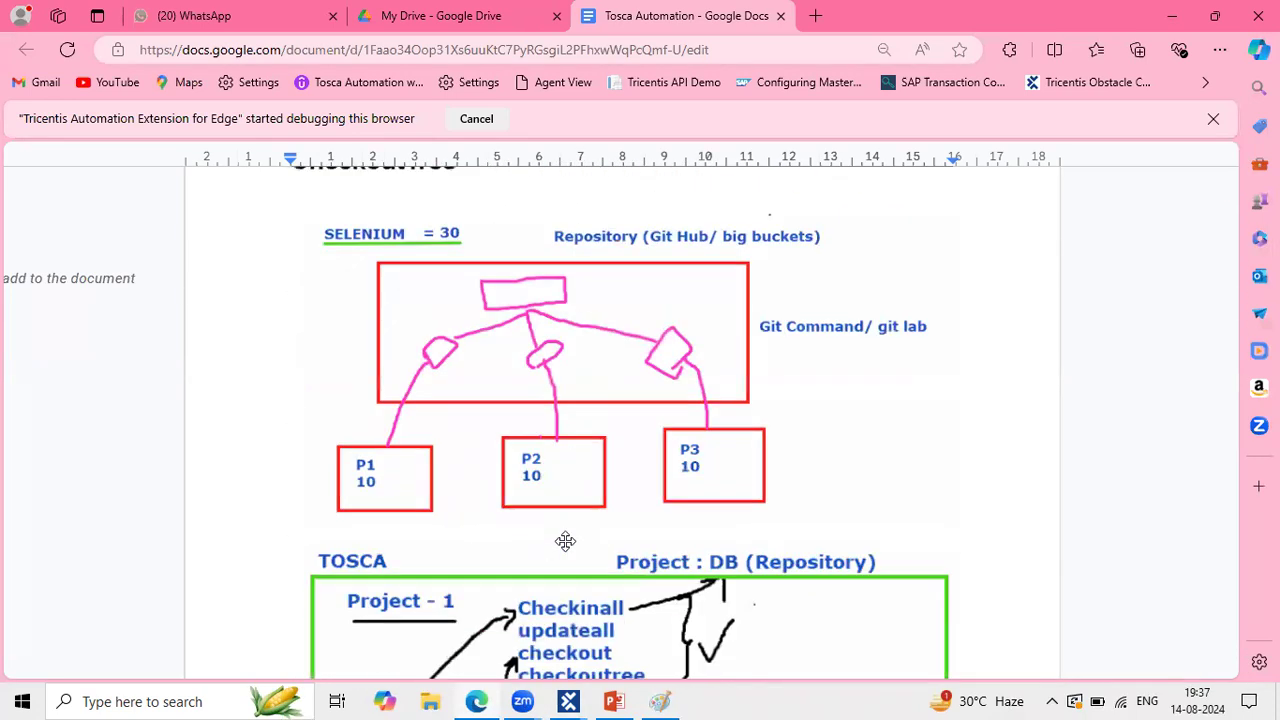
{"action": "scroll", "coordinate": [566, 541], "scroll_direction": "down", "scroll_amount": 1}
{"action": "scroll", "coordinate": [646, 395], "scroll_direction": "up", "scroll_amount": 1}
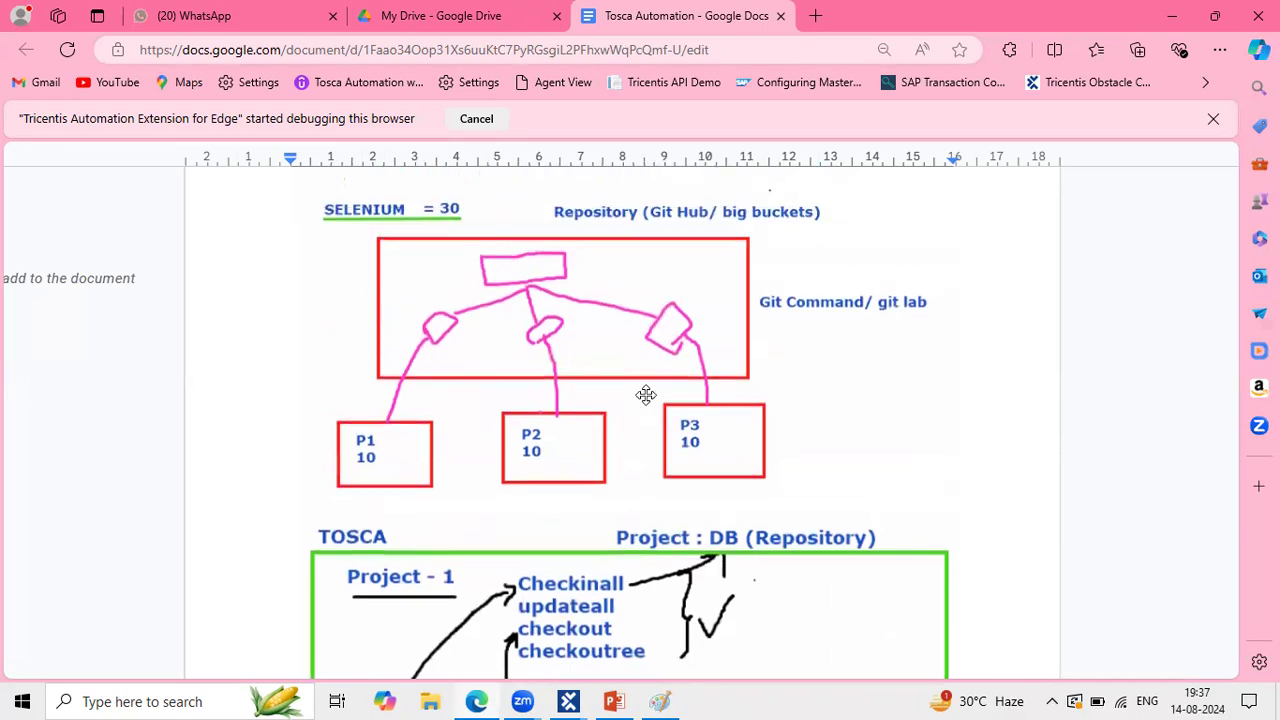
{"action": "scroll", "coordinate": [646, 395], "scroll_direction": "up", "scroll_amount": 1}
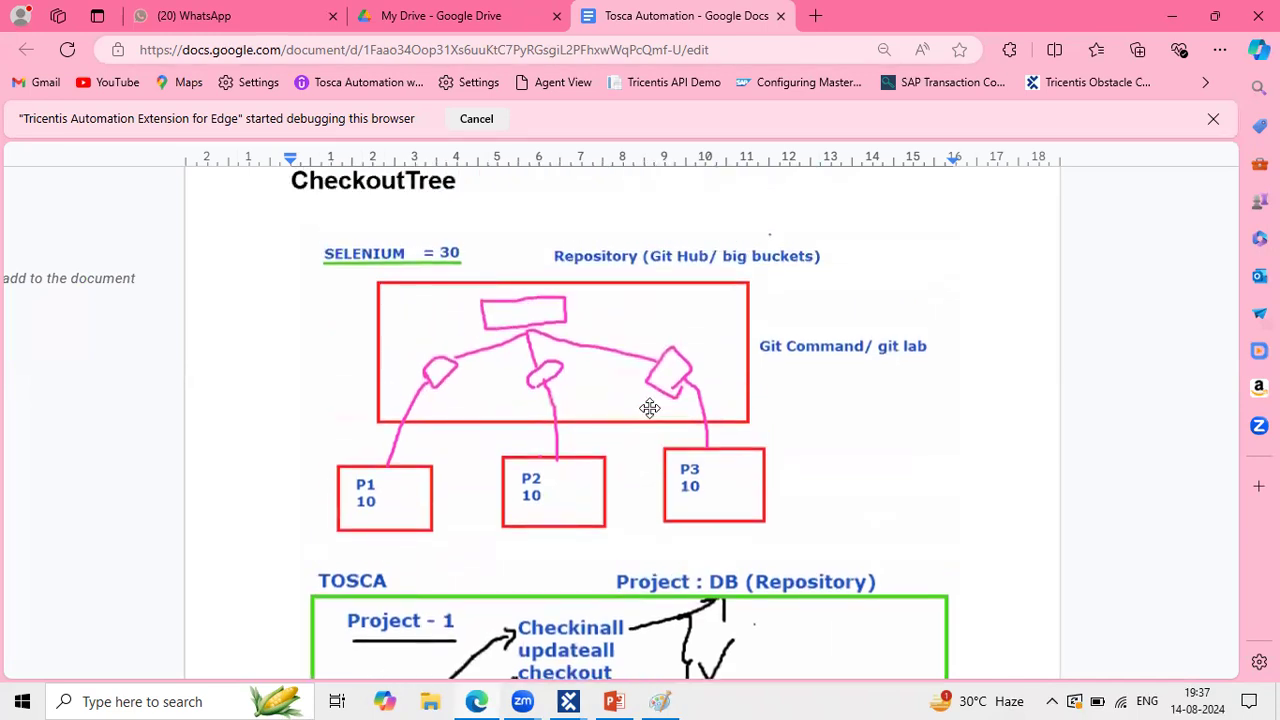
{"action": "scroll", "coordinate": [650, 408], "scroll_direction": "up", "scroll_amount": 2}
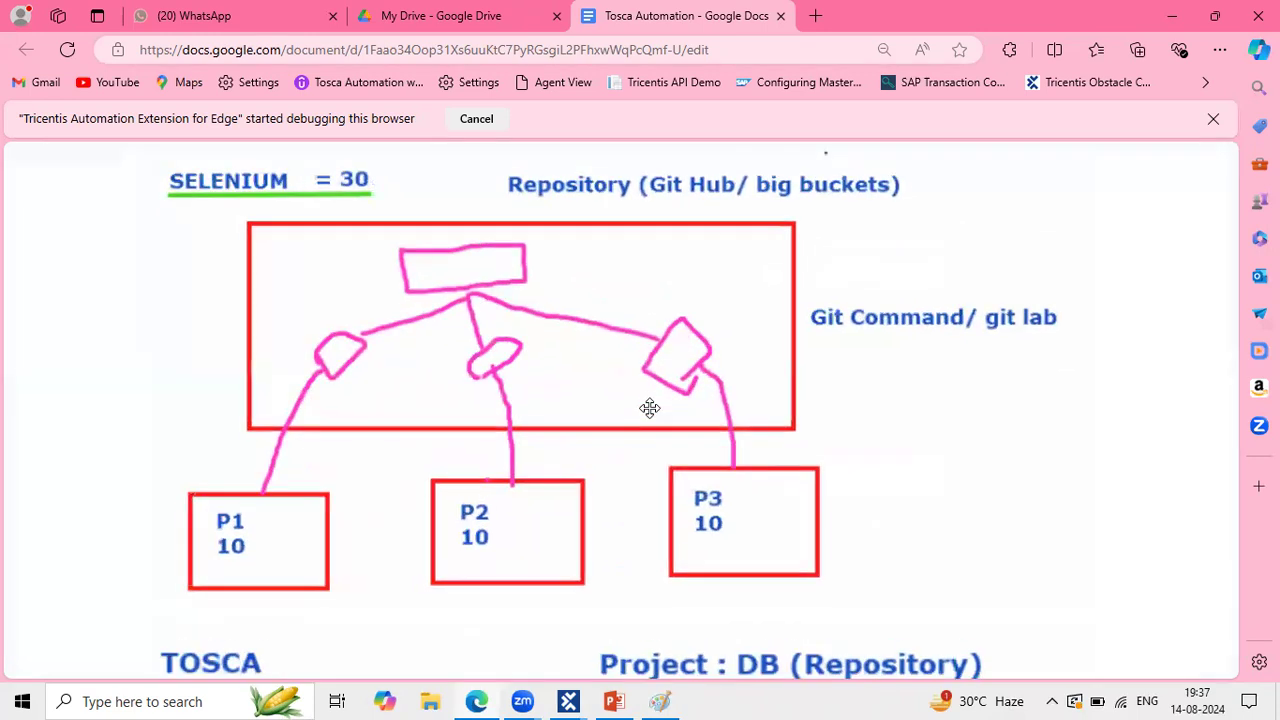
{"action": "left_click", "coordinate": [648, 321]}
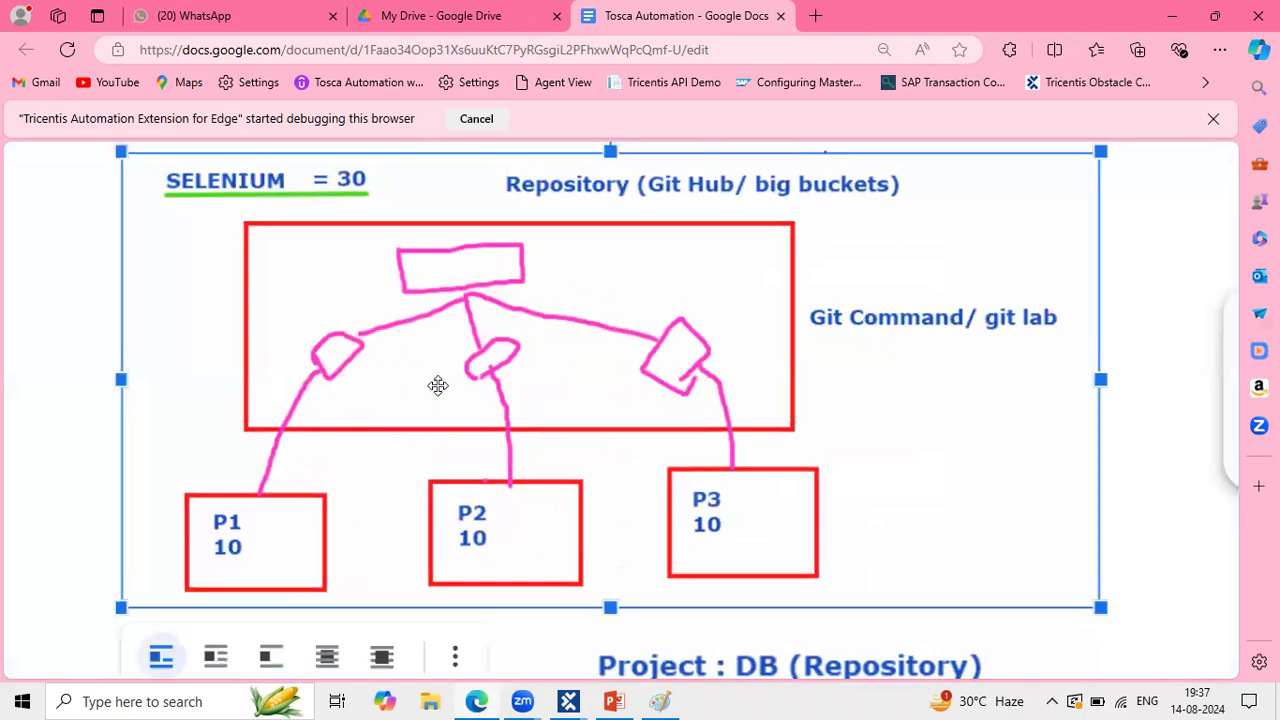
{"action": "scroll", "coordinate": [438, 385], "scroll_direction": "down", "scroll_amount": 2}
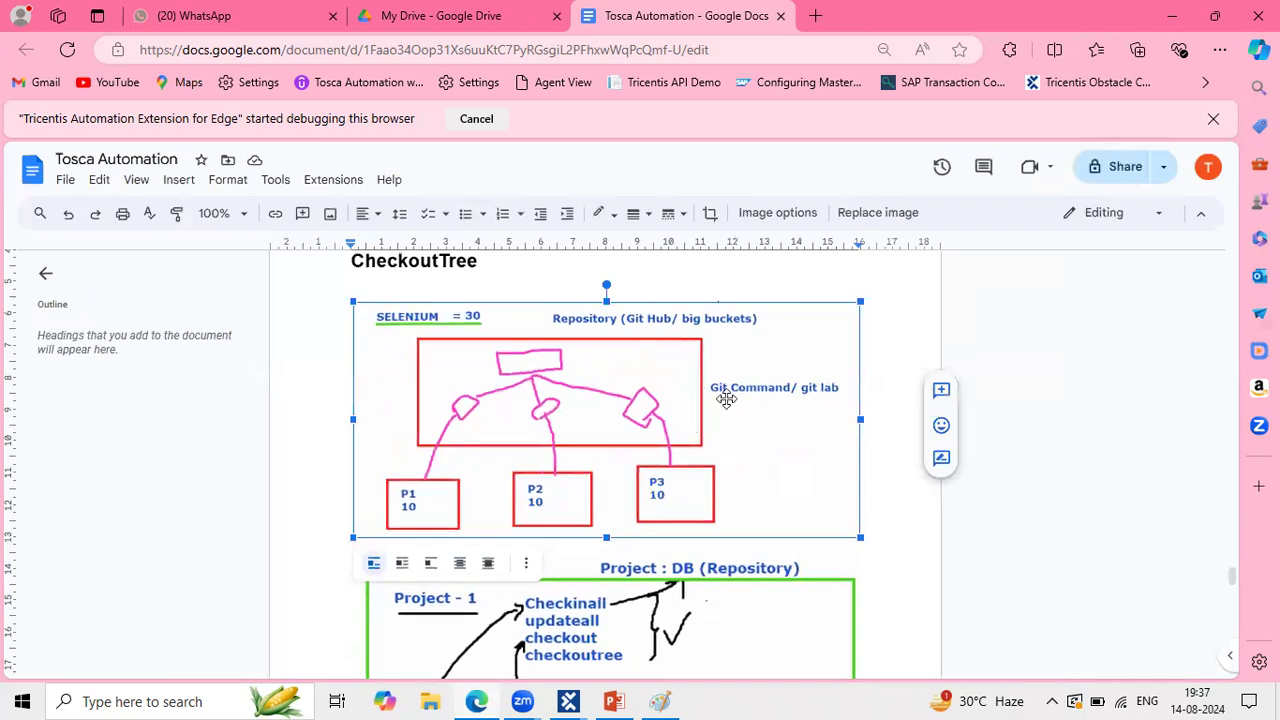
{"action": "scroll", "coordinate": [727, 399], "scroll_direction": "up", "scroll_amount": 3}
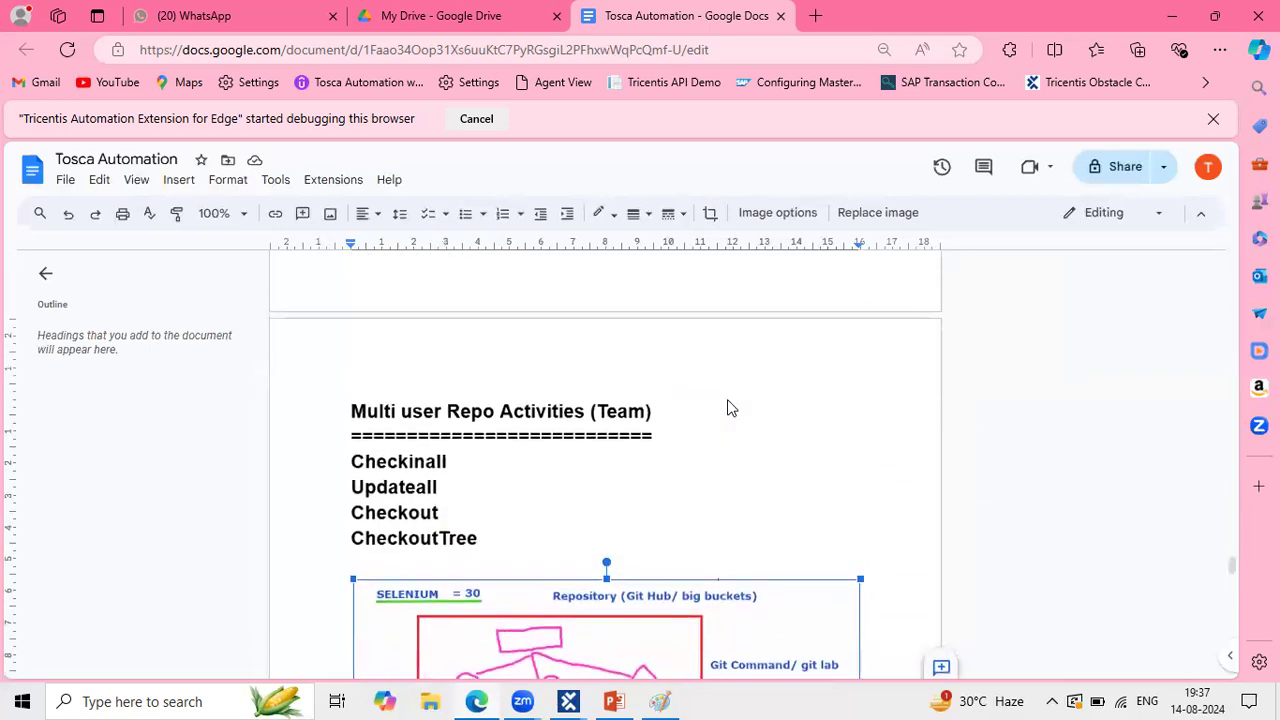
{"action": "scroll", "coordinate": [727, 399], "scroll_direction": "down", "scroll_amount": 3}
{"action": "left_click", "coordinate": [1165, 12]}
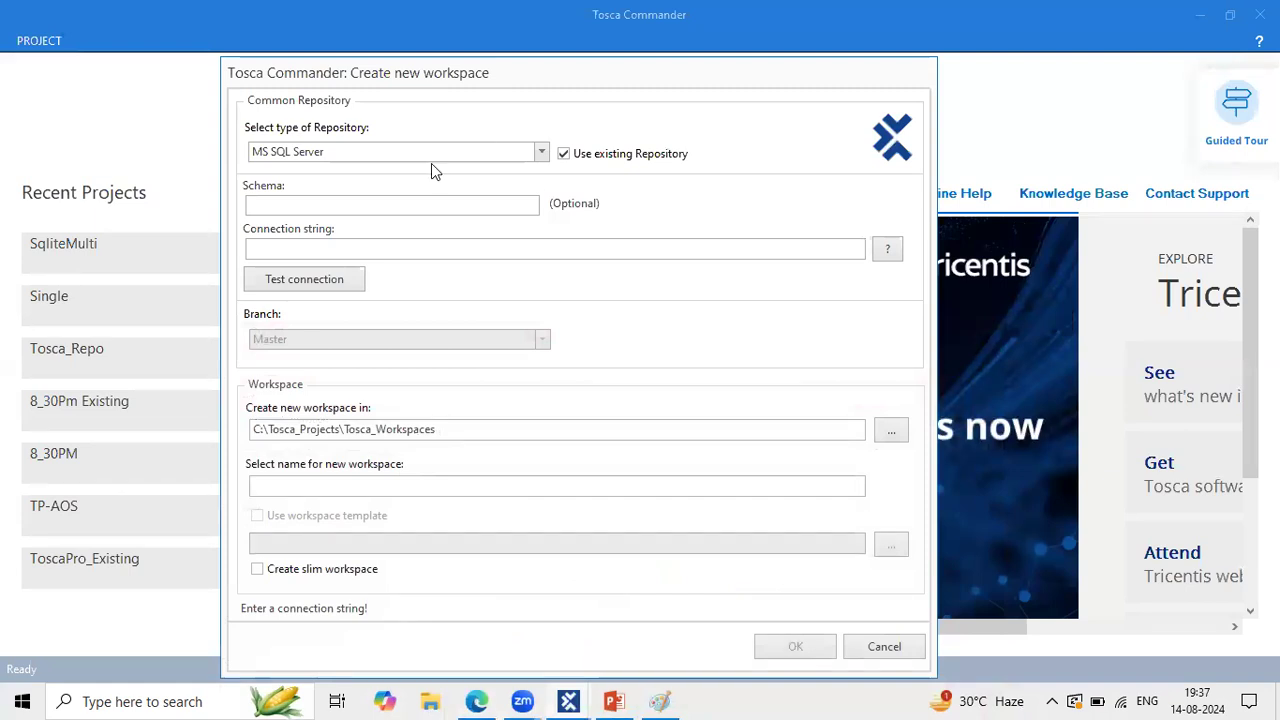
Step: Compare the connection string templates for MS SQL Server, Oracle and DB2
{"action": "left_click", "coordinate": [533, 155]}
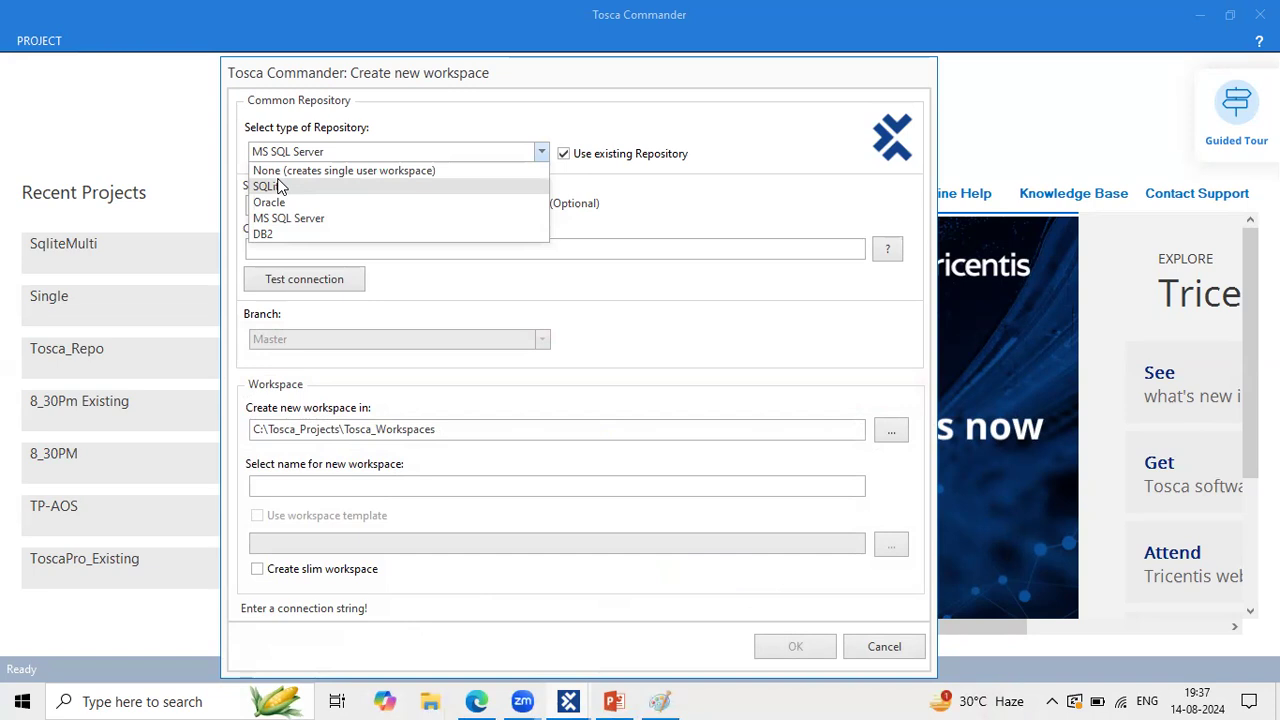
{"action": "left_click_drag", "start_coordinate": [415, 80], "coordinate": [472, 57]}
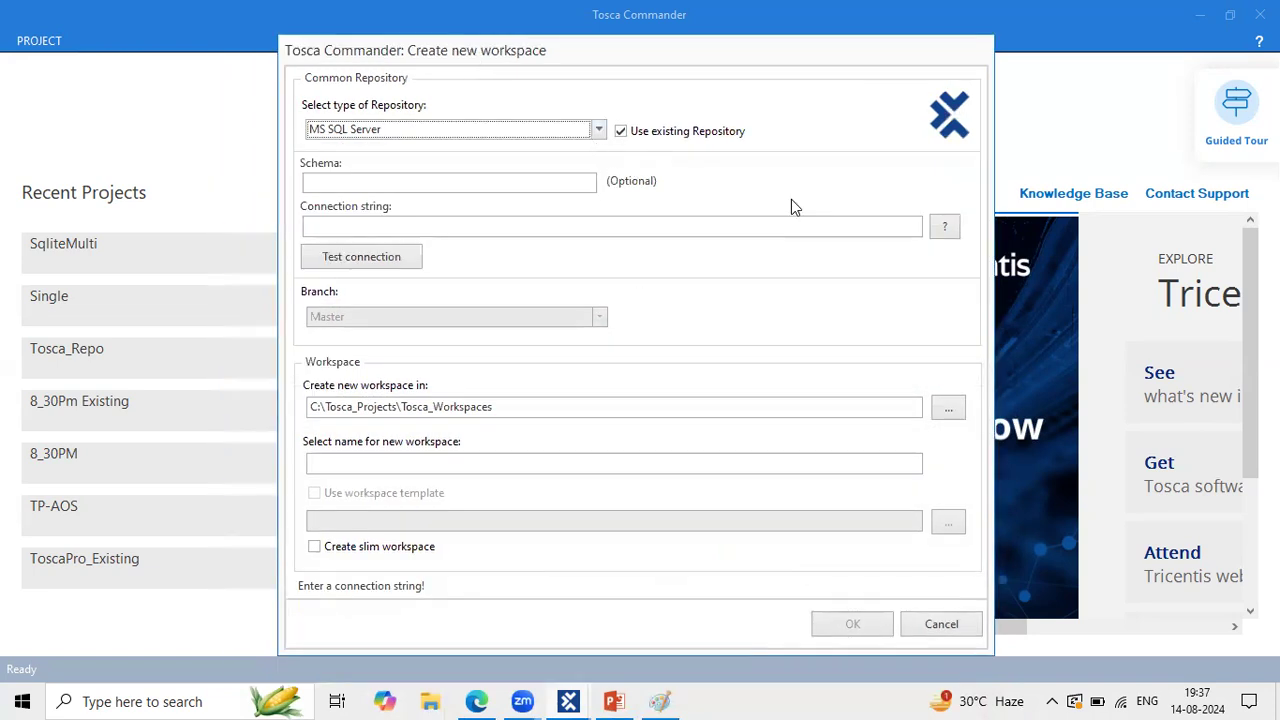
{"action": "left_click", "coordinate": [945, 228]}
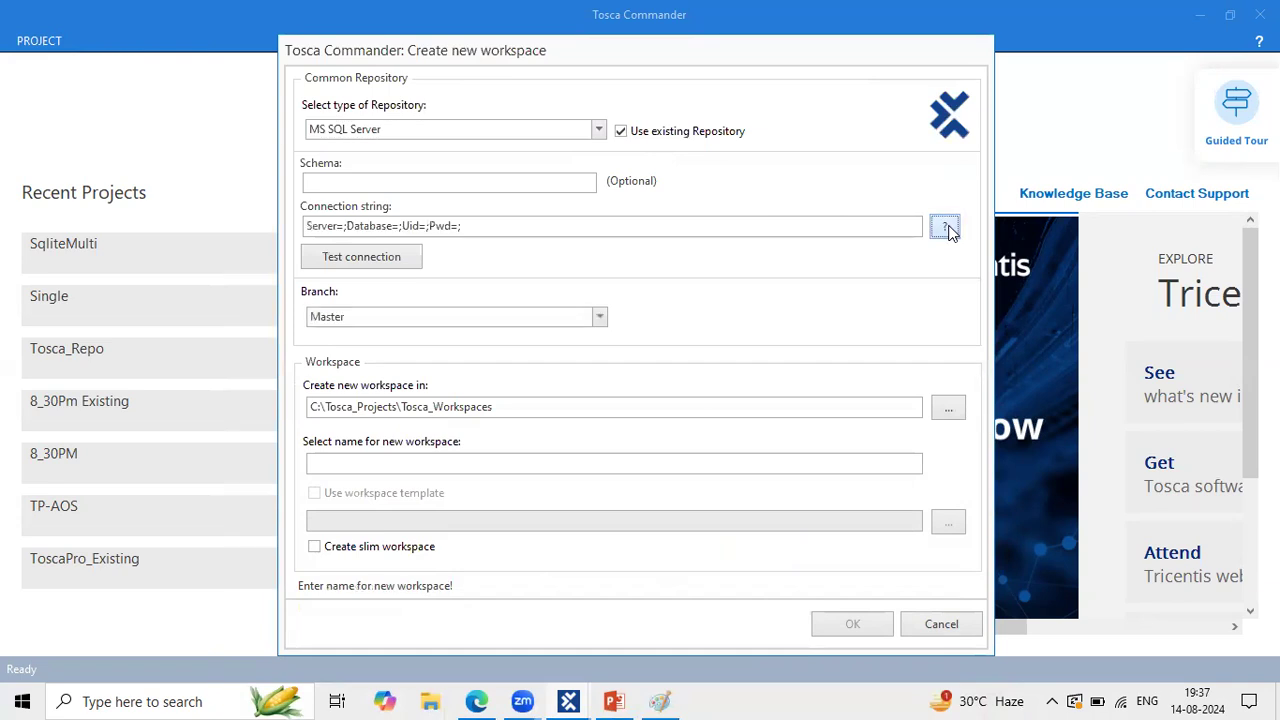
{"action": "left_click", "coordinate": [371, 131]}
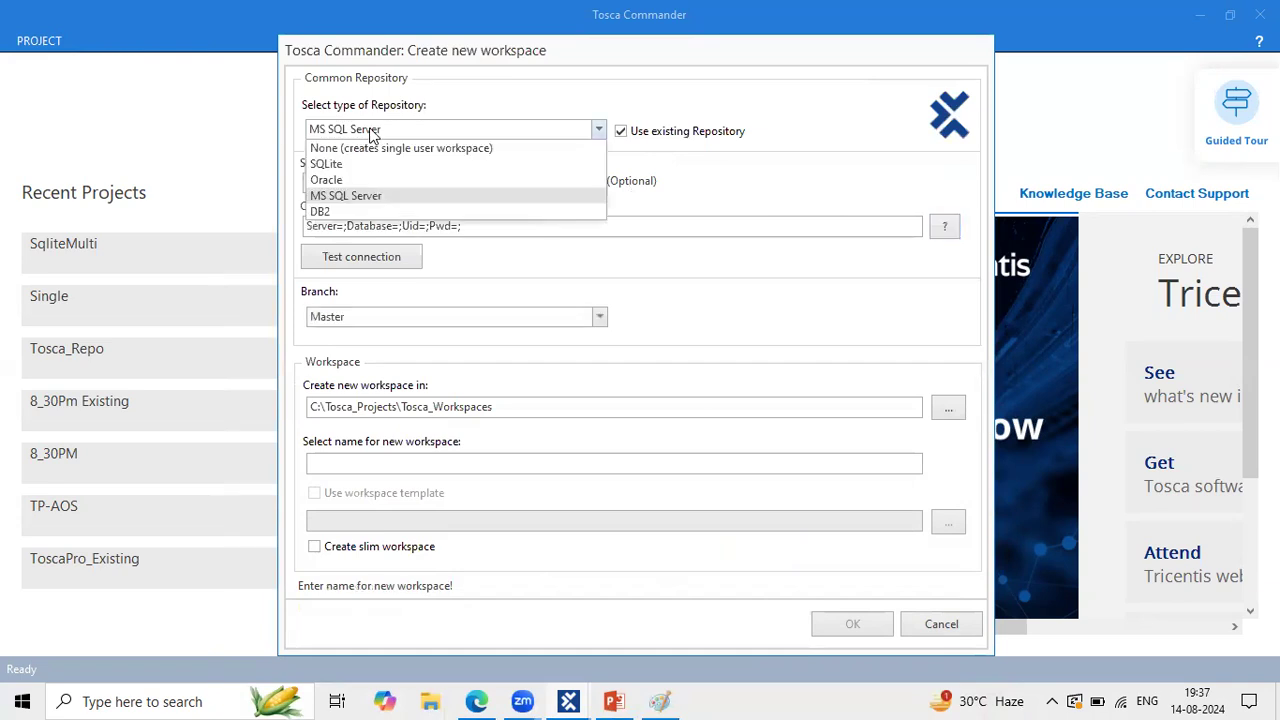
{"action": "left_click", "coordinate": [366, 180]}
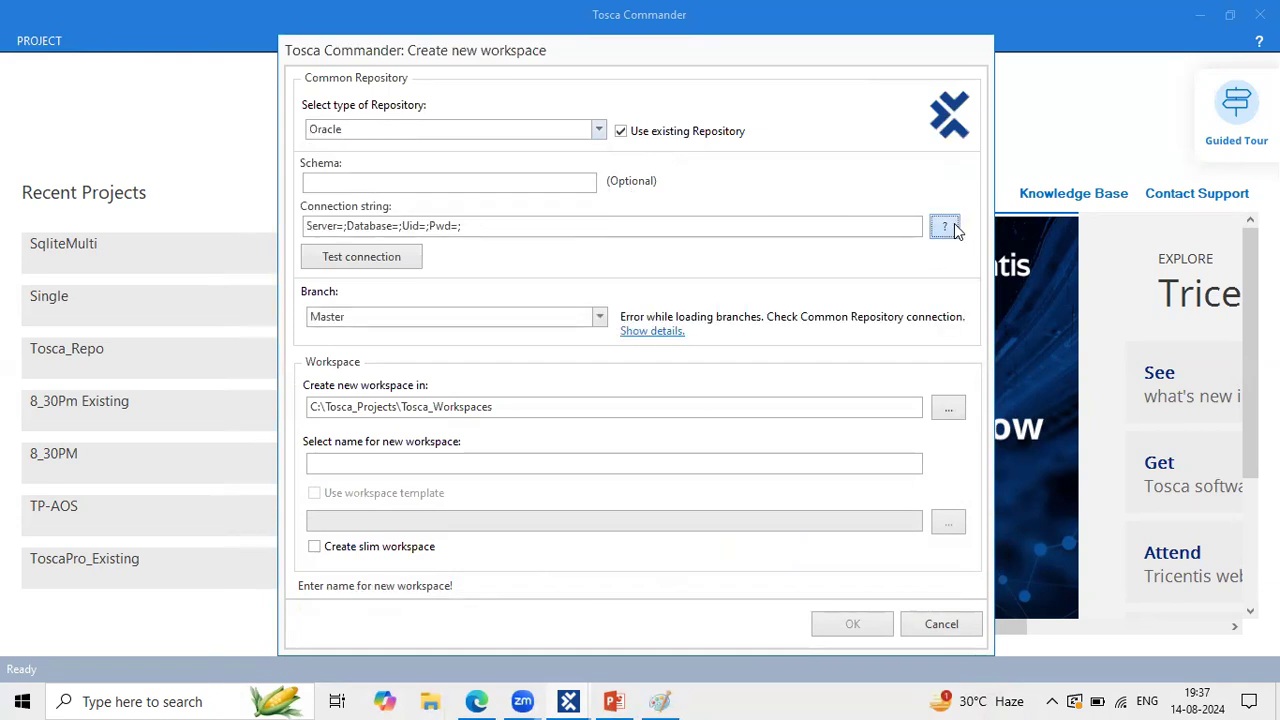
{"action": "left_click", "coordinate": [952, 226]}
{"action": "left_click", "coordinate": [558, 130]}
{"action": "left_click", "coordinate": [423, 211]}
{"action": "left_click", "coordinate": [946, 227]}
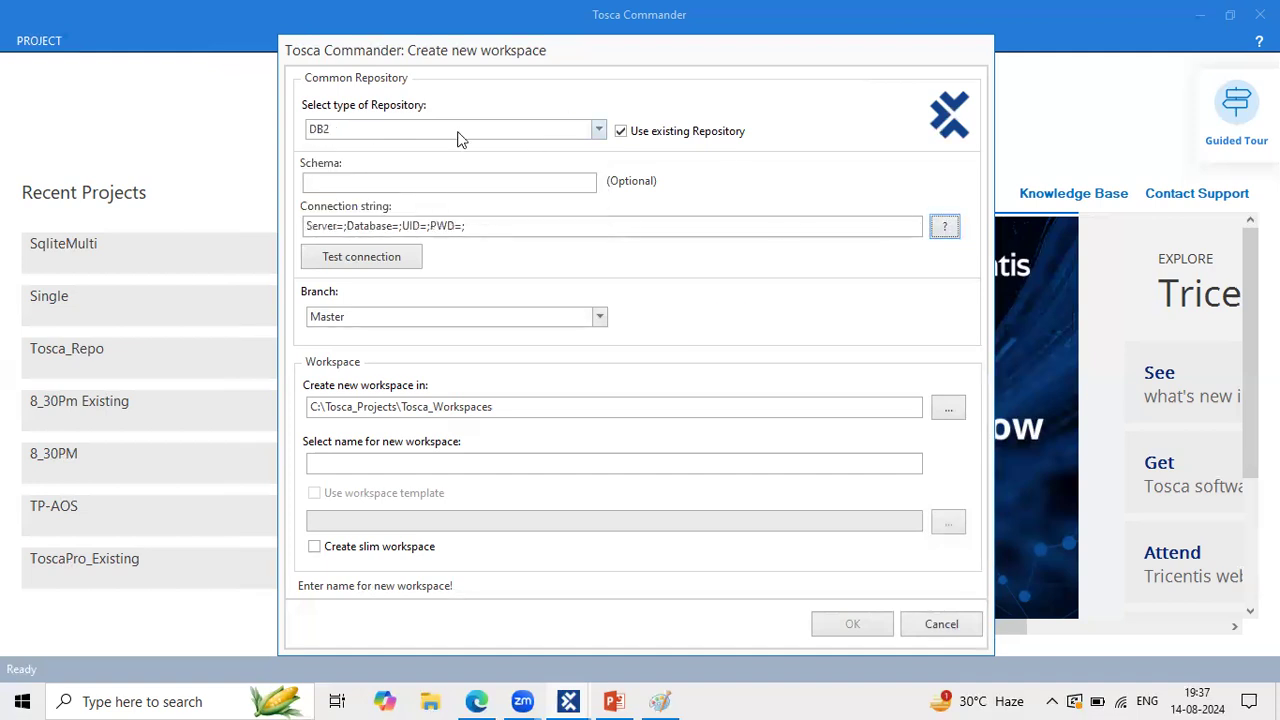
Step: Reselect MS SQL Server, fill its Server=;Database=;Uid=;Pwd=; template, and test the connection
{"action": "left_click", "coordinate": [486, 132]}
{"action": "left_click", "coordinate": [357, 197]}
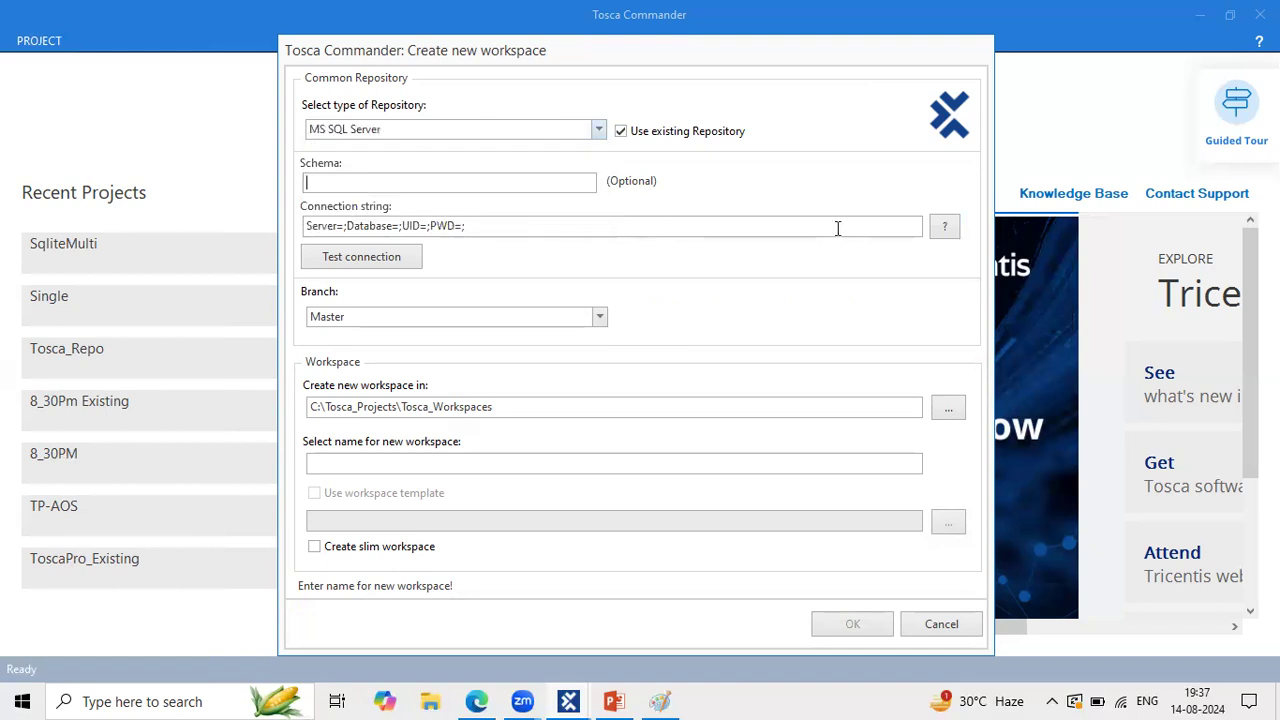
{"action": "left_click", "coordinate": [944, 228]}
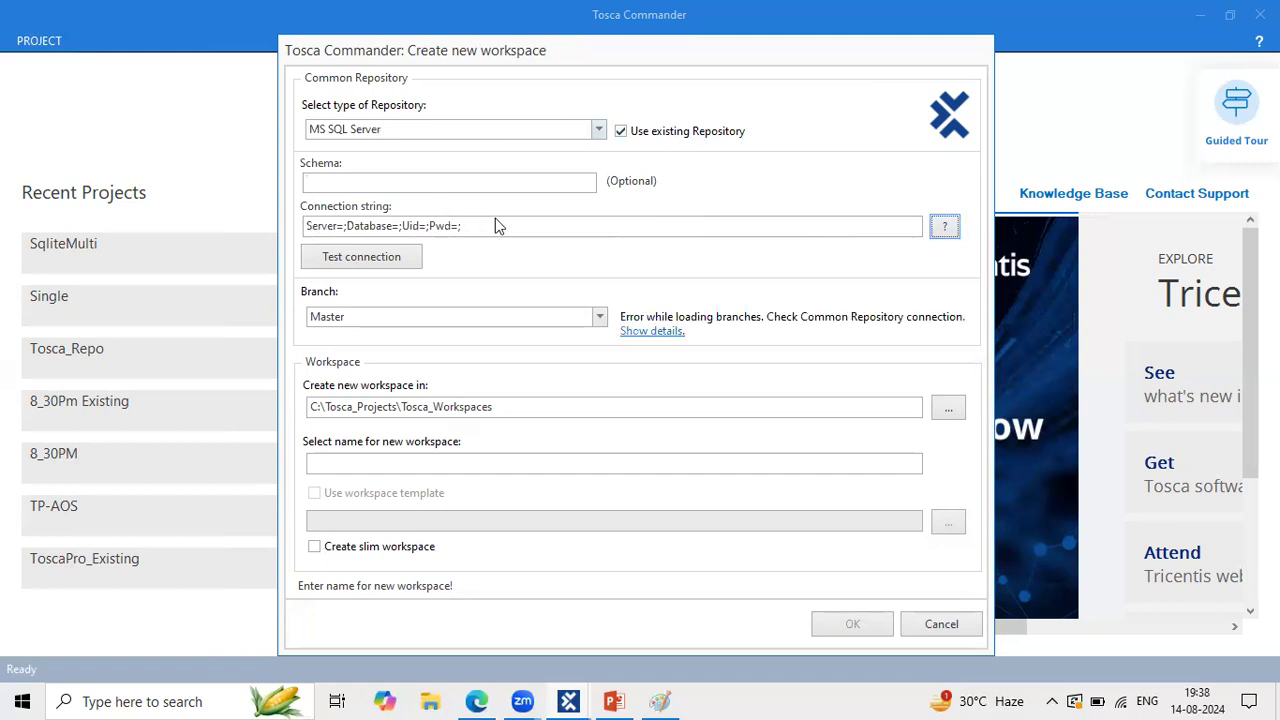
{"action": "left_click_drag", "start_coordinate": [480, 225], "coordinate": [238, 255]}
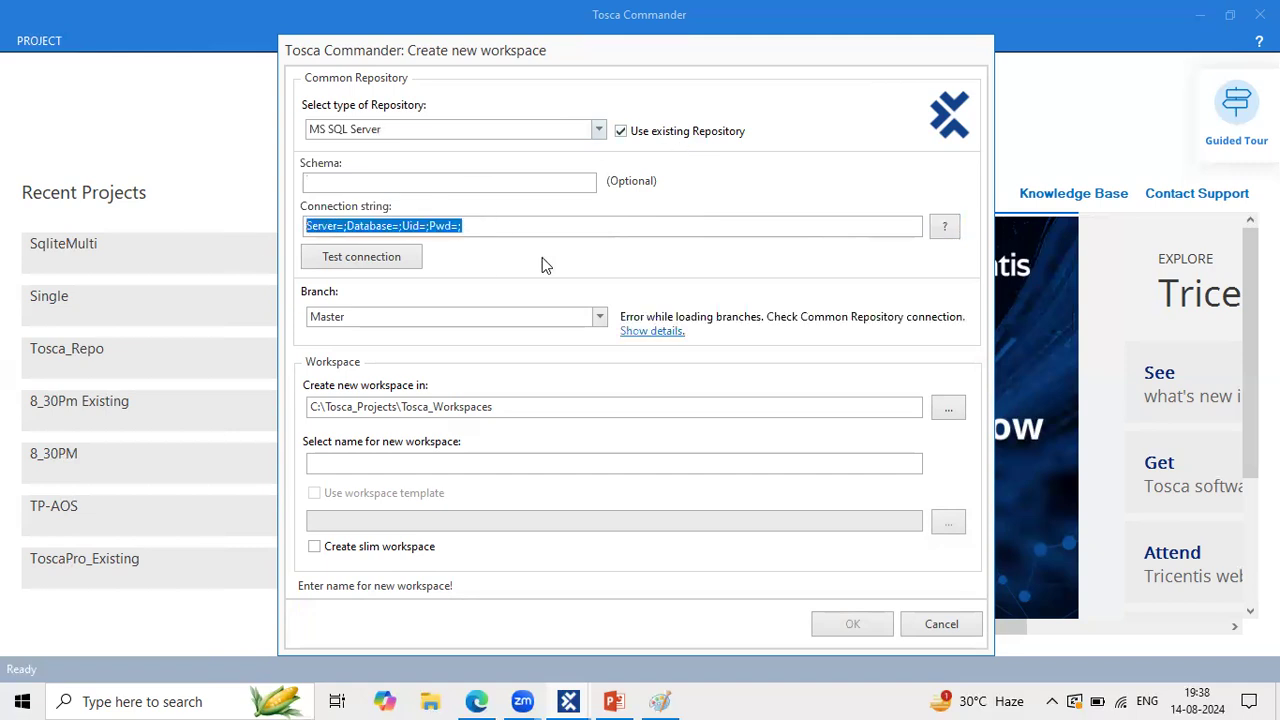
{"action": "left_click", "coordinate": [479, 226]}
{"action": "left_click_drag", "start_coordinate": [479, 226], "coordinate": [361, 228]}
{"action": "left_click", "coordinate": [377, 250]}
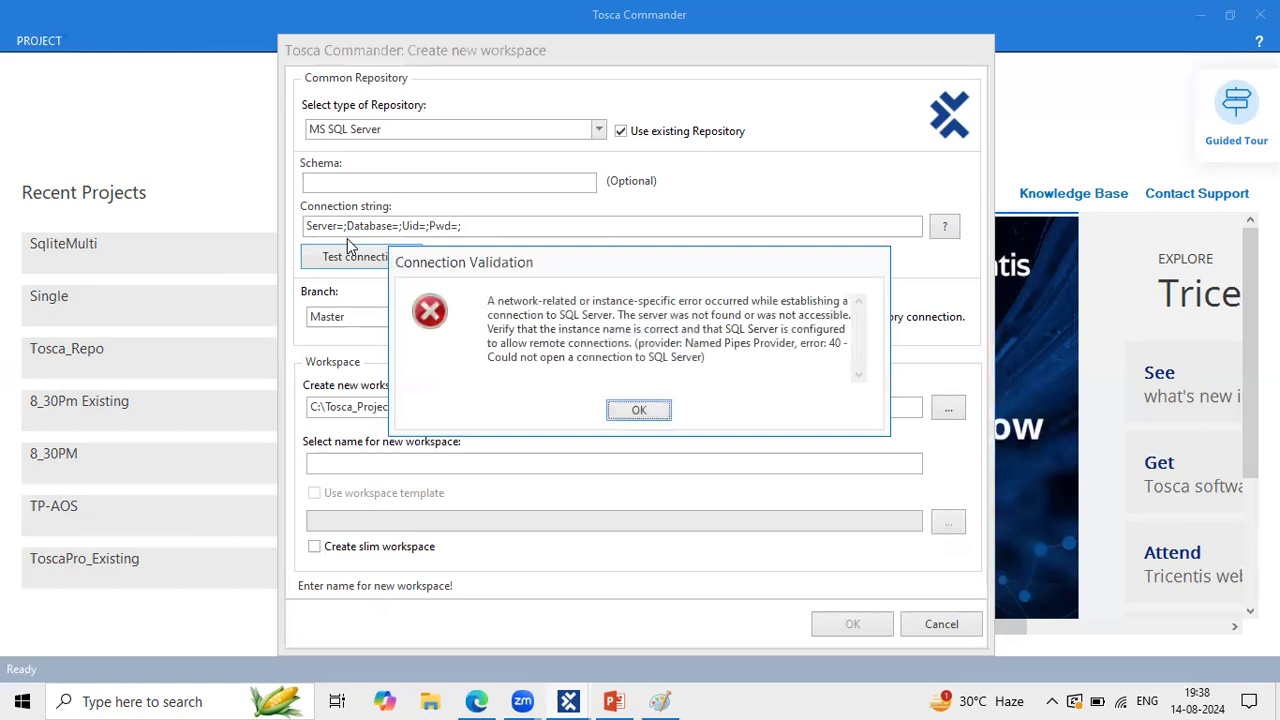
Step: Dismiss the SQL Server not found error, review the failed connection message, then switch to the notes browser
{"action": "left_click", "coordinate": [639, 411]}
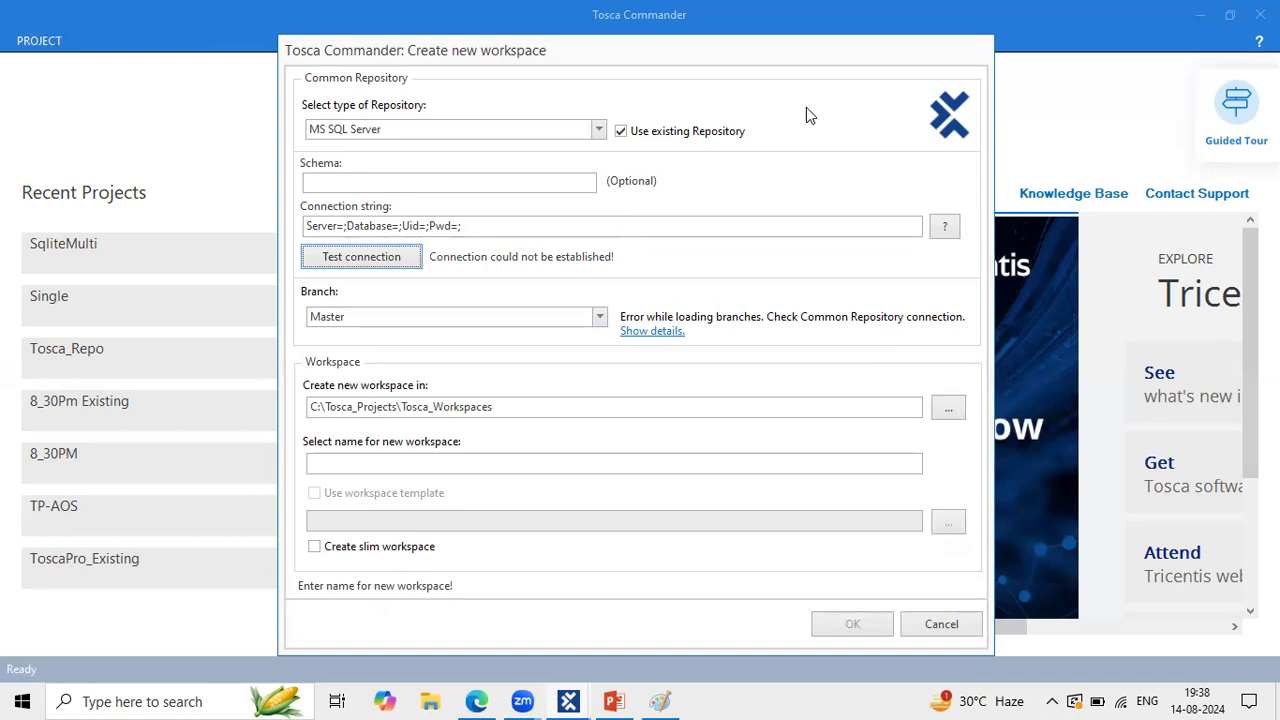
{"action": "left_click_drag", "start_coordinate": [609, 110], "coordinate": [755, 153]}
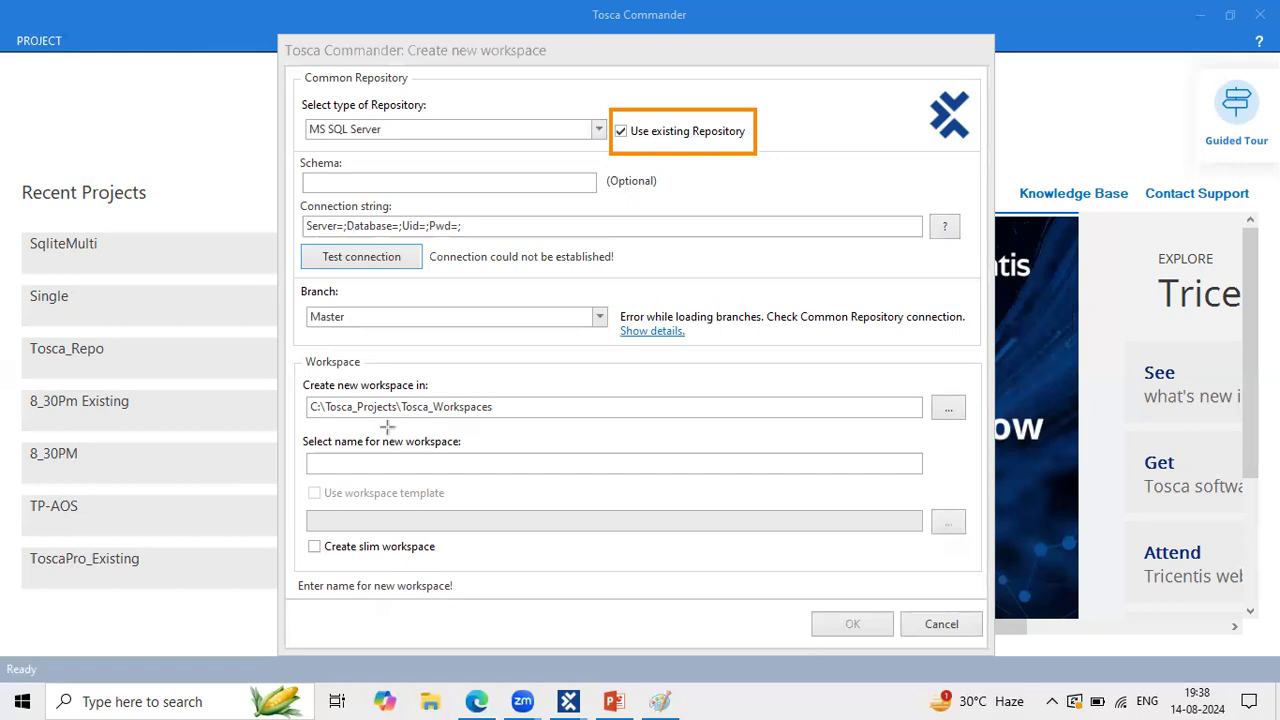
{"action": "mouse_move", "coordinate": [297, 483]}
{"action": "left_mouse_down"}
{"action": "mouse_move", "coordinate": [578, 553]}
{"action": "mouse_move", "coordinate": [578, 538]}
{"action": "left_mouse_up"}
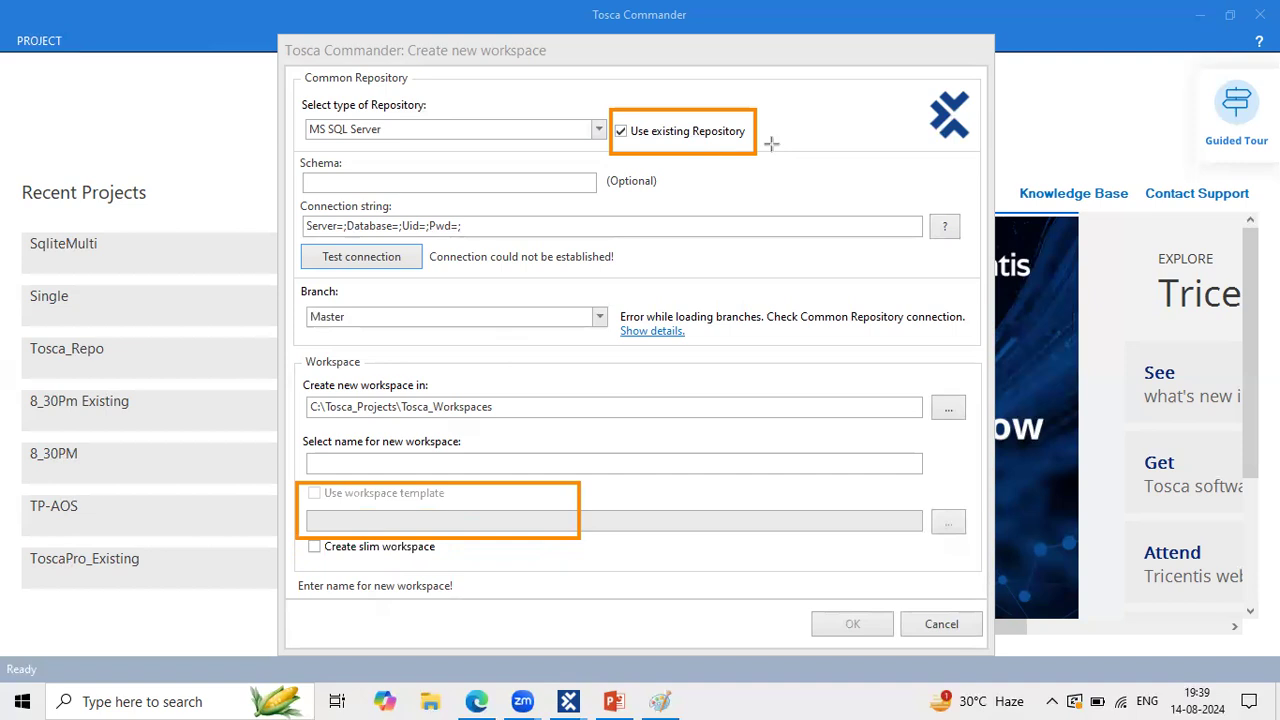
{"action": "left_click", "coordinate": [591, 225]}
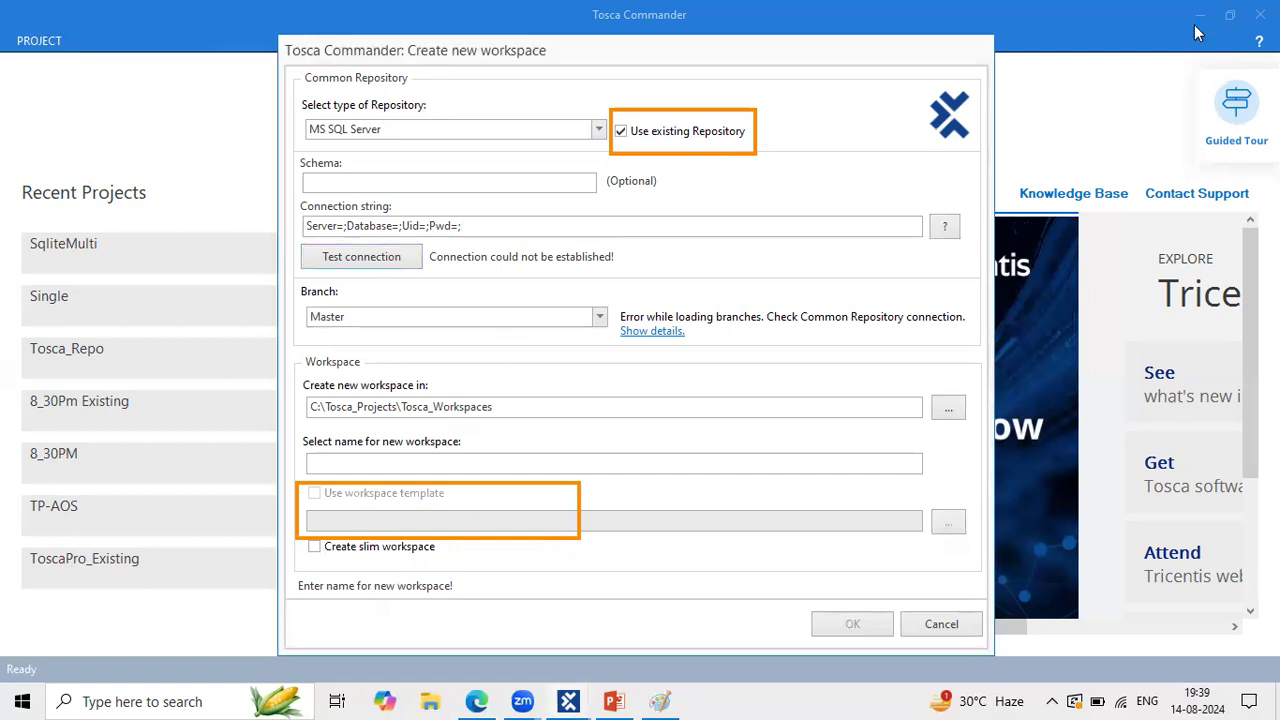
{"action": "left_click", "coordinate": [477, 694]}
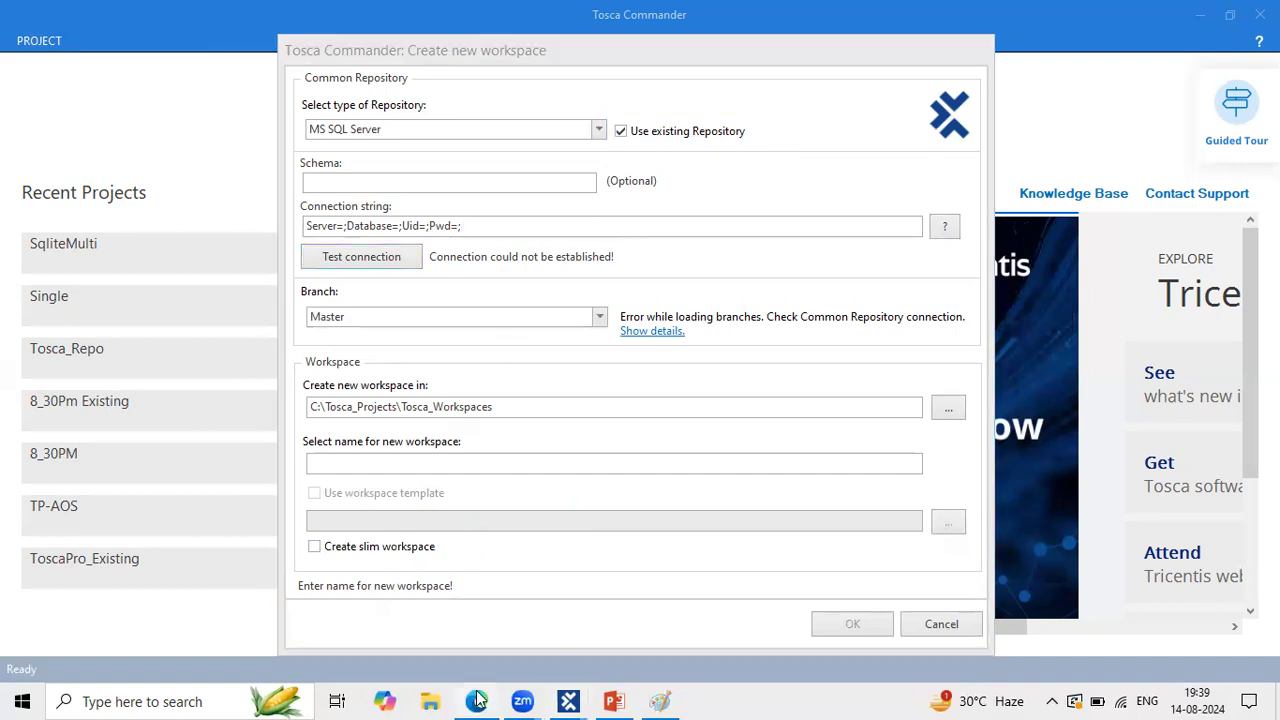
Step: Scroll up to the MS Sql server notes and select the Server=localhost\SQLEXPRESS;Database=TOSCA;Integrated Security=True; string
{"action": "scroll", "coordinate": [610, 435], "scroll_direction": "up", "scroll_amount": 10}
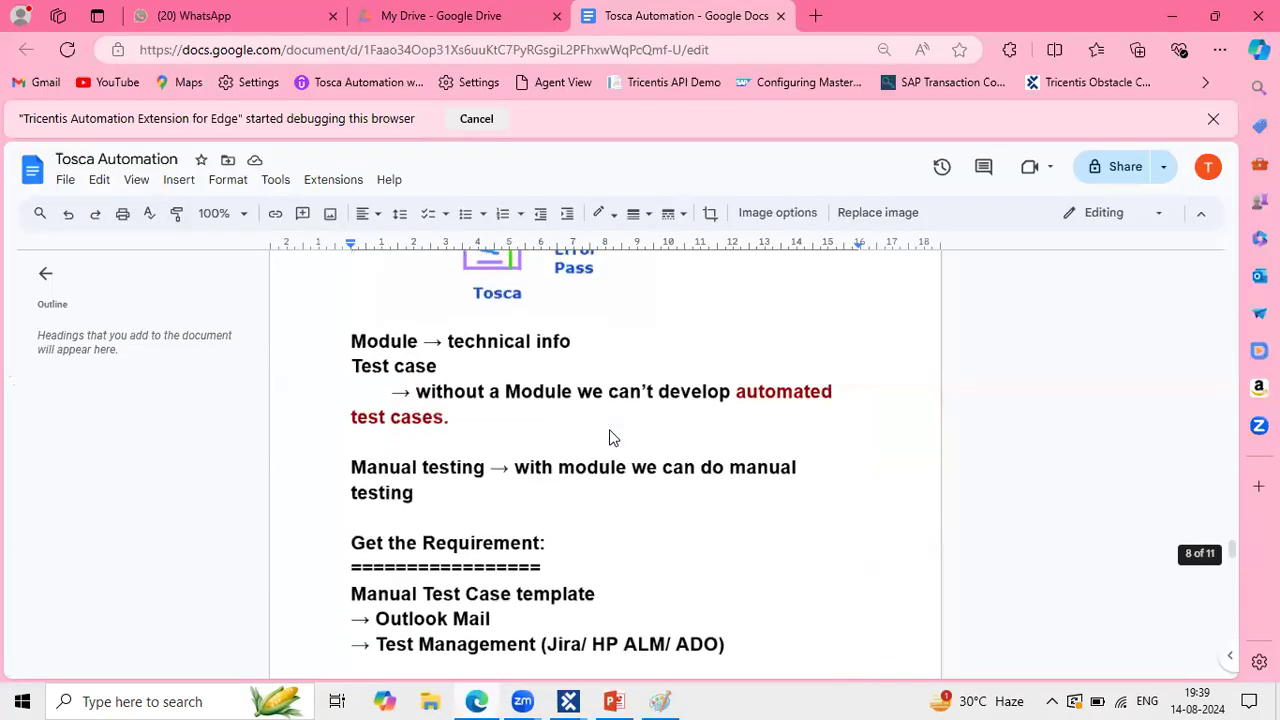
{"action": "scroll", "coordinate": [613, 437], "scroll_direction": "up", "scroll_amount": 15}
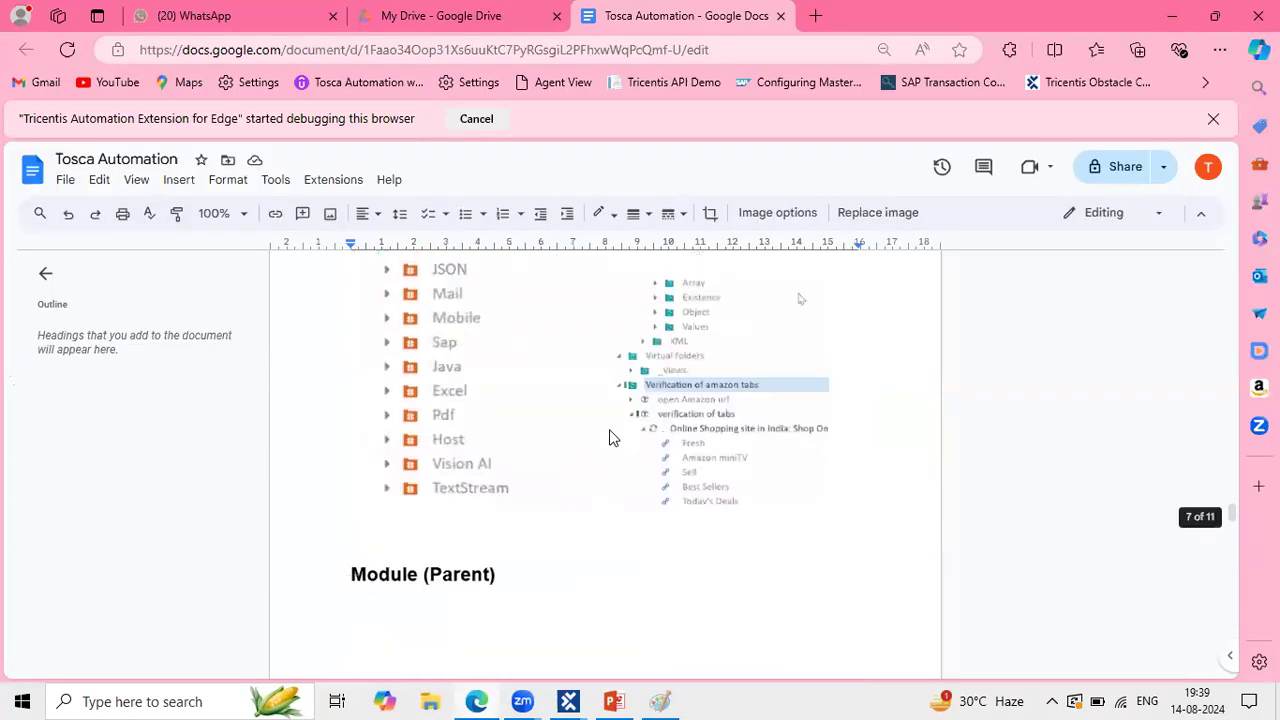
{"action": "scroll", "coordinate": [613, 437], "scroll_direction": "up", "scroll_amount": 6}
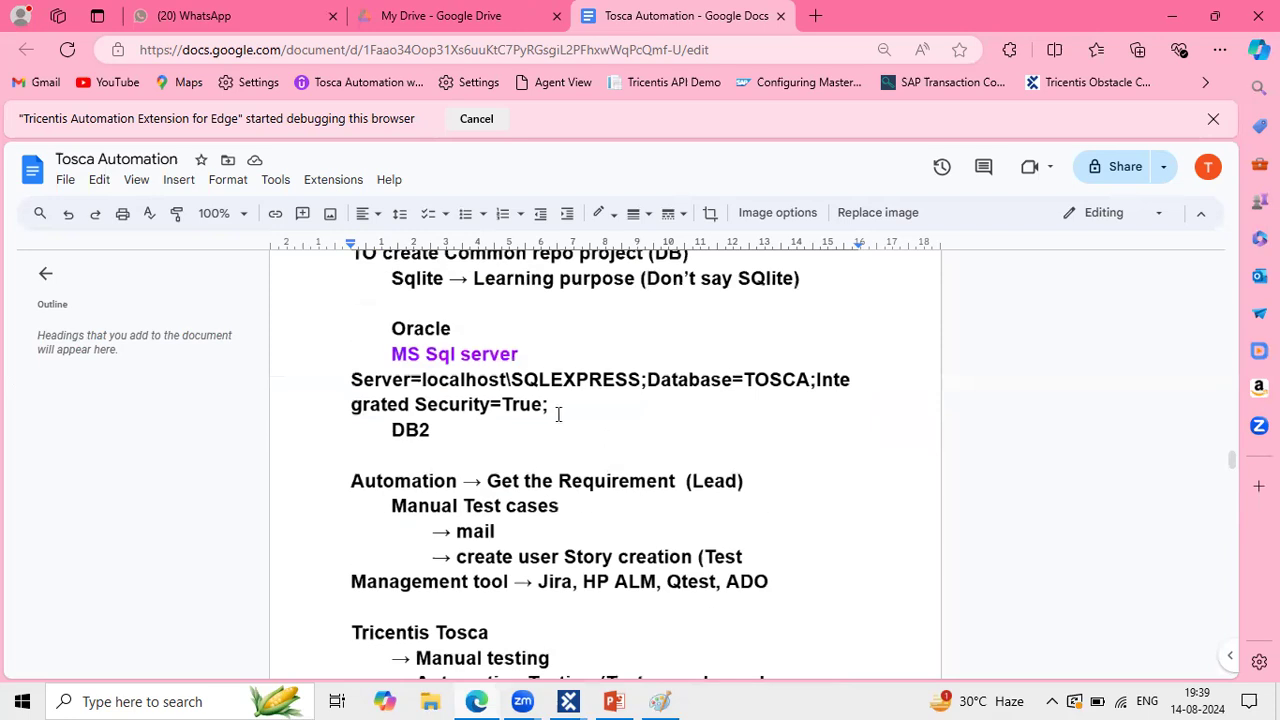
{"action": "left_click_drag", "start_coordinate": [554, 410], "coordinate": [342, 385]}
{"action": "key", "text": "ctrl+c"}
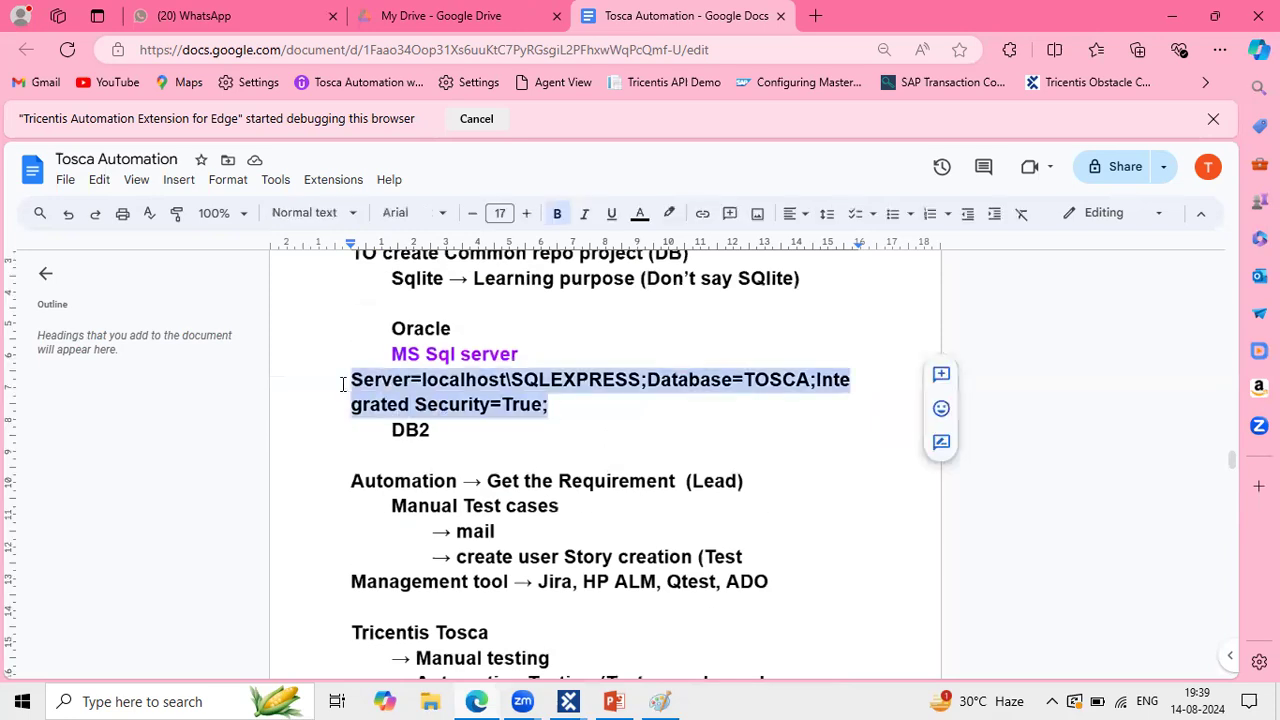
Step: Paste the localhost SQLEXPRESS connection string with Integrated Security=True and test it successfully
{"action": "left_click", "coordinate": [1172, 16]}
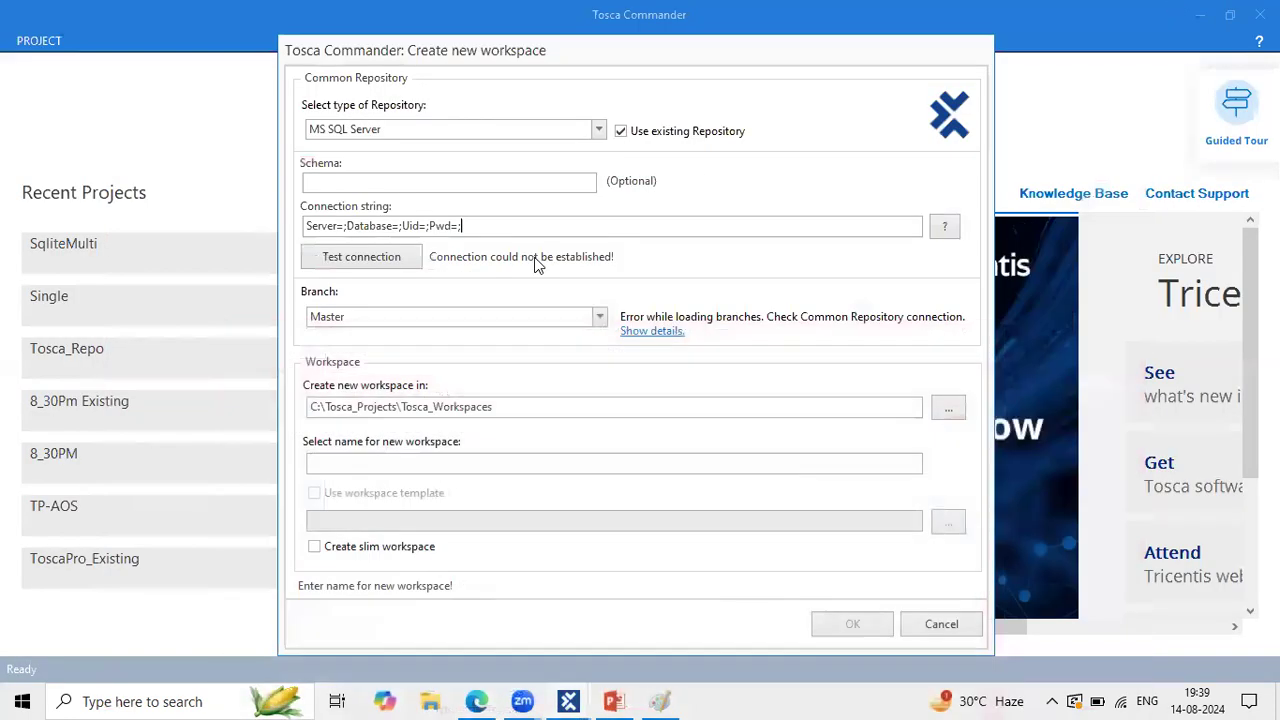
{"action": "double_click", "coordinate": [494, 219]}
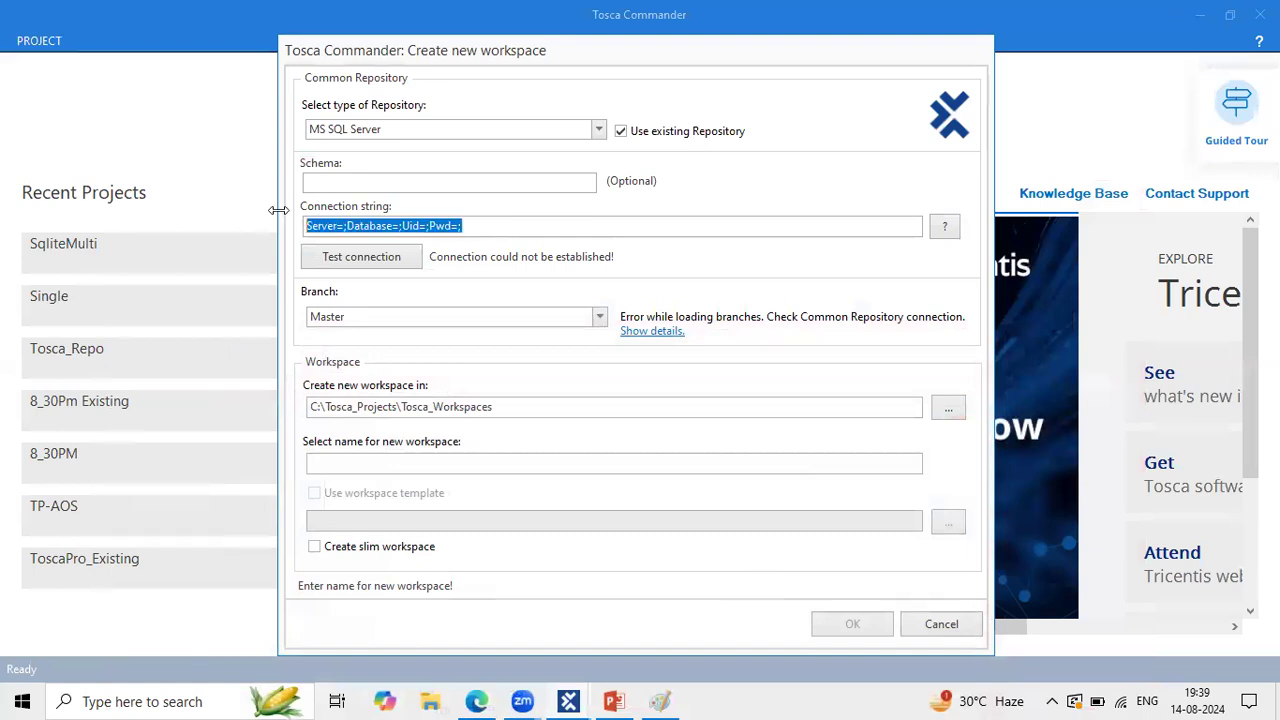
{"action": "key", "text": "ctrl+v"}
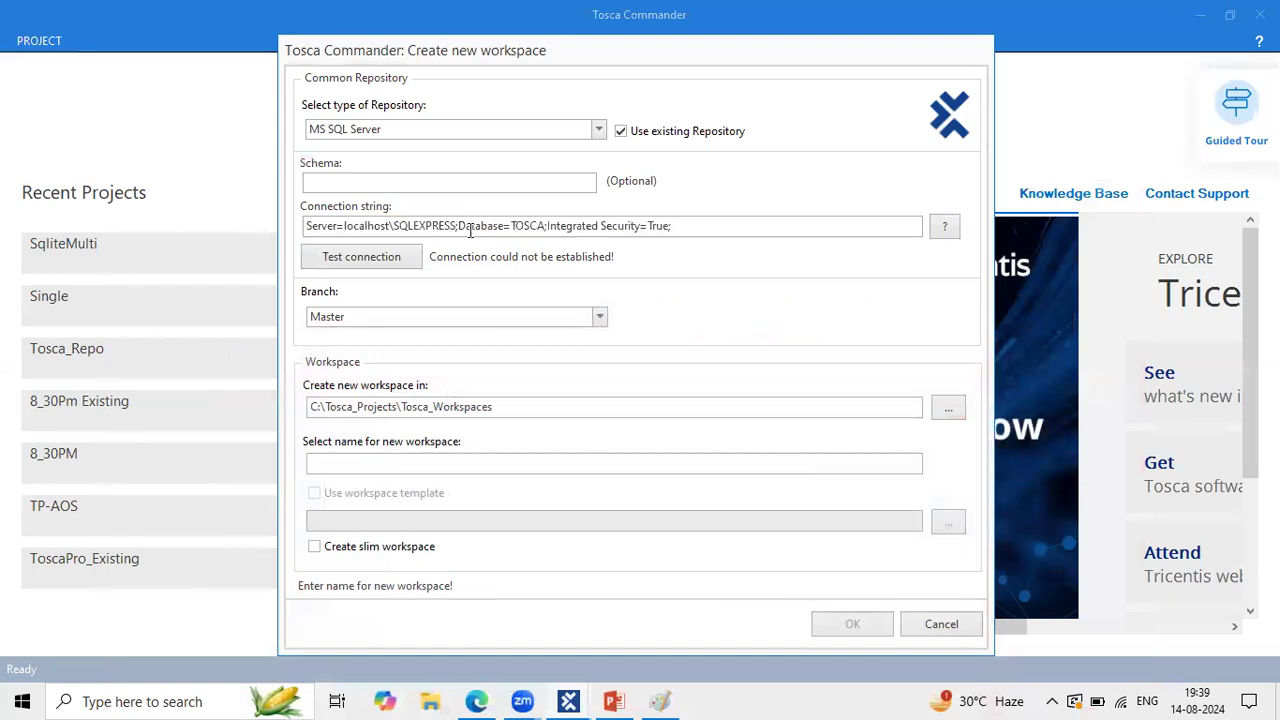
{"action": "left_click_drag", "start_coordinate": [470, 230], "coordinate": [385, 224]}
{"action": "left_click", "coordinate": [420, 225]}
{"action": "left_click_drag", "start_coordinate": [714, 226], "coordinate": [601, 225]}
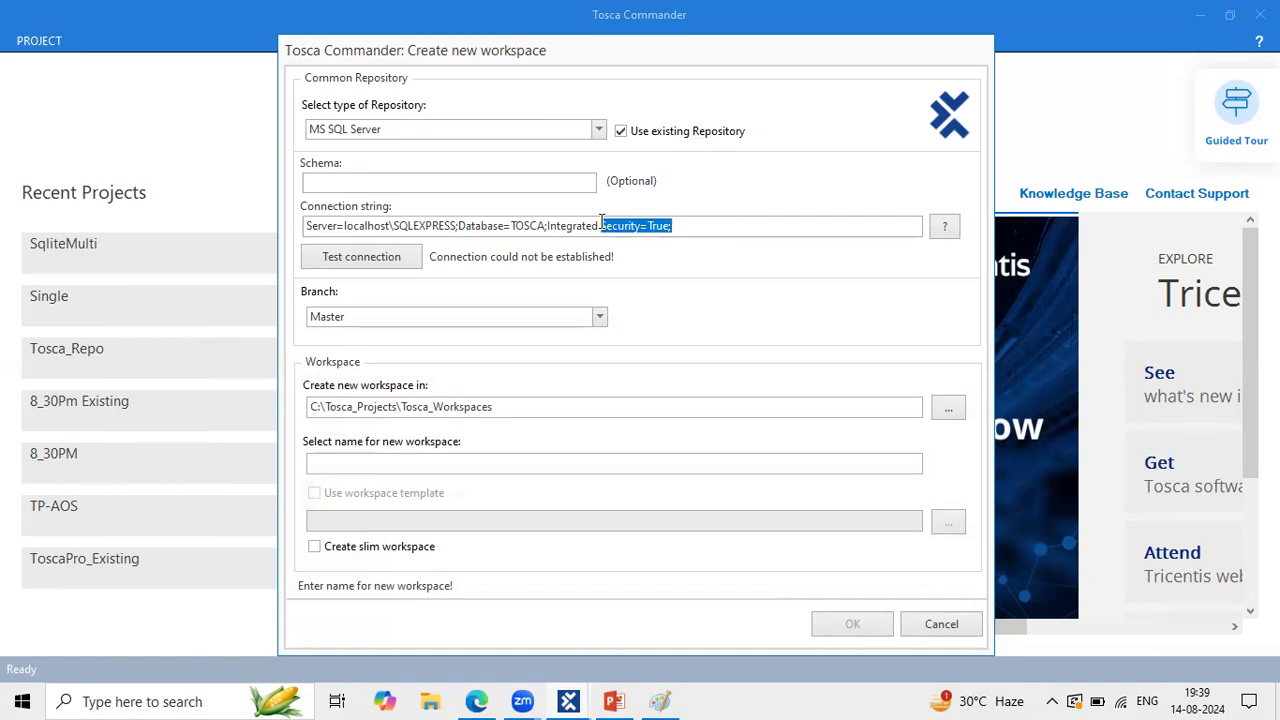
{"action": "left_click", "coordinate": [700, 222]}
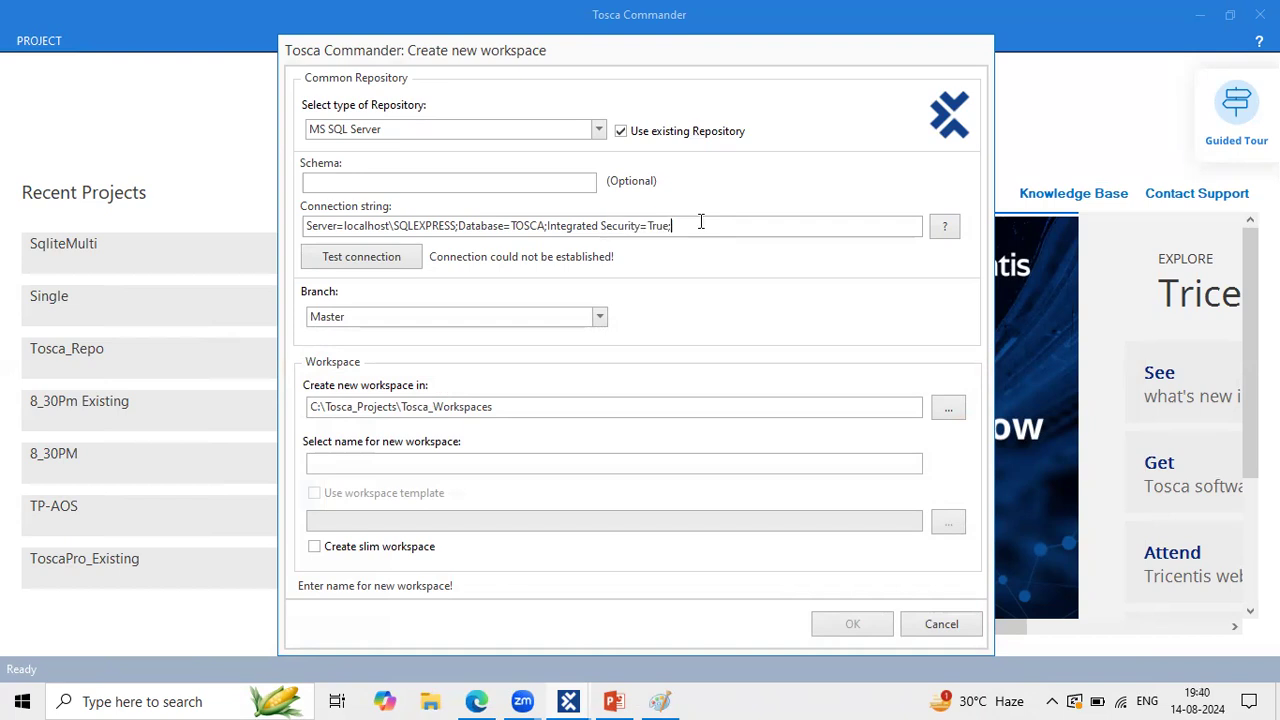
{"action": "left_click_drag", "start_coordinate": [689, 226], "coordinate": [552, 222]}
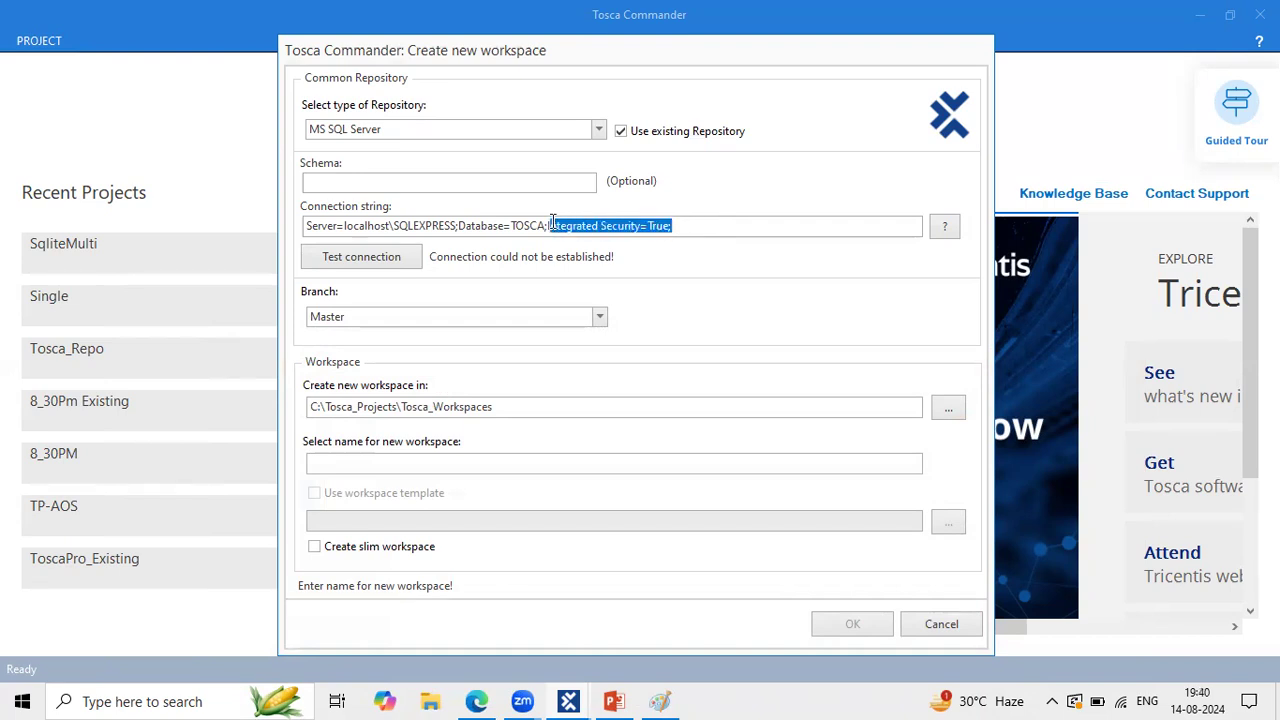
{"action": "left_click_drag", "start_coordinate": [552, 222], "coordinate": [549, 223]}
{"action": "left_click", "coordinate": [371, 259]}
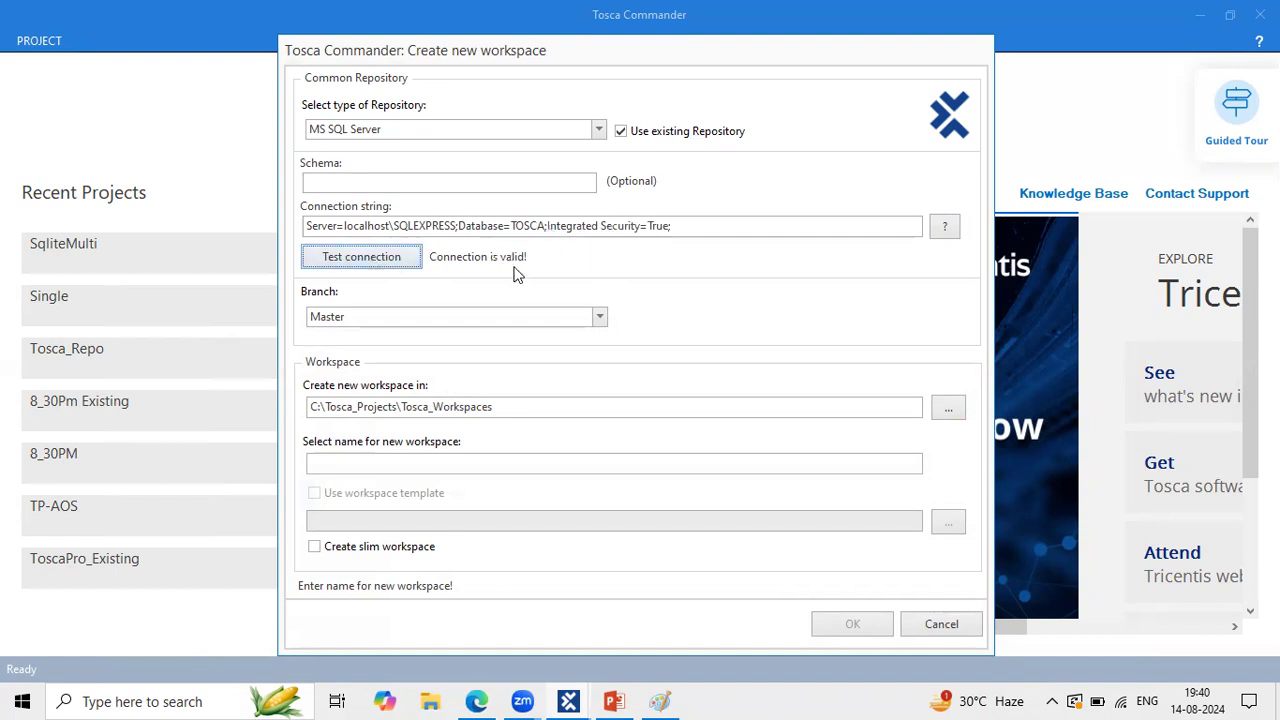
Step: Name the new workspace MsSqlMulti and start creating it
{"action": "left_click", "coordinate": [376, 461]}
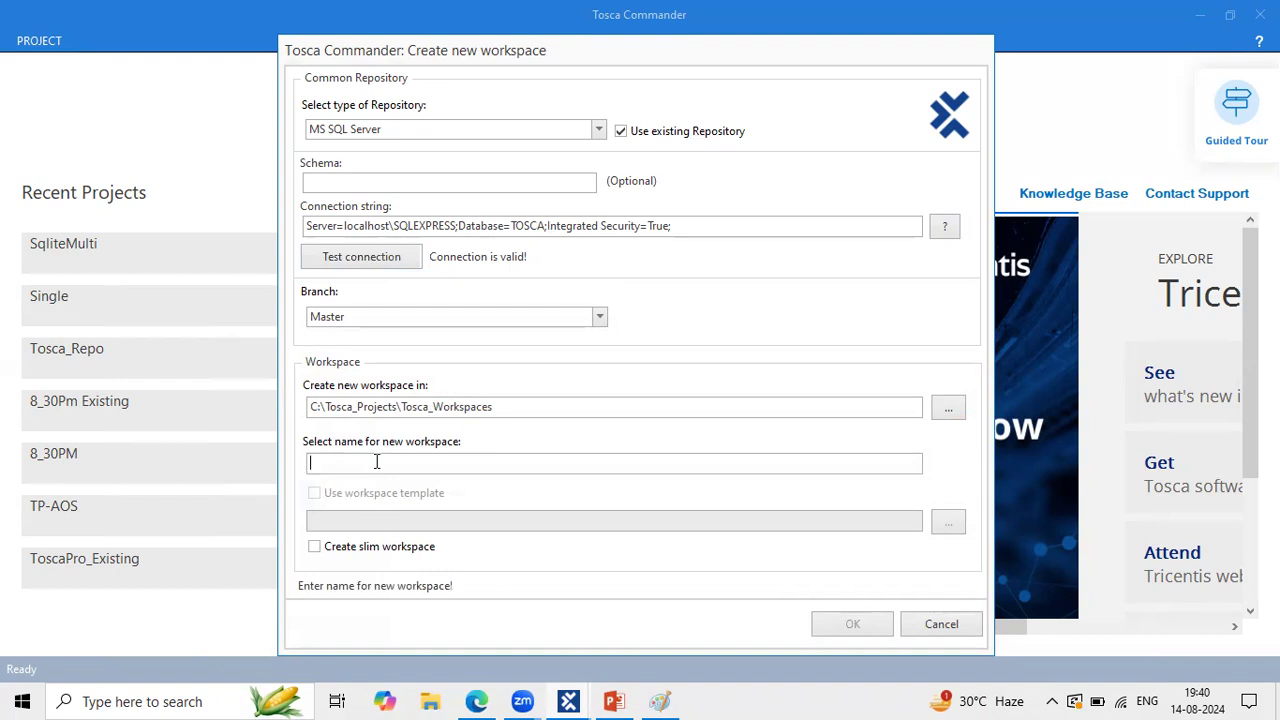
{"action": "type", "text": "MsSql"}
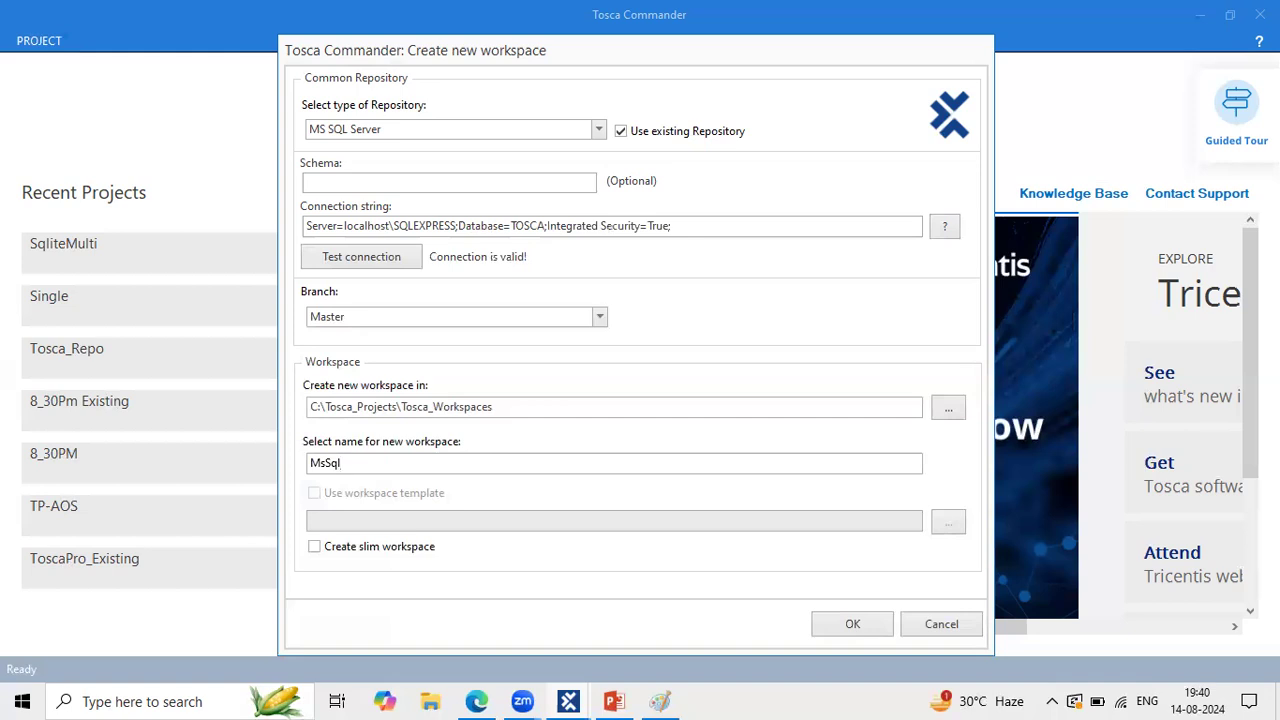
{"action": "type", "text": "Multi"}
{"action": "left_click", "coordinate": [860, 617]}
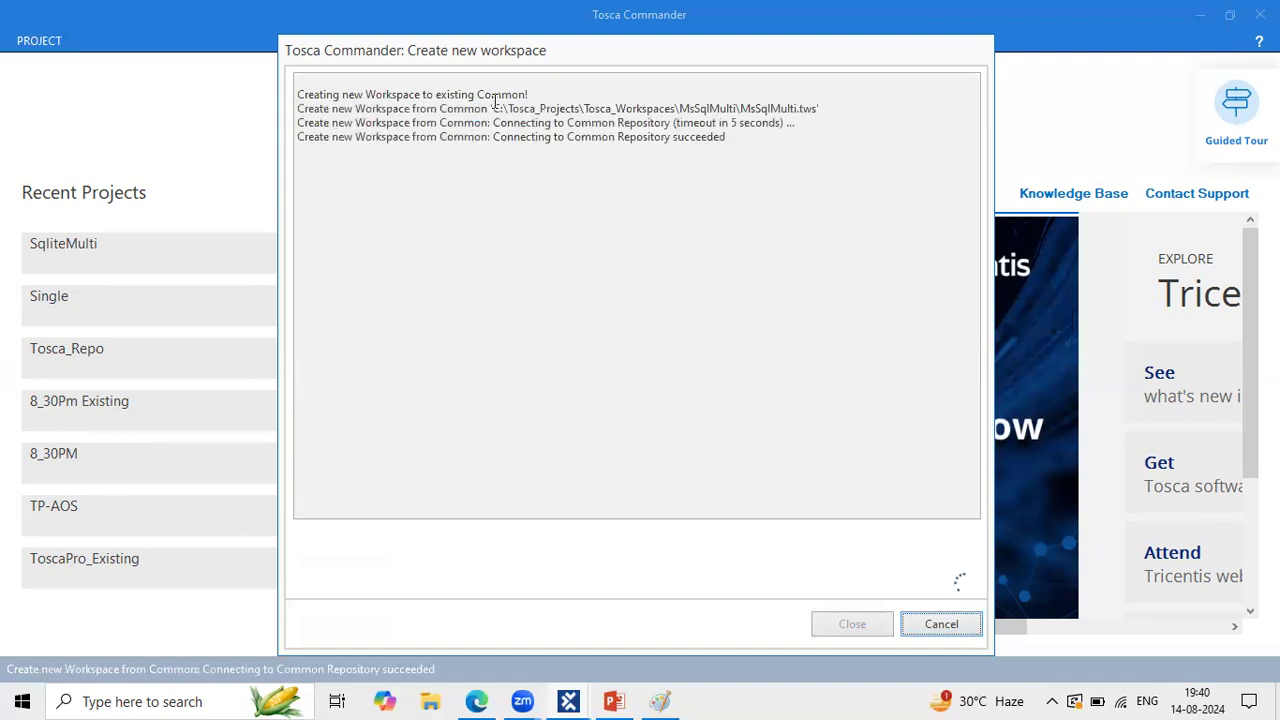
Step: Review the MsSqlMulti creation log lines while the workspace finishes building
{"action": "mouse_move", "coordinate": [436, 94]}
{"action": "left_mouse_down"}
{"action": "mouse_move", "coordinate": [532, 92]}
{"action": "mouse_move", "coordinate": [437, 80]}
{"action": "left_mouse_up"}
{"action": "left_click", "coordinate": [467, 94]}
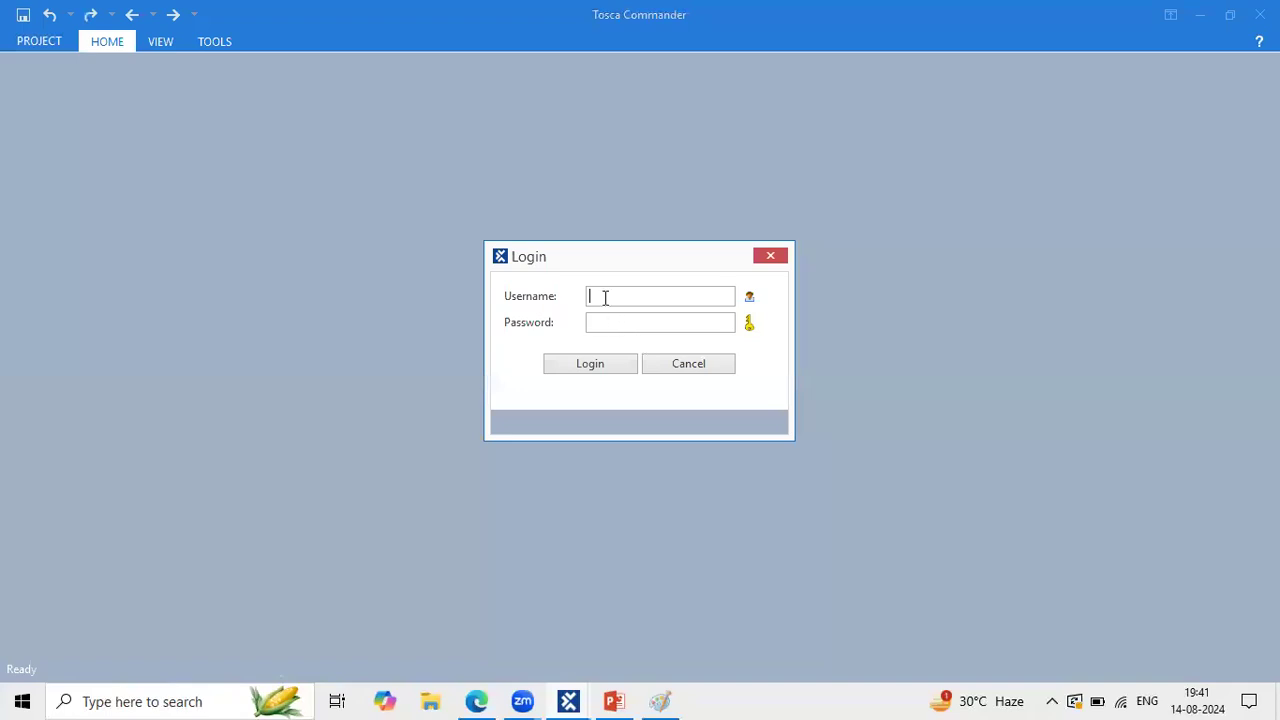
Step: Log in to MsSqlMulti with the admin username and view the Approved Test cases folder details
{"action": "type", "text": "Am"}
{"action": "key", "text": "BackSpace"}
{"action": "type", "text": "dmin"}
{"action": "left_click", "coordinate": [593, 367]}
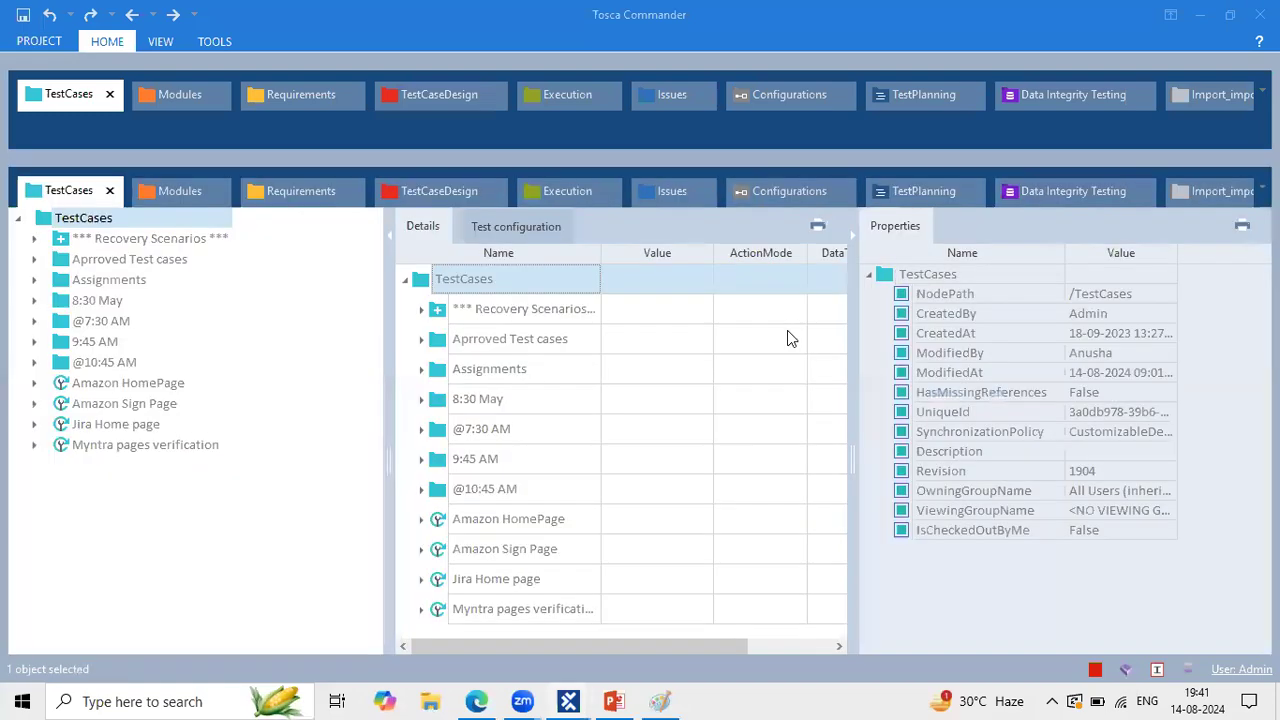
{"action": "left_click", "coordinate": [788, 334]}
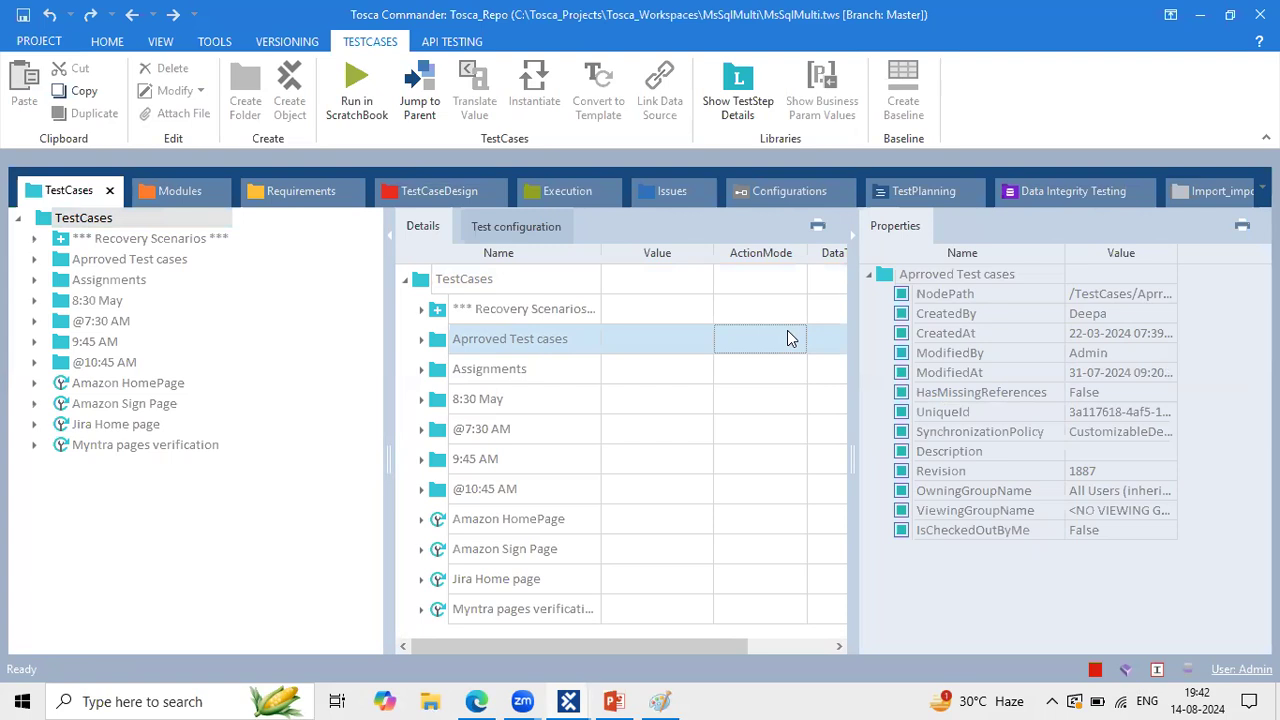
Step: Snip the Home ribbon's check-in and checkout commands, then open the Jira Home page test case
{"action": "left_click", "coordinate": [107, 41]}
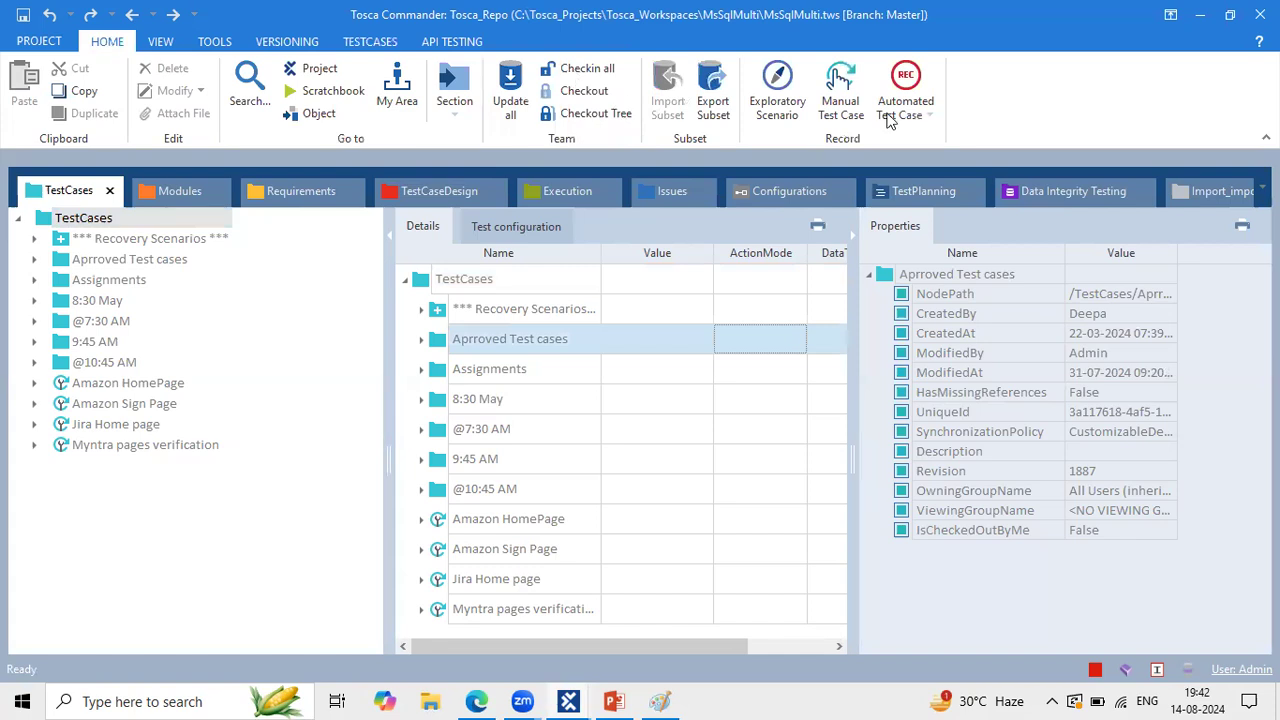
{"action": "left_click_drag", "start_coordinate": [638, 130], "coordinate": [484, 72]}
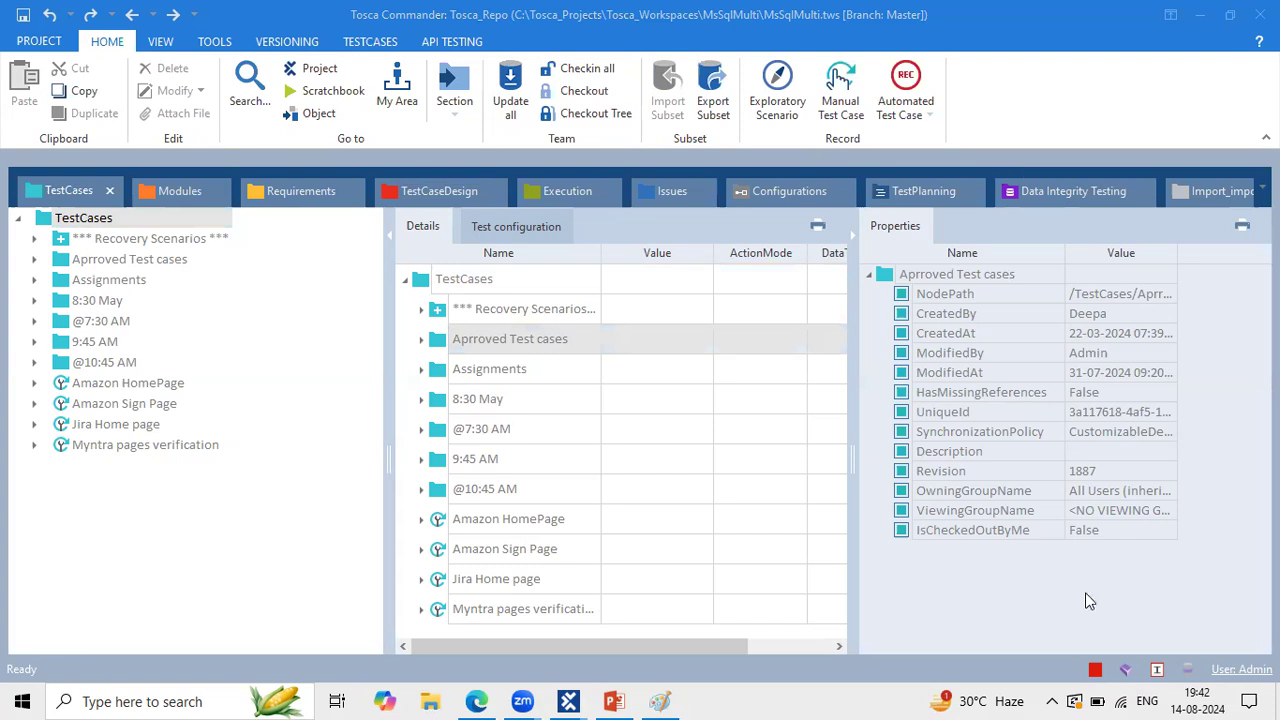
{"action": "left_click", "coordinate": [111, 426]}
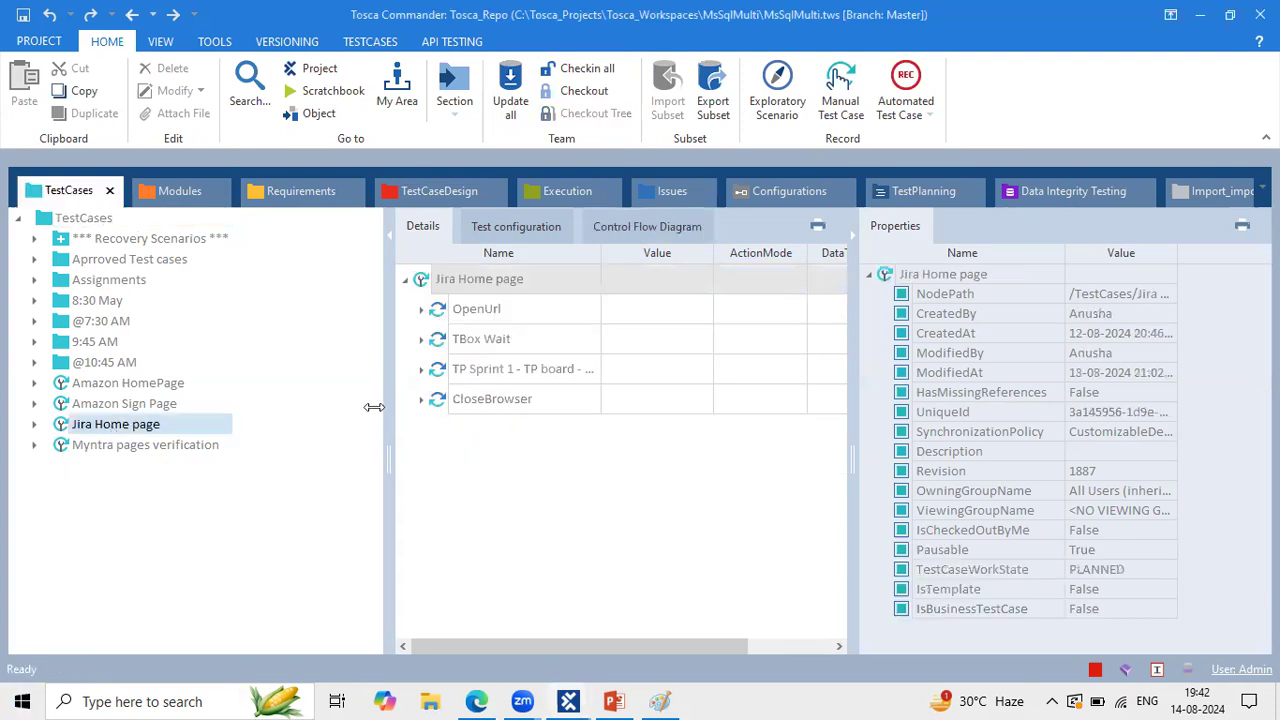
Step: Check out the Jira Home page test case for editing
{"action": "left_click_drag", "start_coordinate": [380, 403], "coordinate": [241, 388]}
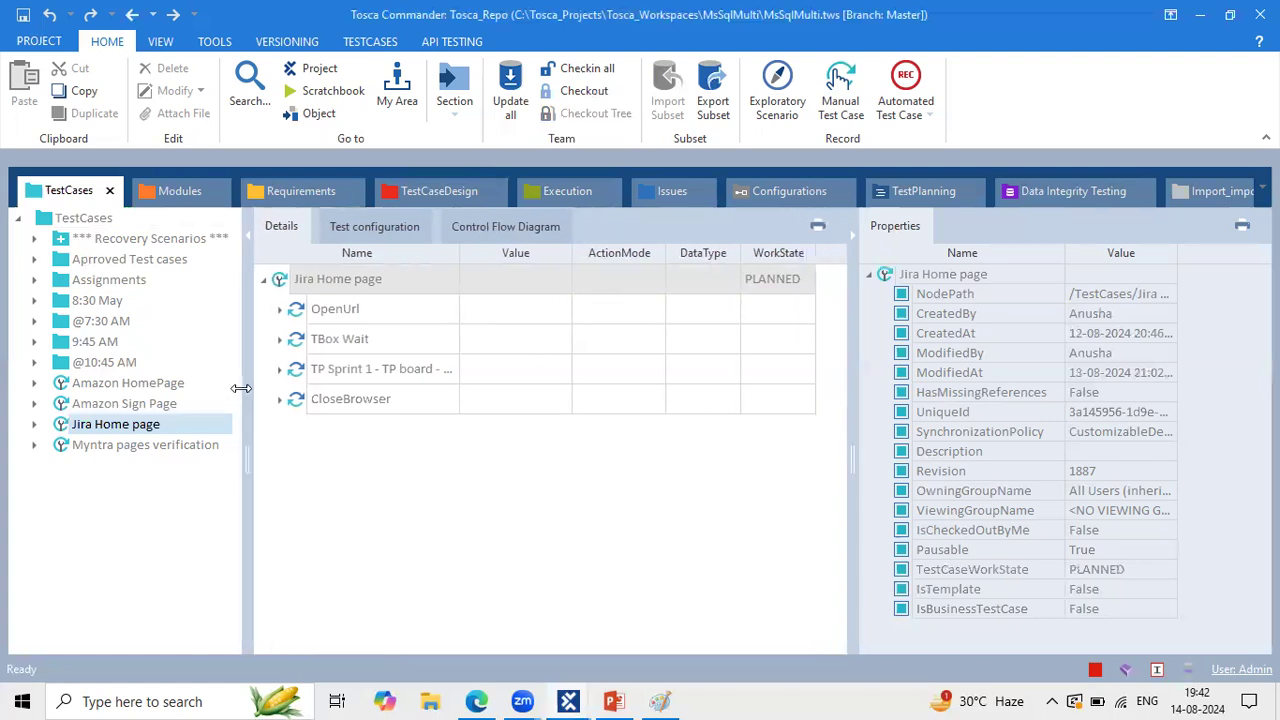
{"action": "left_click", "coordinate": [279, 283]}
{"action": "left_click", "coordinate": [578, 90]}
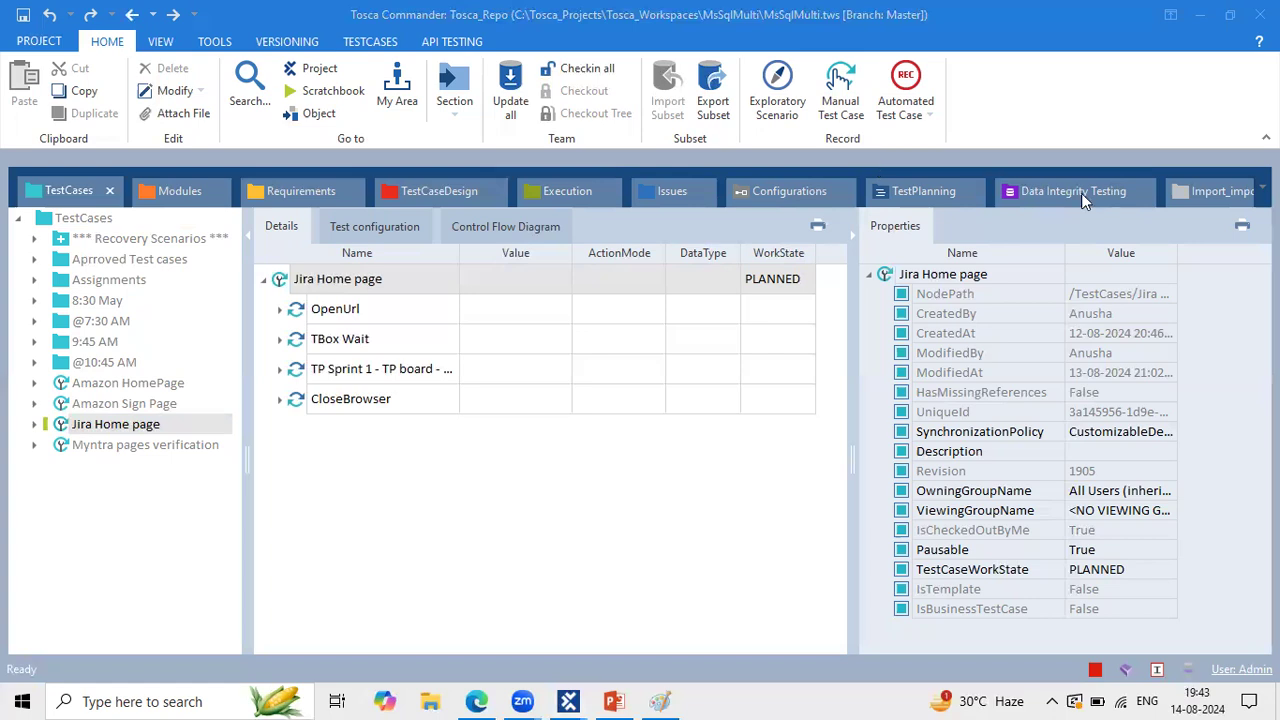
Step: Hide the Properties panel, inspect the TP Sprint and TBox Wait steps, then bring SqliteMulti forward
{"action": "left_click", "coordinate": [504, 428]}
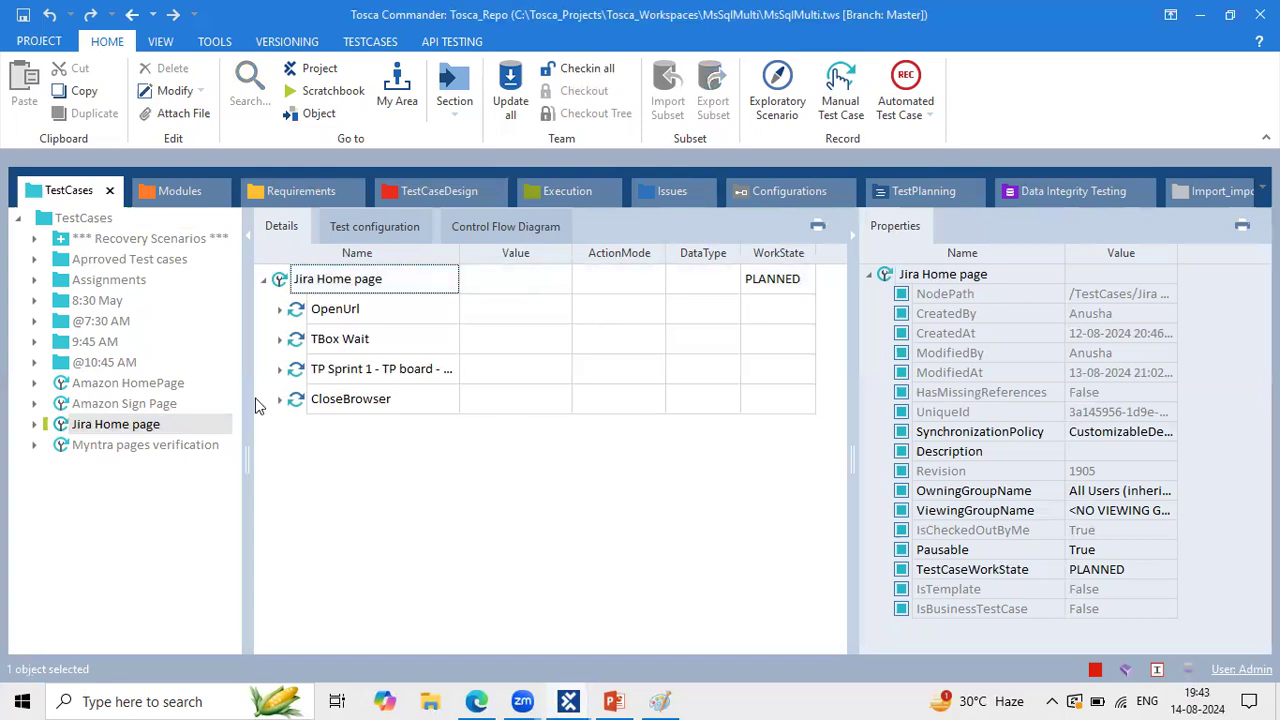
{"action": "left_click", "coordinate": [852, 236]}
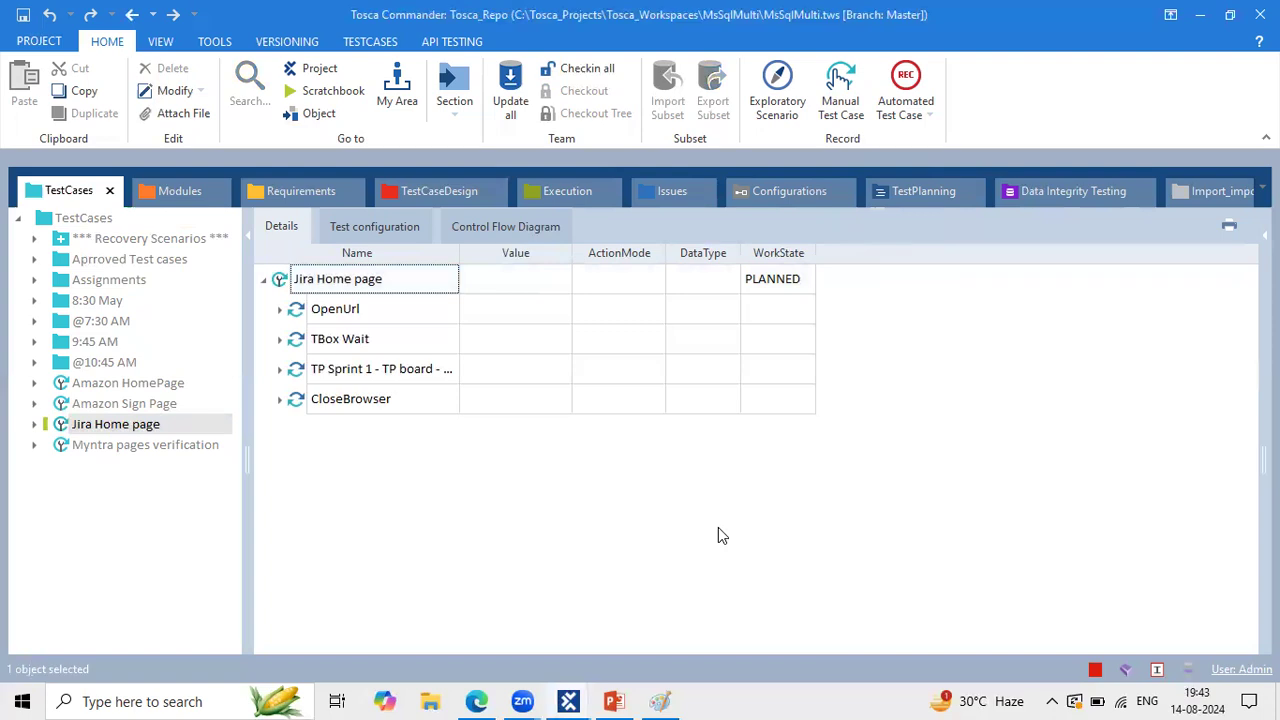
{"action": "left_click", "coordinate": [280, 369]}
{"action": "left_click", "coordinate": [280, 369]}
{"action": "left_click", "coordinate": [617, 357]}
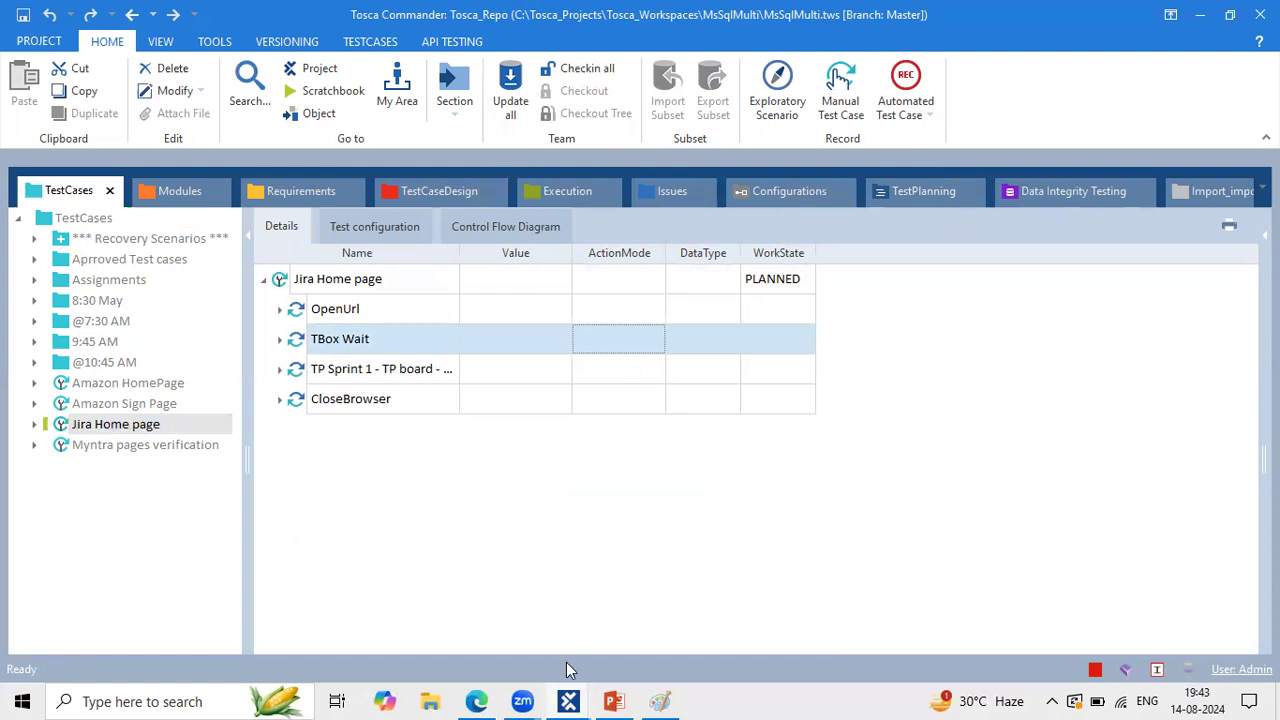
{"action": "left_click", "coordinate": [569, 701]}
{"action": "left_click", "coordinate": [592, 600]}
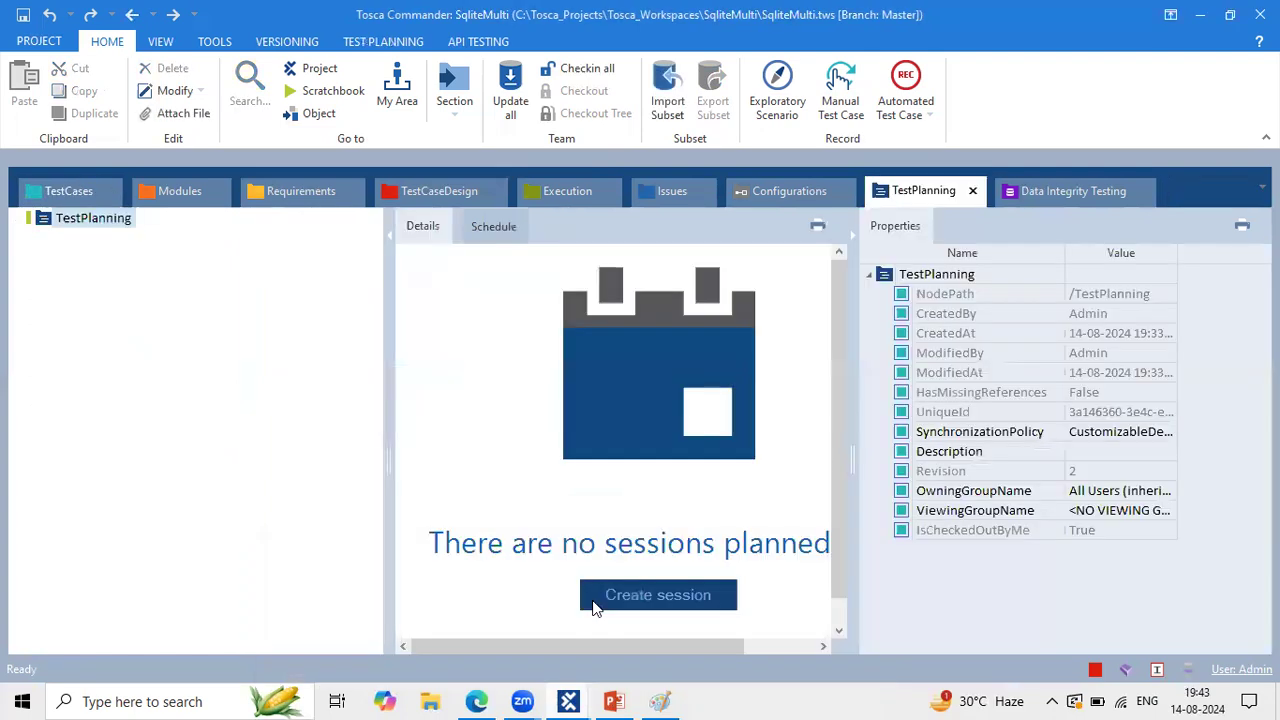
Step: Glance at the Single and SqliteMulti TestCases, then return to MsSqlMulti's CloseBrowser step
{"action": "left_click", "coordinate": [569, 701]}
{"action": "left_click", "coordinate": [416, 600]}
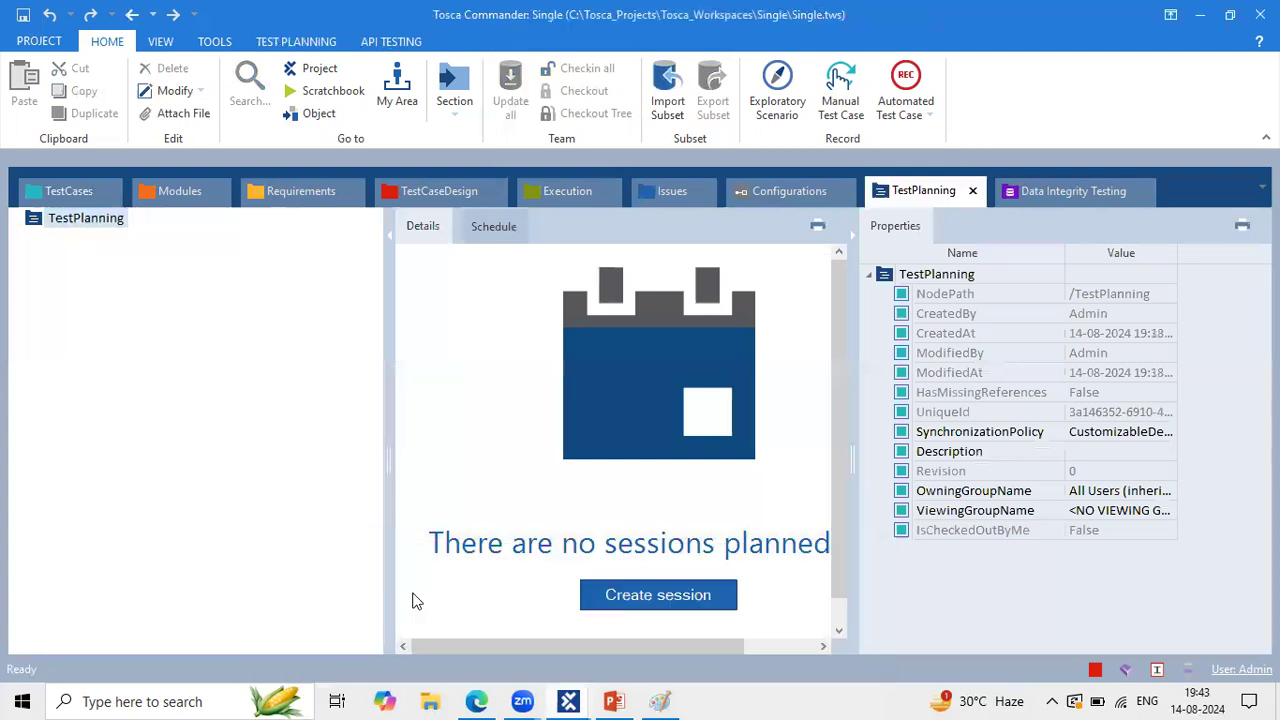
{"action": "left_click", "coordinate": [584, 692]}
{"action": "mouse_move", "coordinate": [587, 697]}
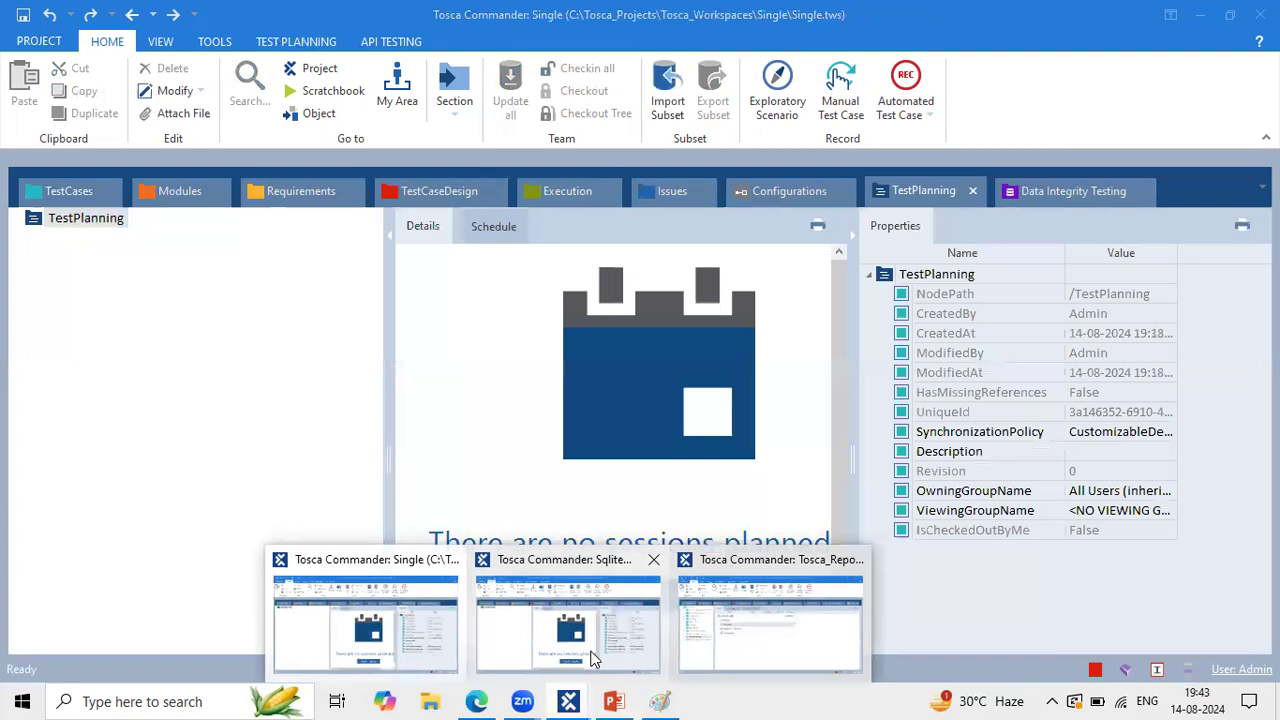
{"action": "left_click", "coordinate": [590, 650]}
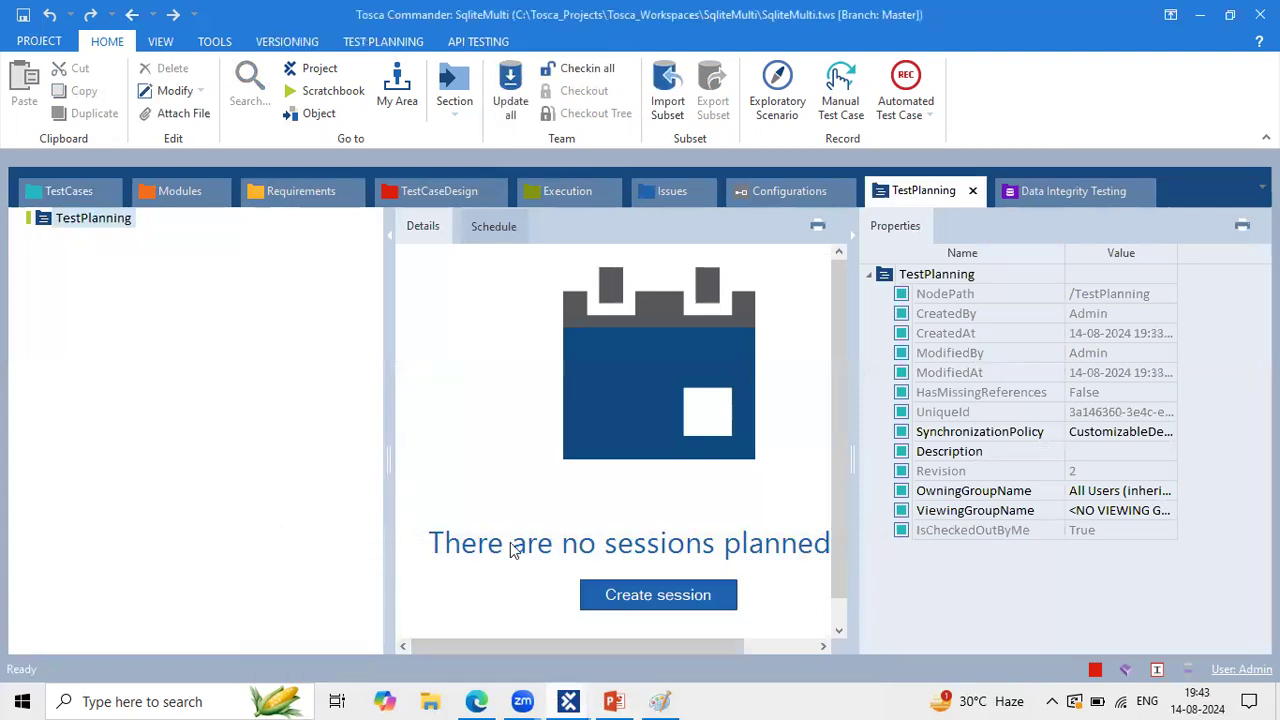
{"action": "left_click", "coordinate": [86, 188]}
{"action": "left_click", "coordinate": [568, 701]}
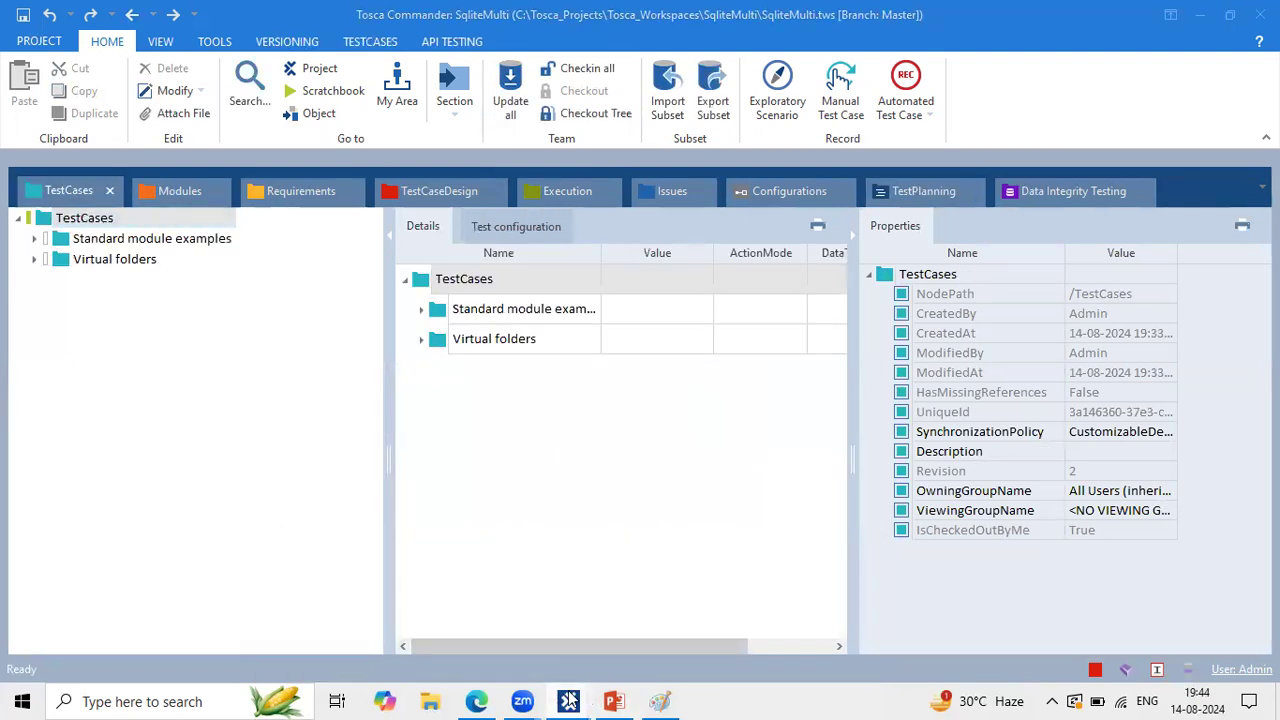
{"action": "left_click", "coordinate": [703, 612]}
{"action": "left_click", "coordinate": [565, 409]}
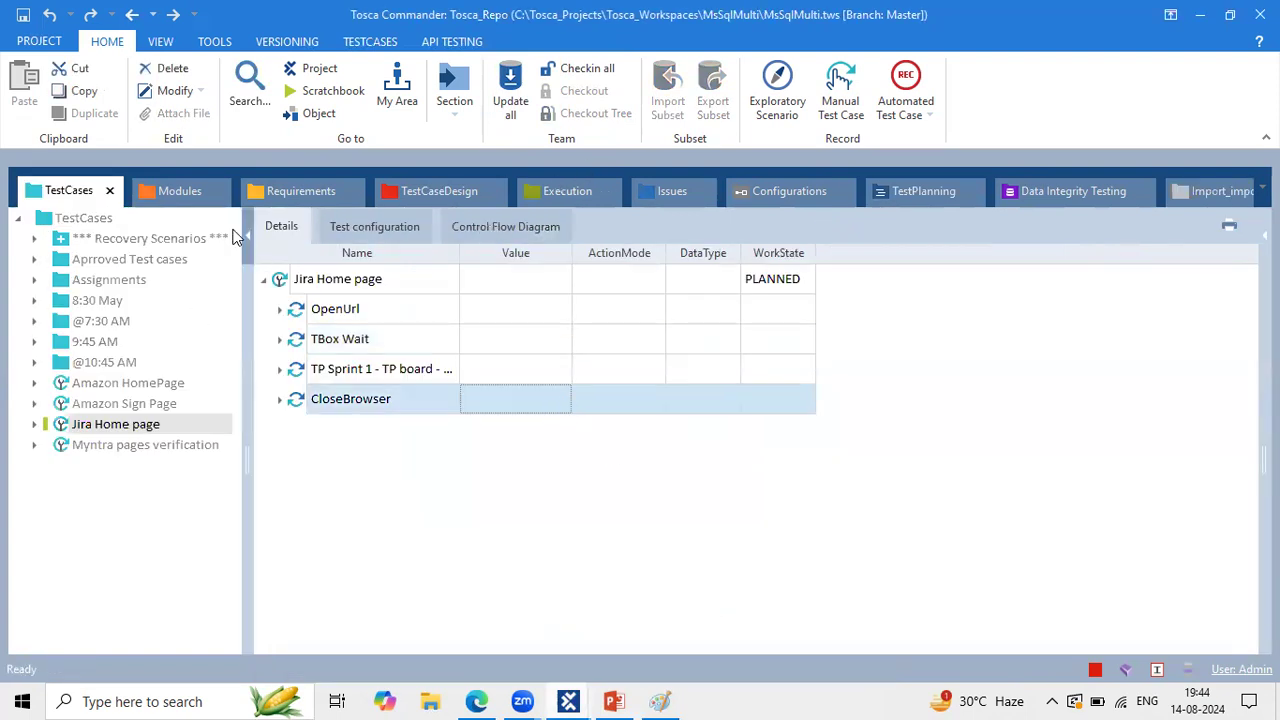
{"action": "left_click", "coordinate": [103, 261]}
{"action": "left_click", "coordinate": [100, 321]}
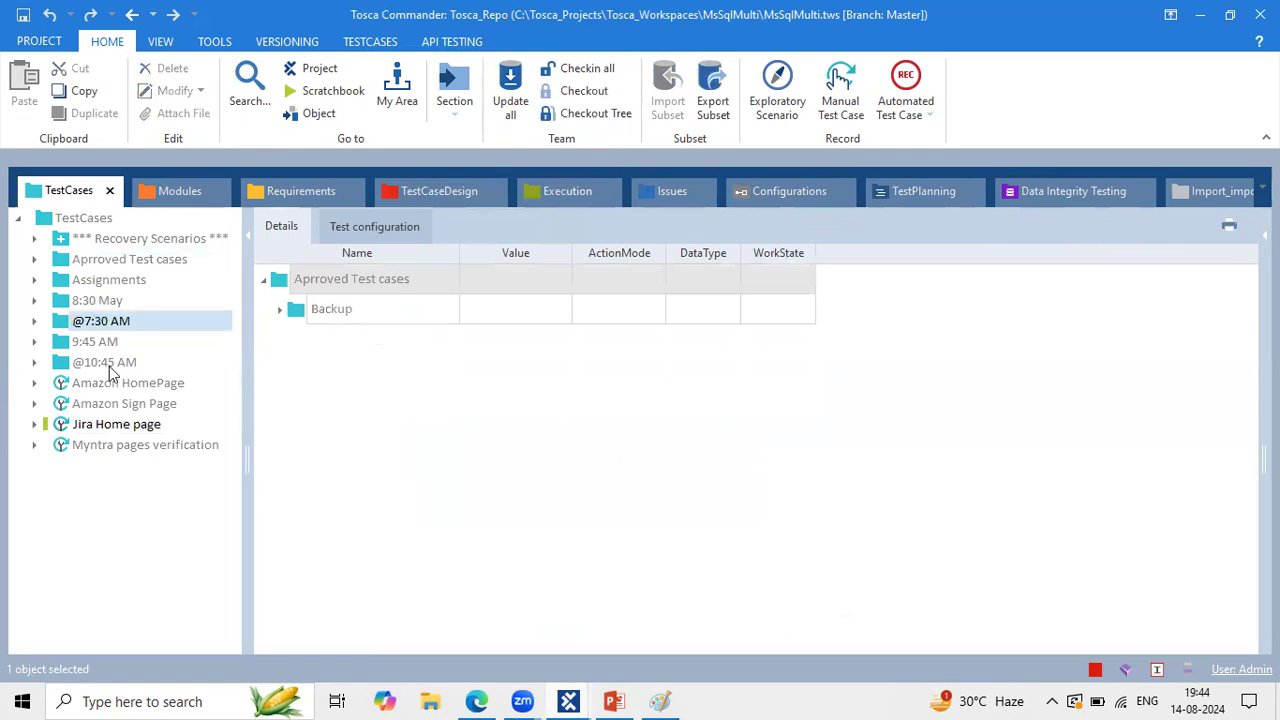
{"action": "left_click", "coordinate": [104, 362]}
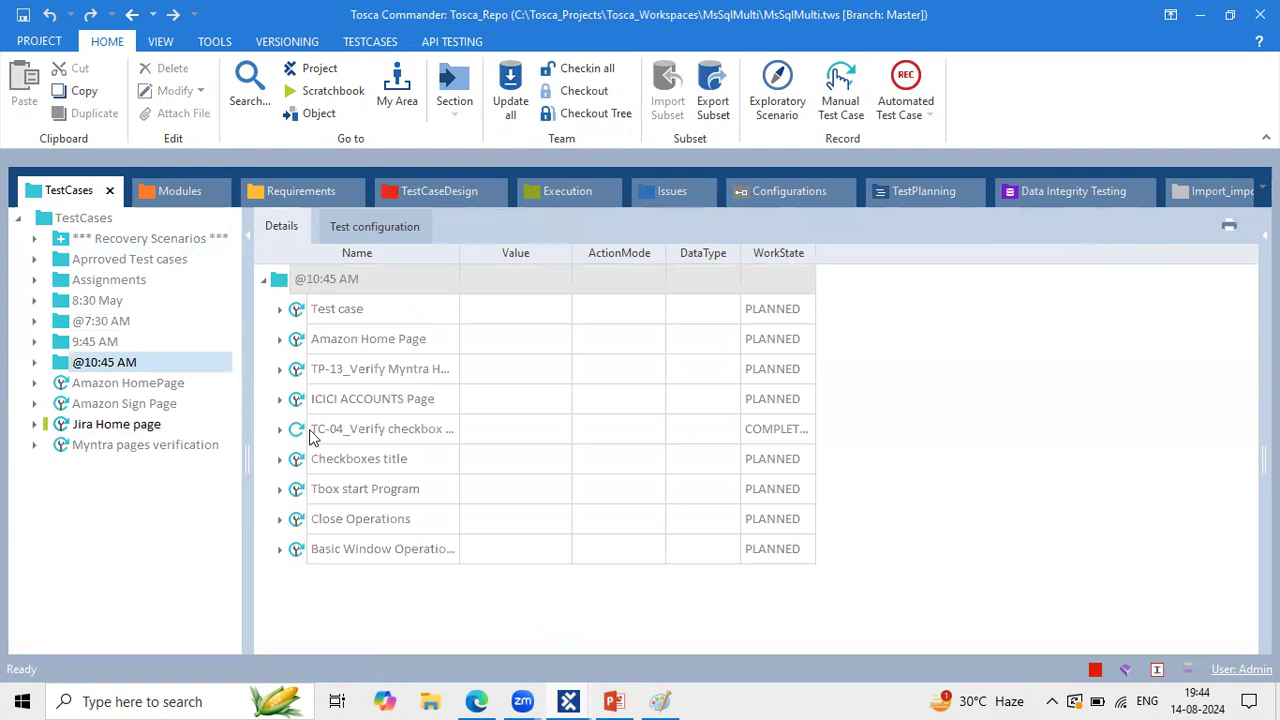
{"action": "left_click", "coordinate": [140, 403]}
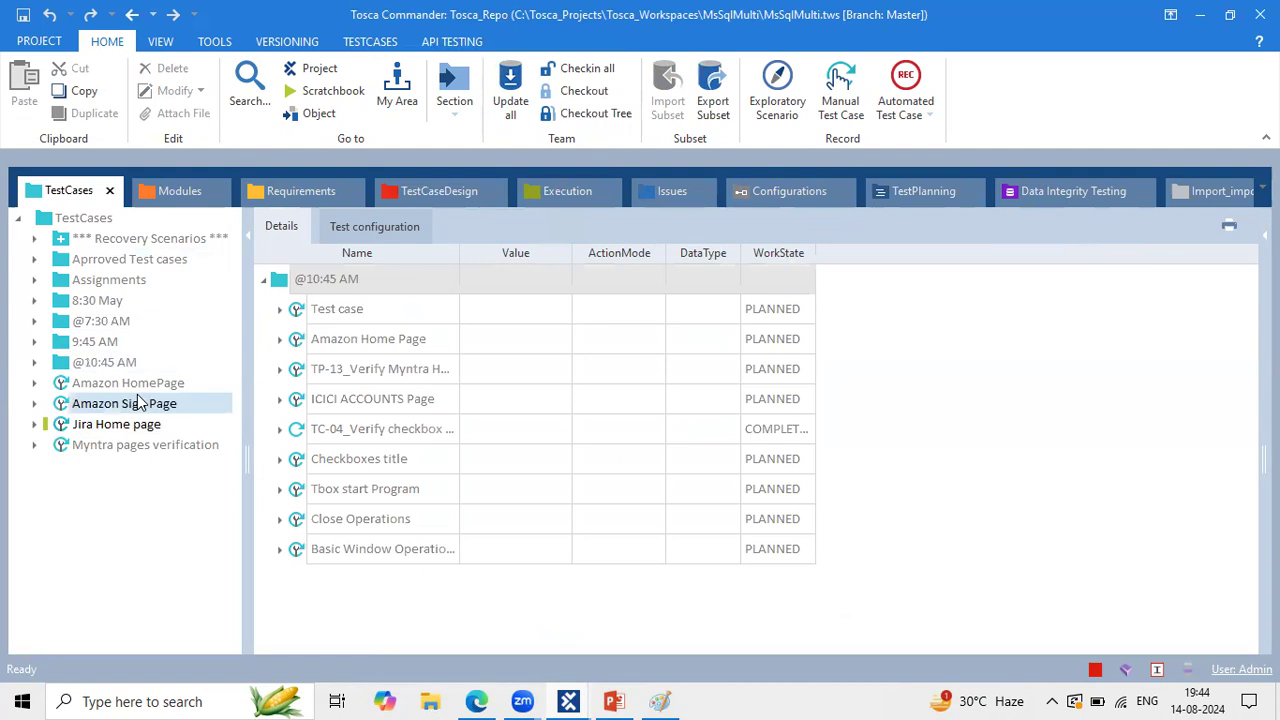
{"action": "left_click", "coordinate": [129, 424]}
{"action": "left_click", "coordinate": [145, 447]}
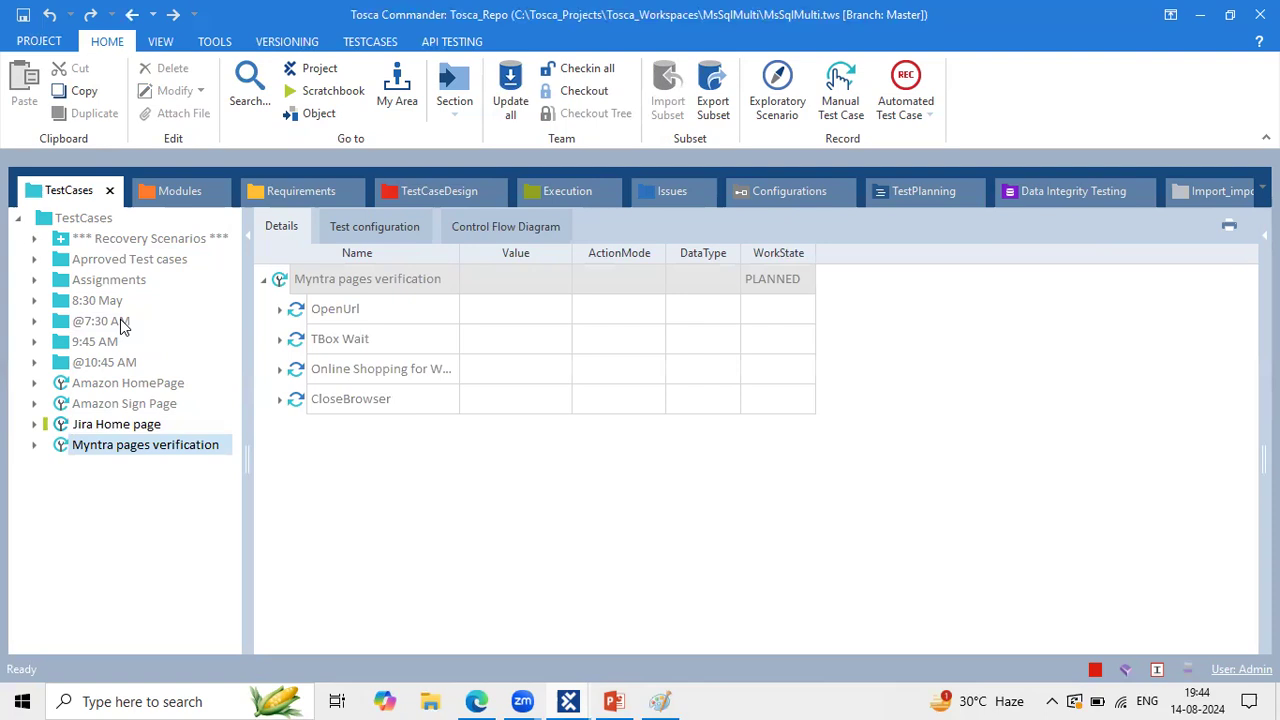
Step: Inspect the Myntra test case steps, trying to edit TBox Wait's action mode and name
{"action": "left_click", "coordinate": [650, 400]}
{"action": "left_click", "coordinate": [643, 350]}
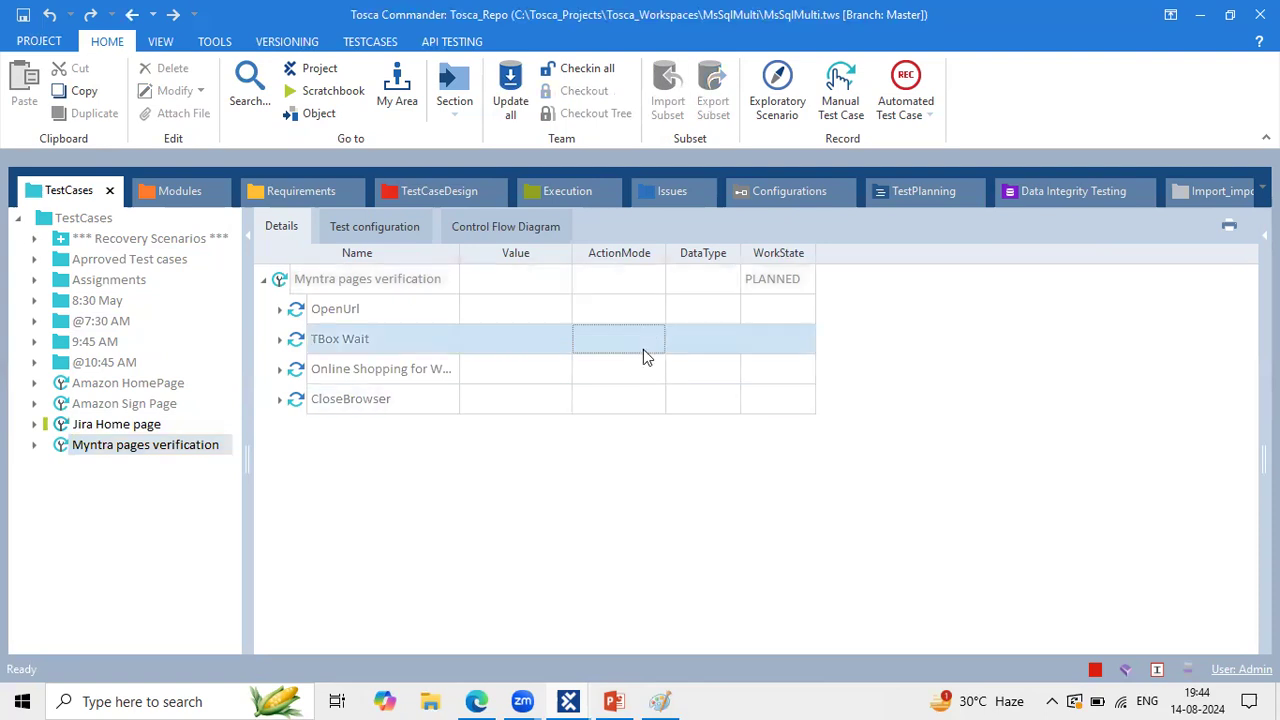
{"action": "left_click", "coordinate": [643, 349]}
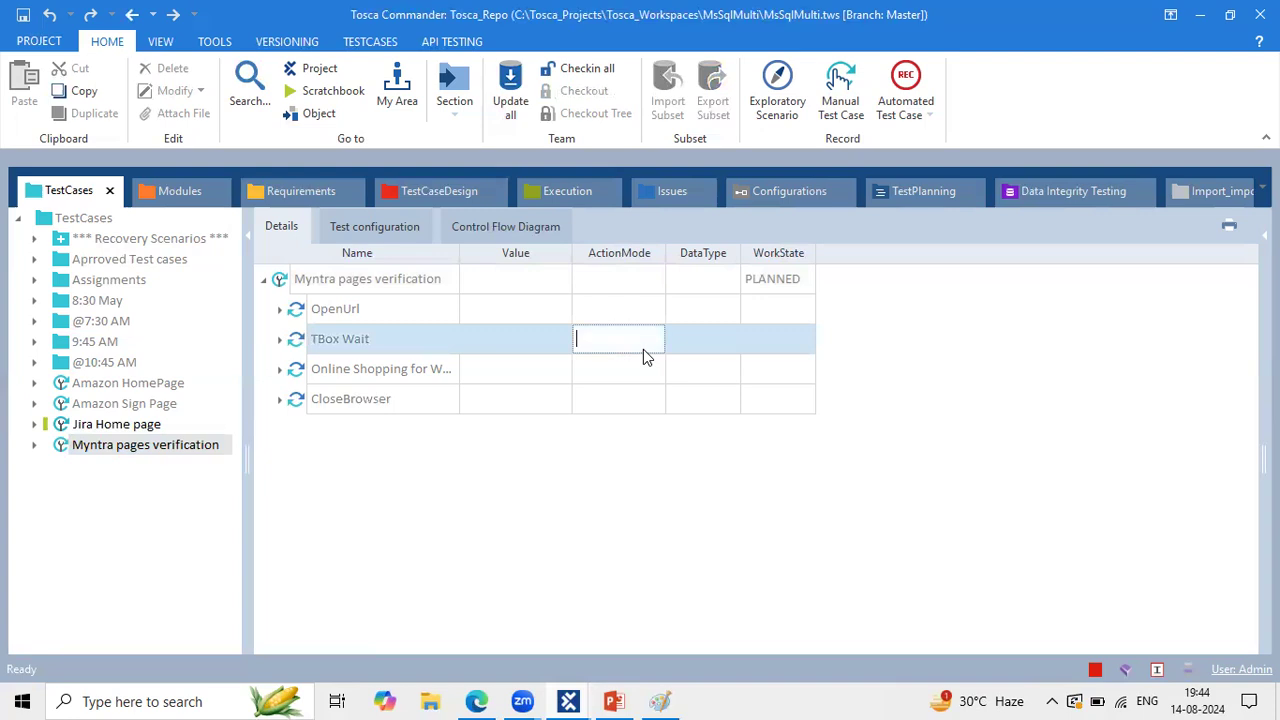
{"action": "left_click", "coordinate": [425, 330]}
{"action": "left_click", "coordinate": [426, 340]}
{"action": "double_click", "coordinate": [426, 338]}
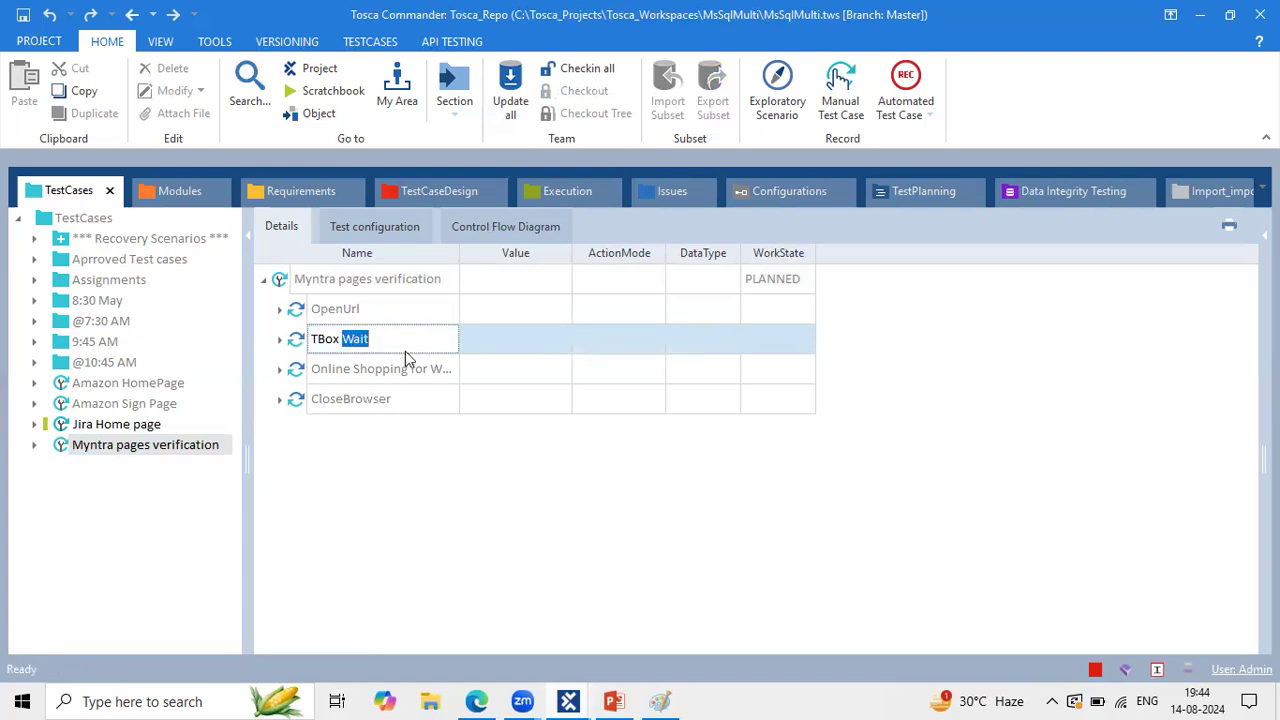
{"action": "left_click_drag", "start_coordinate": [388, 338], "coordinate": [308, 340]}
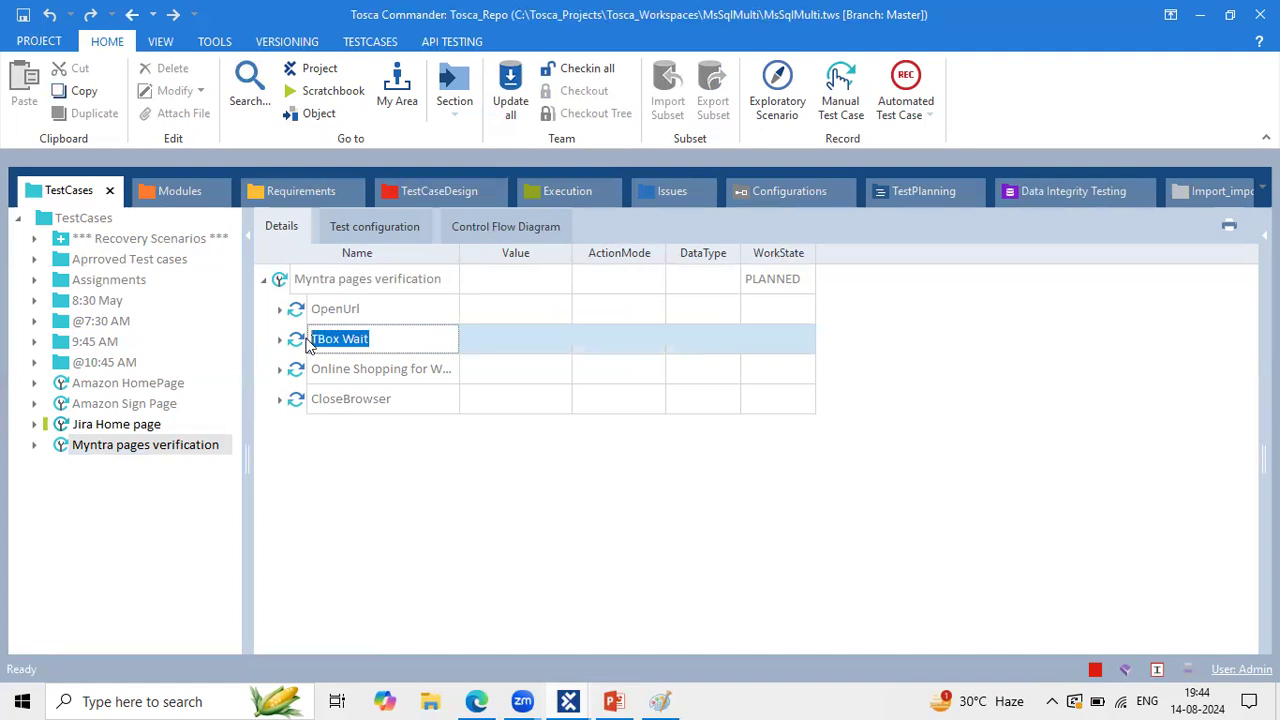
{"action": "left_click", "coordinate": [418, 369]}
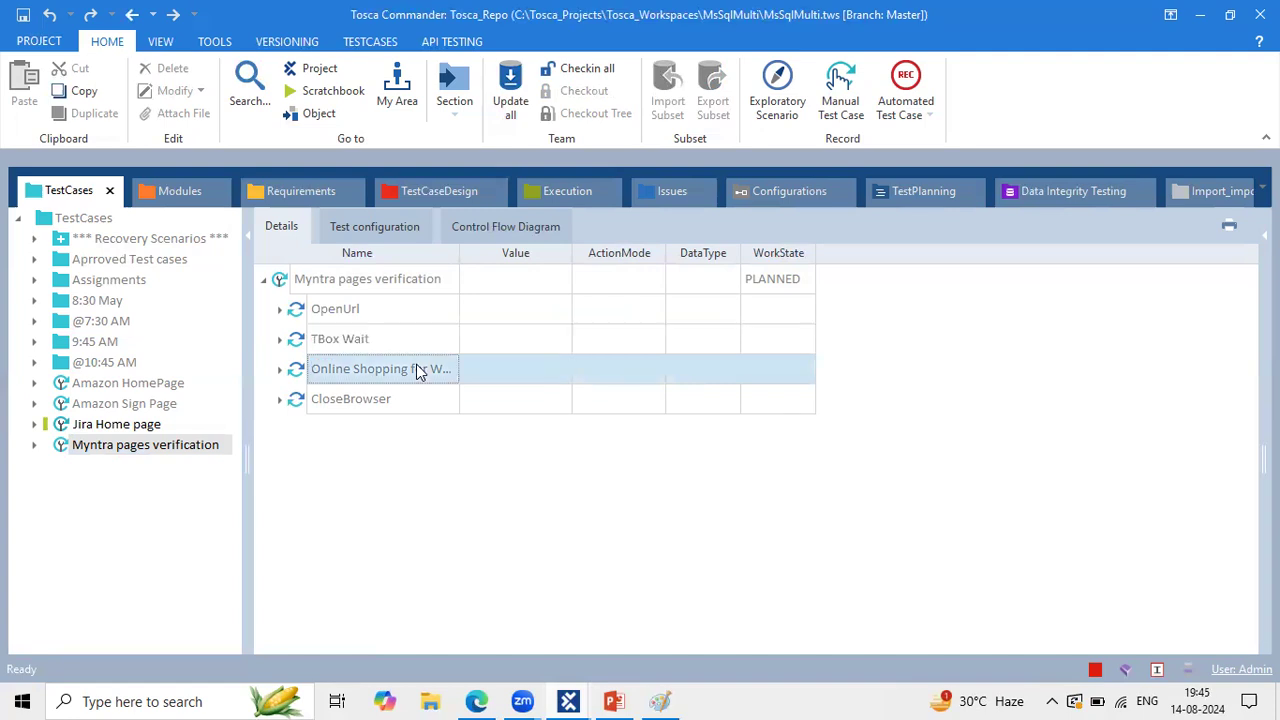
{"action": "left_click", "coordinate": [454, 289]}
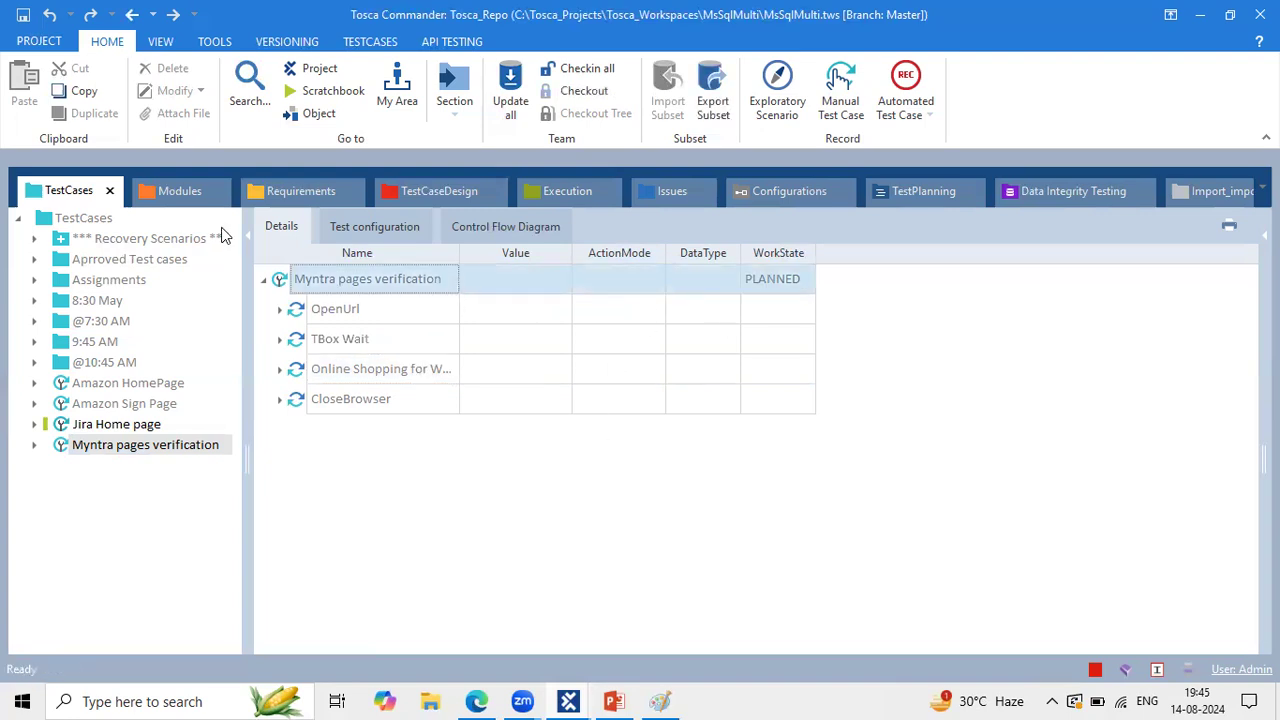
Step: Confirm the project's common repository type is MS SQL Server, then switch to the Single window
{"action": "left_click", "coordinate": [49, 38]}
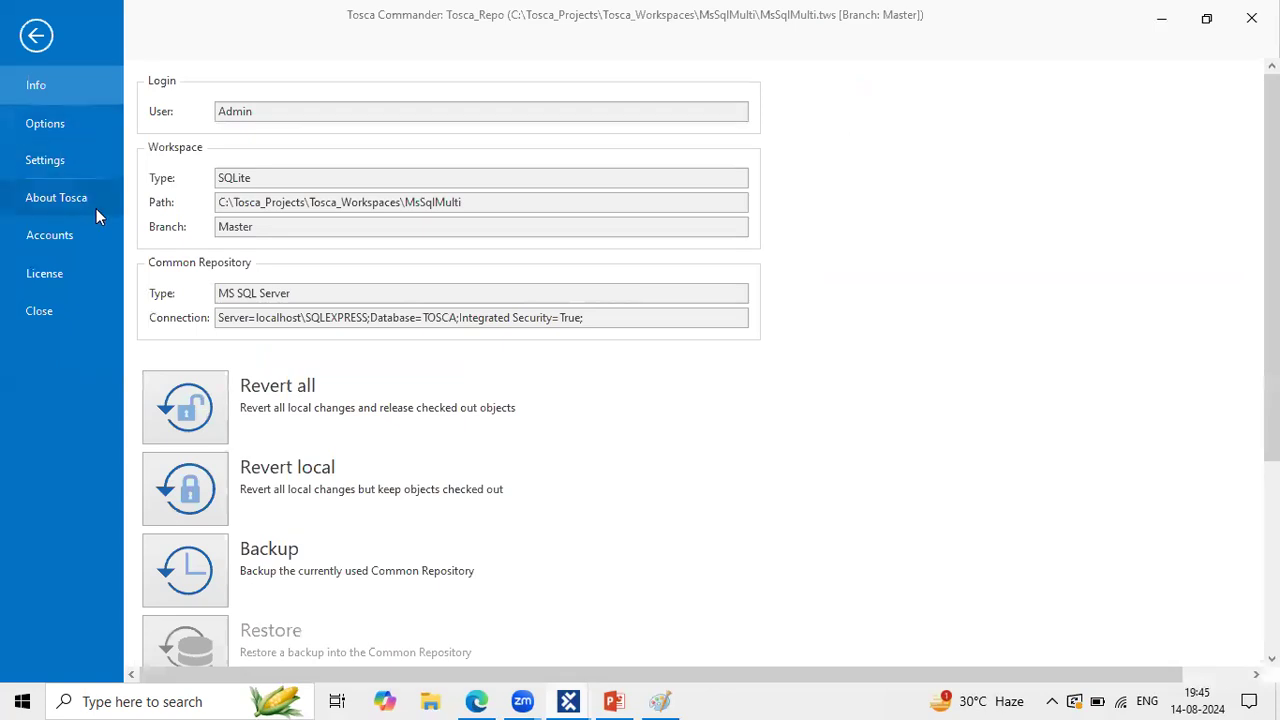
{"action": "left_click", "coordinate": [301, 295]}
{"action": "left_click_drag", "start_coordinate": [301, 295], "coordinate": [180, 292]}
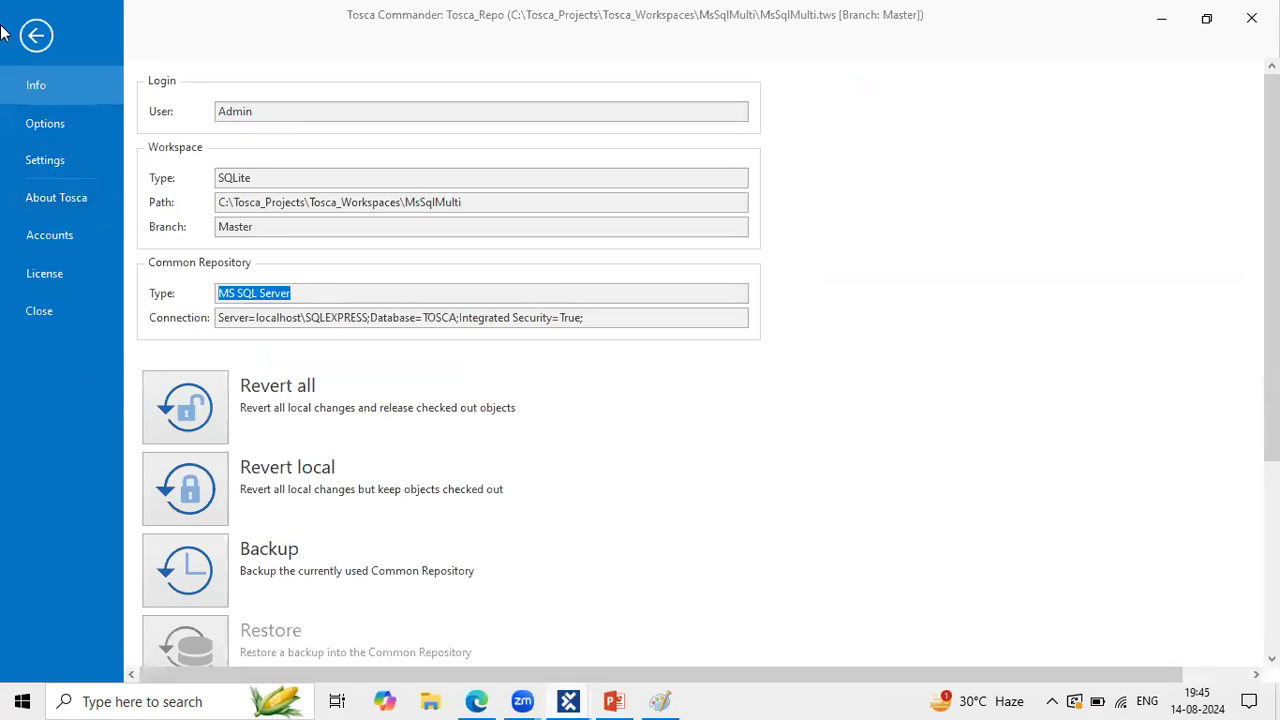
{"action": "left_click", "coordinate": [36, 34]}
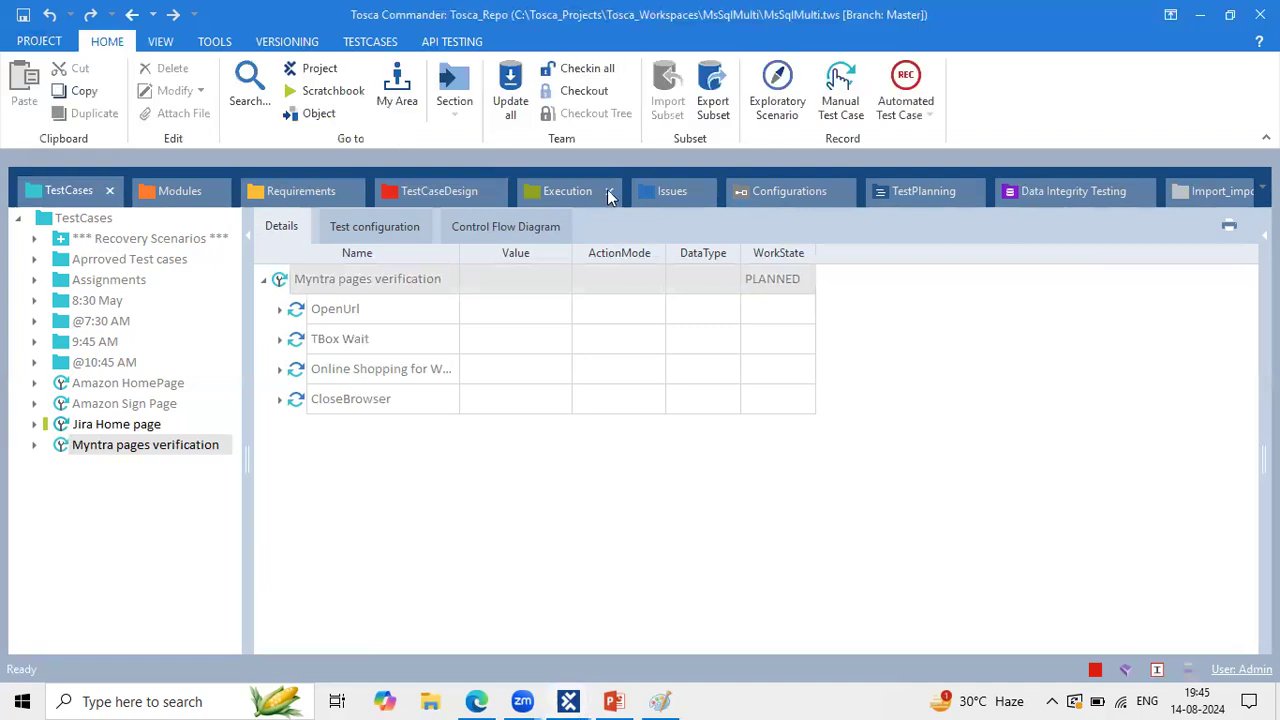
{"action": "left_click", "coordinate": [605, 700]}
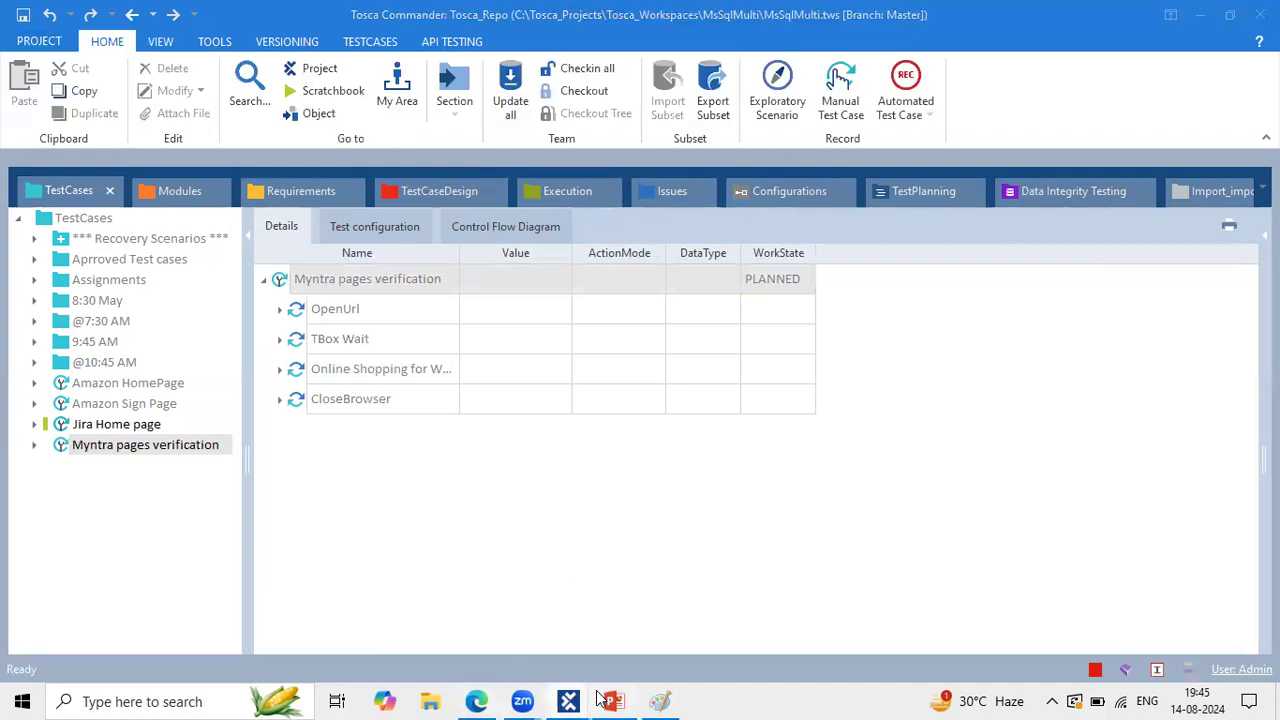
Step: In the Single workspace, snip the unavailable team features and view TestCases' Virtual folders
{"action": "mouse_move", "coordinate": [570, 700]}
{"action": "left_click", "coordinate": [452, 630]}
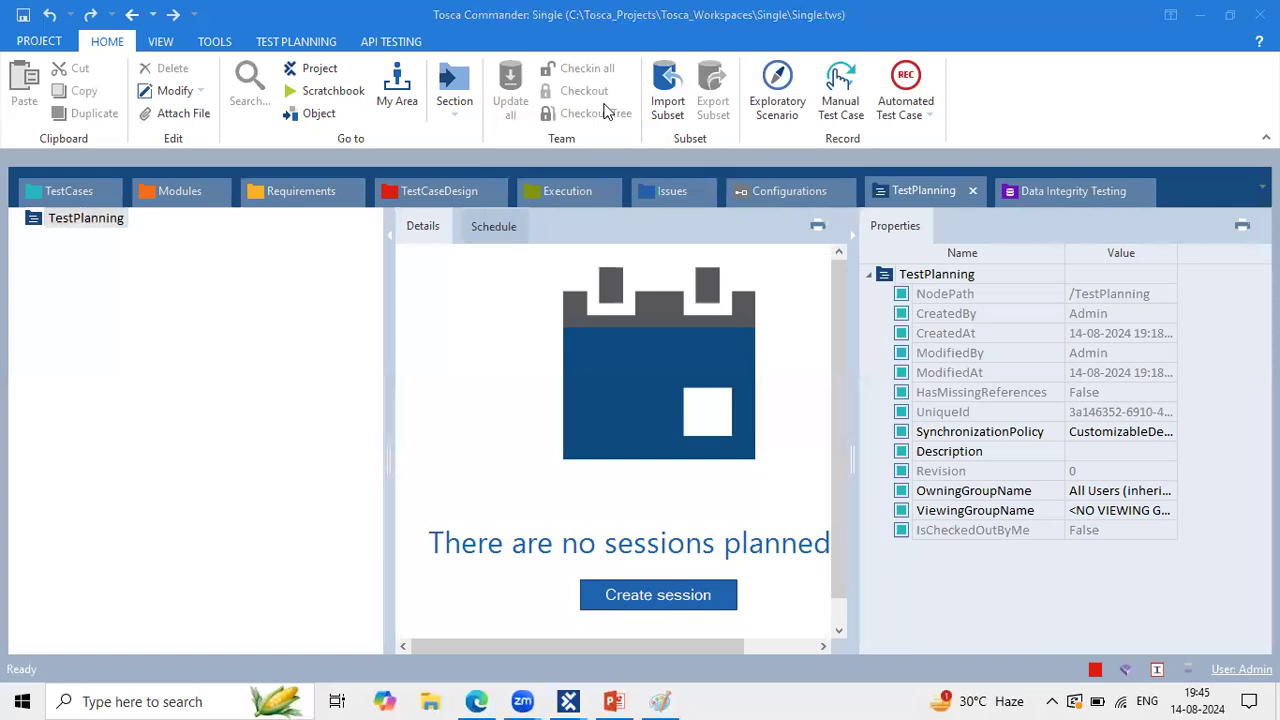
{"action": "left_click_drag", "start_coordinate": [489, 52], "coordinate": [641, 133]}
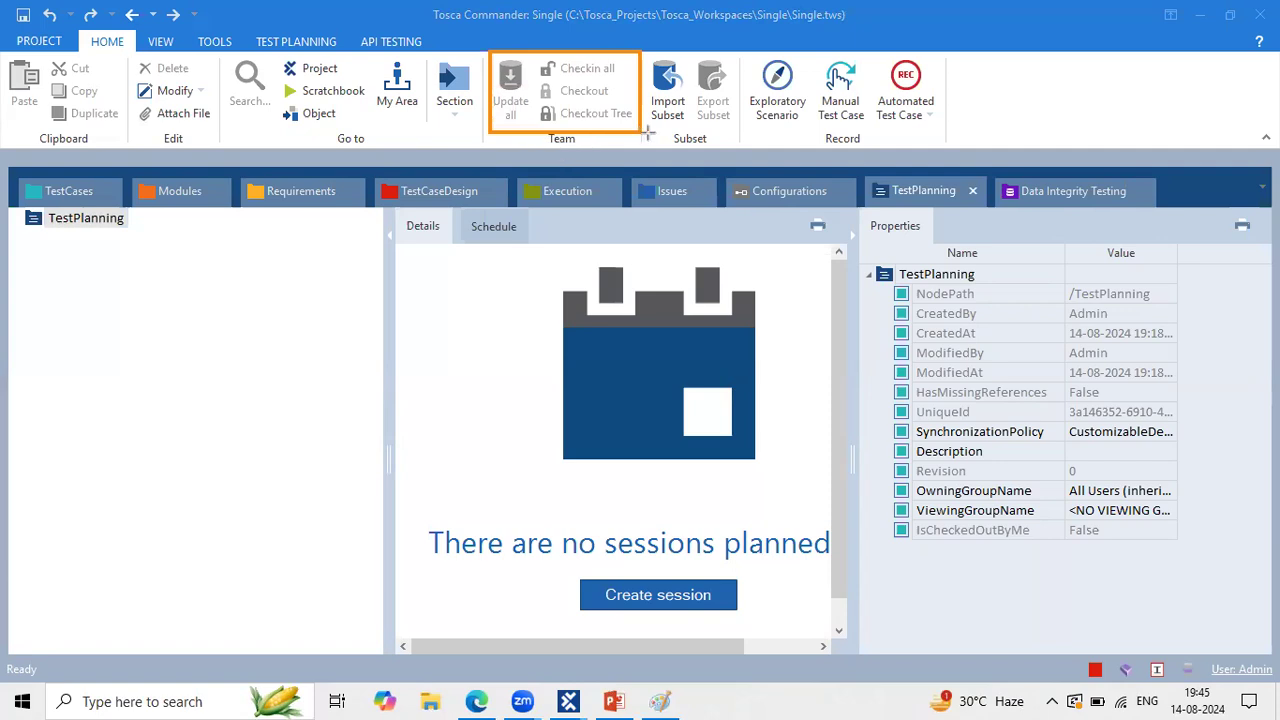
{"action": "left_click", "coordinate": [66, 196]}
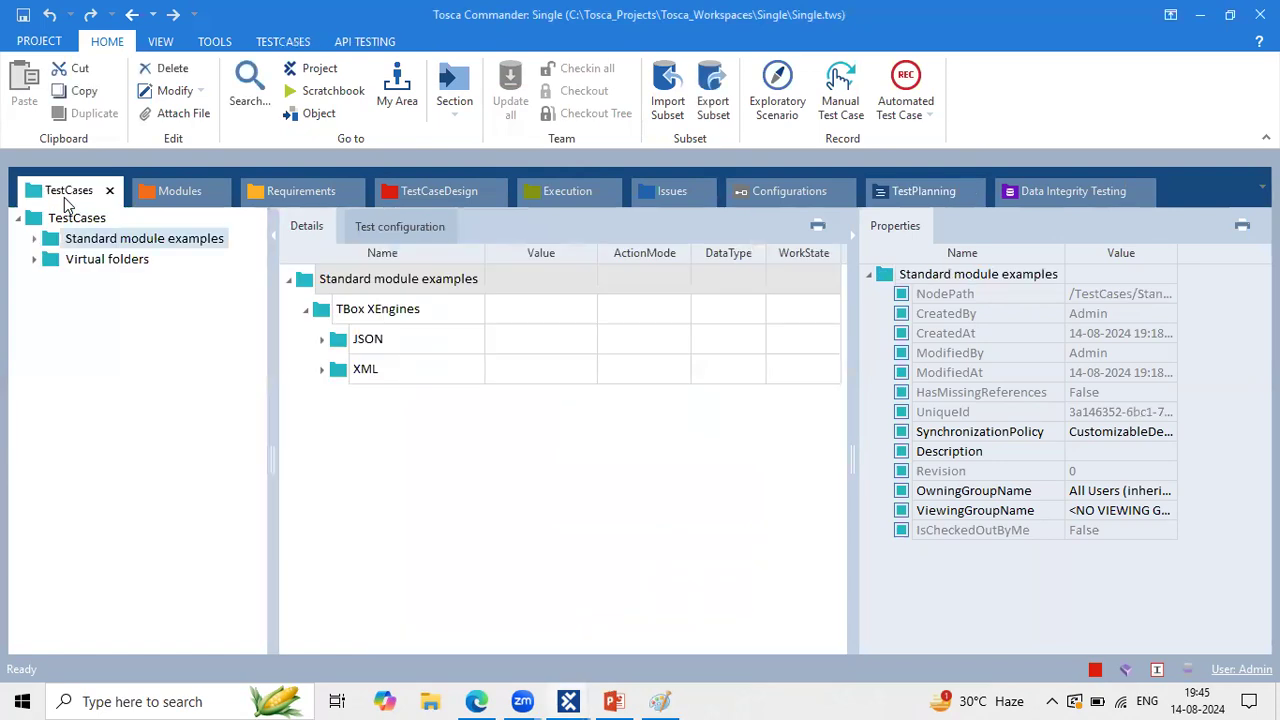
{"action": "left_click", "coordinate": [87, 261]}
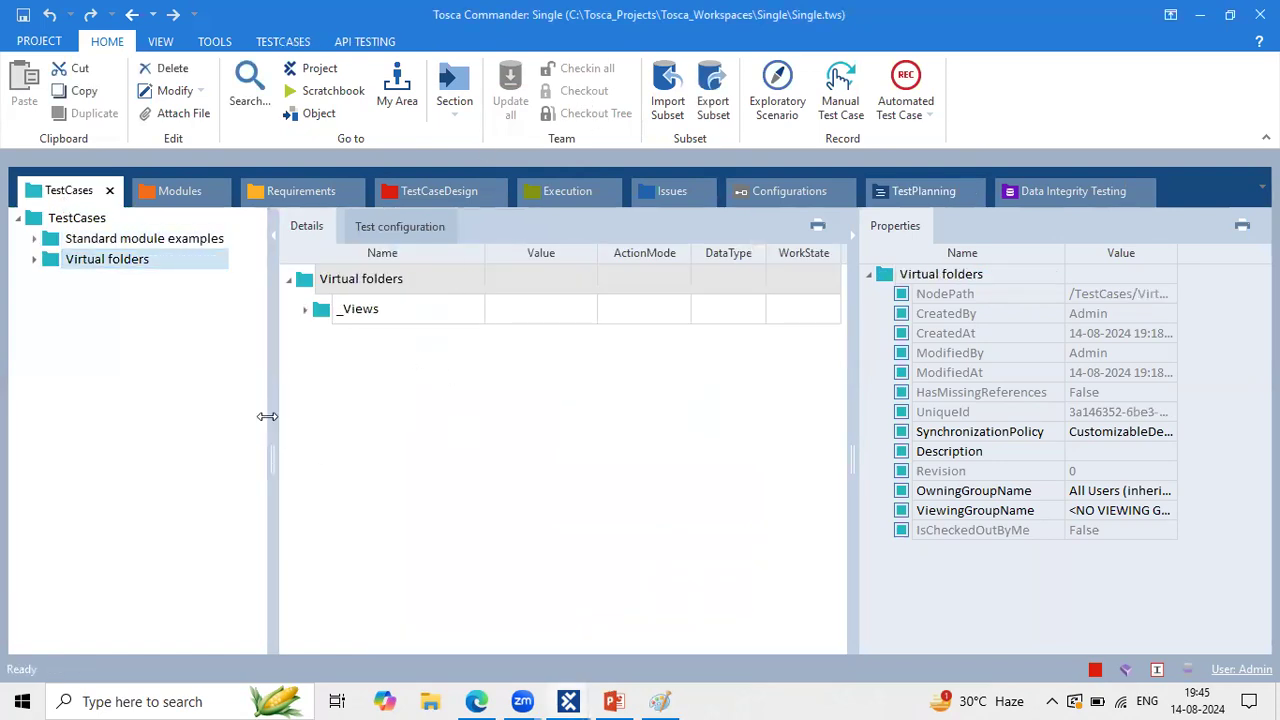
{"action": "left_click_drag", "start_coordinate": [270, 412], "coordinate": [258, 412]}
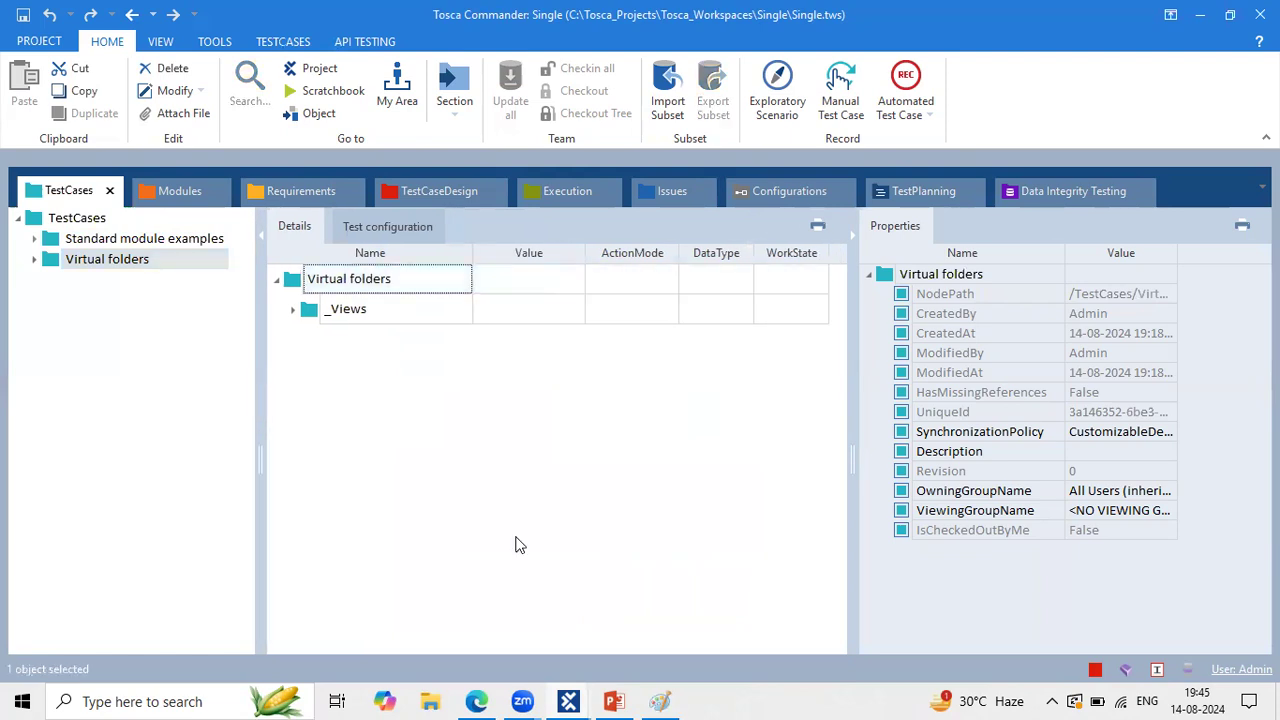
Step: Back in MsSqlMulti, check out the Amazon HomePage test case
{"action": "mouse_move", "coordinate": [568, 701]}
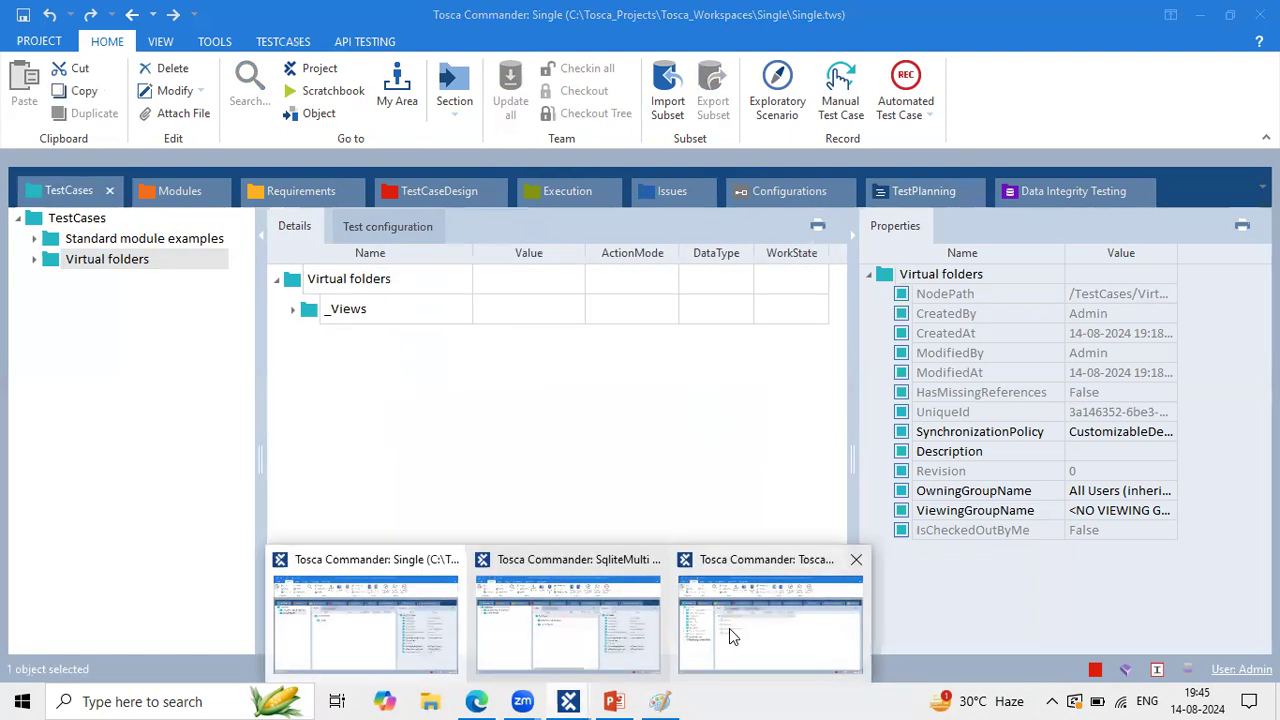
{"action": "left_click", "coordinate": [729, 628]}
{"action": "left_click", "coordinate": [118, 428]}
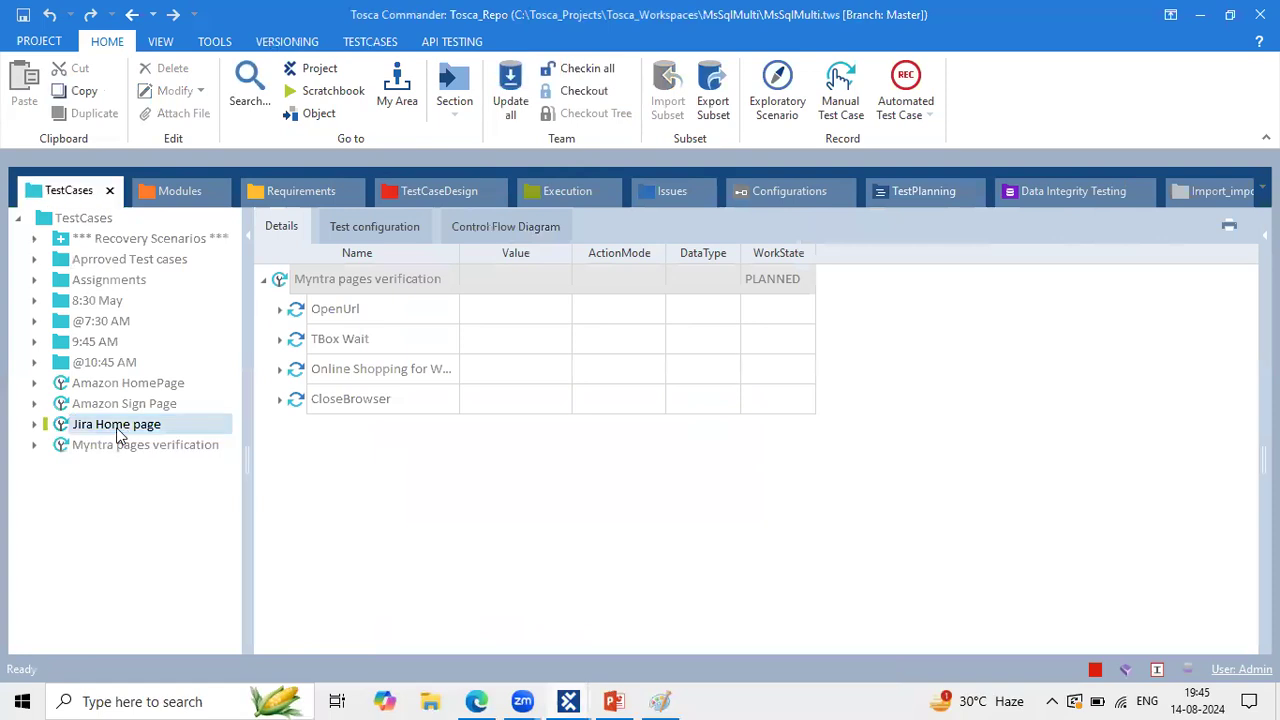
{"action": "left_click", "coordinate": [113, 447]}
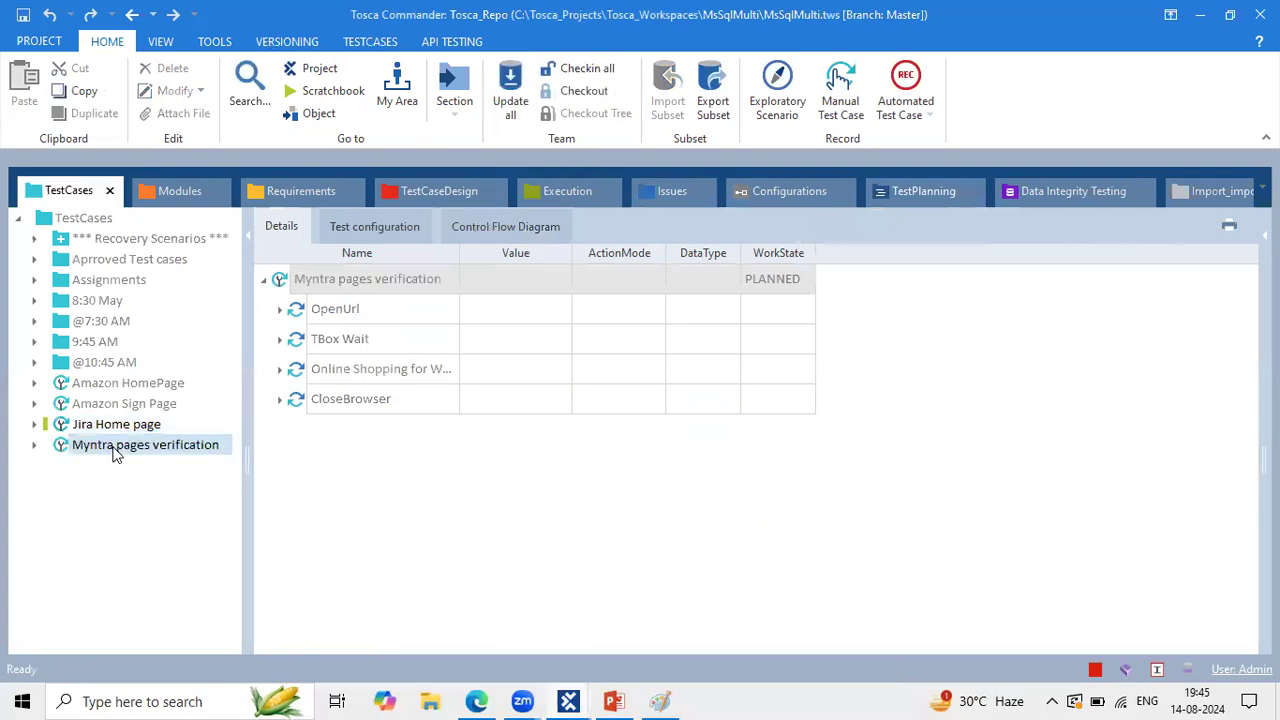
{"action": "left_click", "coordinate": [134, 386]}
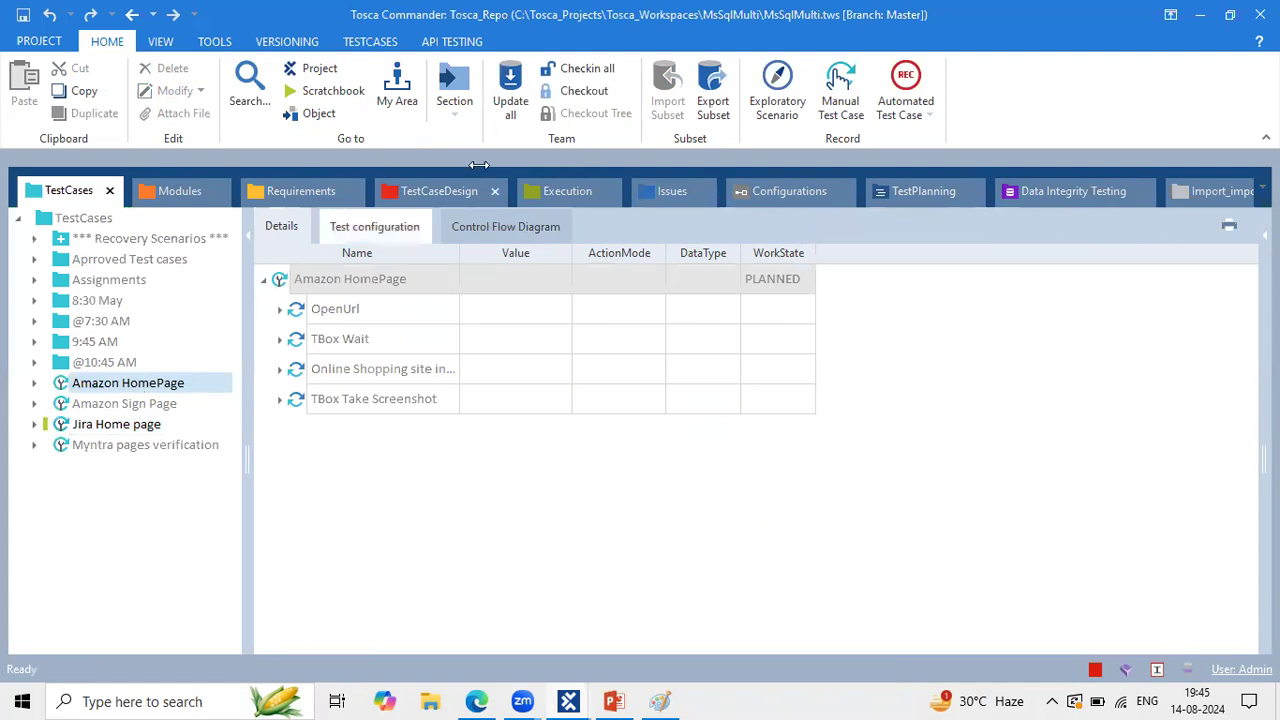
{"action": "left_click", "coordinate": [588, 90]}
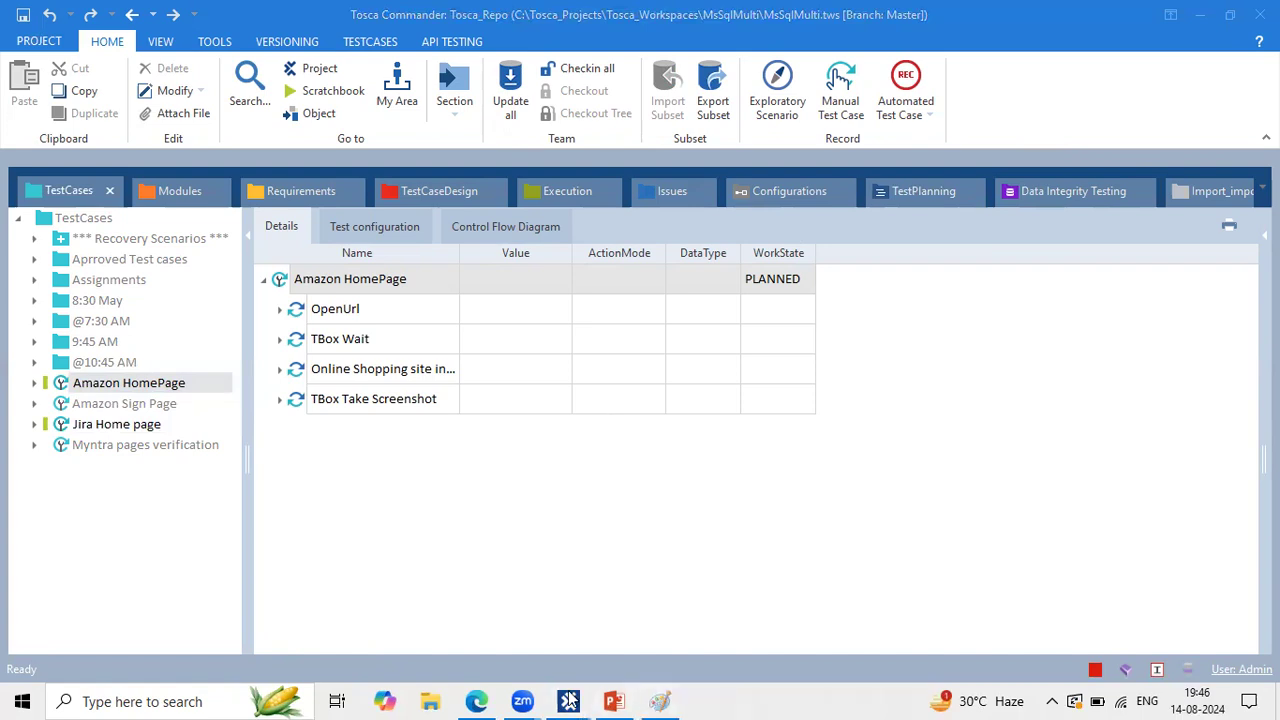
{"action": "mouse_move", "coordinate": [568, 701]}
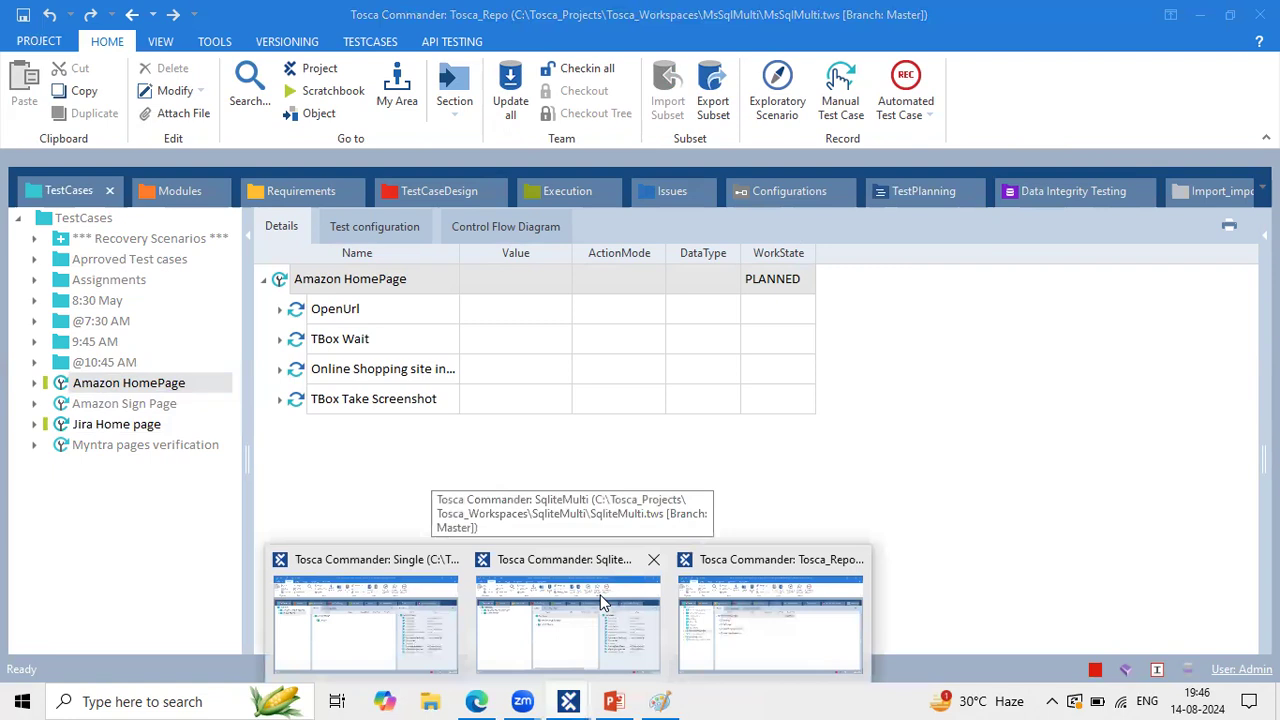
Step: In SqliteMulti, view the Standard module examples and Virtual folders contents
{"action": "left_click", "coordinate": [615, 630]}
{"action": "left_click", "coordinate": [122, 238]}
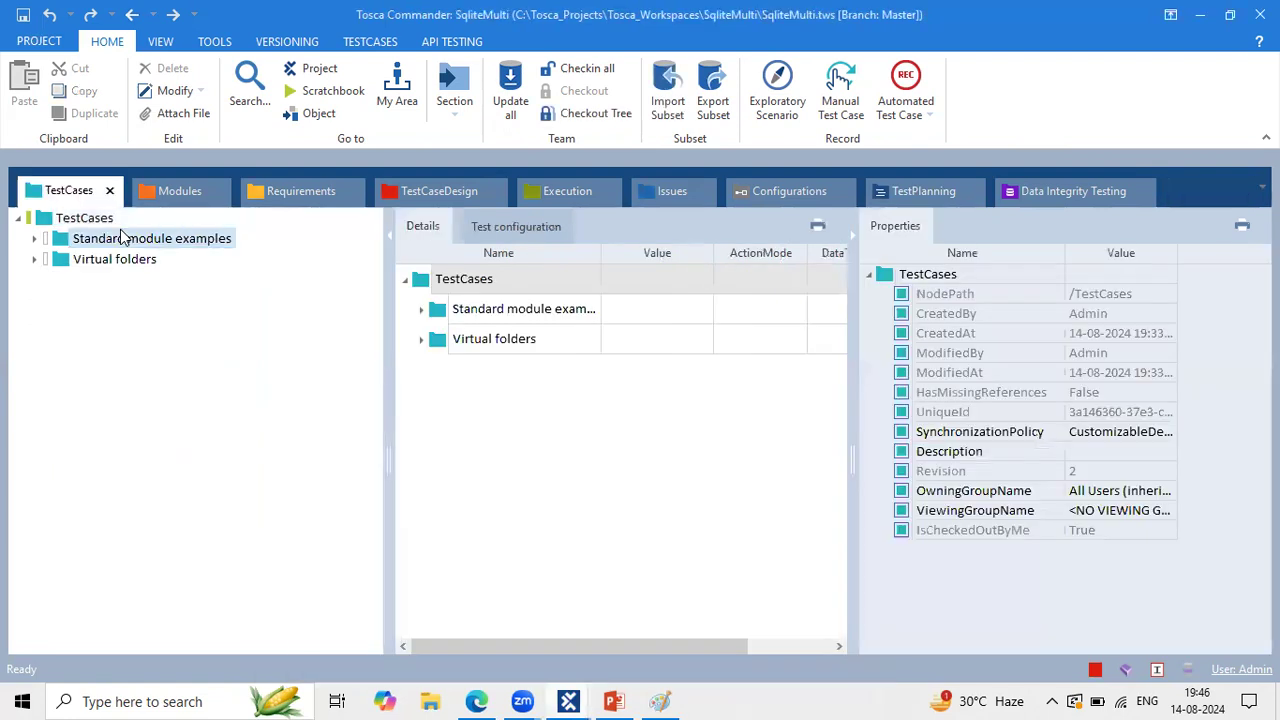
{"action": "left_click", "coordinate": [125, 266]}
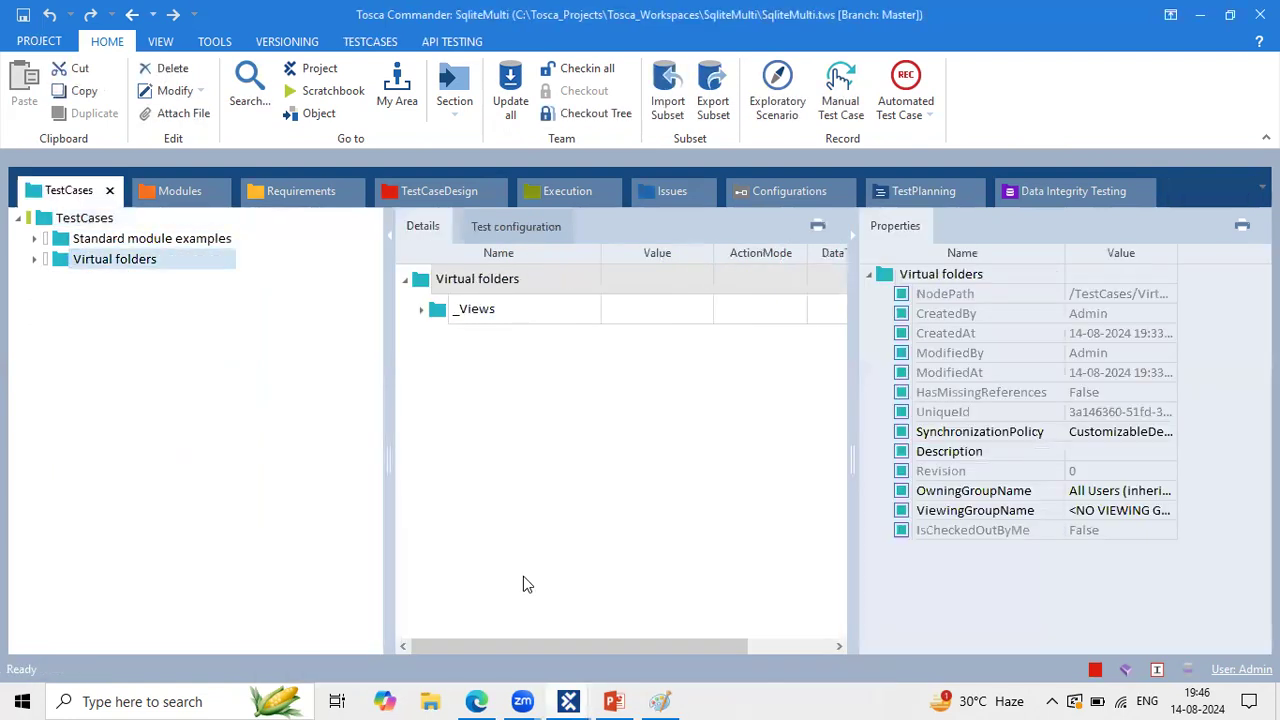
Step: In MsSqlMulti, expand and collapse Recovery Scenarios, approved test cases, Assignments and 8:30 May folders
{"action": "mouse_move", "coordinate": [568, 701]}
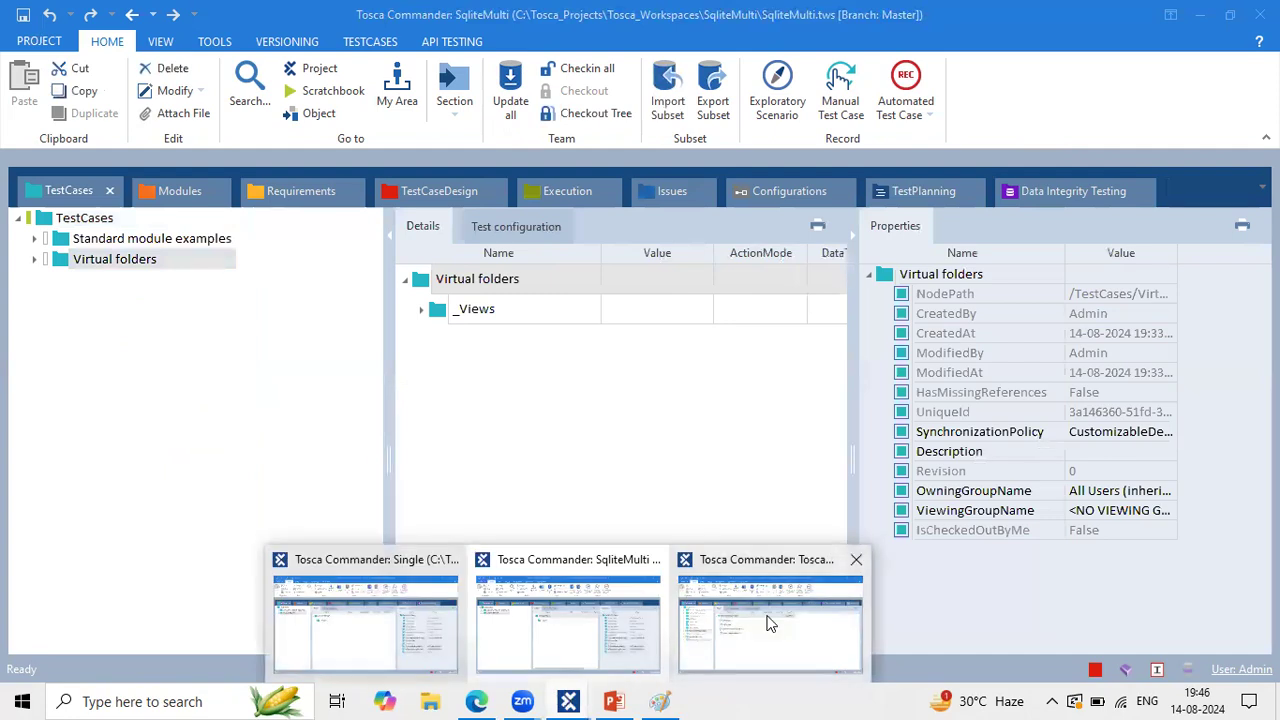
{"action": "left_click", "coordinate": [762, 622]}
{"action": "left_click", "coordinate": [34, 238]}
{"action": "left_click", "coordinate": [34, 238]}
{"action": "left_click", "coordinate": [34, 259]}
{"action": "left_click", "coordinate": [35, 260]}
{"action": "left_click", "coordinate": [35, 260]}
{"action": "left_click", "coordinate": [35, 260]}
{"action": "left_click", "coordinate": [35, 281]}
{"action": "left_click", "coordinate": [35, 281]}
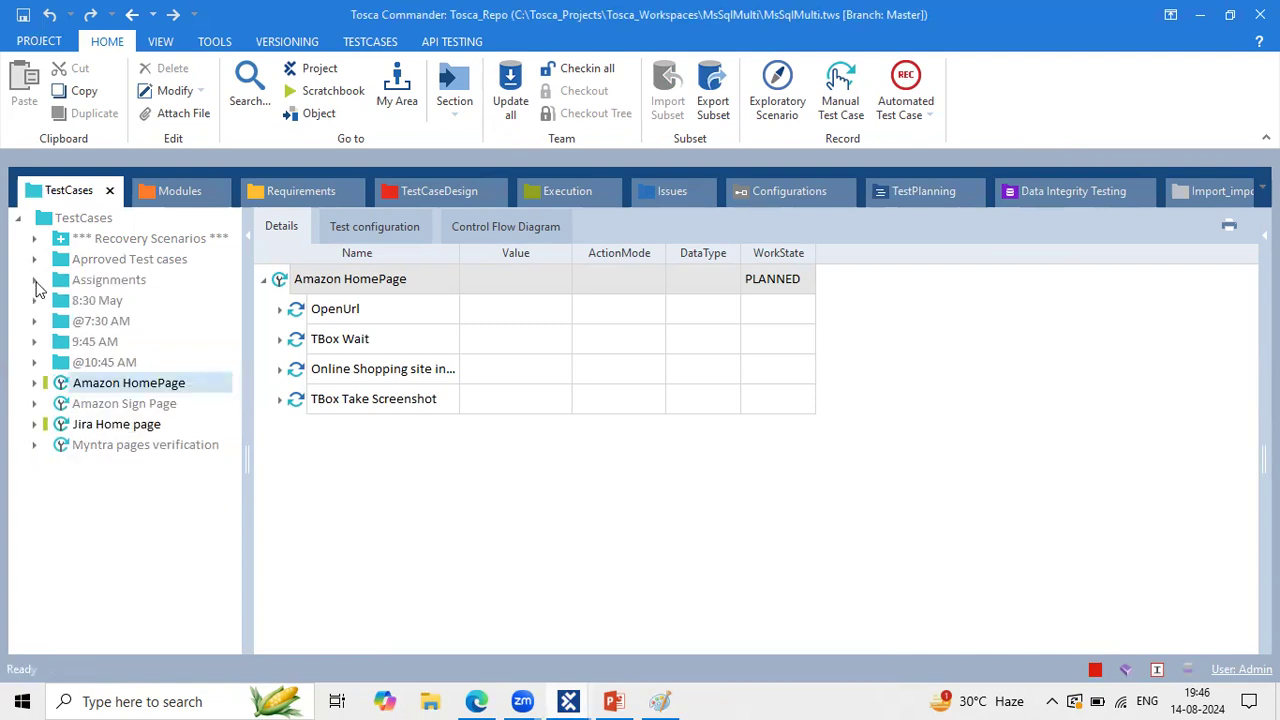
{"action": "left_click", "coordinate": [35, 301]}
{"action": "left_click", "coordinate": [35, 301]}
Step: In SqliteMulti, expand Standard module examples to TBox XEngines' JSON and XML folders, then go to the notes
{"action": "left_click", "coordinate": [568, 701]}
{"action": "left_click", "coordinate": [505, 614]}
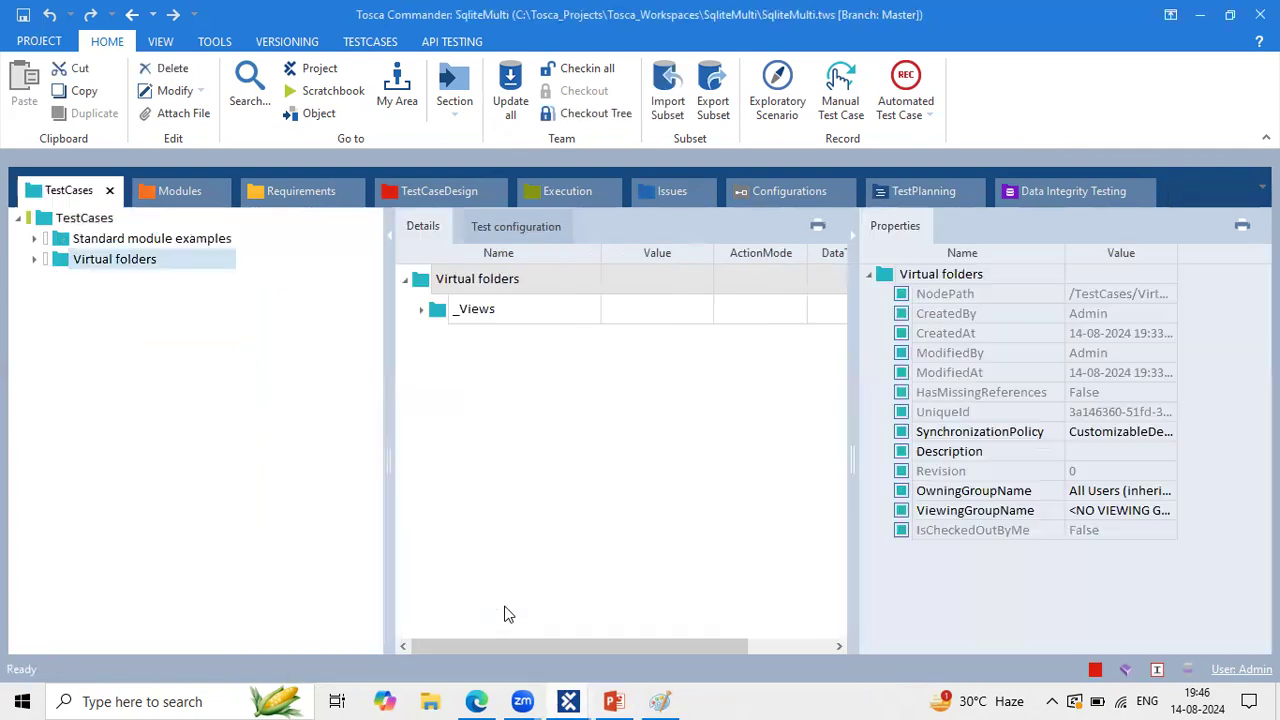
{"action": "left_click", "coordinate": [117, 258]}
{"action": "left_click", "coordinate": [95, 240]}
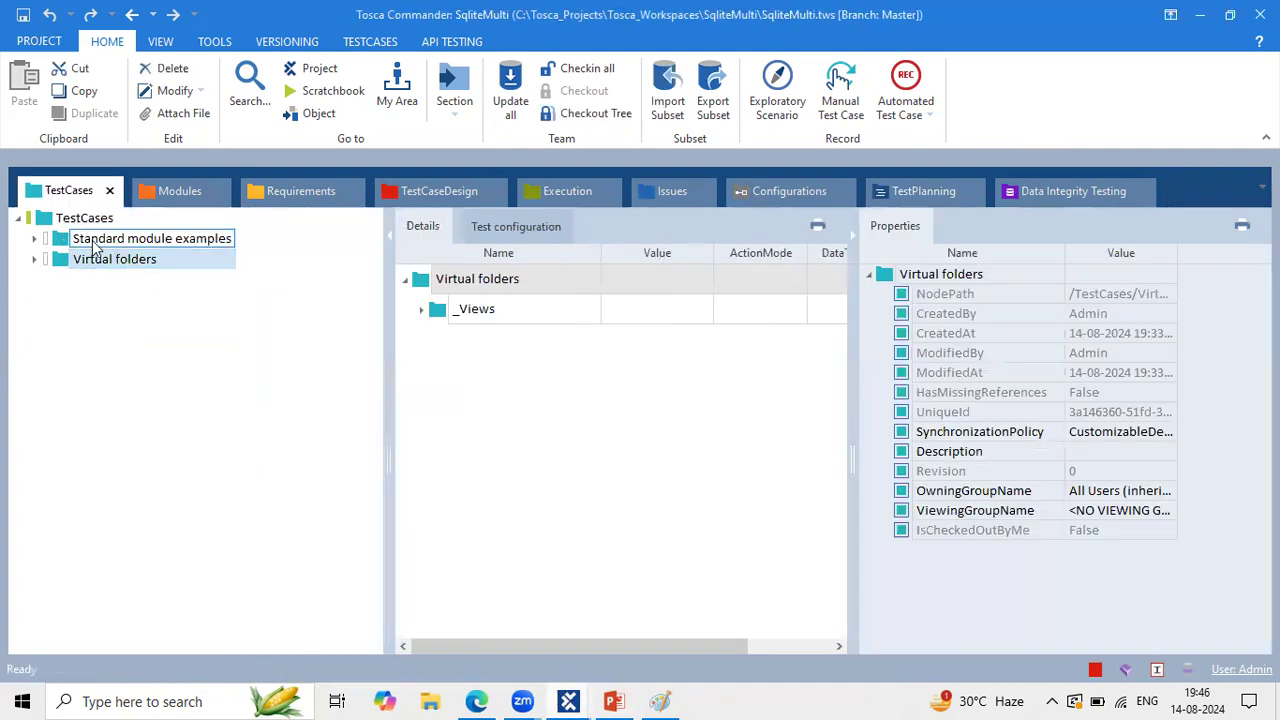
{"action": "left_click", "coordinate": [35, 240]}
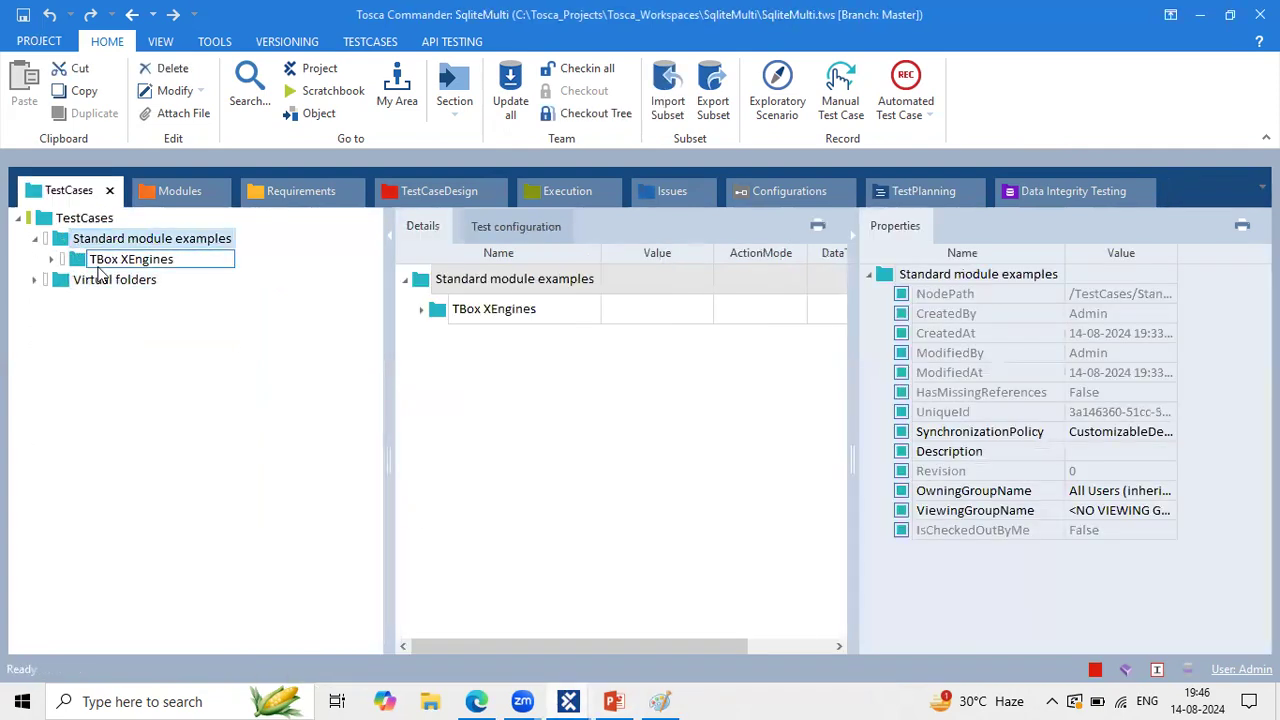
{"action": "left_click", "coordinate": [51, 259]}
{"action": "left_click", "coordinate": [87, 283]}
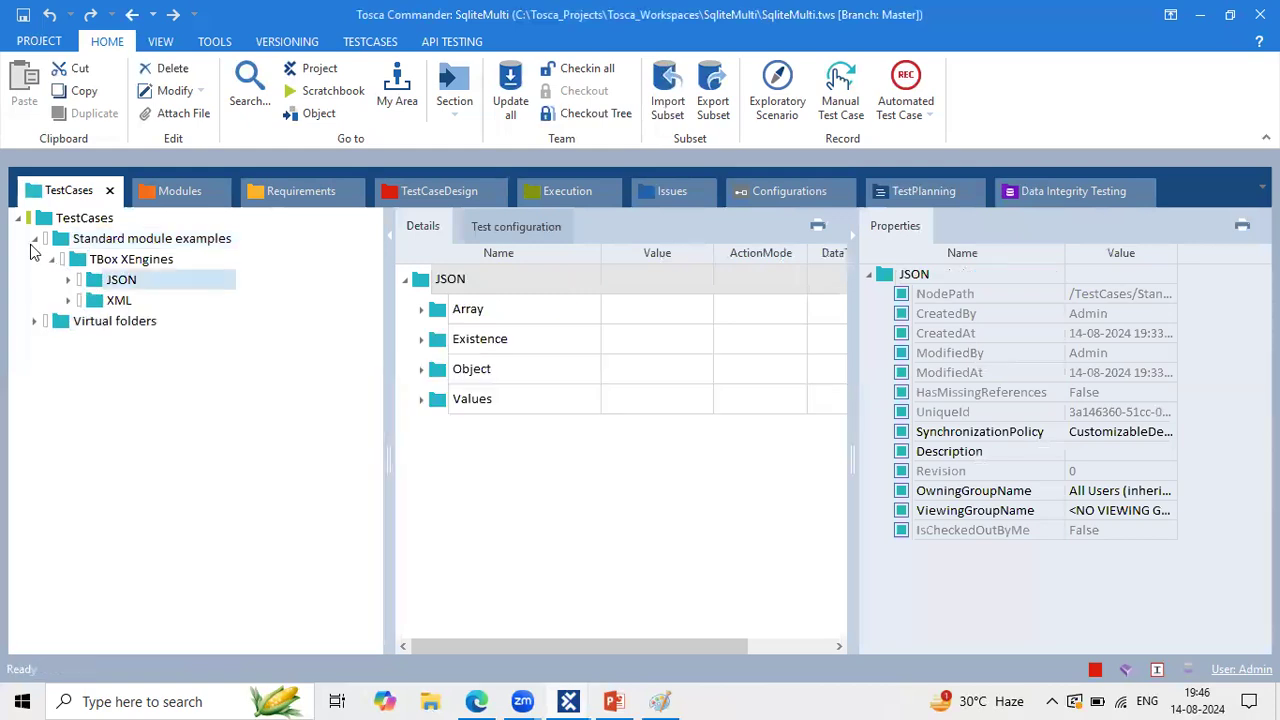
{"action": "left_click", "coordinate": [35, 239]}
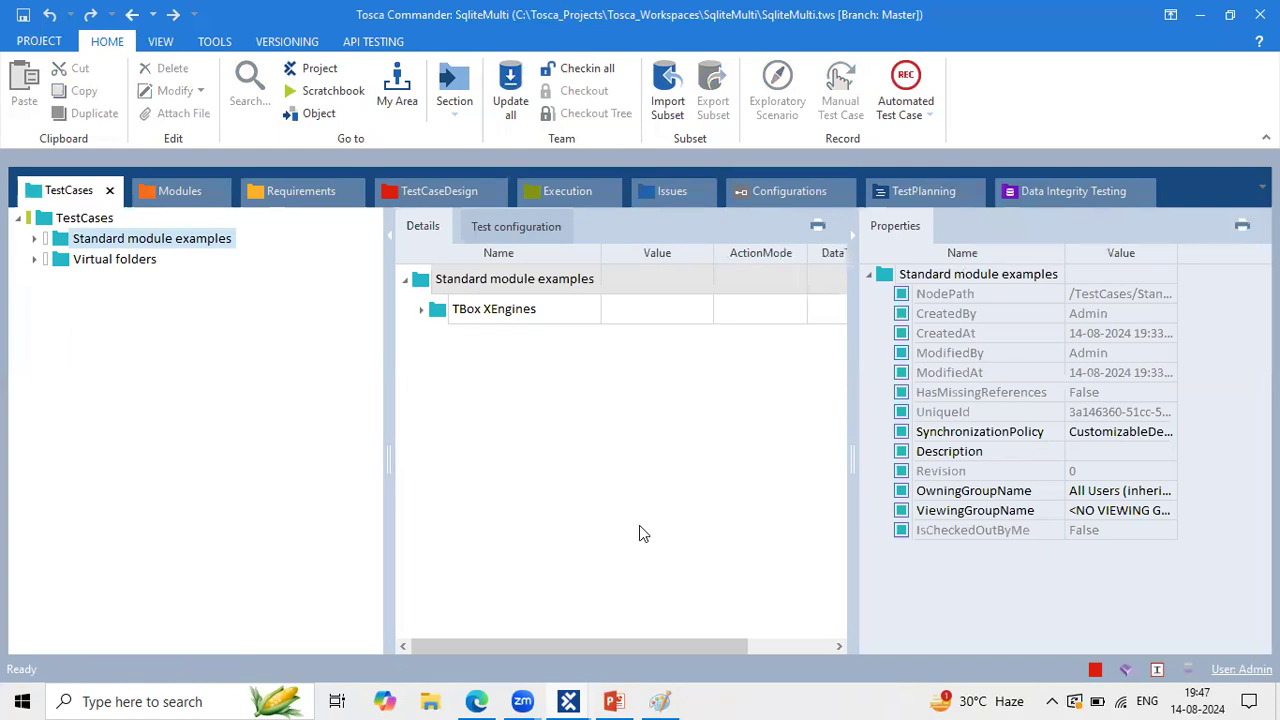
{"action": "left_click", "coordinate": [477, 701]}
{"action": "scroll", "coordinate": [654, 412], "scroll_direction": "up", "scroll_amount": 20}
{"action": "scroll", "coordinate": [654, 412], "scroll_direction": "up", "scroll_amount": 8}
{"action": "scroll", "coordinate": [654, 412], "scroll_direction": "up", "scroll_amount": 1}
{"action": "scroll", "coordinate": [654, 412], "scroll_direction": "down", "scroll_amount": 1}
{"action": "scroll", "coordinate": [654, 412], "scroll_direction": "up", "scroll_amount": 1}
{"action": "scroll", "coordinate": [654, 412], "scroll_direction": "down", "scroll_amount": 1}
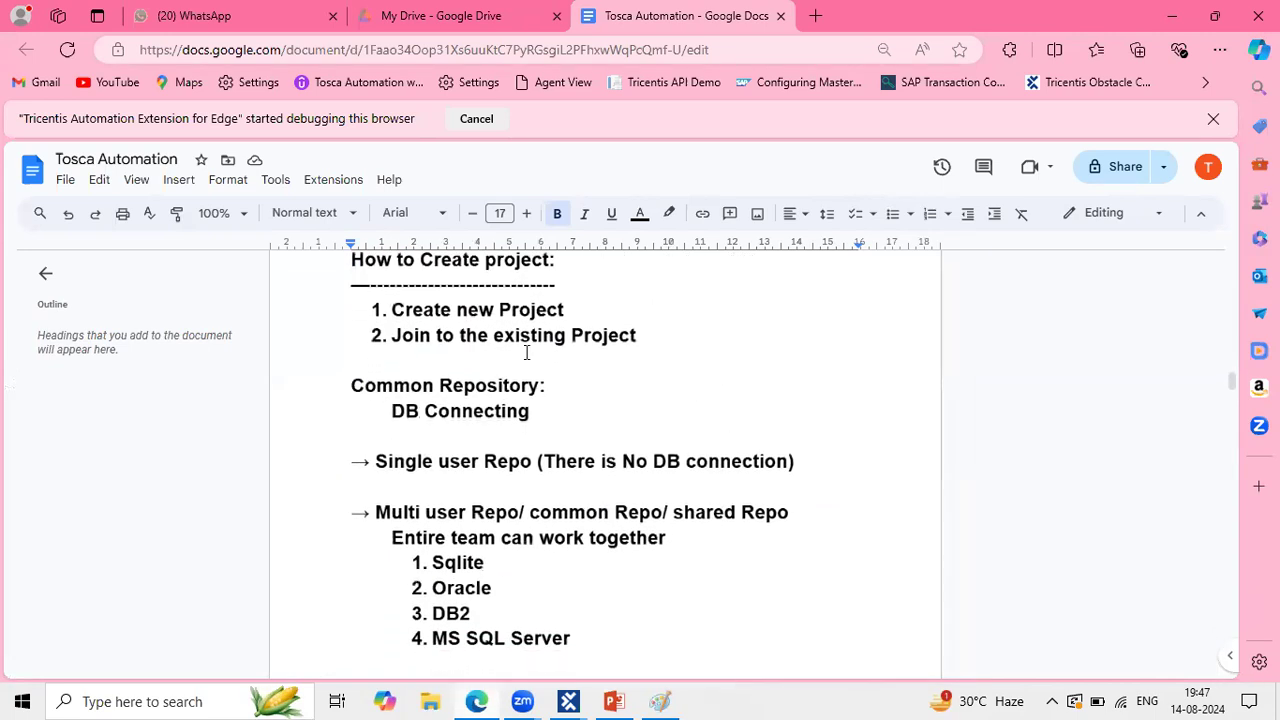
{"action": "left_click_drag", "start_coordinate": [402, 308], "coordinate": [631, 318]}
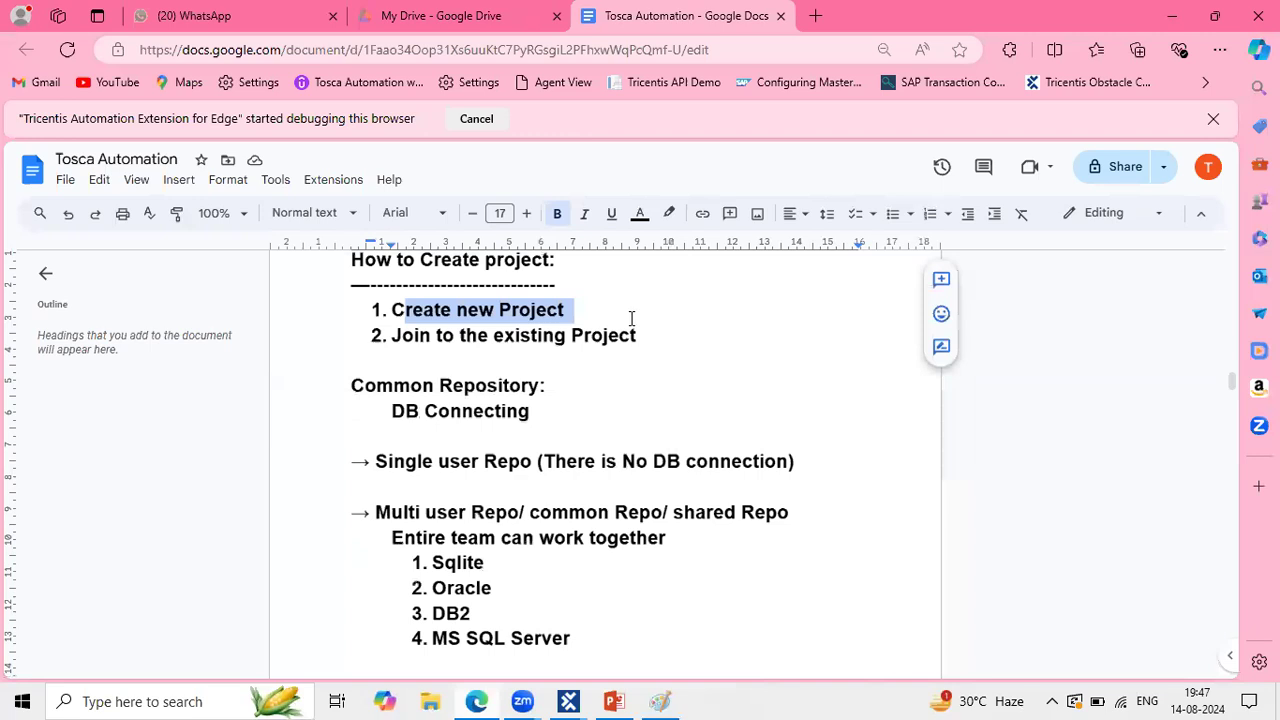
{"action": "left_click", "coordinate": [512, 310]}
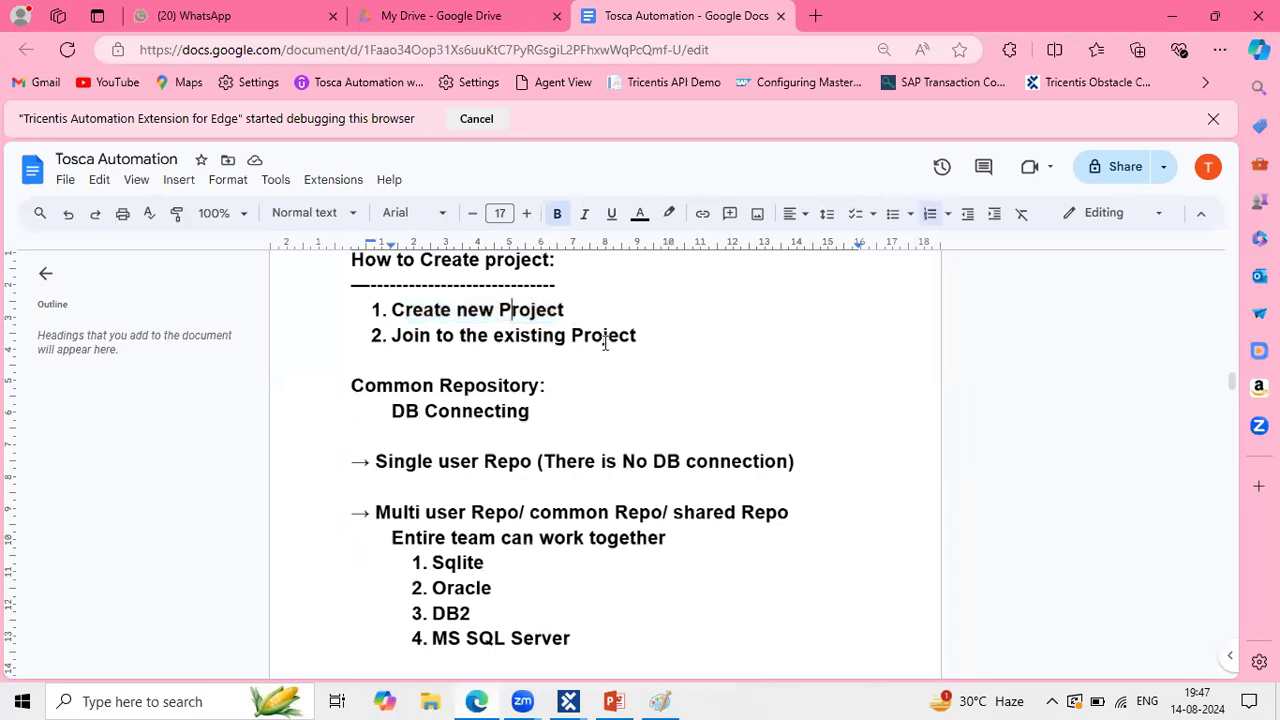
{"action": "left_click", "coordinate": [640, 345]}
{"action": "left_click", "coordinate": [428, 340], "text": "shift"}
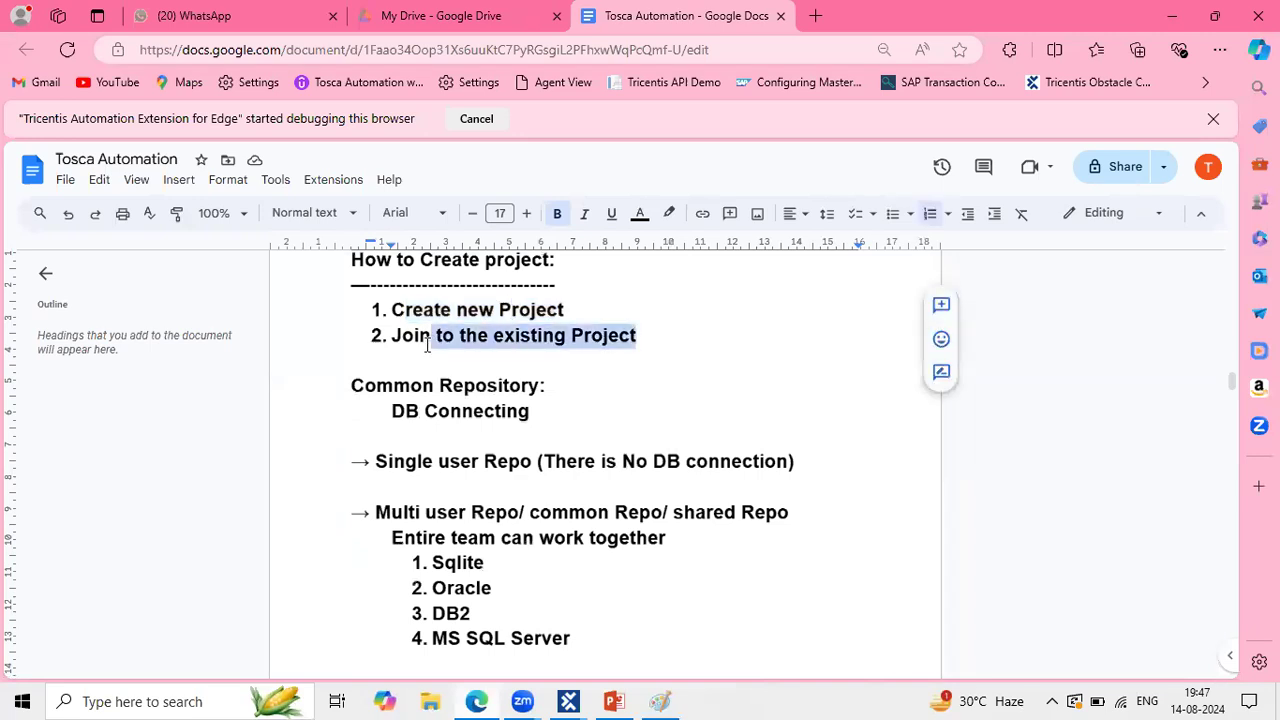
{"action": "scroll", "coordinate": [542, 431], "scroll_direction": "down", "scroll_amount": 1}
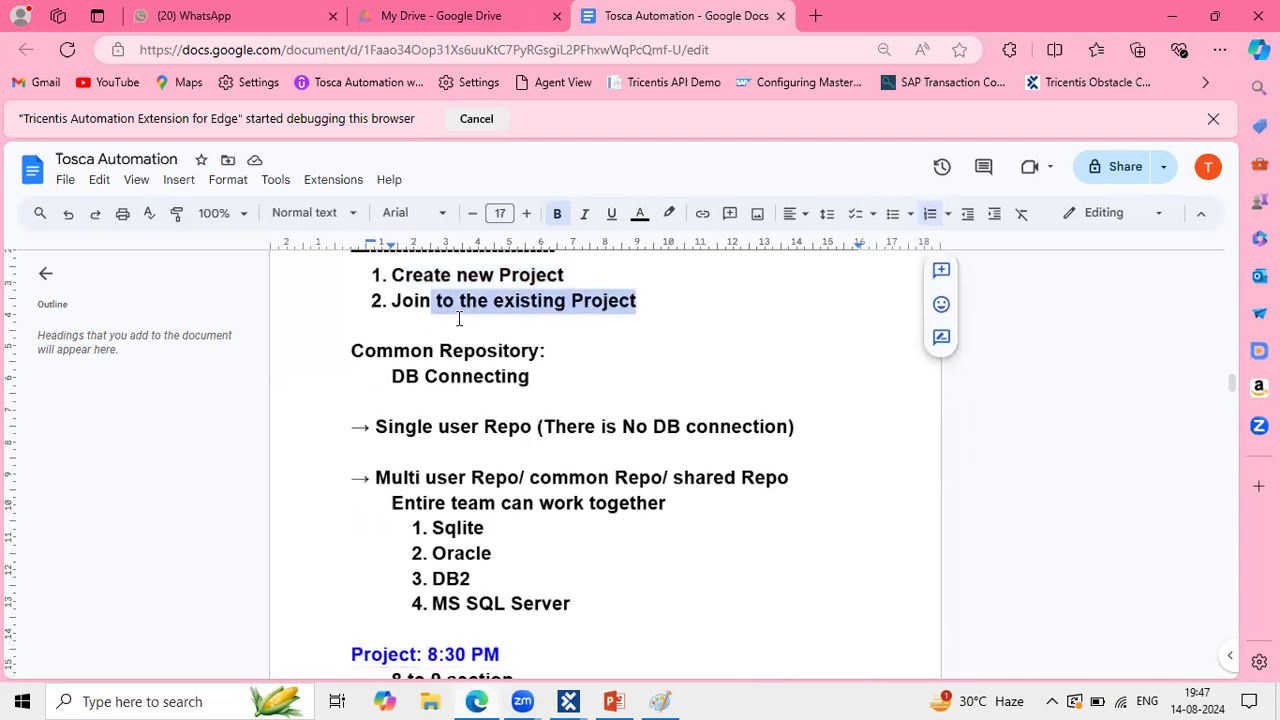
{"action": "left_click", "coordinate": [349, 357]}
{"action": "left_click", "coordinate": [569, 358], "text": "shift"}
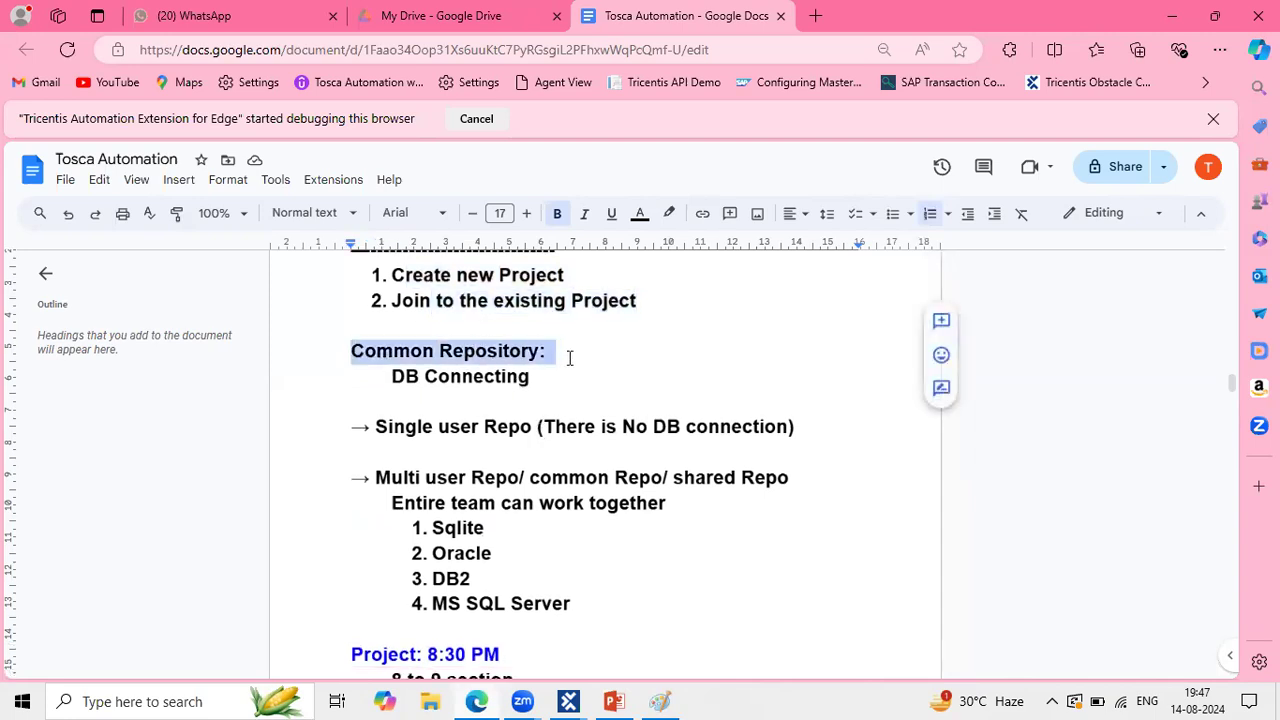
{"action": "left_click", "coordinate": [554, 376], "text": "shift"}
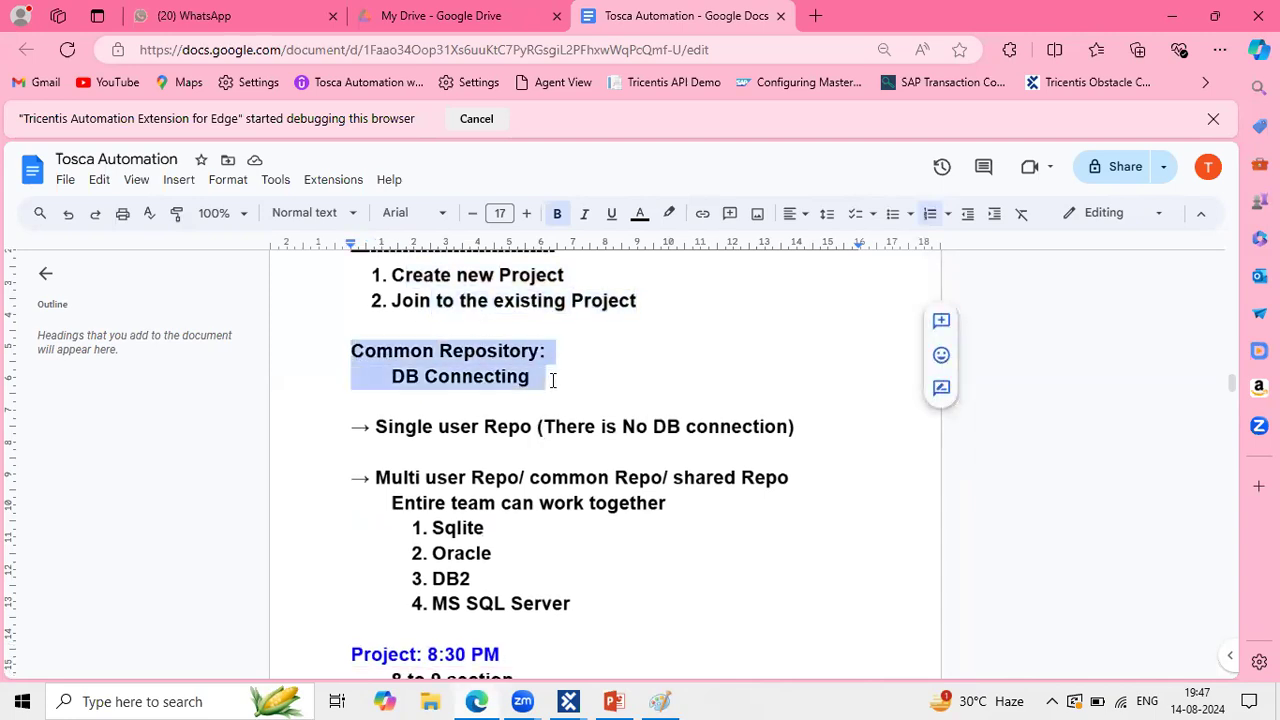
{"action": "scroll", "coordinate": [530, 446], "scroll_direction": "down", "scroll_amount": 2}
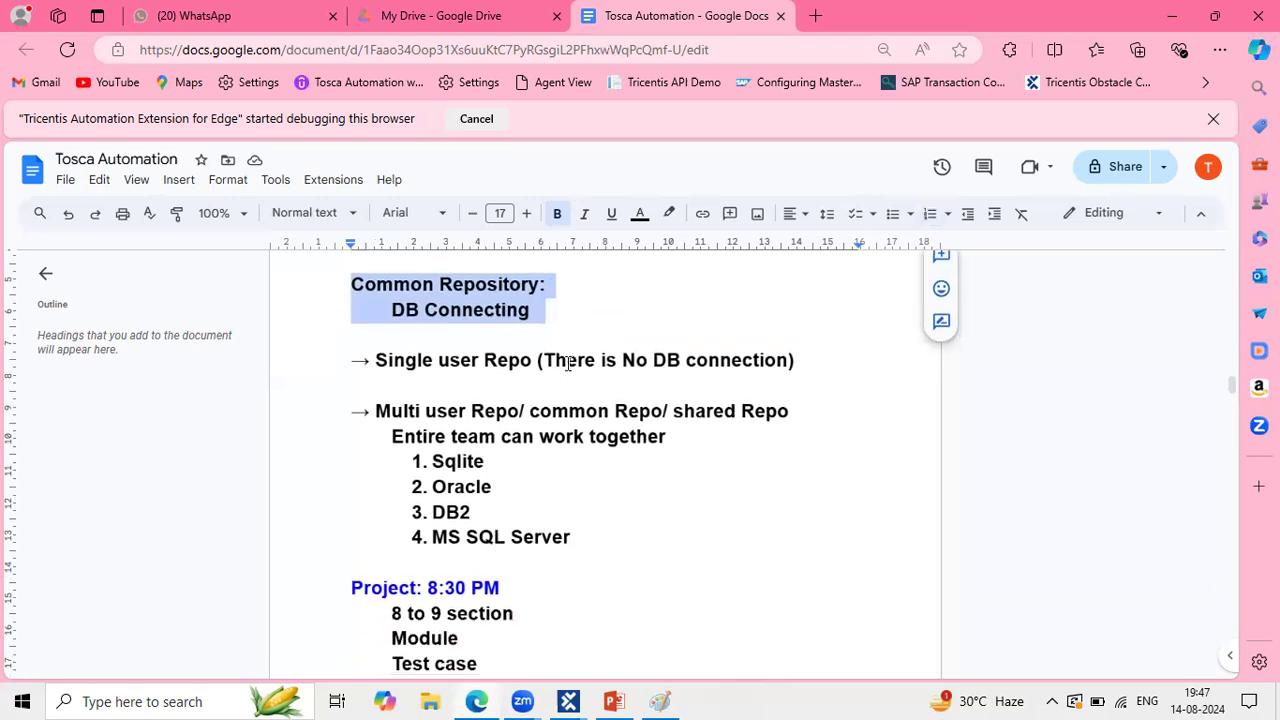
{"action": "left_click", "coordinate": [567, 362]}
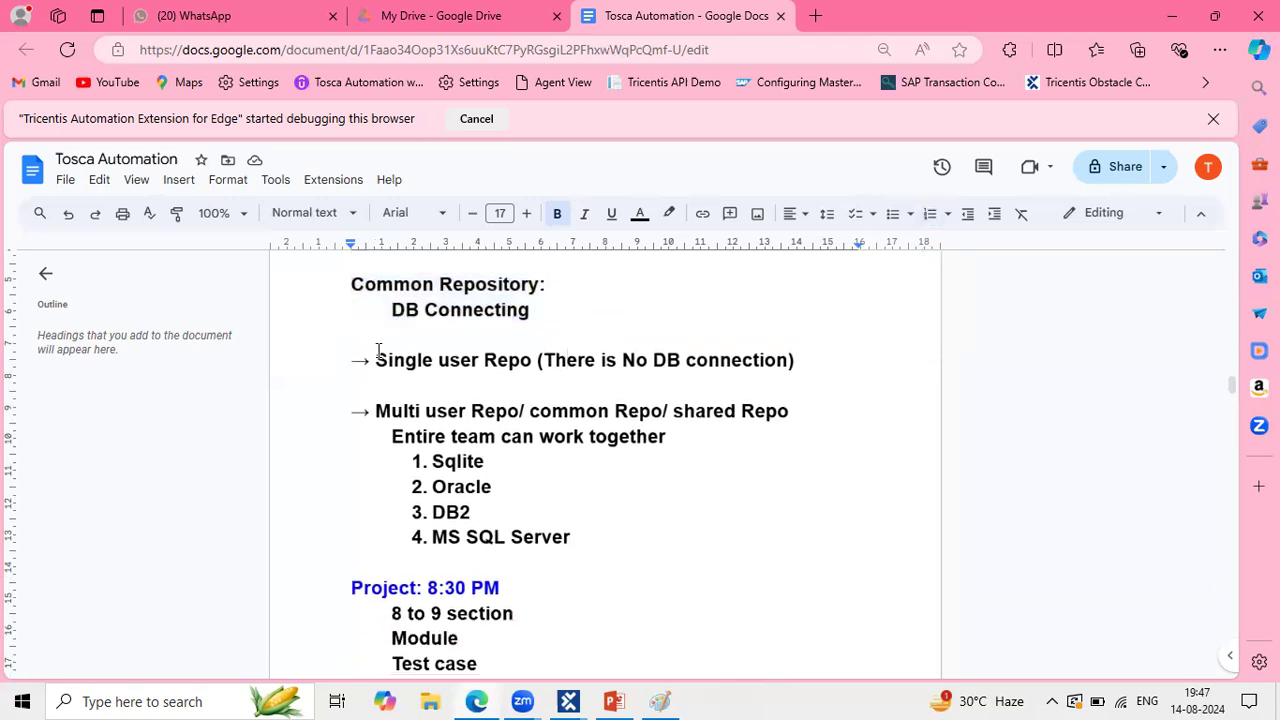
{"action": "left_click_drag", "start_coordinate": [376, 361], "coordinate": [547, 352]}
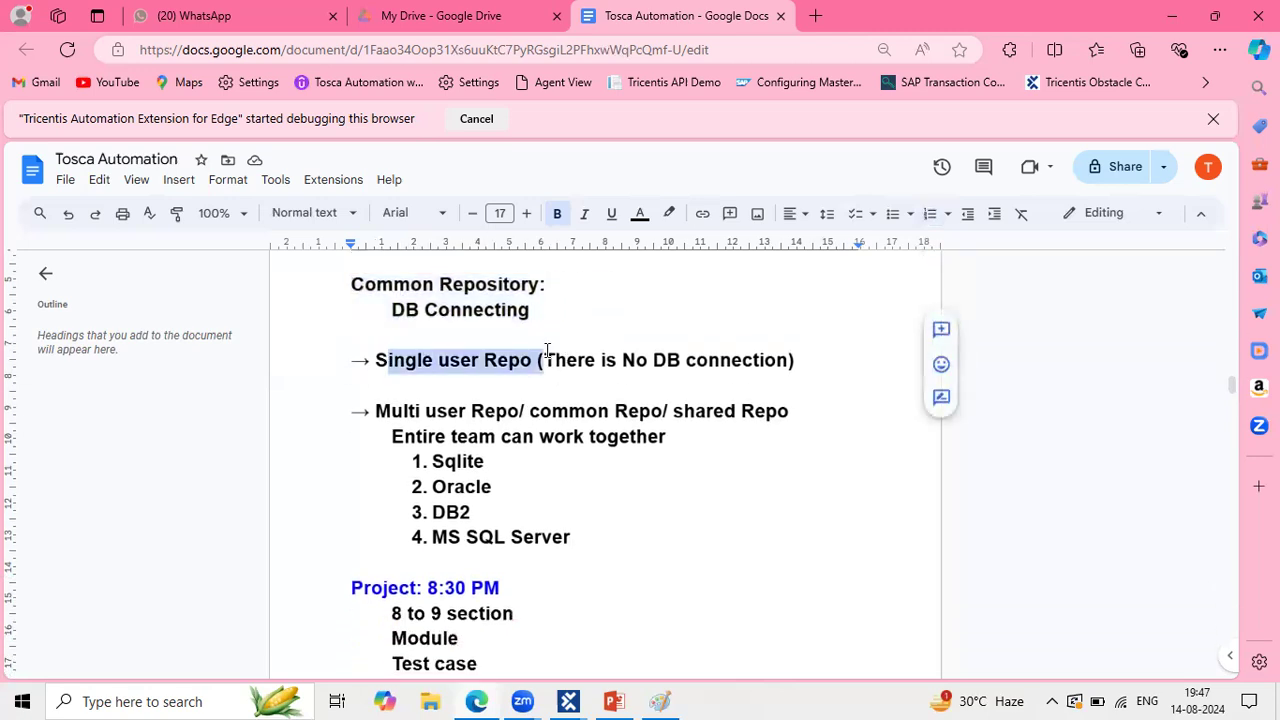
{"action": "left_click", "coordinate": [807, 353]}
Step: Add an indented line under Single user Repo: 'No one is using this single user repo in realtime.'
{"action": "key", "text": "Return"}
{"action": "key", "text": "Tab"}
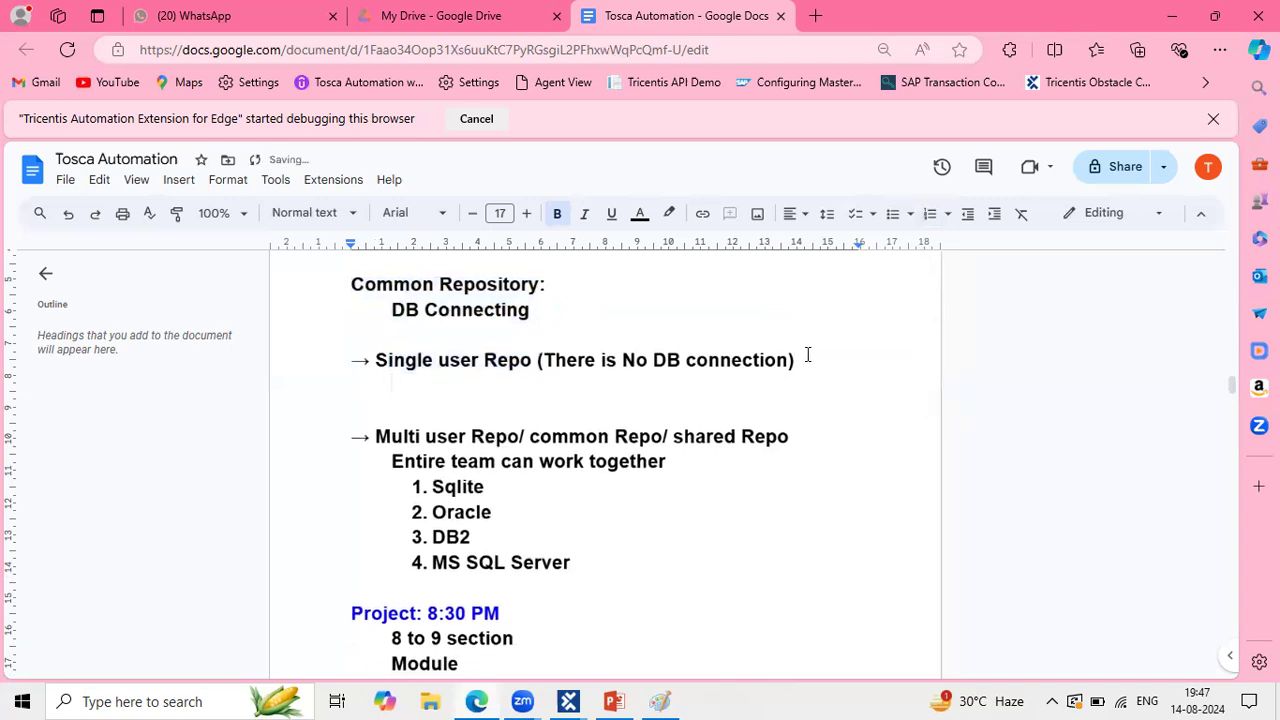
{"action": "type", "text": "No one is "}
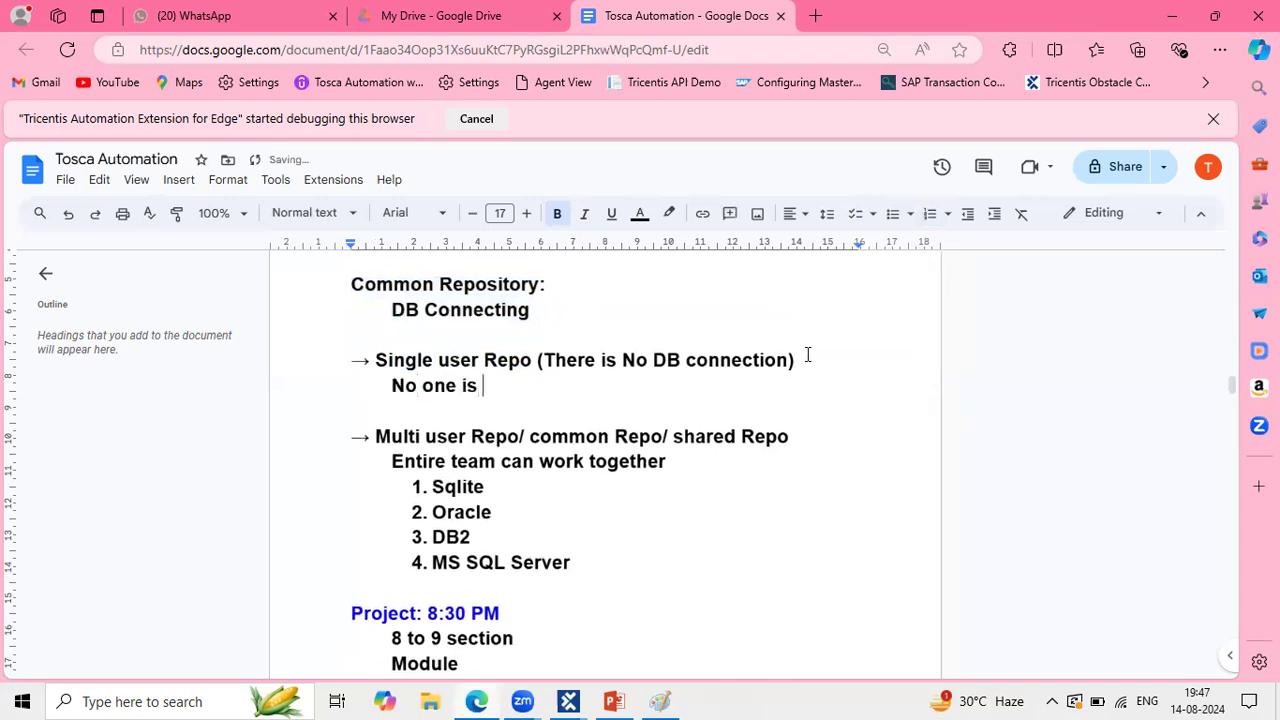
{"action": "type", "text": "using this singl"}
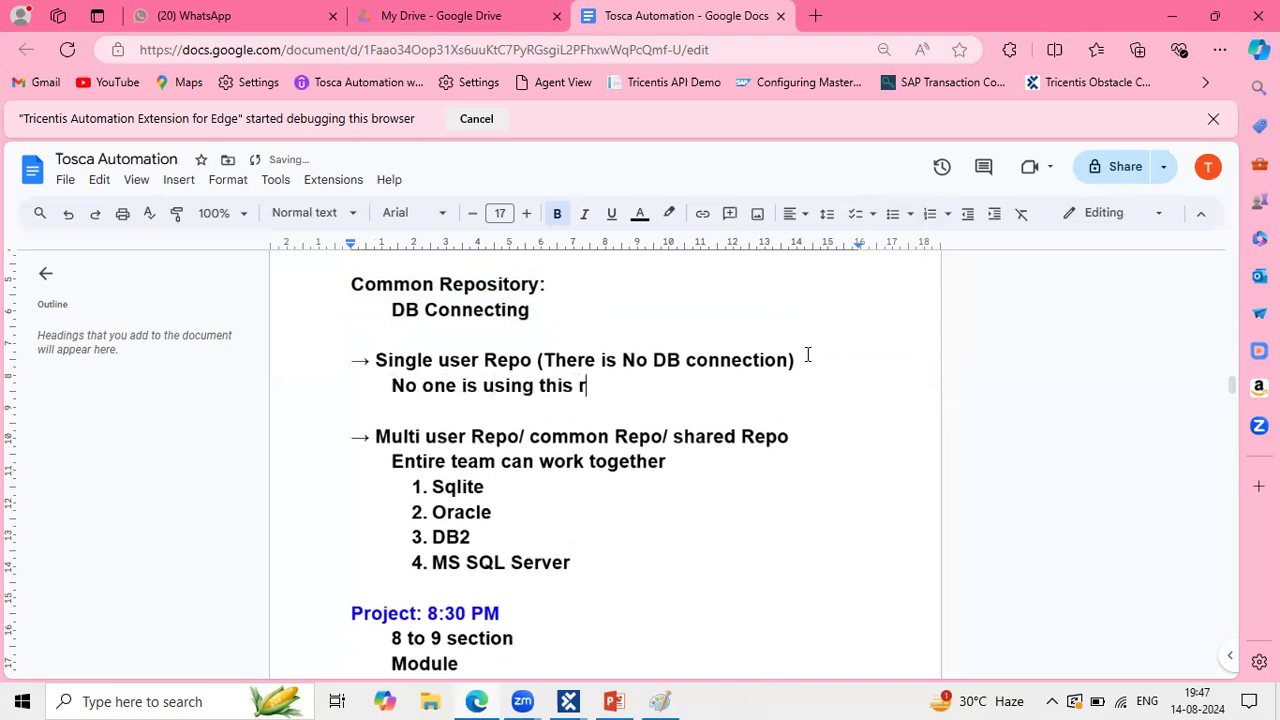
{"action": "type", "text": "user re"}
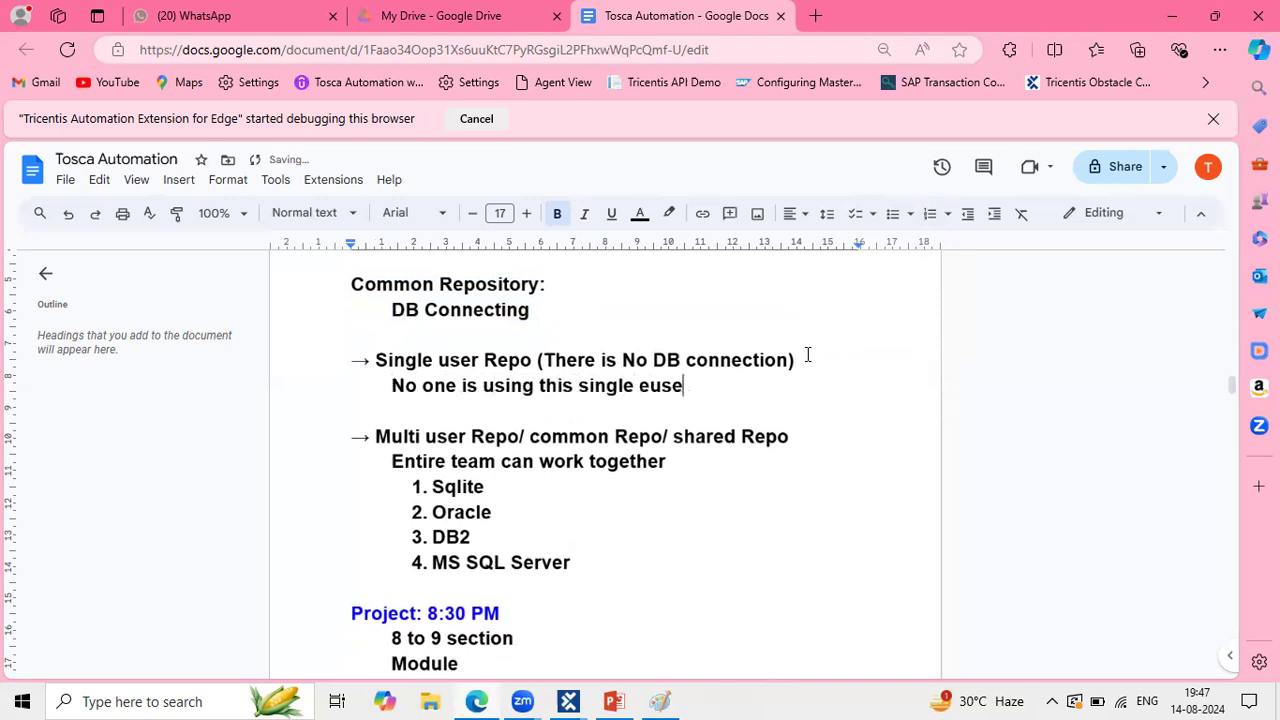
{"action": "key", "text": "BackSpace"}
{"action": "key", "text": "BackSpace"}
{"action": "key", "text": "BackSpace"}
{"action": "key", "text": "BackSpace"}
{"action": "key", "text": "BackSpace"}
{"action": "key", "text": "BackSpace"}
{"action": "key", "text": "BackSpace"}
{"action": "key", "text": "BackSpace"}
{"action": "type", "text": "user repo in r"}
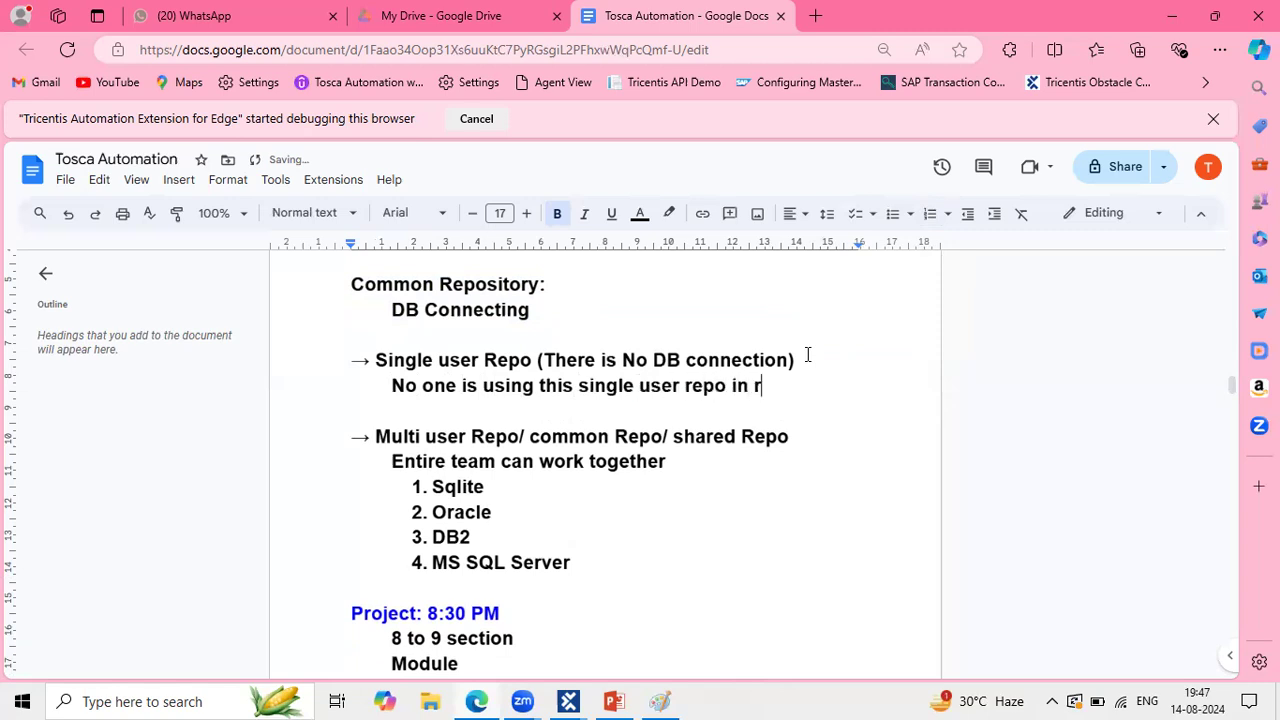
{"action": "type", "text": "ealtime."}
Step: Accept the 'real time' spelling correction, then highlight part of the Multi user Repo heading
{"action": "left_click", "coordinate": [815, 388]}
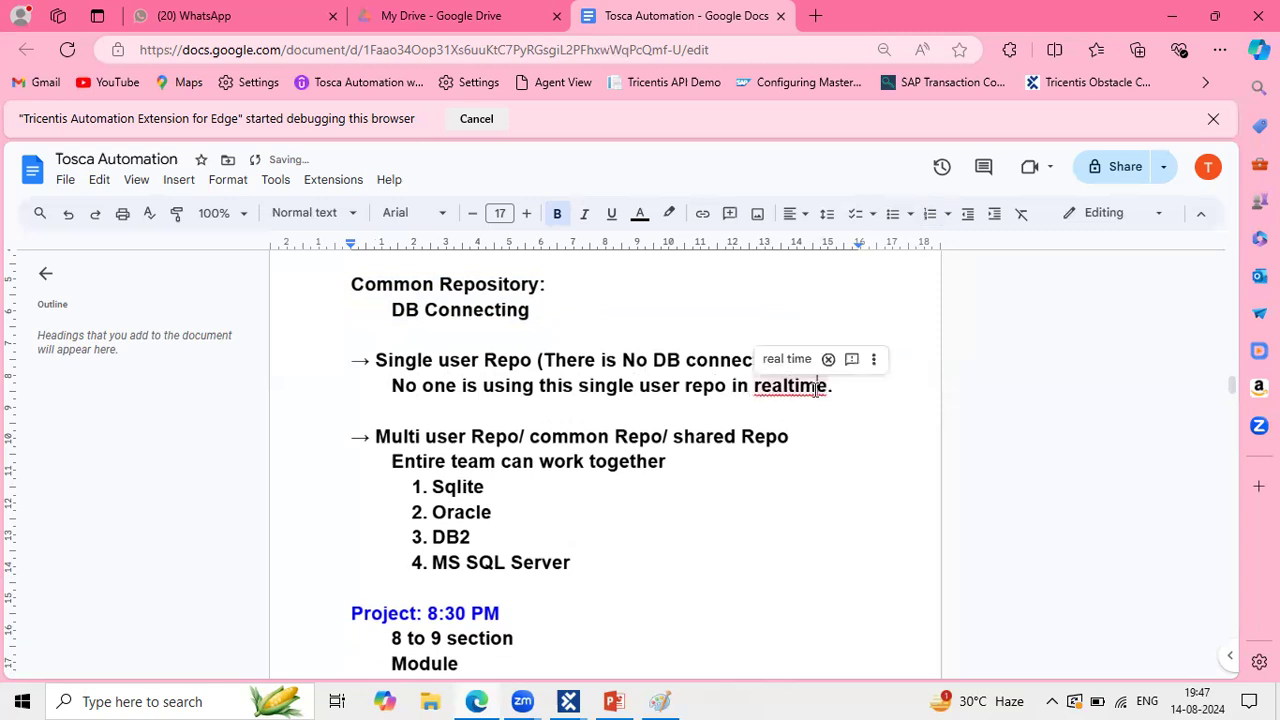
{"action": "left_click", "coordinate": [787, 359]}
{"action": "scroll", "coordinate": [551, 457], "scroll_direction": "down", "scroll_amount": 1}
{"action": "left_click_drag", "start_coordinate": [402, 390], "coordinate": [636, 395]}
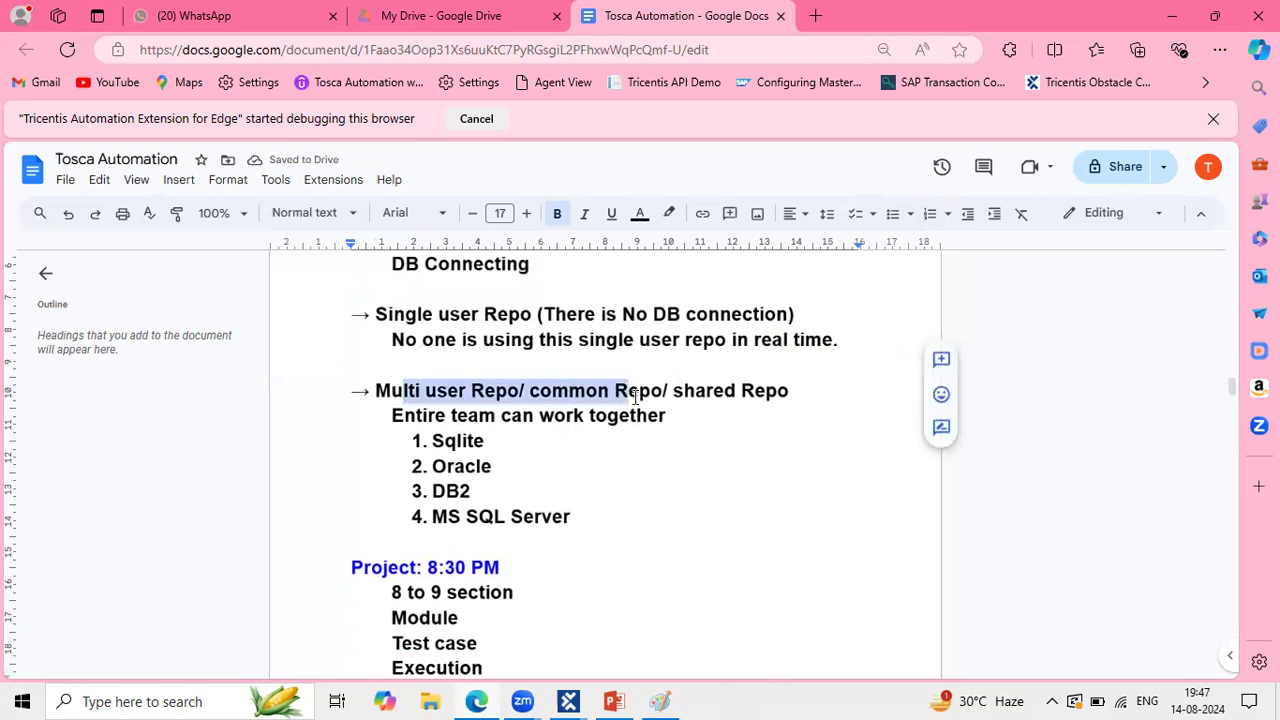
Step: Highlight parts of the Multi user Repo heading, team note and database list while explaining
{"action": "left_click", "coordinate": [557, 390]}
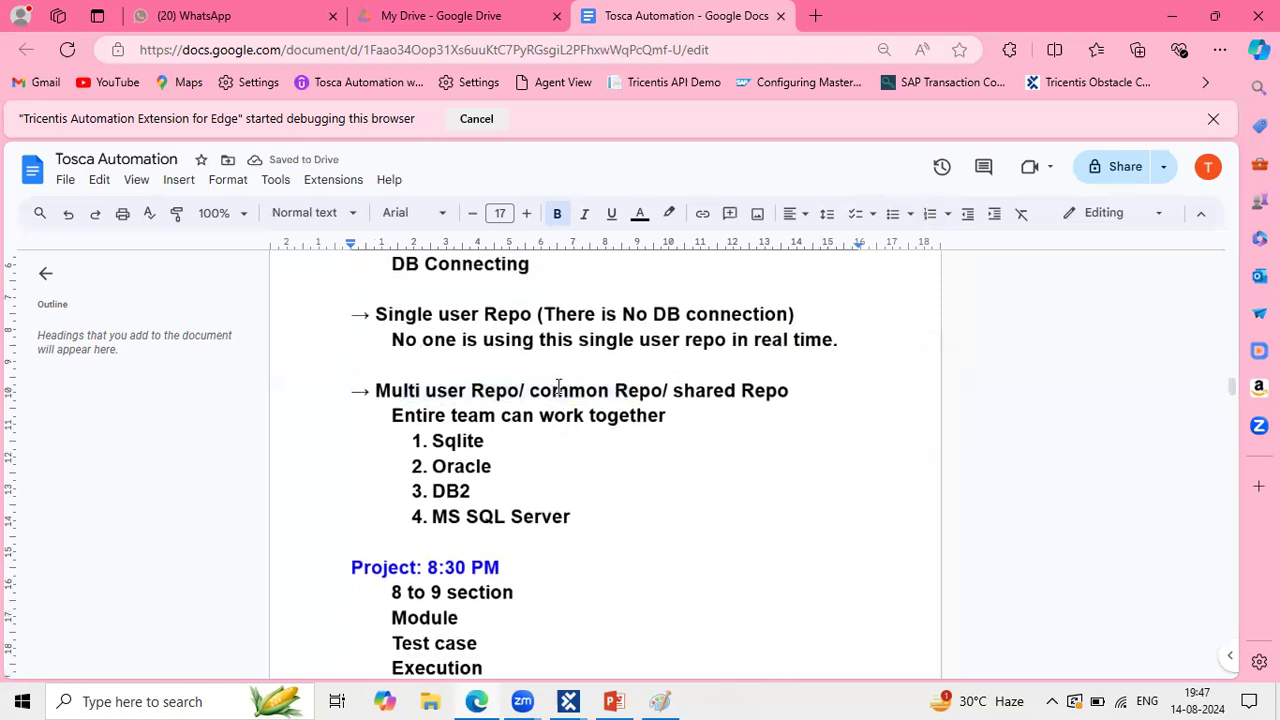
{"action": "left_click_drag", "start_coordinate": [742, 394], "coordinate": [531, 390]}
{"action": "left_click", "coordinate": [783, 395]}
{"action": "left_click", "coordinate": [712, 408]}
{"action": "left_click_drag", "start_coordinate": [777, 393], "coordinate": [695, 390]}
{"action": "left_click_drag", "start_coordinate": [552, 390], "coordinate": [648, 388]}
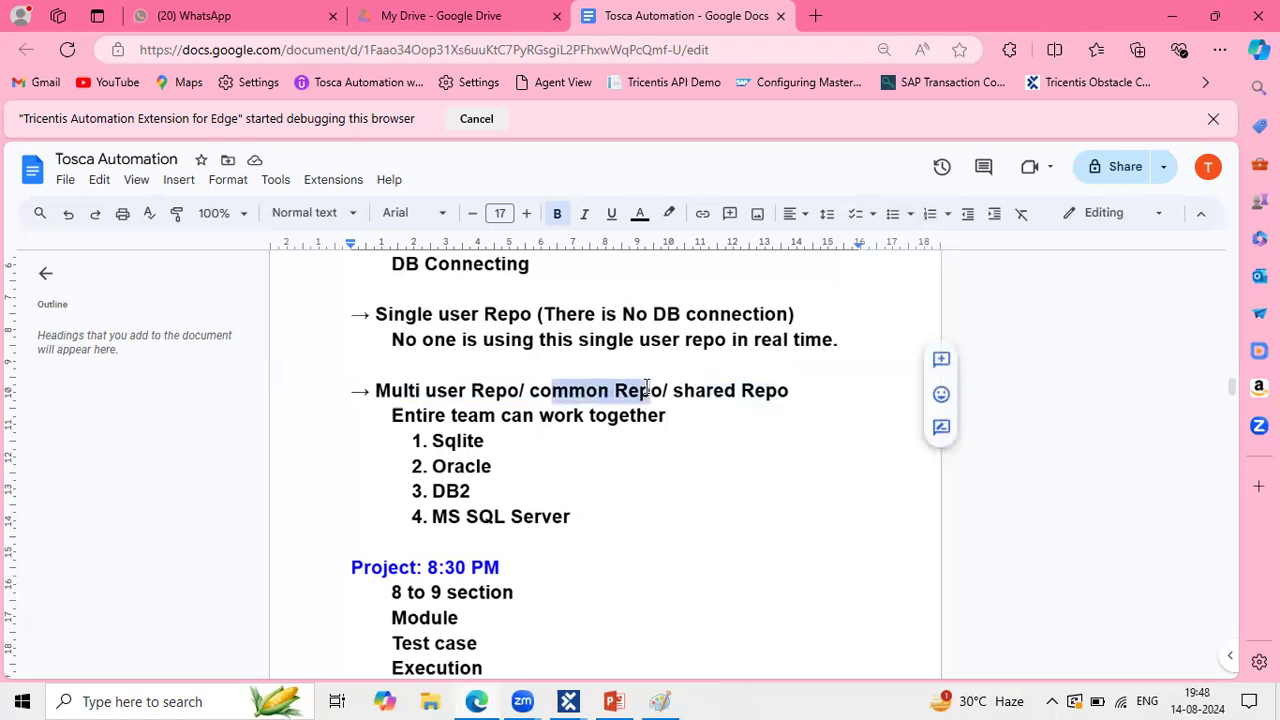
{"action": "left_click_drag", "start_coordinate": [462, 390], "coordinate": [392, 390]}
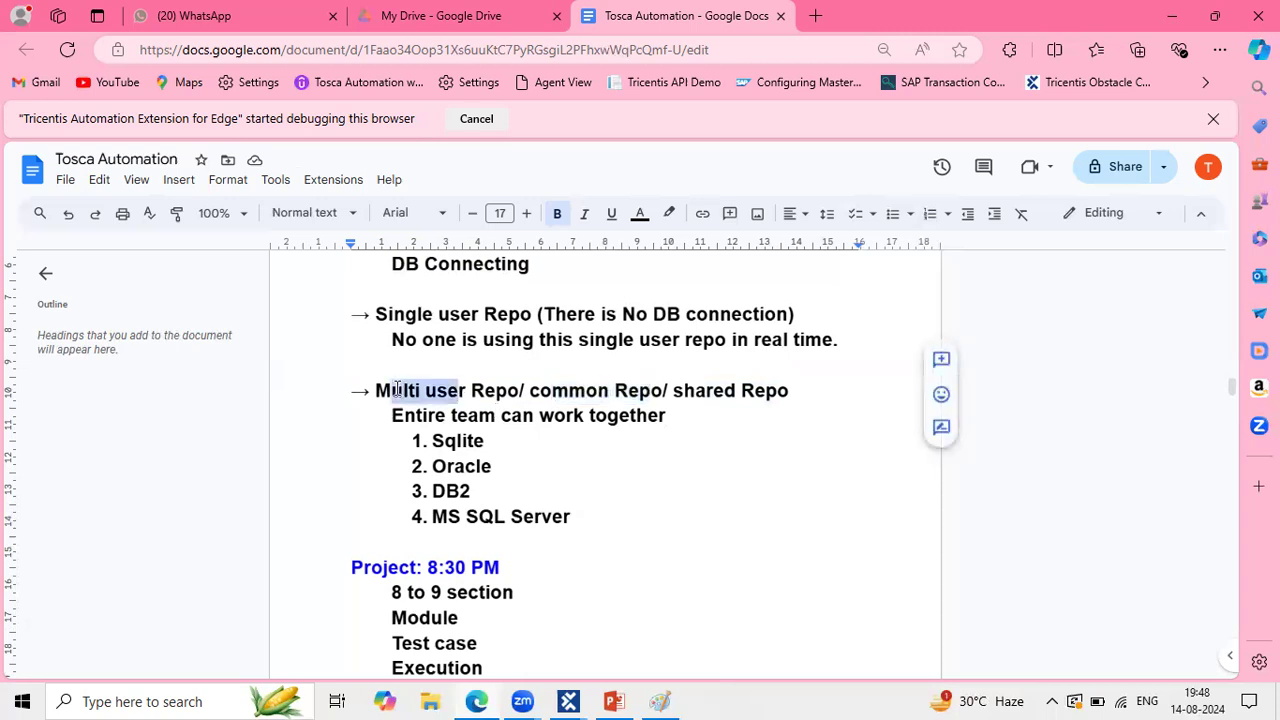
{"action": "left_click", "coordinate": [809, 392]}
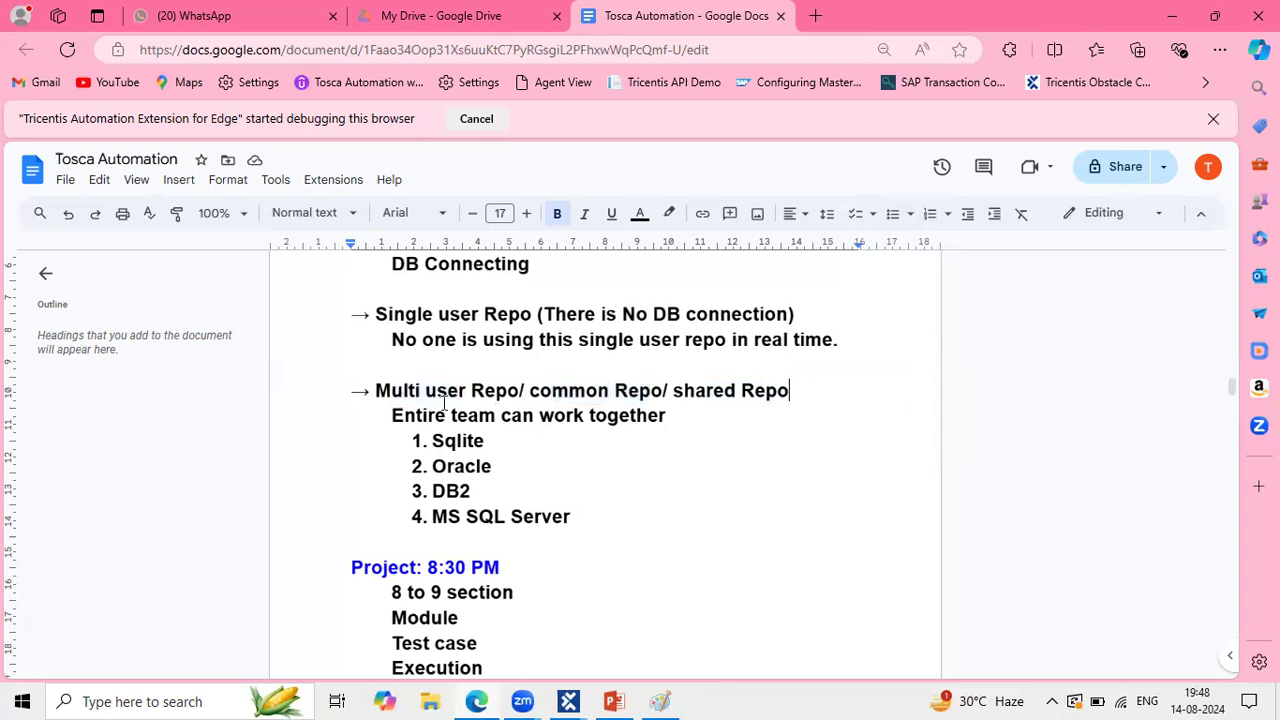
{"action": "left_click_drag", "start_coordinate": [377, 392], "coordinate": [829, 380]}
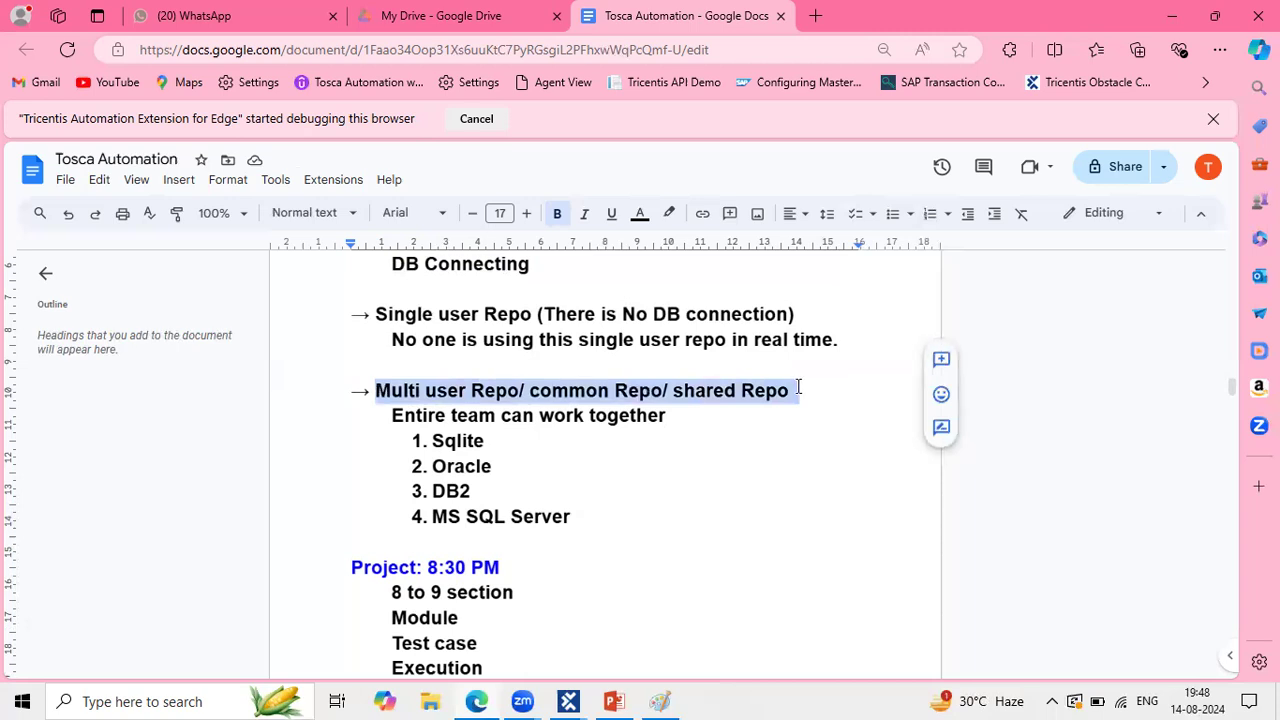
{"action": "left_click", "coordinate": [388, 421]}
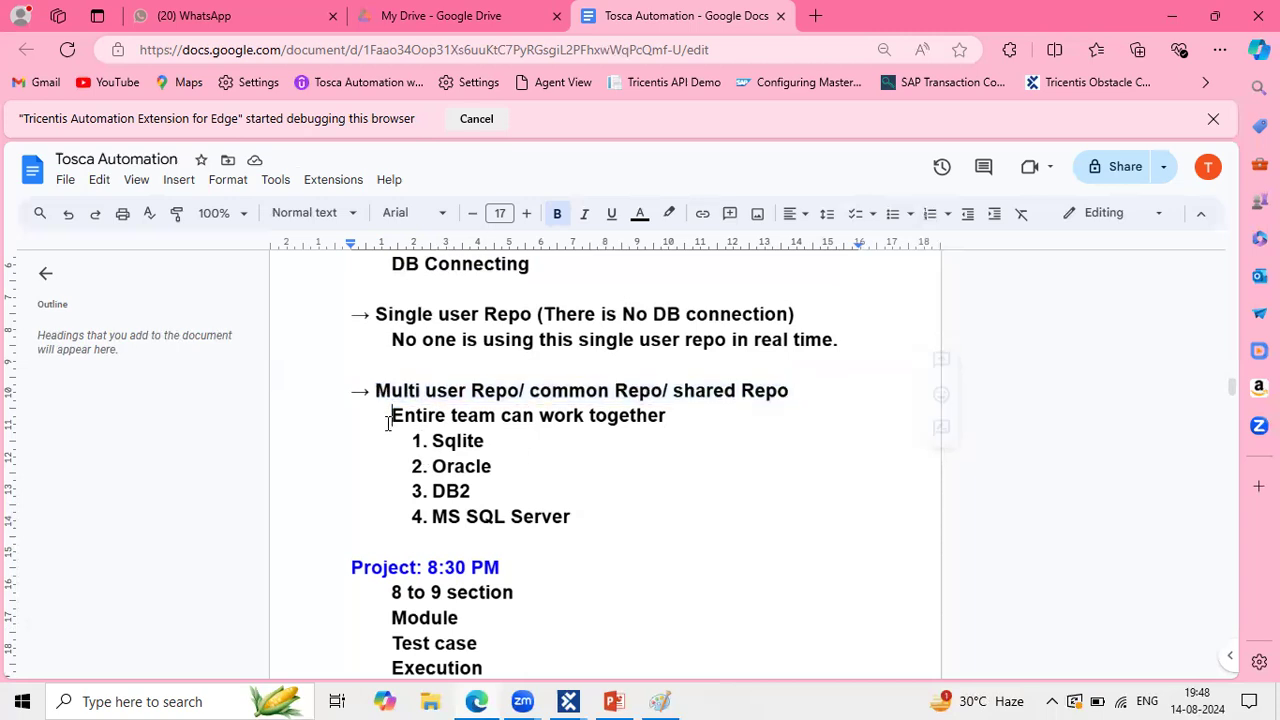
{"action": "left_click_drag", "start_coordinate": [388, 421], "coordinate": [612, 522]}
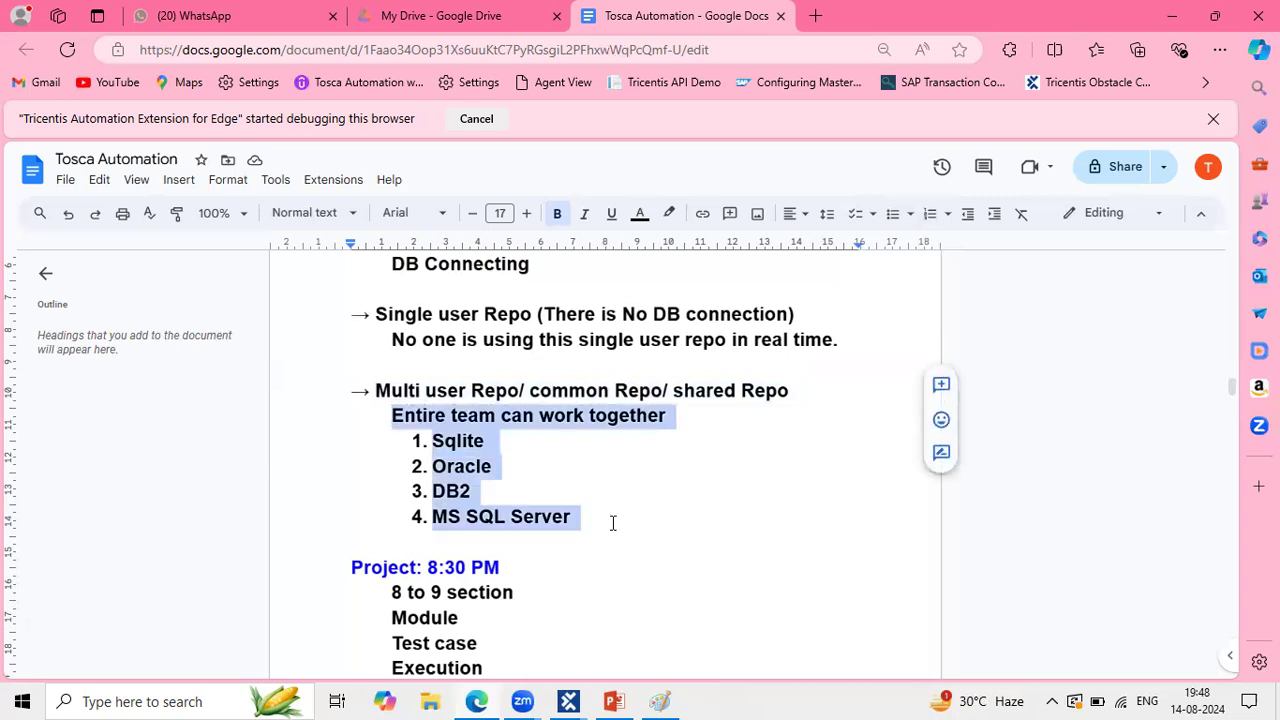
{"action": "left_click", "coordinate": [612, 522]}
Step: Append '=> Learning purpose | POC' to Sqlite and add an unnumbered blank line after it
{"action": "left_click", "coordinate": [506, 435]}
{"action": "type", "text": "=> Leaning"}
{"action": "key", "text": "BackSpace"}
{"action": "key", "text": "BackSpace"}
{"action": "key", "text": "BackSpace"}
{"action": "key", "text": "BackSpace"}
{"action": "key", "text": "BackSpace"}
{"action": "key", "text": "BackSpace"}
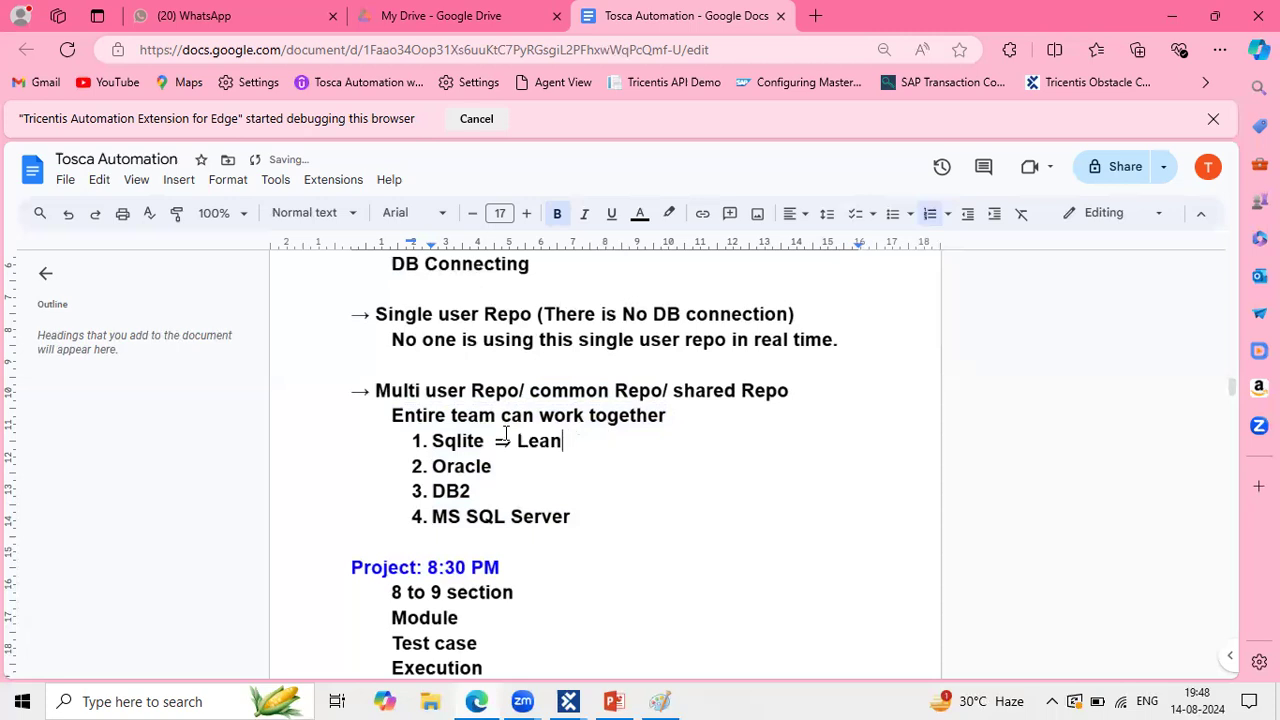
{"action": "key", "text": "BackSpace"}
{"action": "type", "text": "rning purpo"}
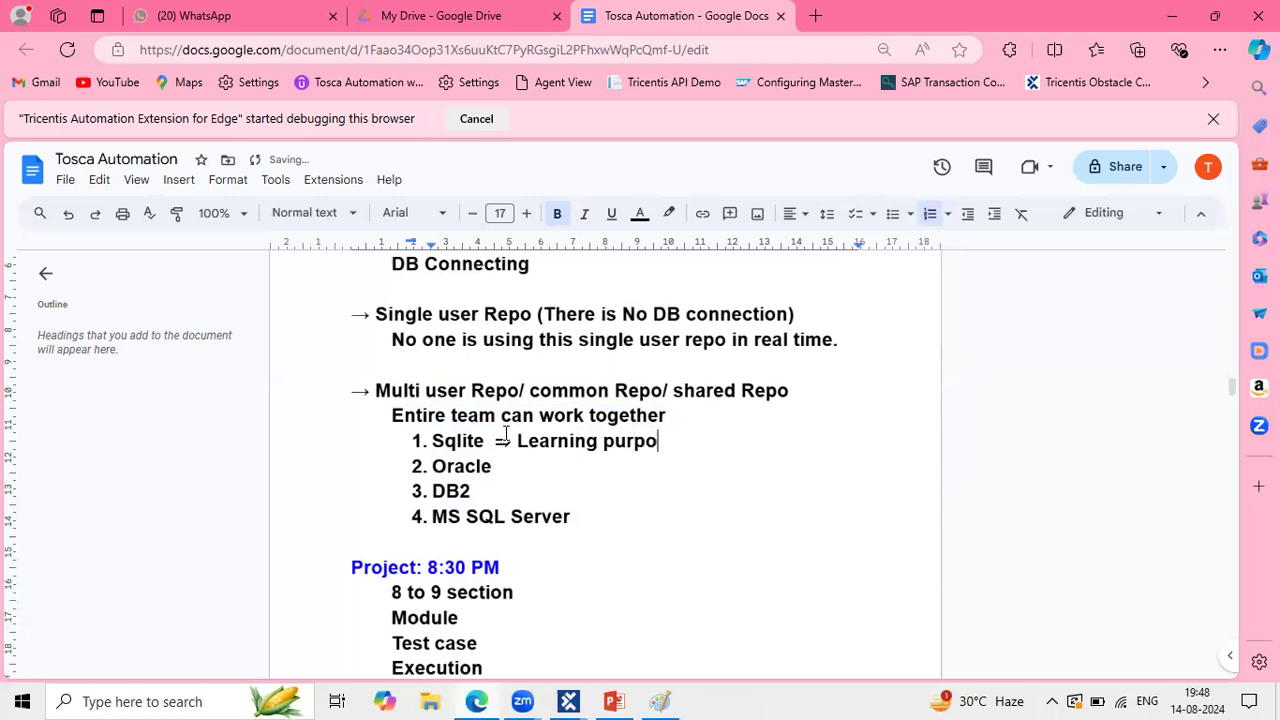
{"action": "type", "text": "se | AOS"}
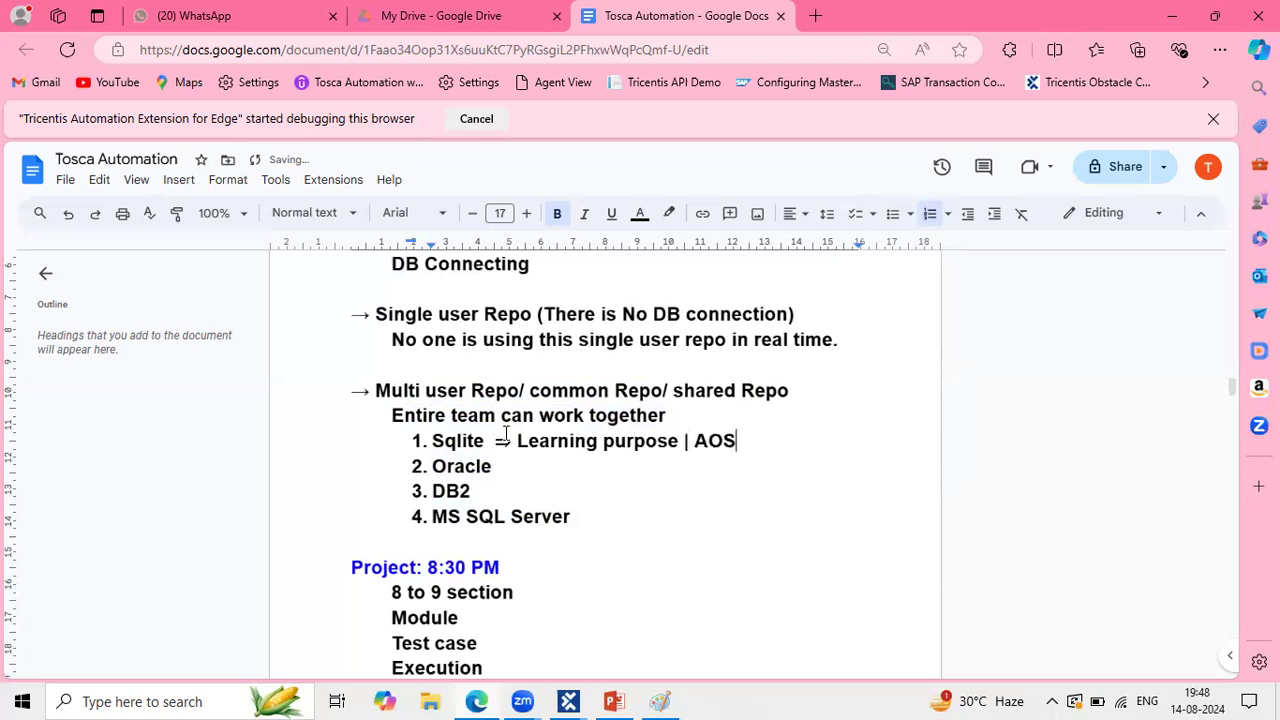
{"action": "key", "text": "BackSpace"}
{"action": "key", "text": "BackSpace"}
{"action": "key", "text": "BackSpace"}
{"action": "type", "text": "POC"}
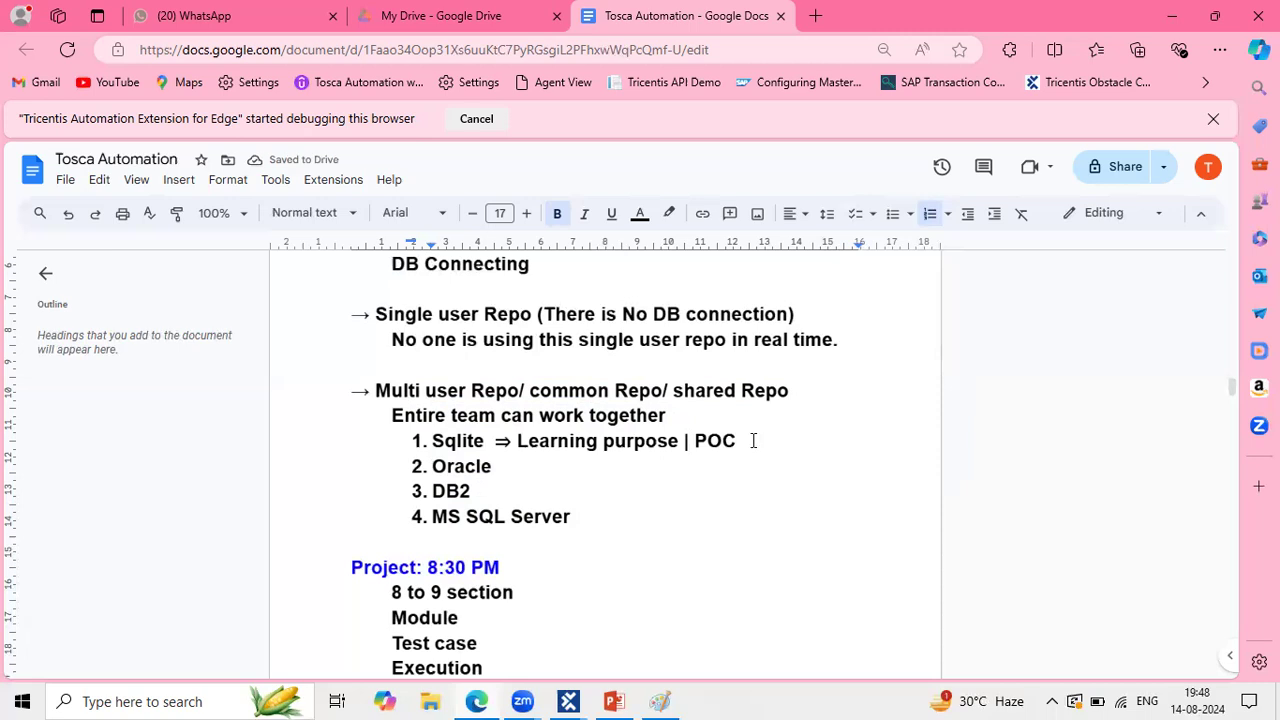
{"action": "key", "text": "Return"}
{"action": "key", "text": "BackSpace"}
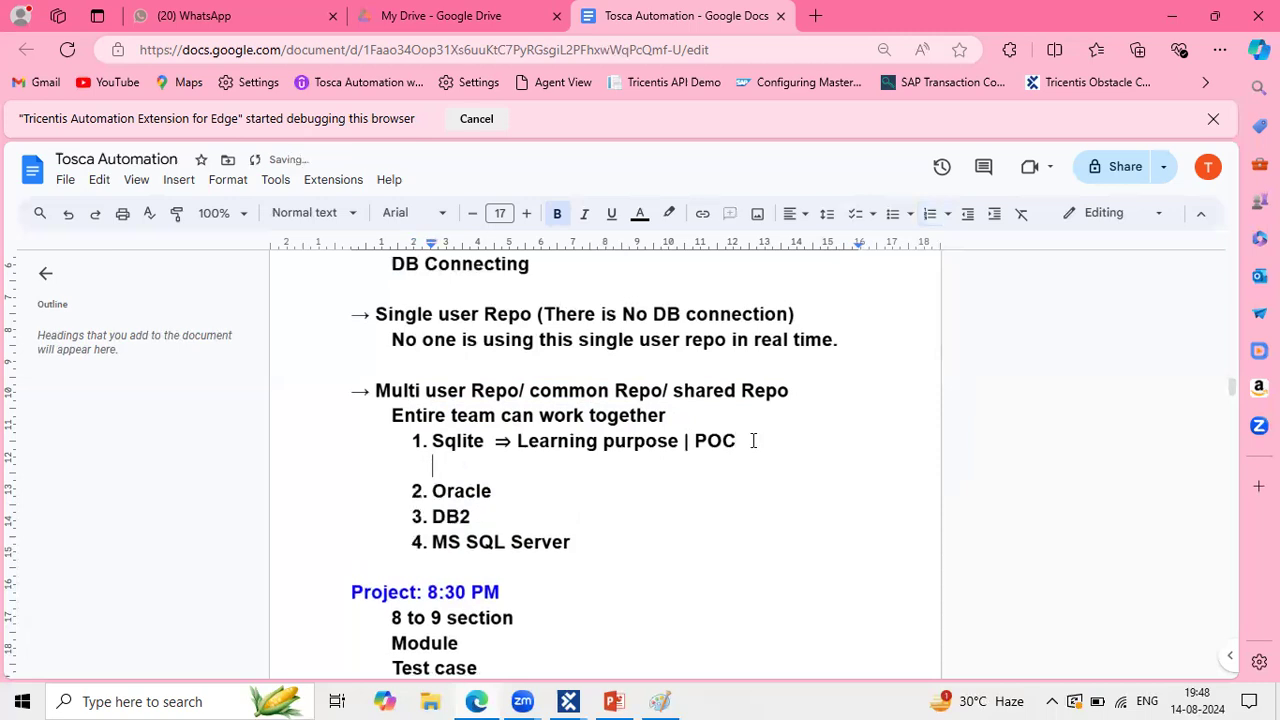
{"action": "key", "text": "BackSpace"}
Step: Highlight DB2 and MS SQL Server in the database list
{"action": "left_click", "coordinate": [470, 492]}
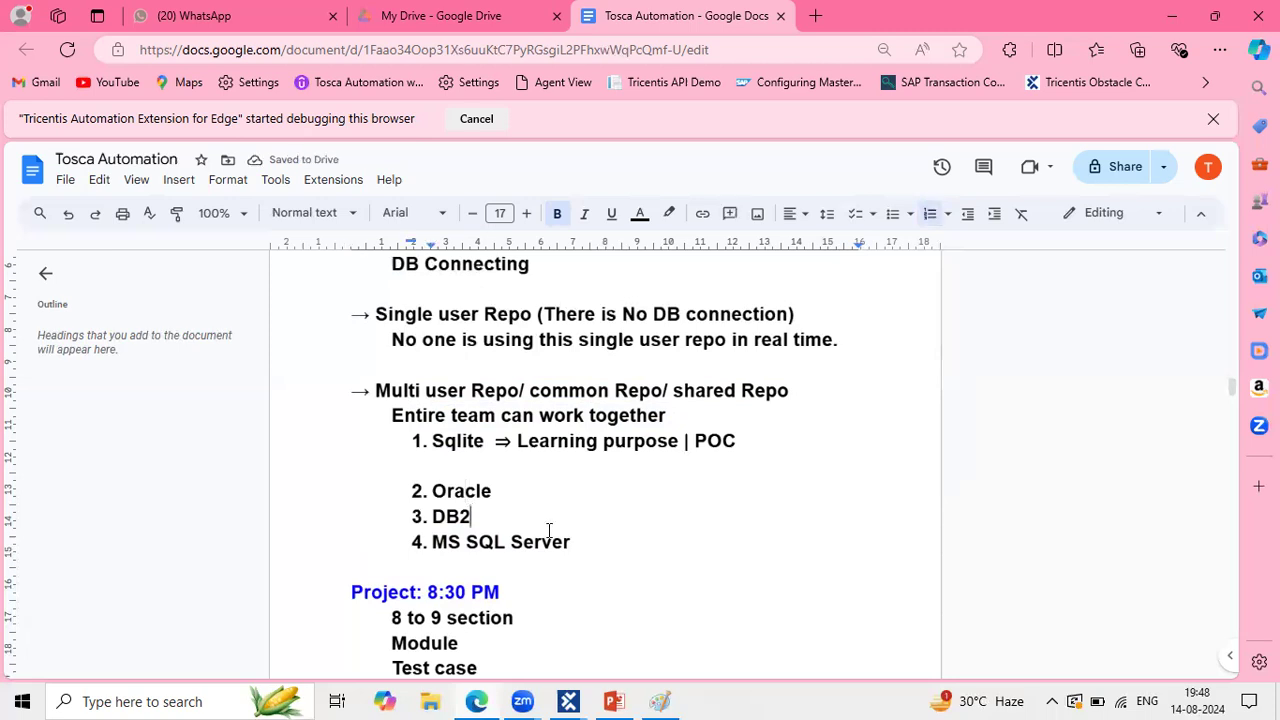
{"action": "left_click_drag", "start_coordinate": [583, 543], "coordinate": [433, 516]}
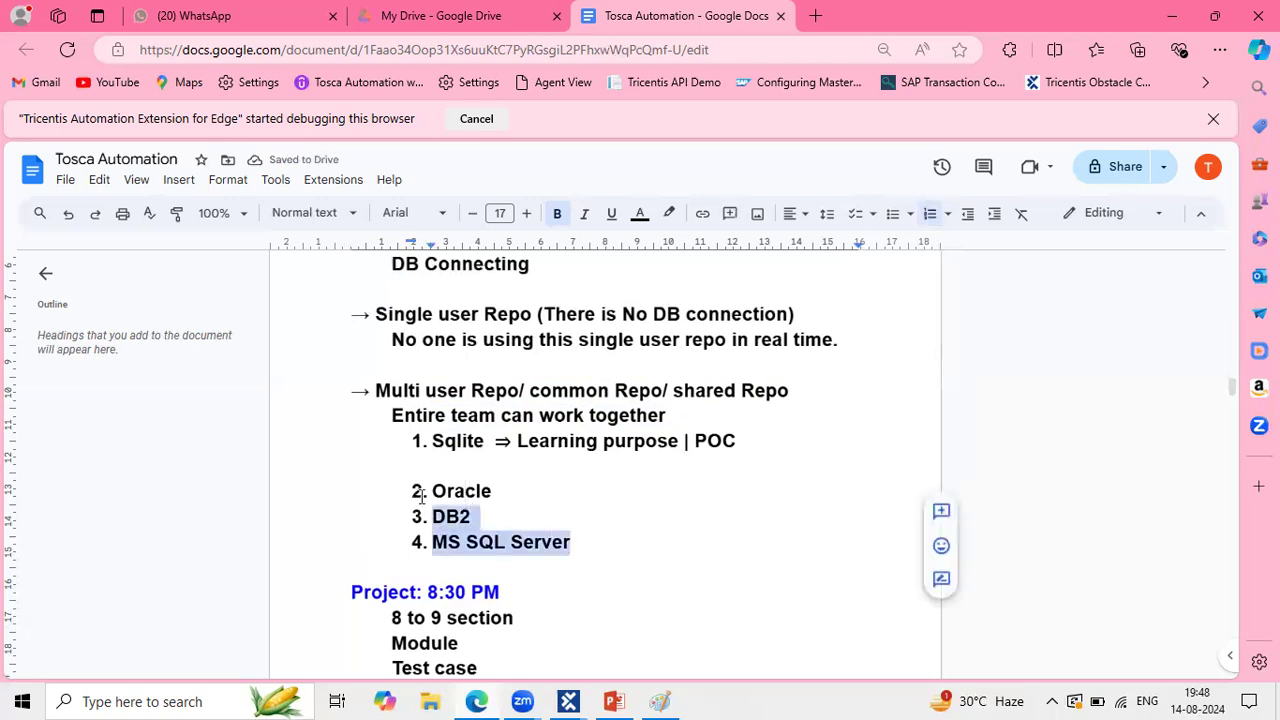
{"action": "left_click", "coordinate": [541, 523]}
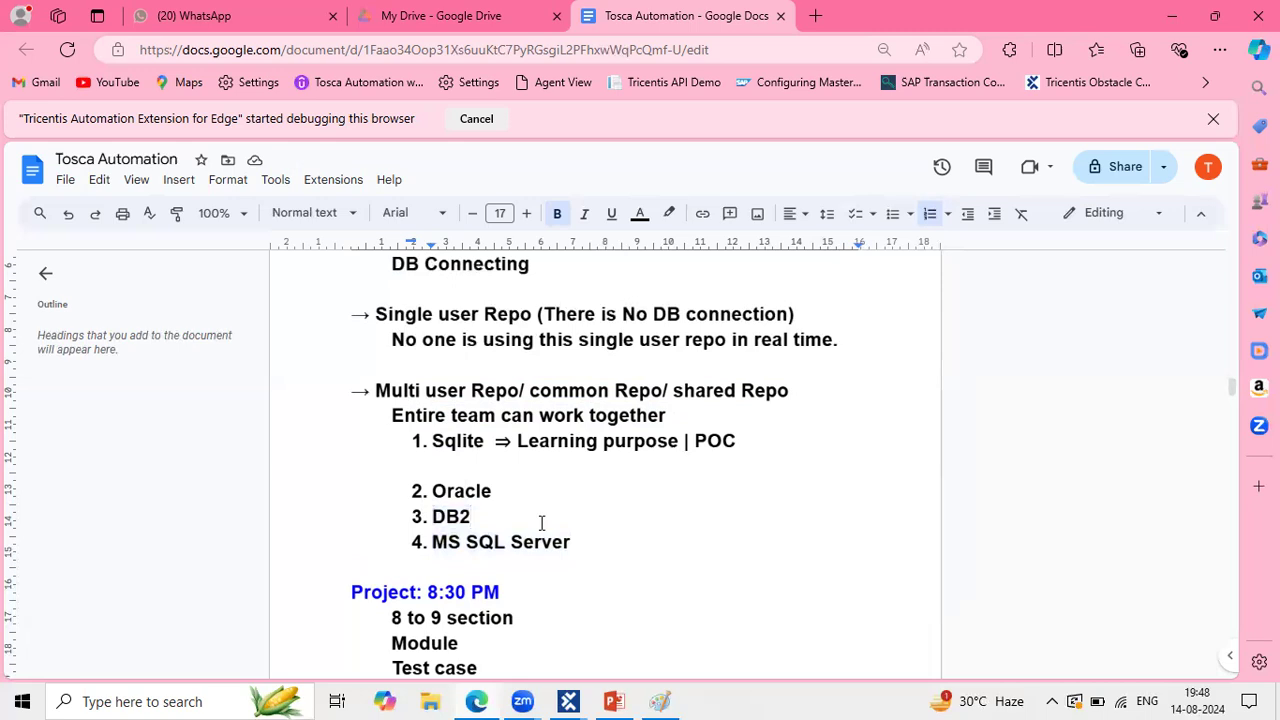
{"action": "scroll", "coordinate": [543, 517], "scroll_direction": "down", "scroll_amount": 3}
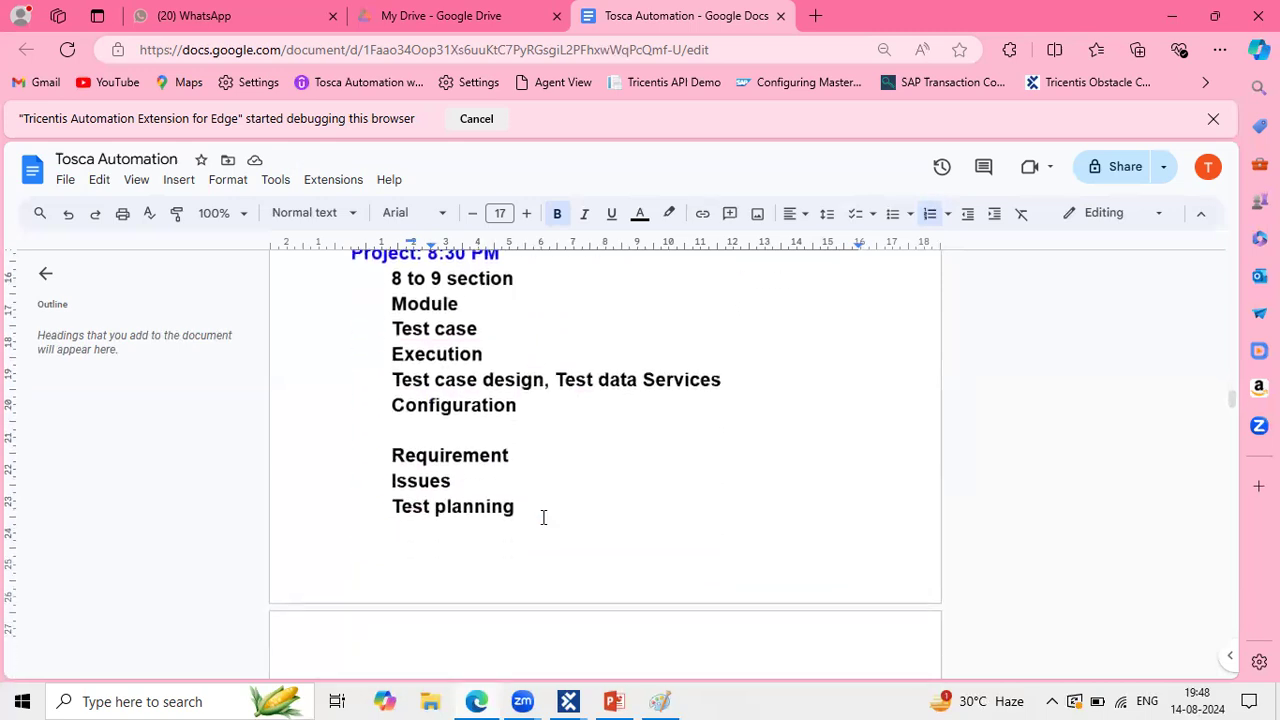
Step: Open the SqliteMulti workspace's project overview window and toggle its project tree
{"action": "mouse_move", "coordinate": [572, 700]}
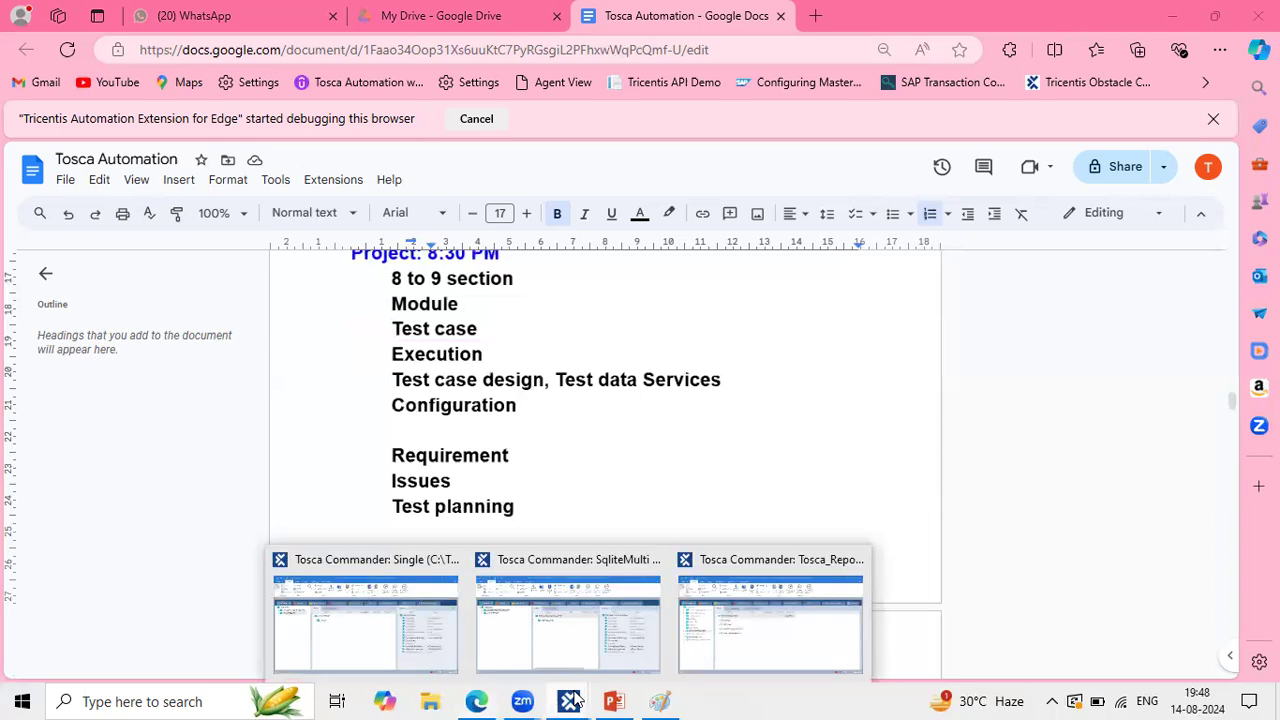
{"action": "left_click", "coordinate": [543, 630]}
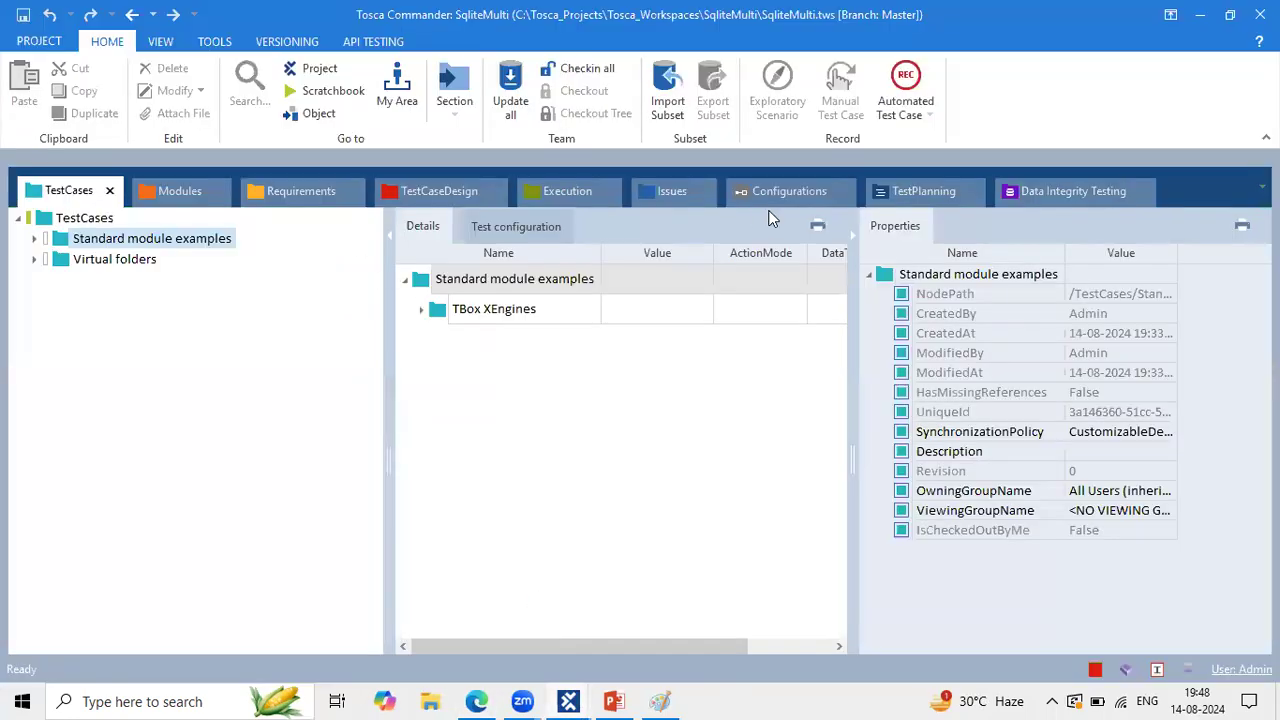
{"action": "left_click", "coordinate": [316, 72]}
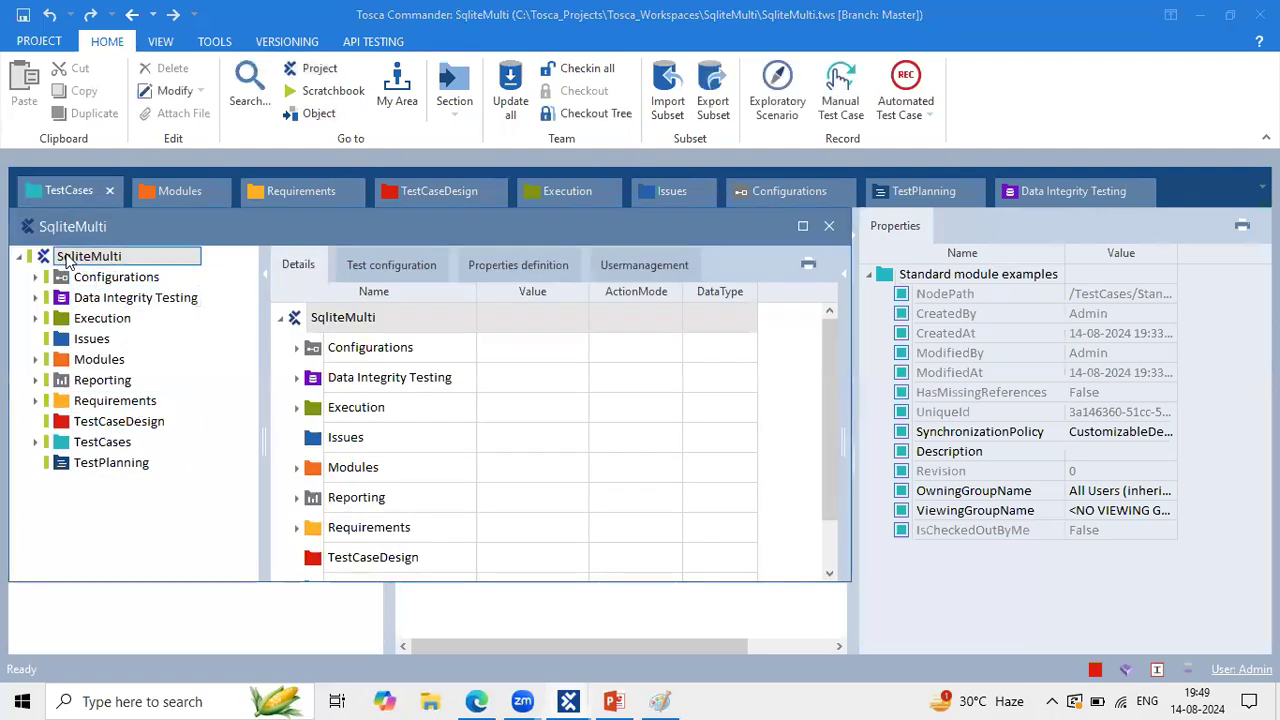
{"action": "left_click", "coordinate": [24, 258]}
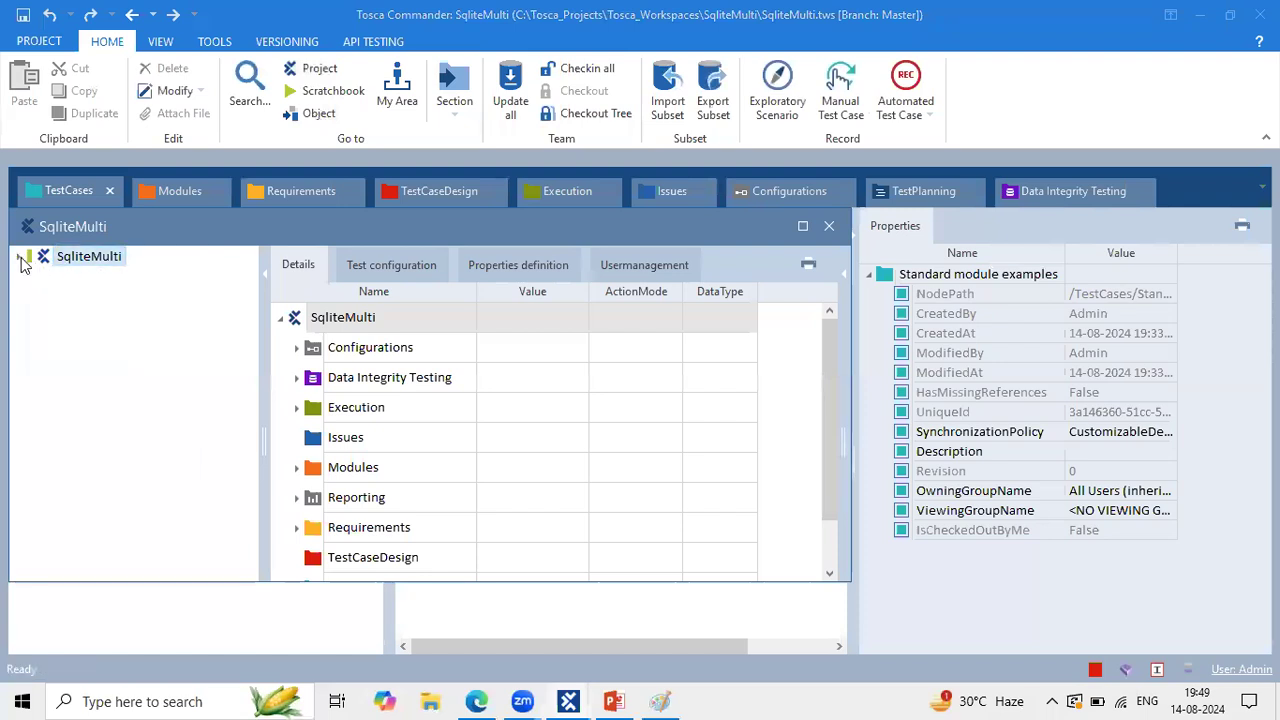
{"action": "left_click", "coordinate": [21, 259]}
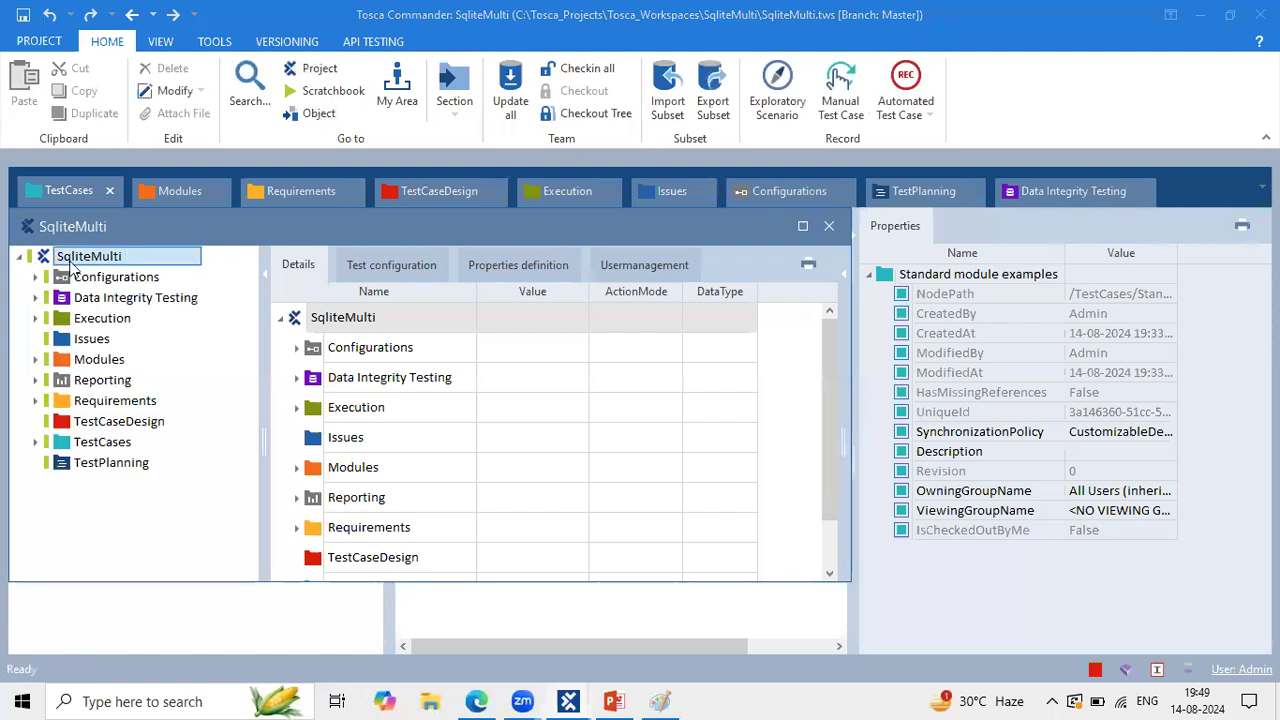
Step: Open the project overview windows in the Tosca_Repo and Single workspaces
{"action": "mouse_move", "coordinate": [566, 695]}
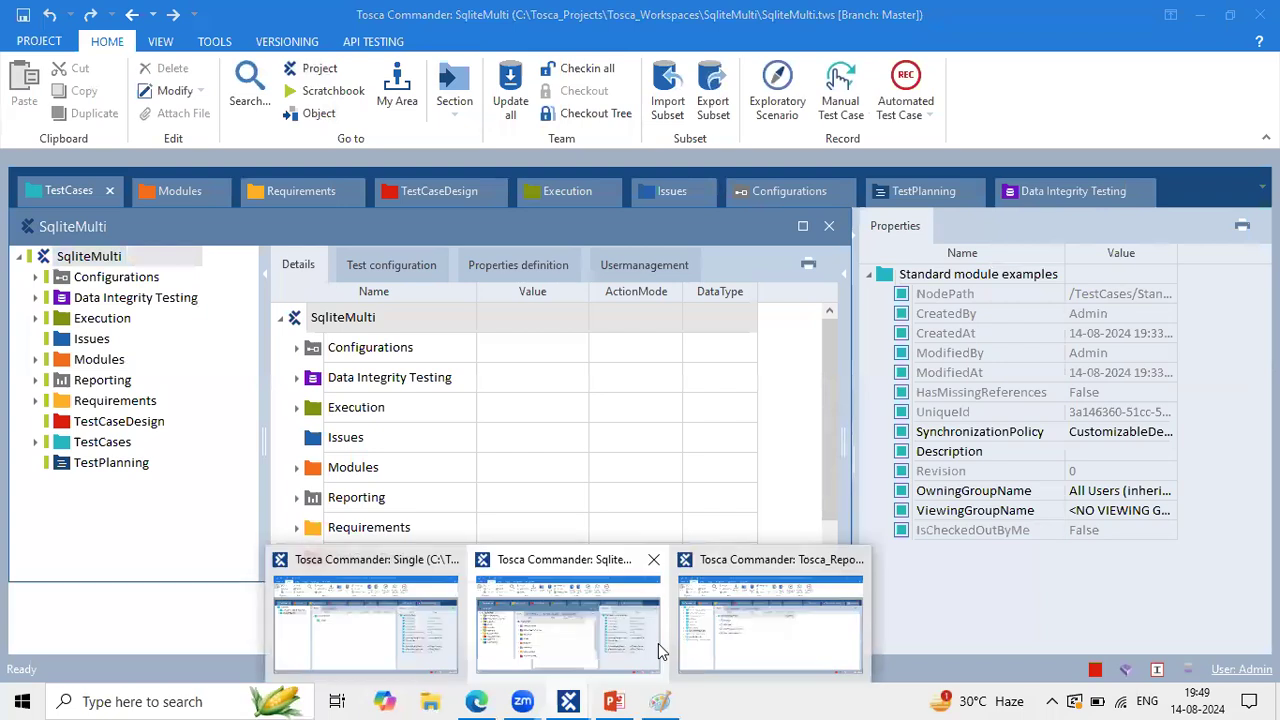
{"action": "left_click", "coordinate": [763, 628]}
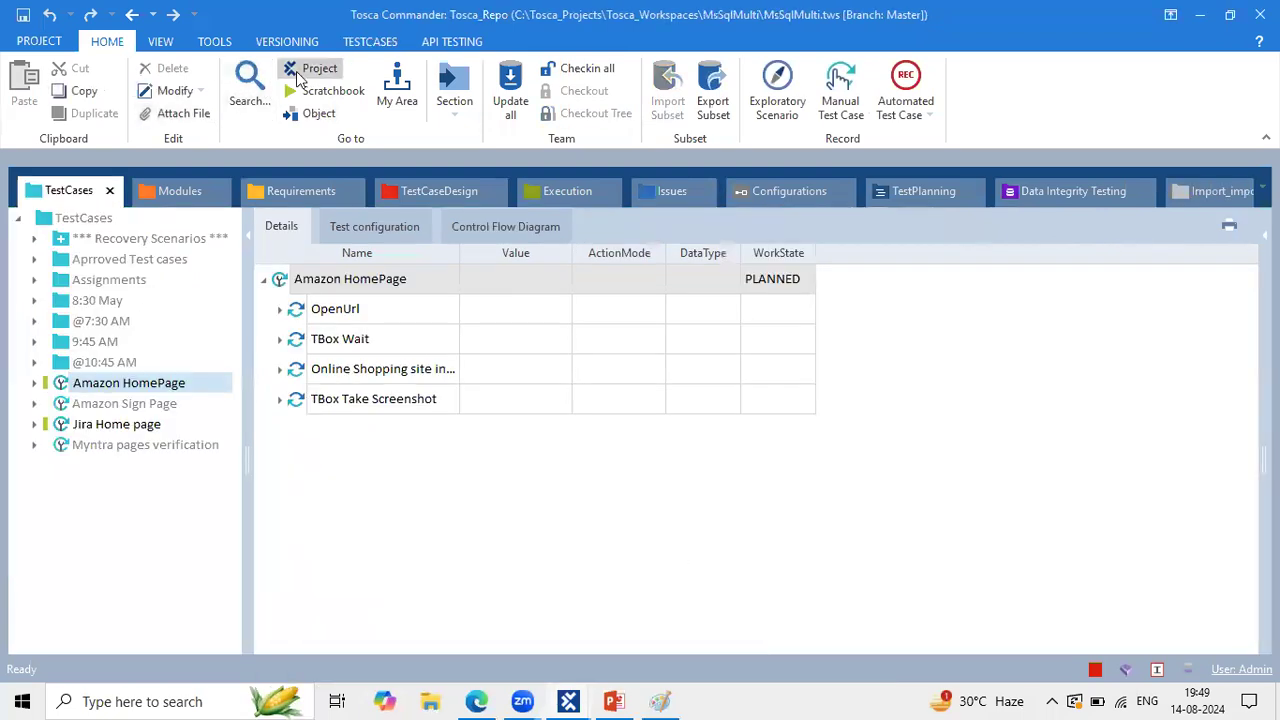
{"action": "left_click", "coordinate": [296, 71]}
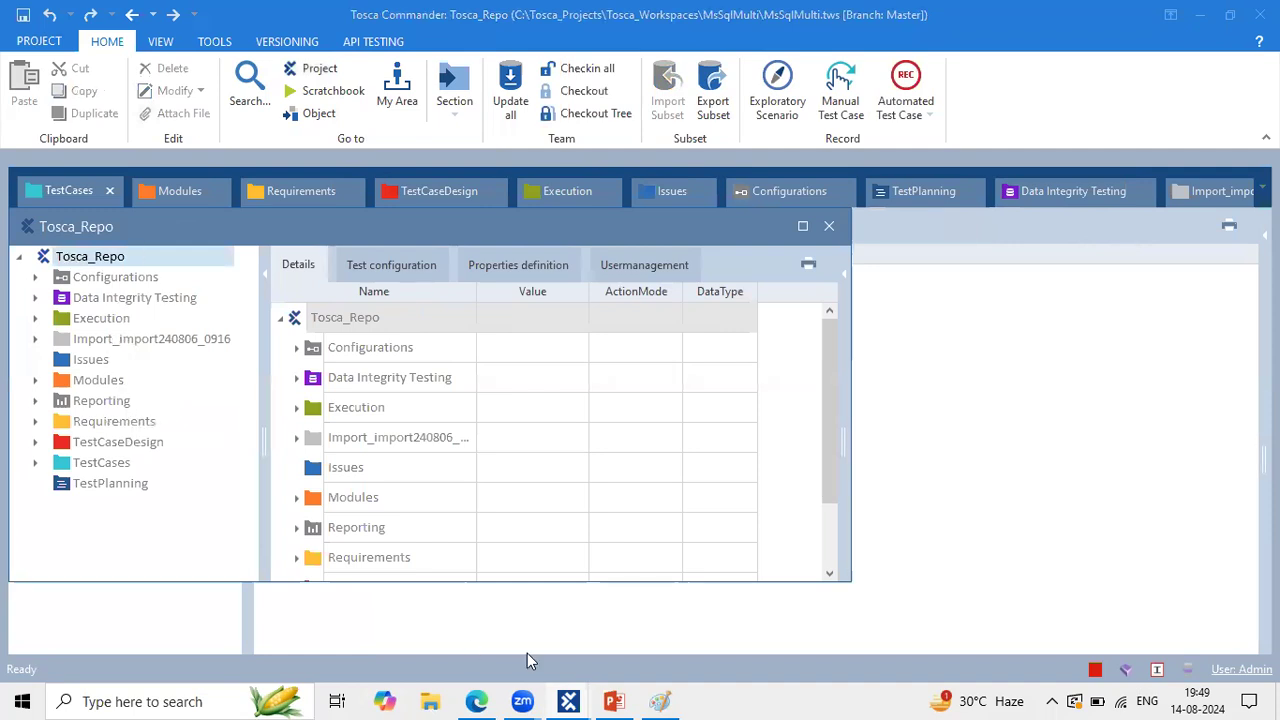
{"action": "mouse_move", "coordinate": [579, 697]}
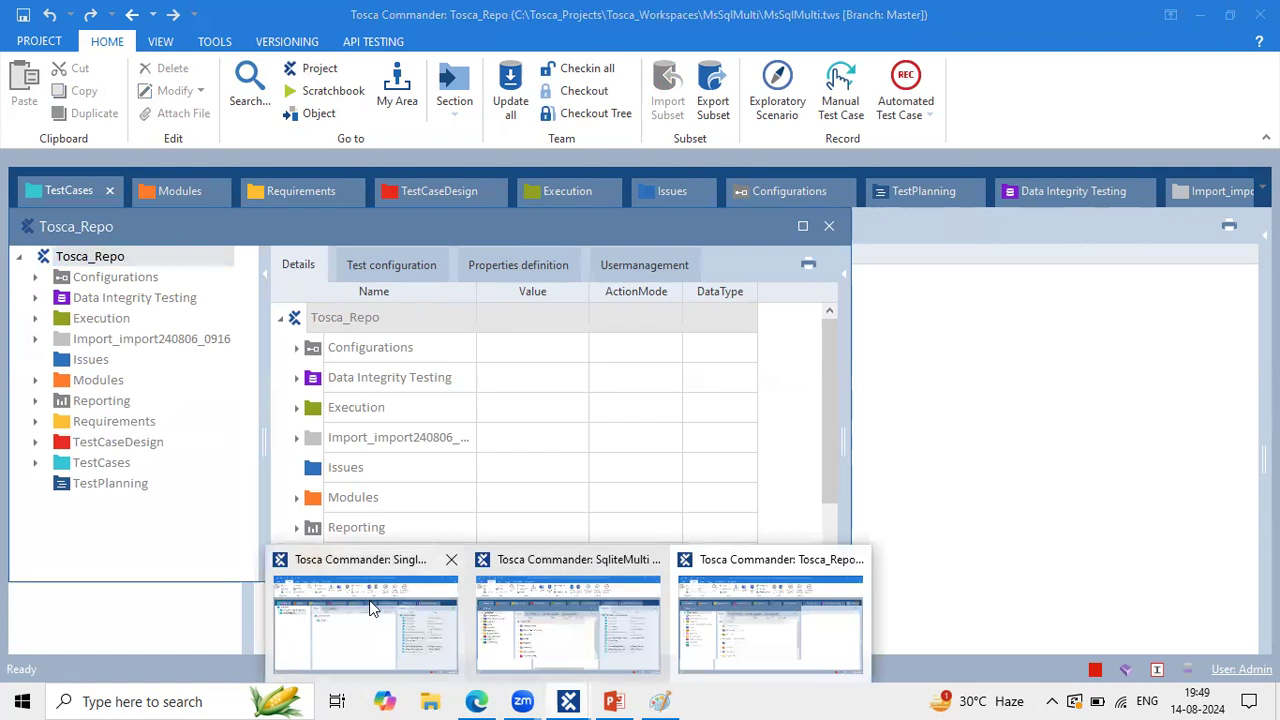
{"action": "left_click", "coordinate": [371, 609]}
{"action": "left_click", "coordinate": [316, 68]}
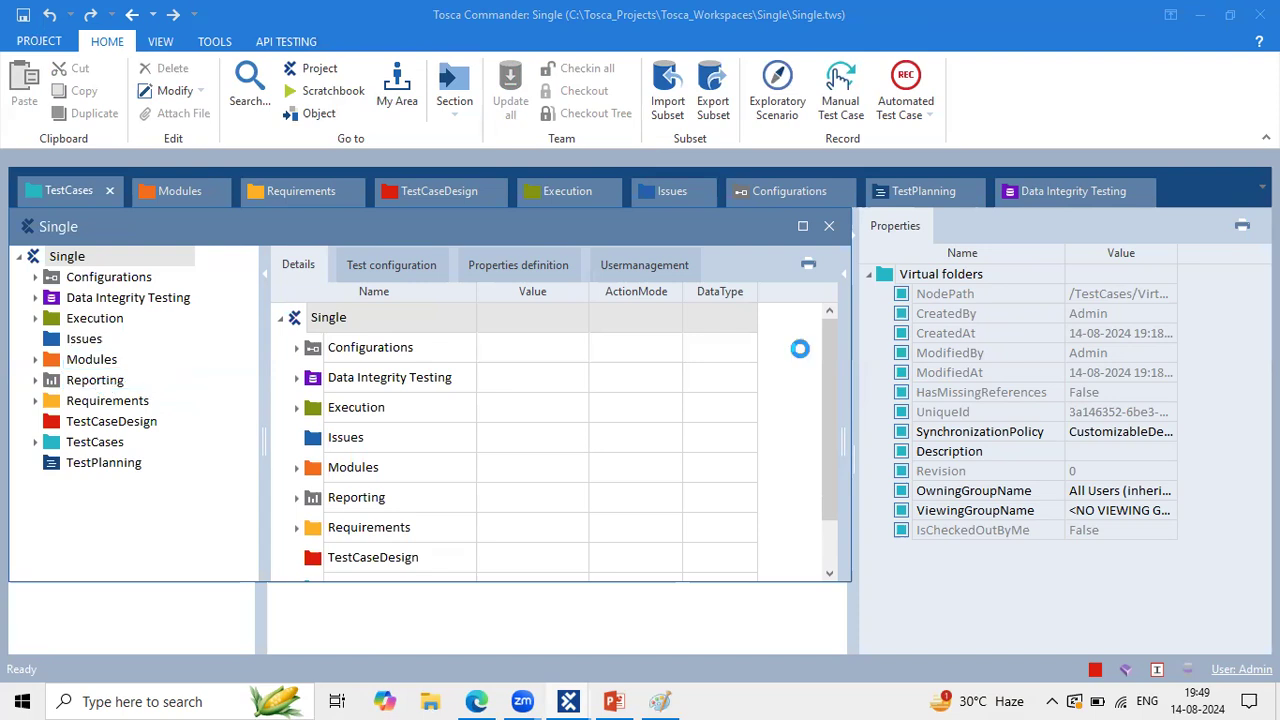
{"action": "left_click", "coordinate": [470, 698]}
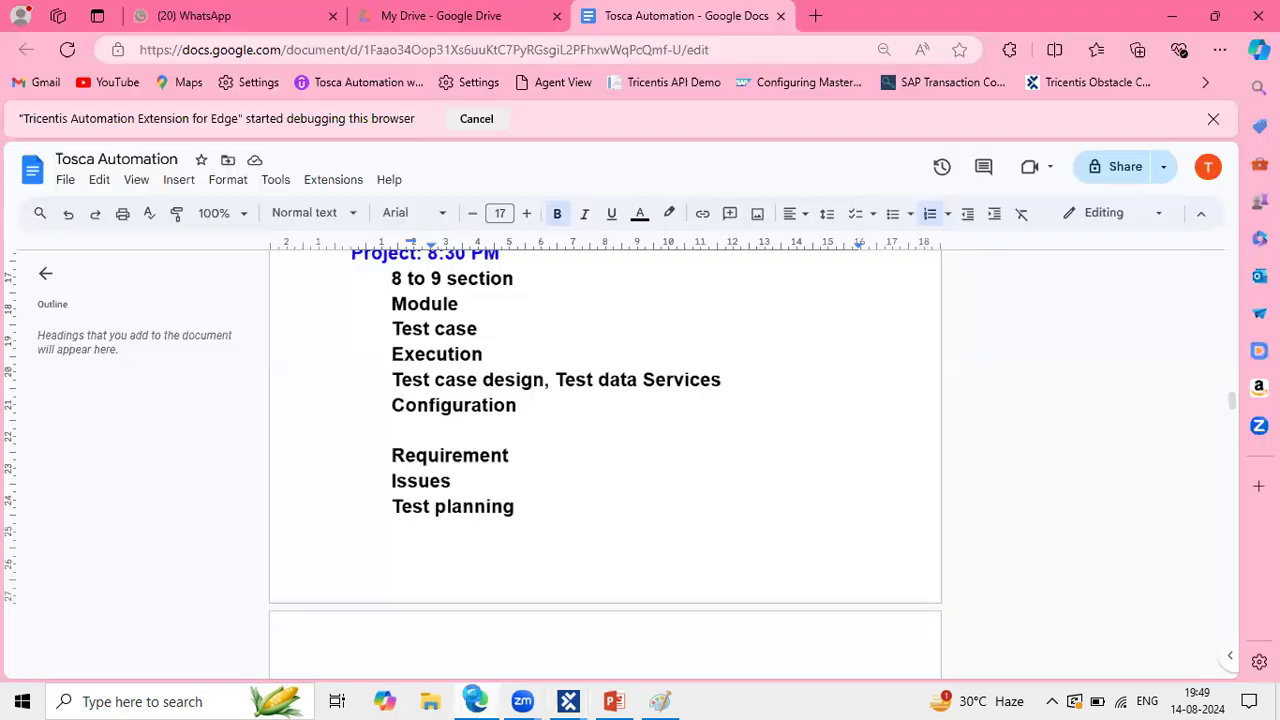
{"action": "left_click_drag", "start_coordinate": [391, 304], "coordinate": [528, 410]}
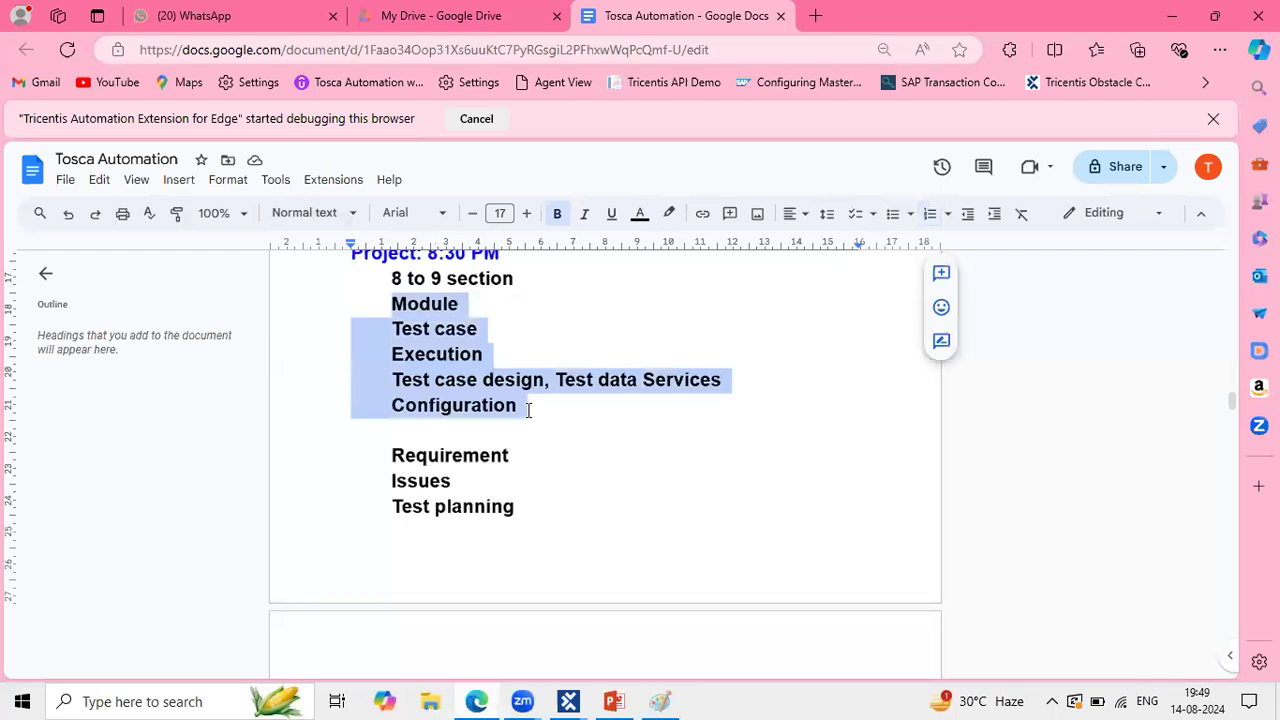
{"action": "left_click", "coordinate": [527, 409]}
{"action": "scroll", "coordinate": [526, 409], "scroll_direction": "down", "scroll_amount": 1}
{"action": "left_click_drag", "start_coordinate": [386, 377], "coordinate": [523, 430]}
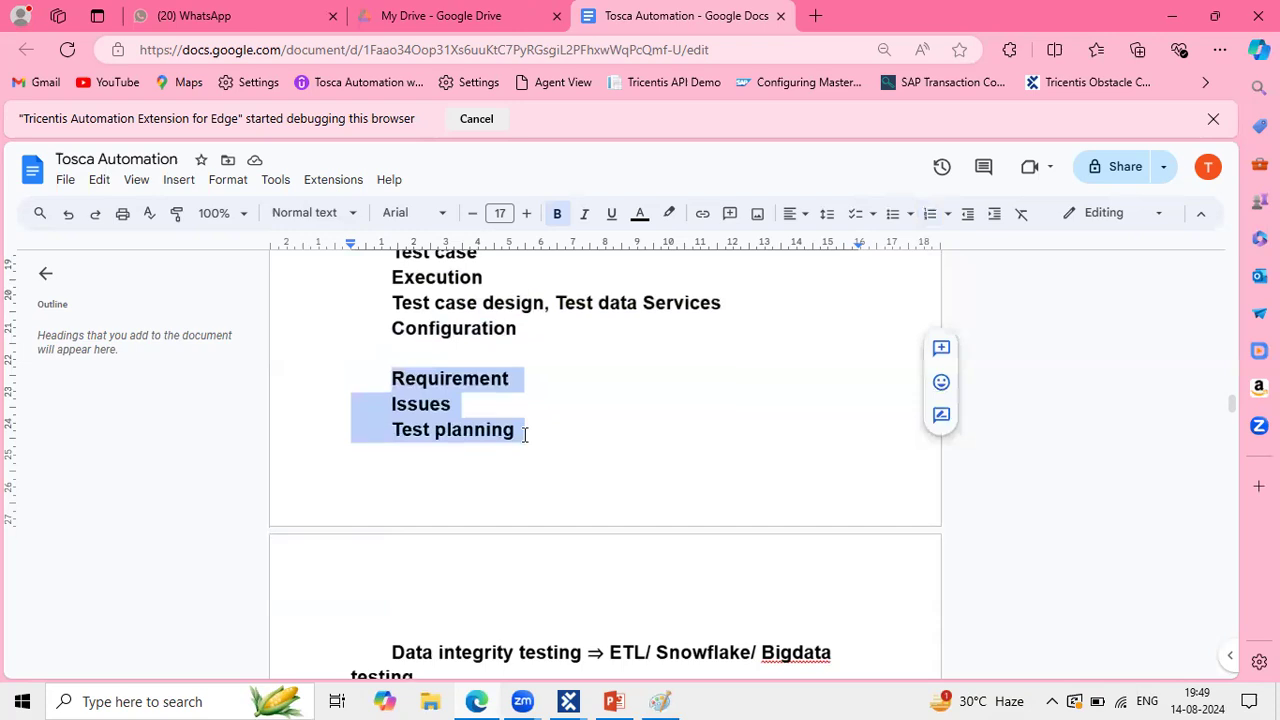
{"action": "scroll", "coordinate": [523, 432], "scroll_direction": "down", "scroll_amount": 2}
{"action": "left_click", "coordinate": [393, 502]}
{"action": "left_click_drag", "start_coordinate": [393, 502], "coordinate": [642, 508]}
{"action": "left_click", "coordinate": [640, 508]}
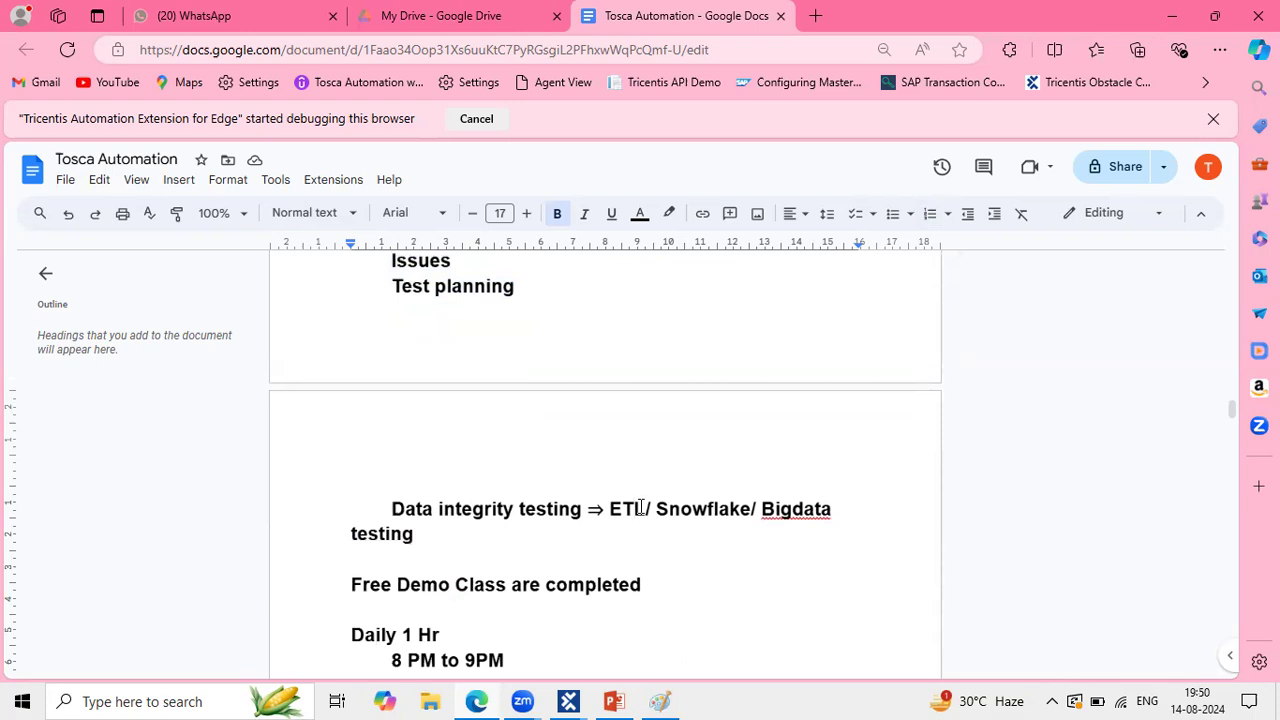
{"action": "scroll", "coordinate": [641, 507], "scroll_direction": "up", "scroll_amount": 1}
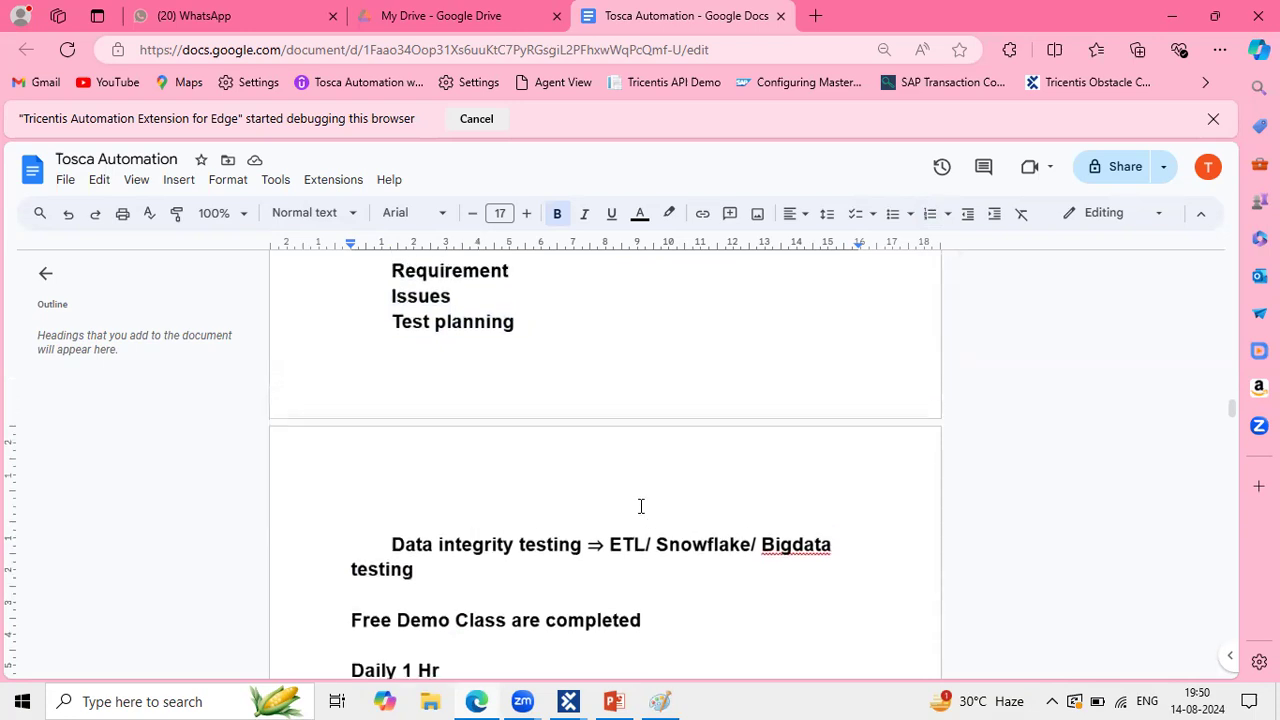
{"action": "scroll", "coordinate": [641, 507], "scroll_direction": "down", "scroll_amount": 6}
{"action": "scroll", "coordinate": [638, 505], "scroll_direction": "down", "scroll_amount": 2}
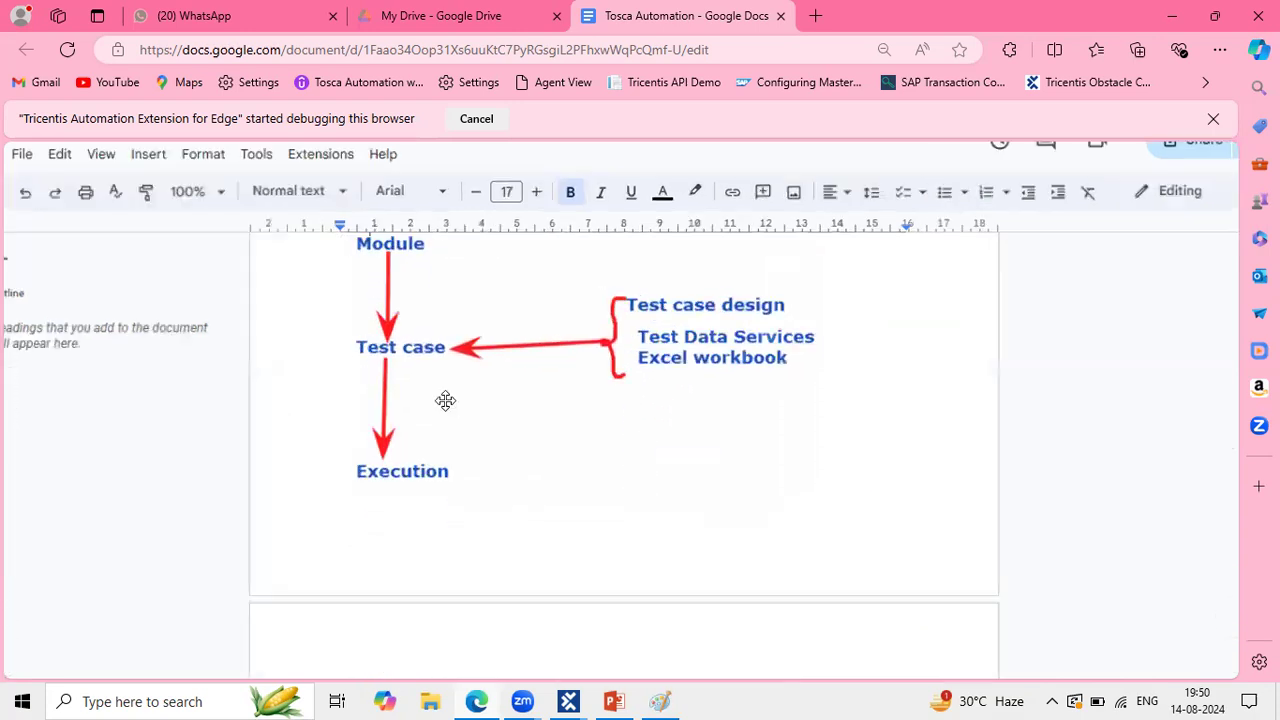
{"action": "scroll", "coordinate": [445, 400], "scroll_direction": "up", "scroll_amount": 3}
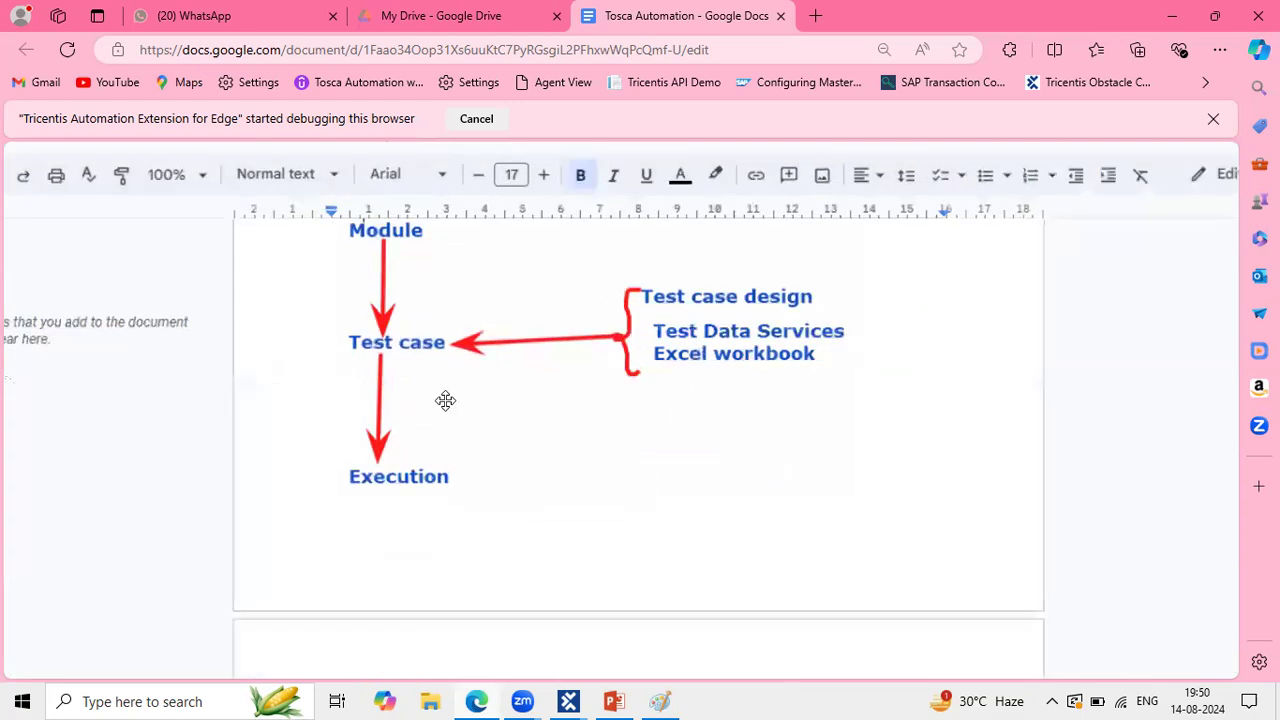
{"action": "scroll", "coordinate": [528, 440], "scroll_direction": "left", "scroll_amount": 1}
{"action": "scroll", "coordinate": [528, 440], "scroll_direction": "up", "scroll_amount": 1}
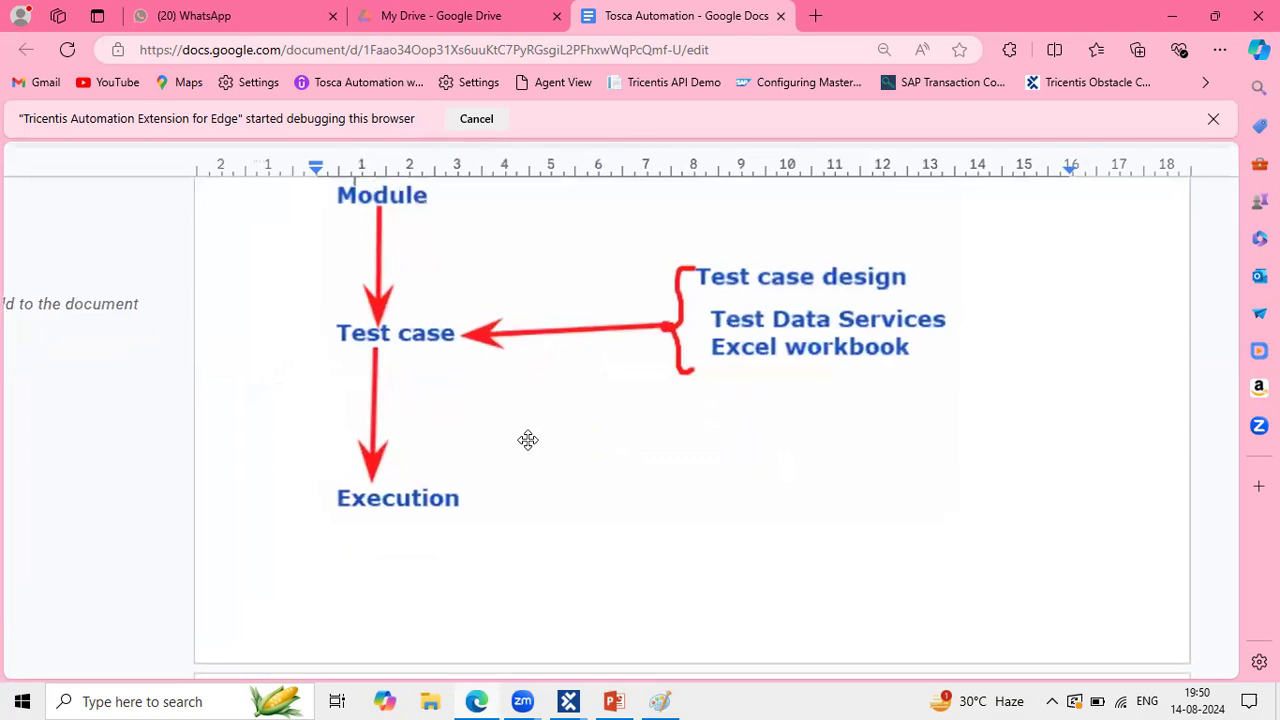
{"action": "left_click", "coordinate": [568, 701]}
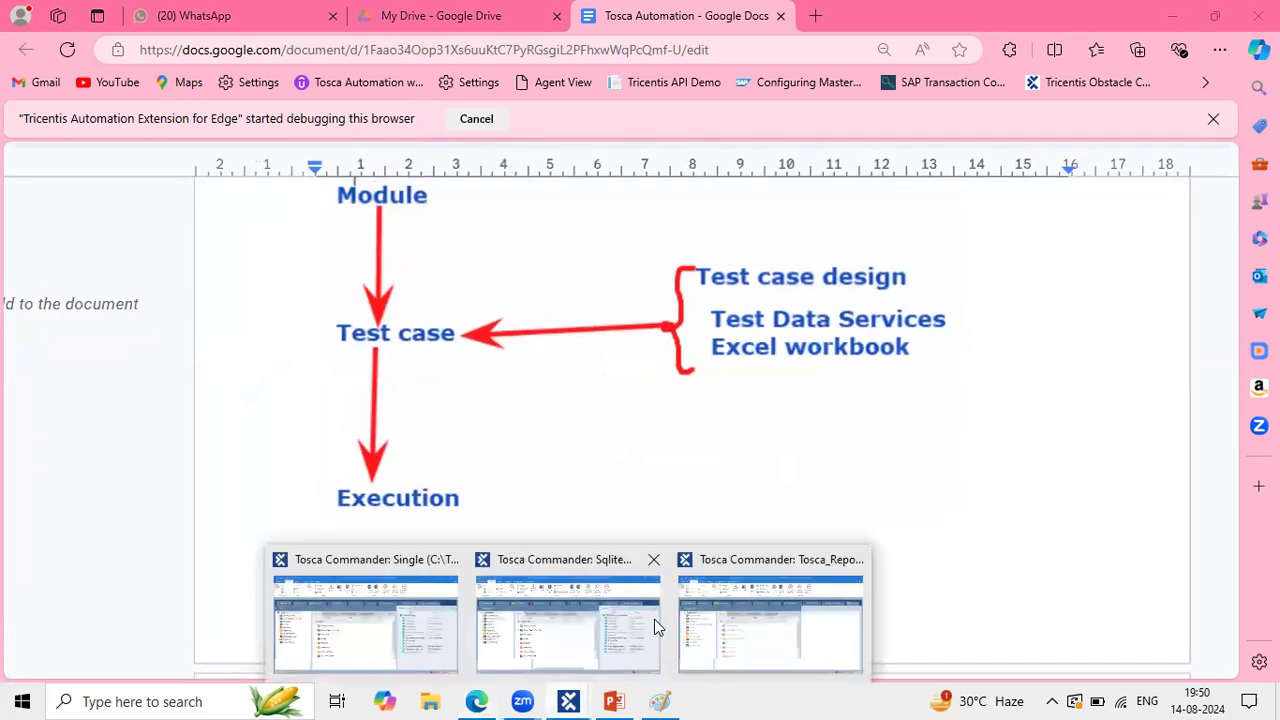
{"action": "left_click", "coordinate": [455, 603]}
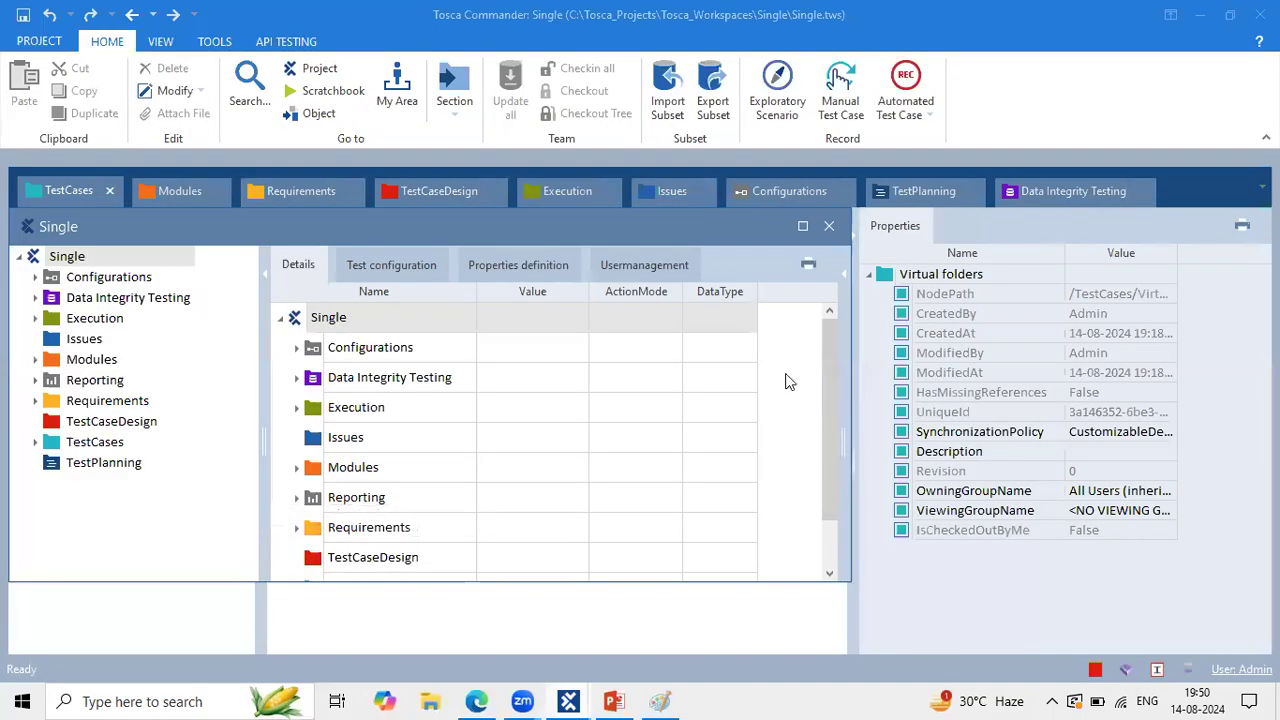
Step: Close the Single and SqliteMulti project windows, then close SqliteMulti, checking in all objects
{"action": "left_click", "coordinate": [830, 232]}
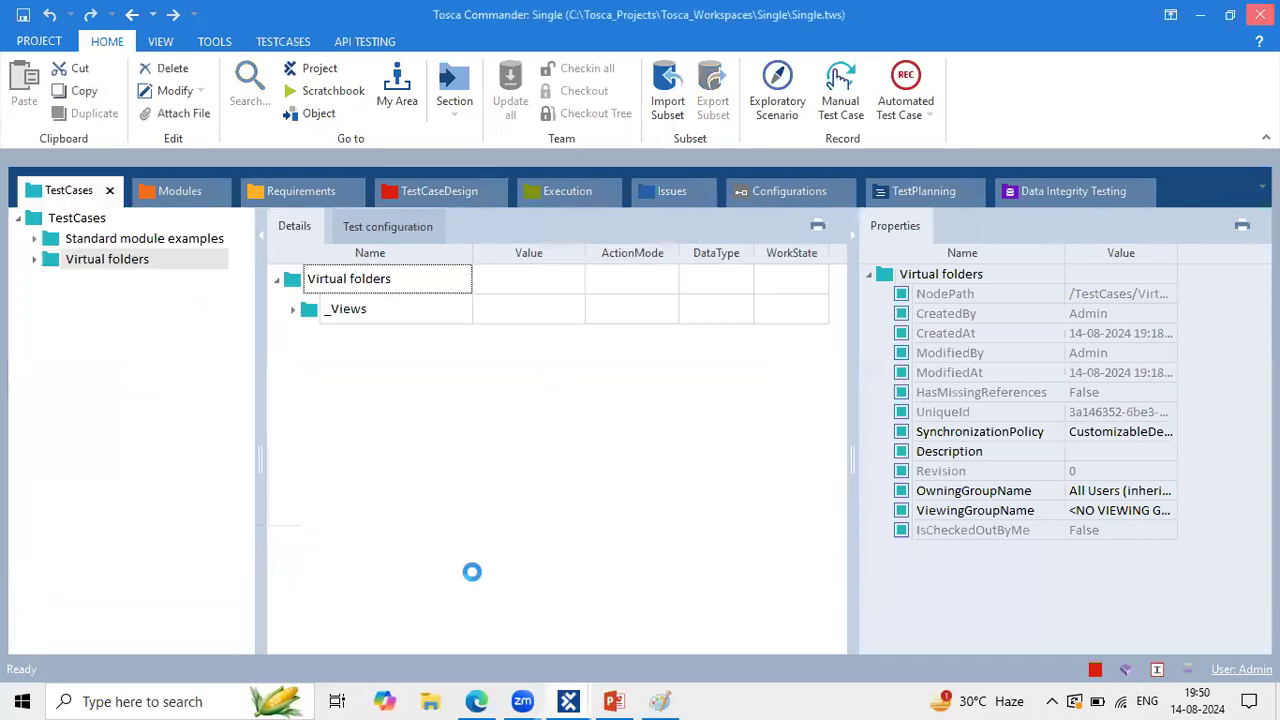
{"action": "mouse_move", "coordinate": [575, 700]}
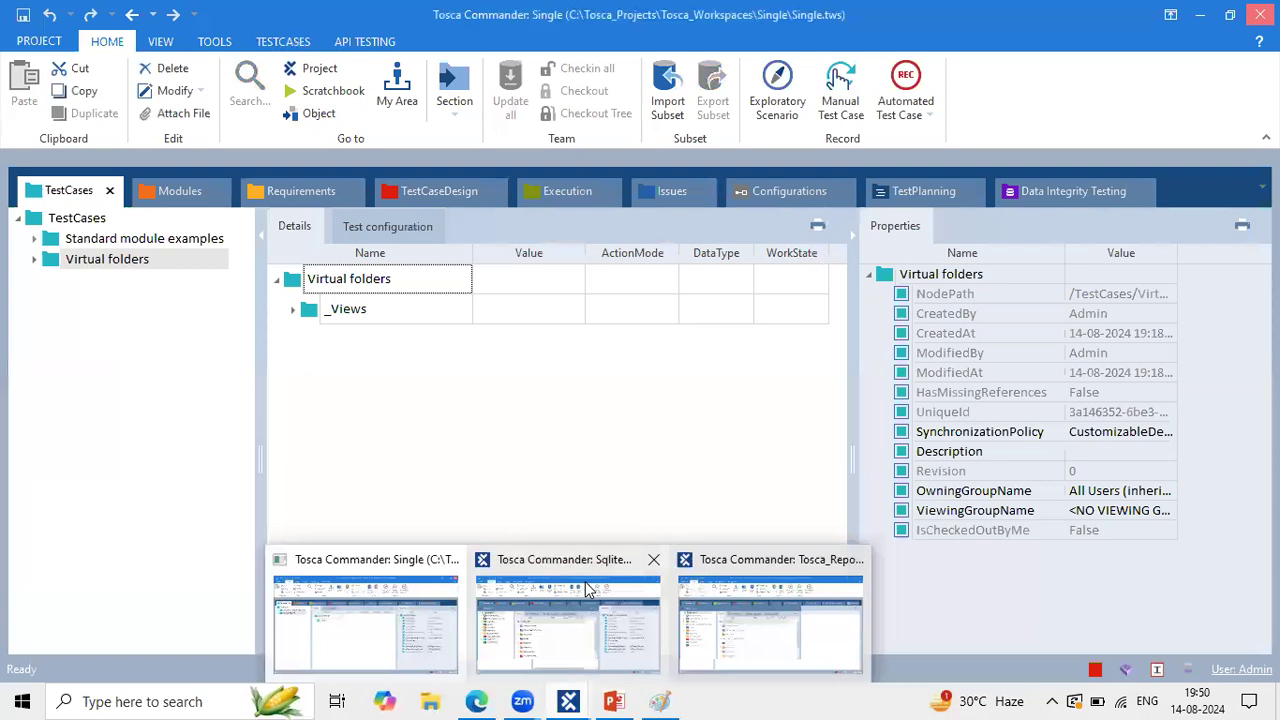
{"action": "left_click", "coordinate": [586, 585]}
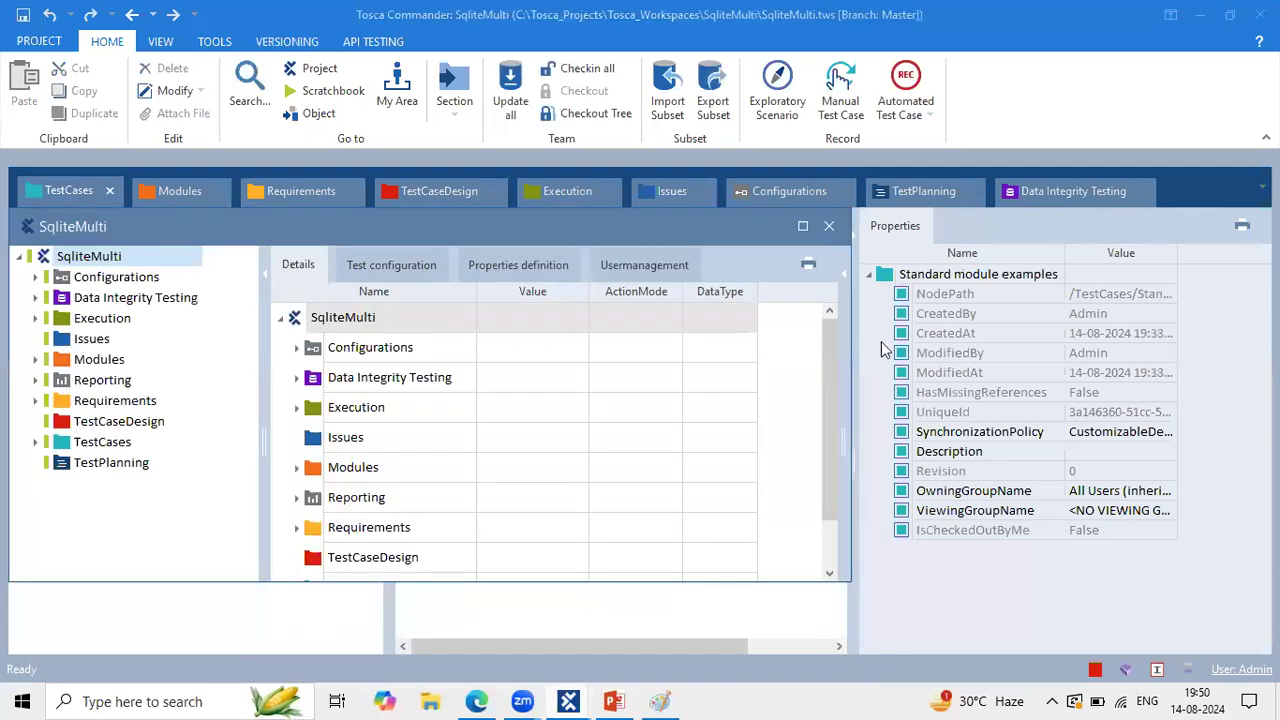
{"action": "left_click", "coordinate": [830, 222]}
{"action": "left_click", "coordinate": [1260, 14]}
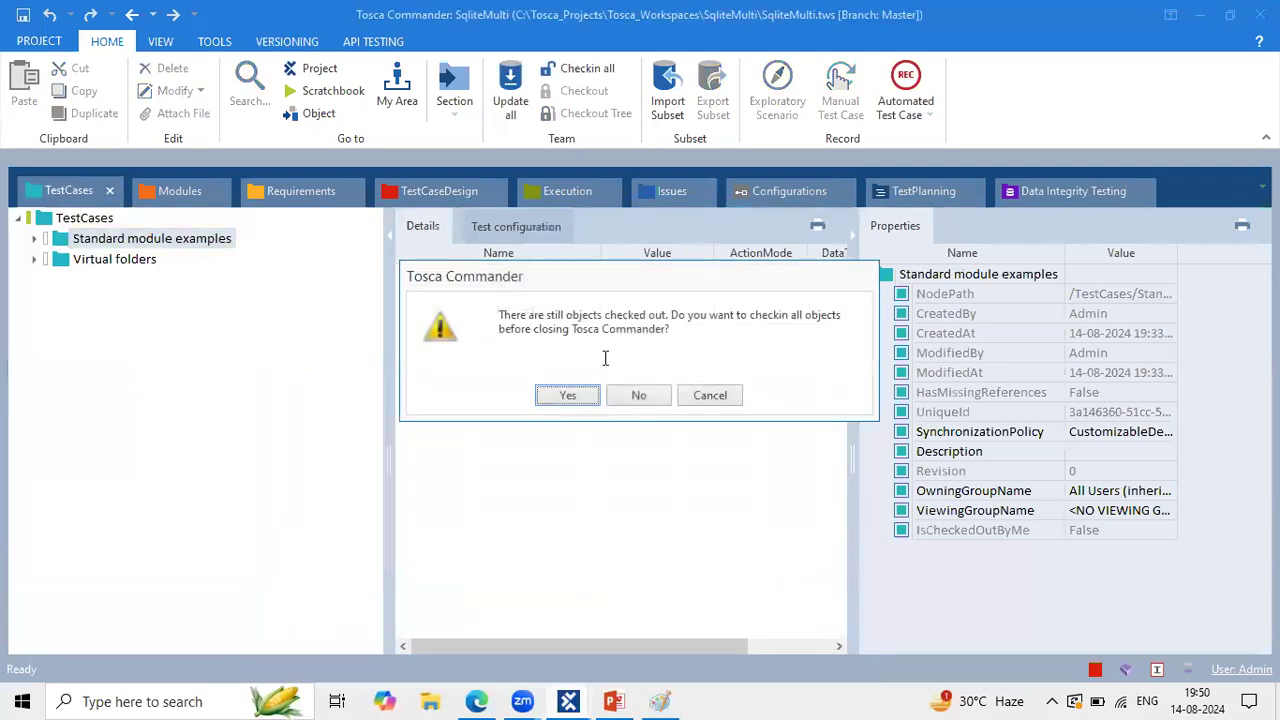
{"action": "left_click", "coordinate": [580, 394]}
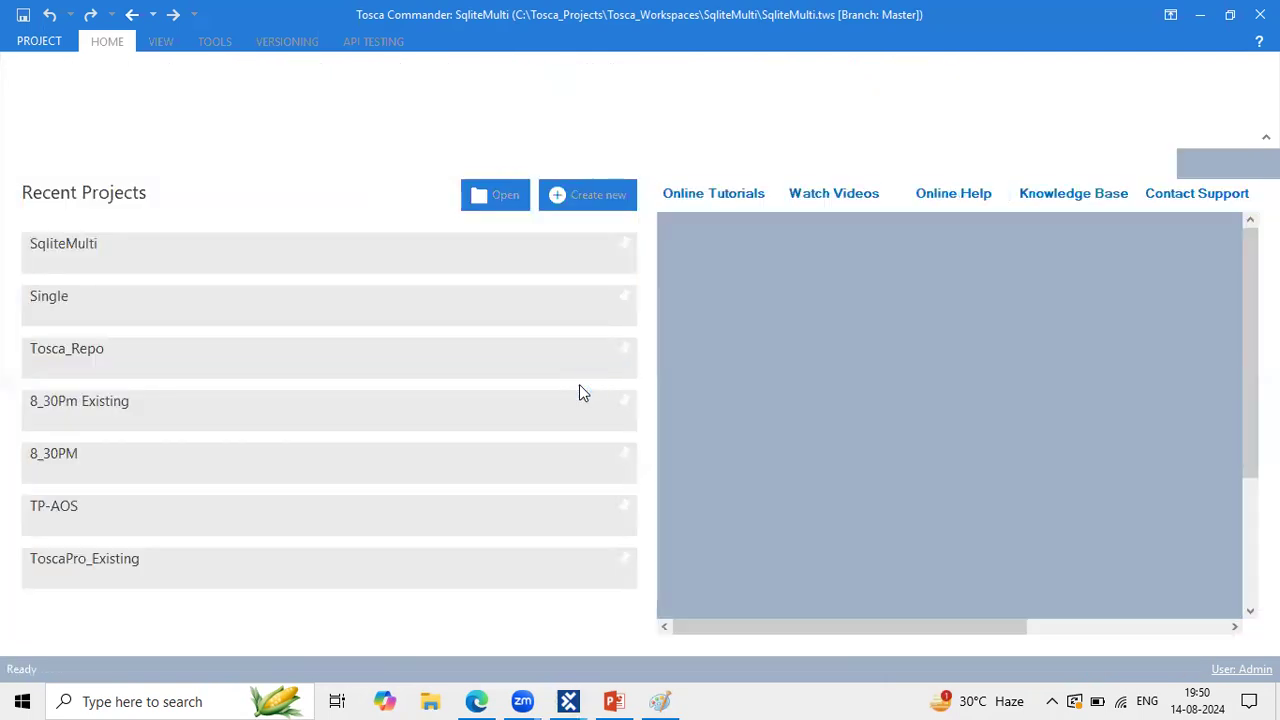
Step: Close Tosca_Repo's project overview window and return to the Google Docs flow diagram
{"action": "key", "text": "alt+Tab"}
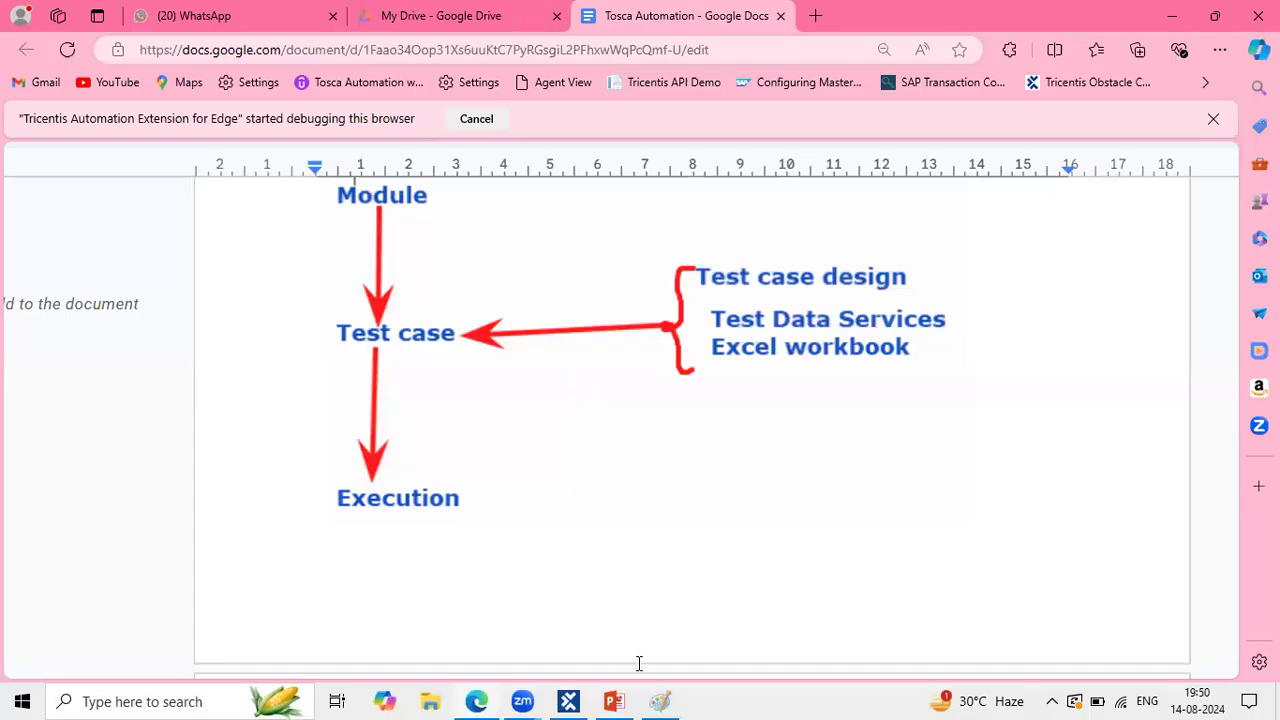
{"action": "left_click", "coordinate": [568, 701]}
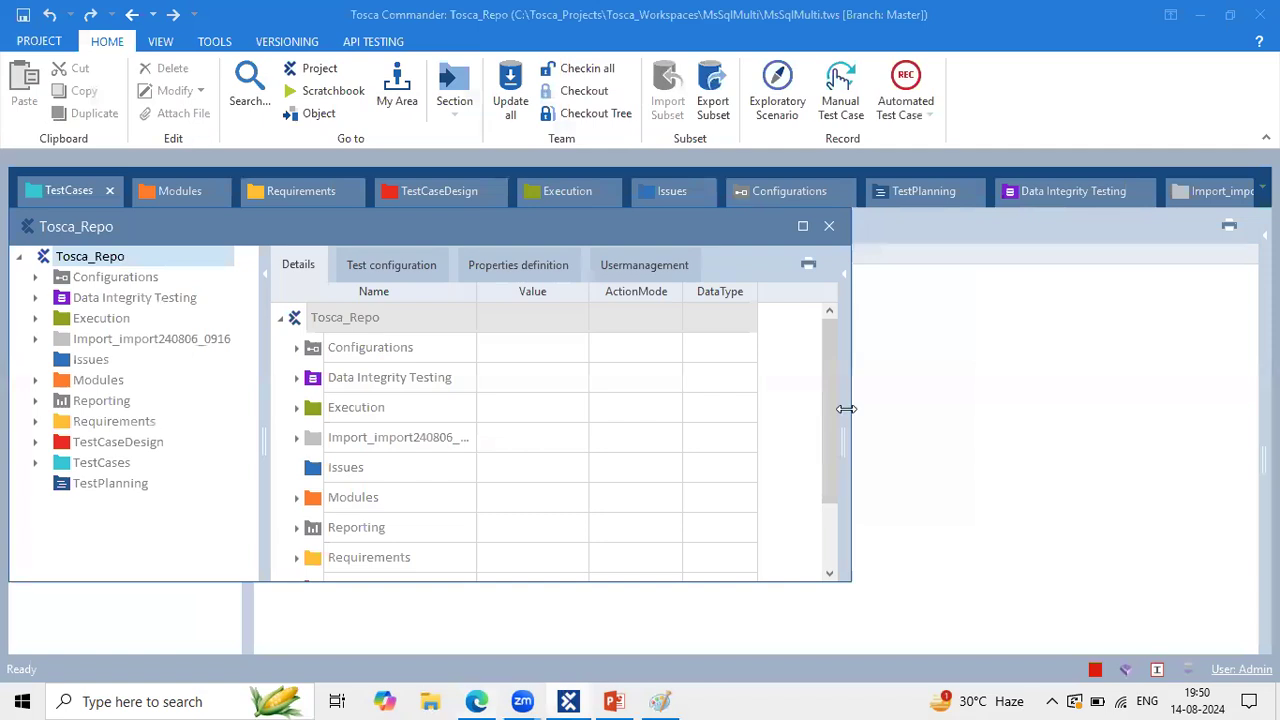
{"action": "left_click", "coordinate": [828, 226]}
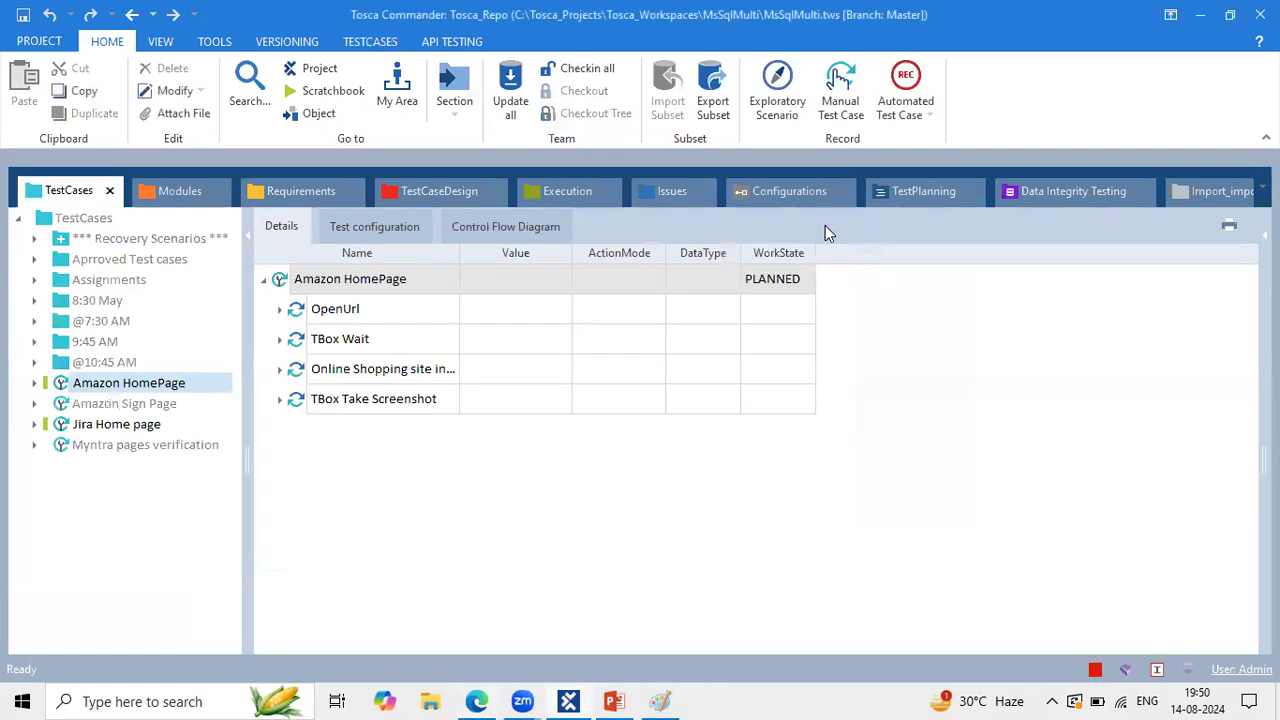
{"action": "left_click", "coordinate": [477, 701]}
{"action": "scroll", "coordinate": [607, 427], "scroll_direction": "down", "scroll_amount": 1}
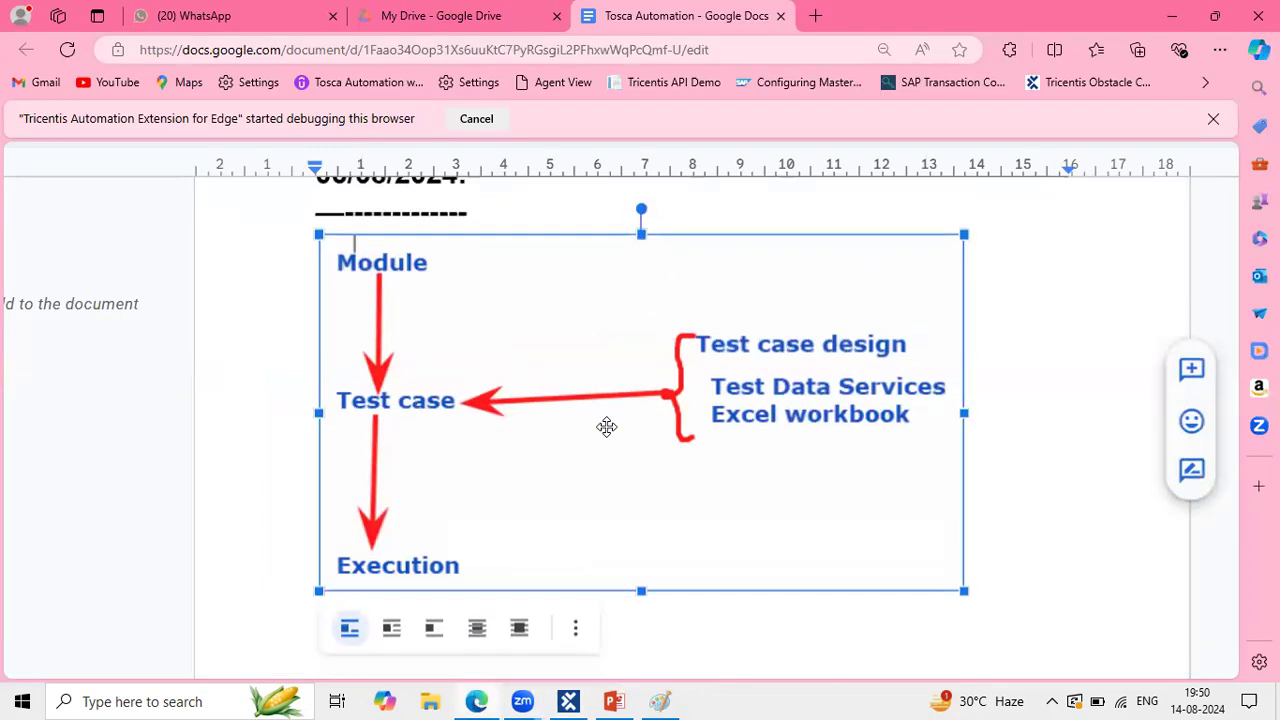
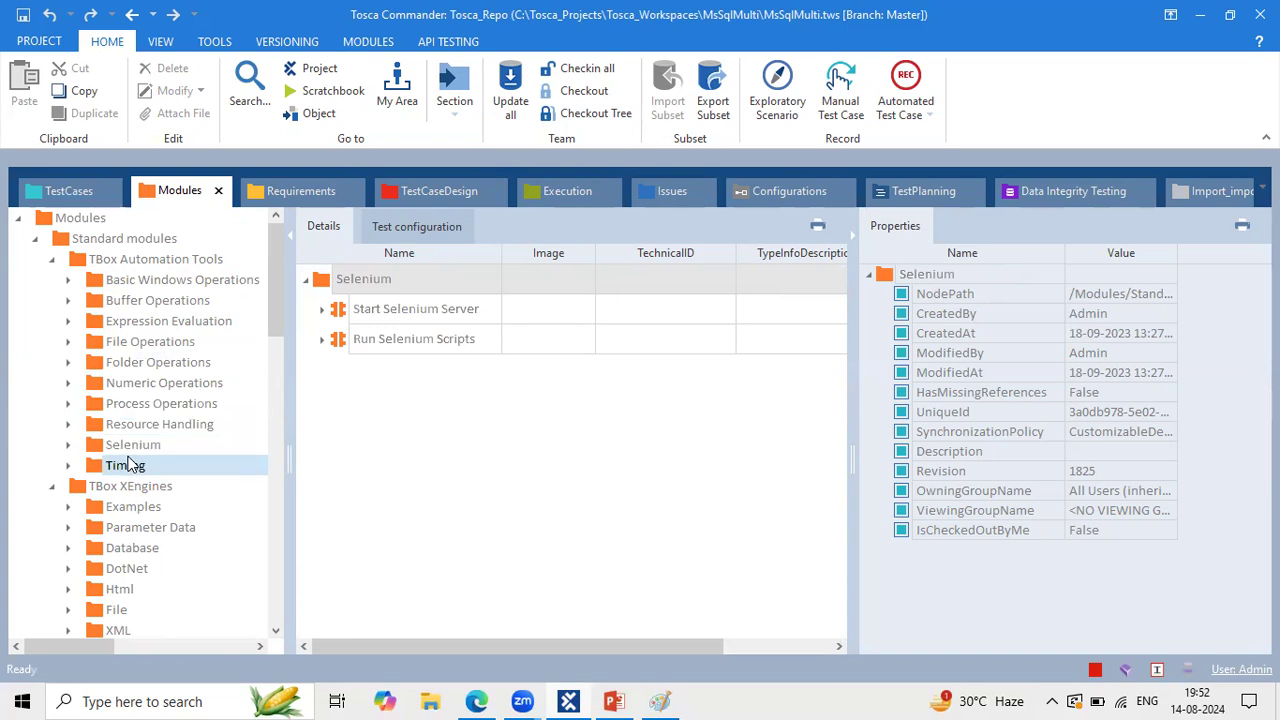
Step: Browse the DotNet, Database, Html, File, XML, JSON, Mail and Mobile module folders
{"action": "scroll", "coordinate": [128, 465], "scroll_direction": "down", "scroll_amount": 2}
{"action": "left_click", "coordinate": [148, 443]}
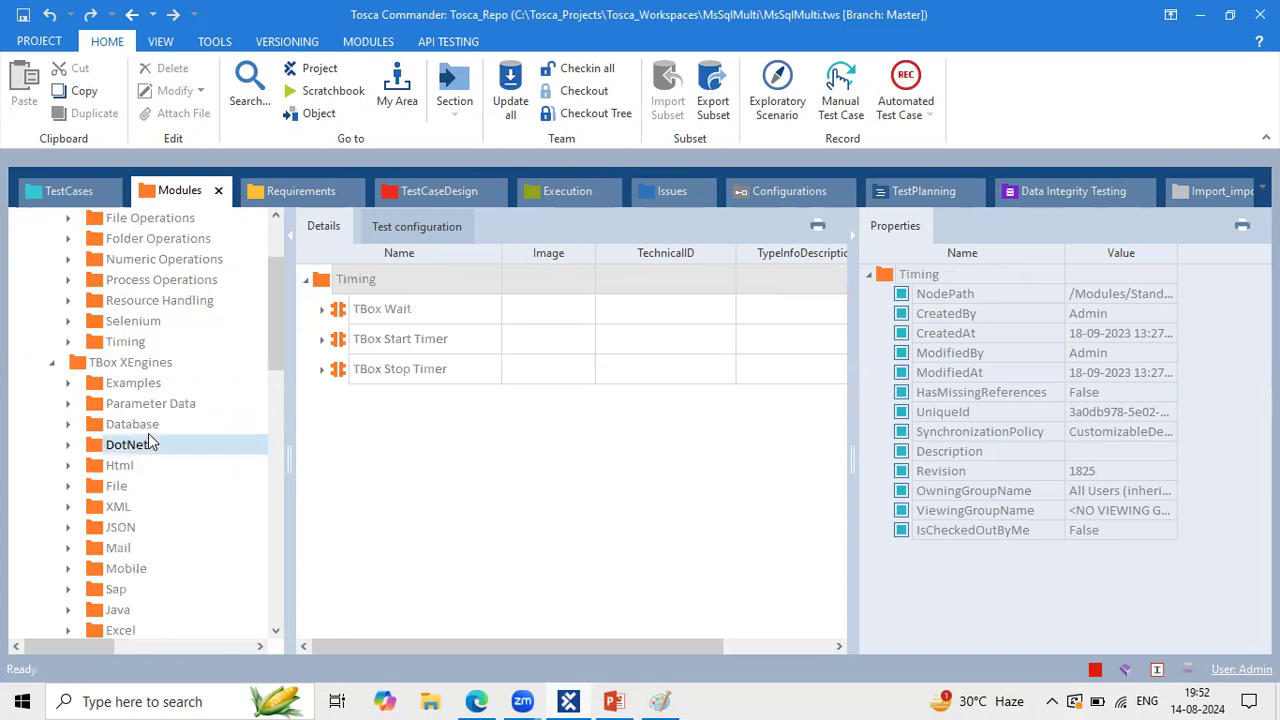
{"action": "left_click", "coordinate": [150, 424]}
{"action": "left_click", "coordinate": [120, 465]}
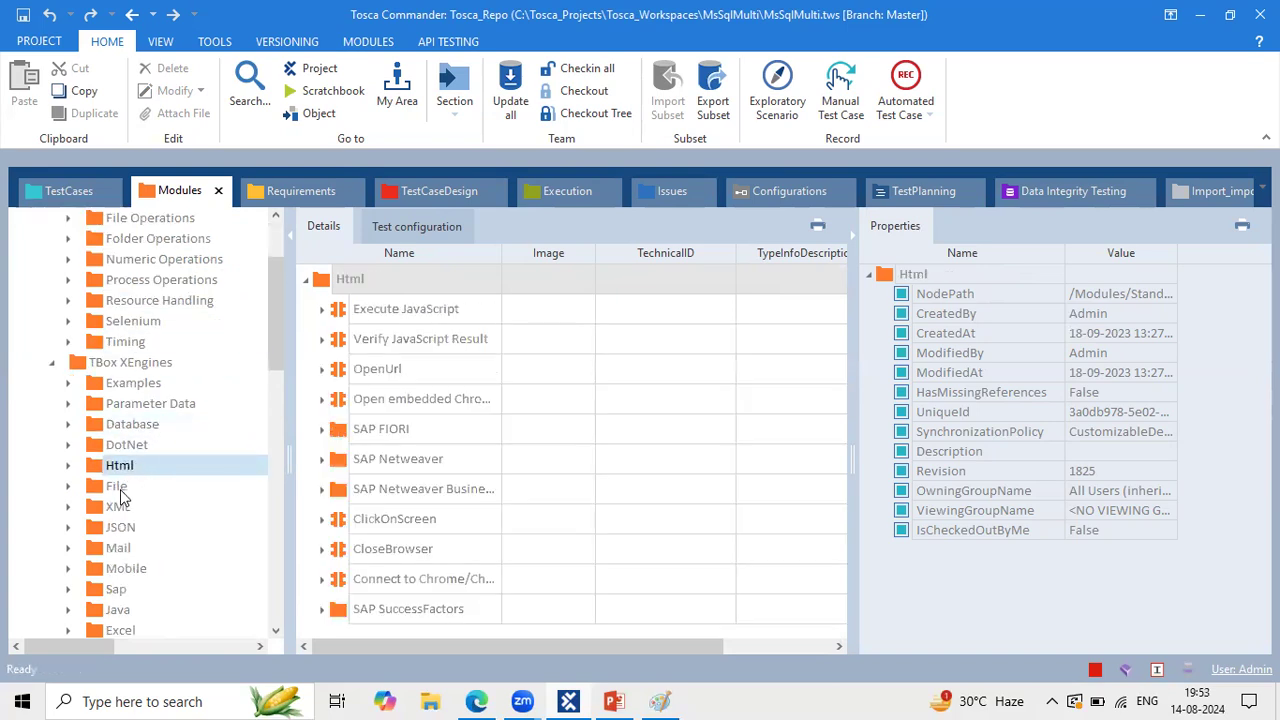
{"action": "left_click", "coordinate": [120, 486]}
{"action": "left_click", "coordinate": [126, 503]}
{"action": "left_click", "coordinate": [126, 527]}
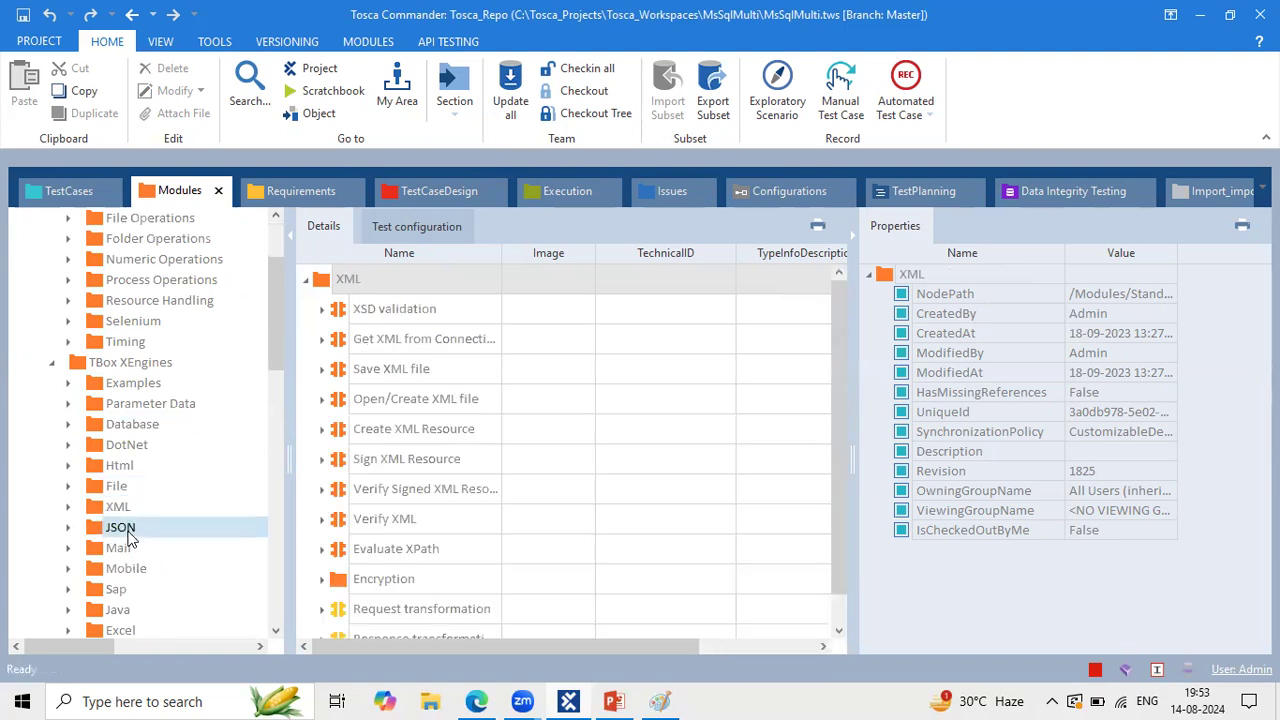
{"action": "left_click", "coordinate": [127, 547]}
{"action": "left_click", "coordinate": [132, 570]}
Step: Browse the Sap, Java, Excel, Pdf, Host, Vision AI and TextStream module folders
{"action": "scroll", "coordinate": [135, 585], "scroll_direction": "down", "scroll_amount": 2}
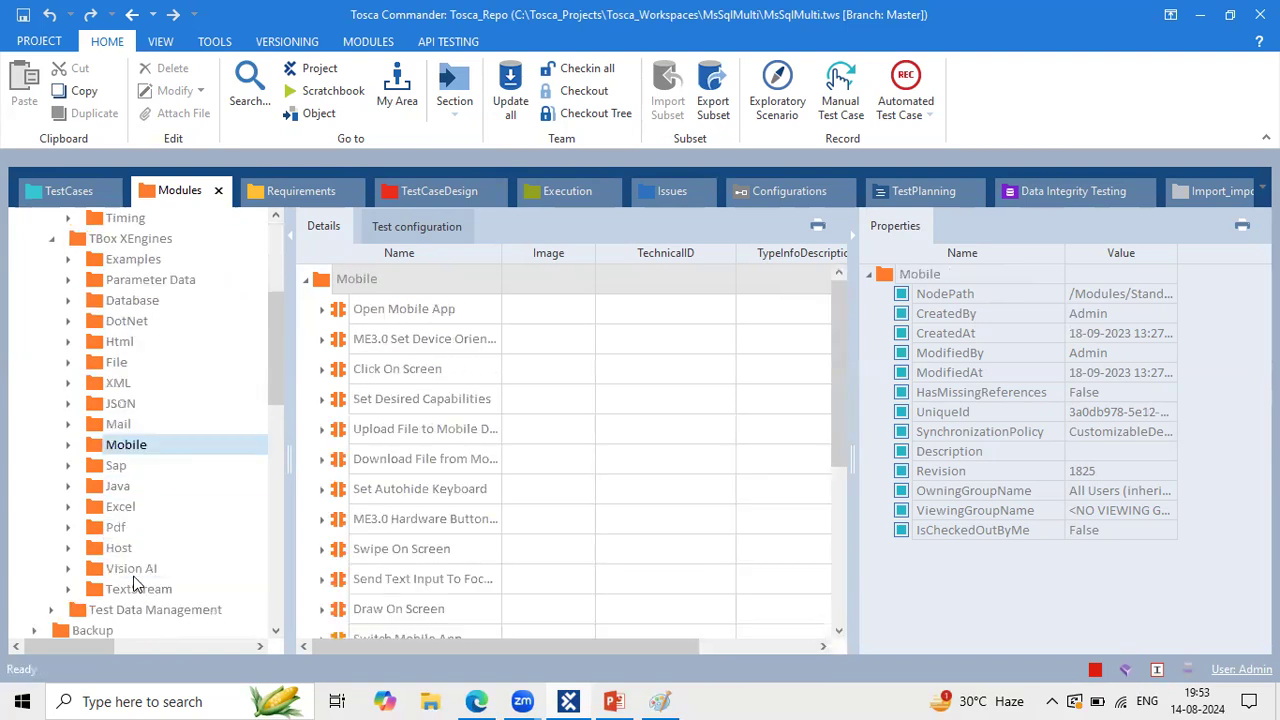
{"action": "left_click", "coordinate": [116, 466]}
{"action": "left_click", "coordinate": [120, 487]}
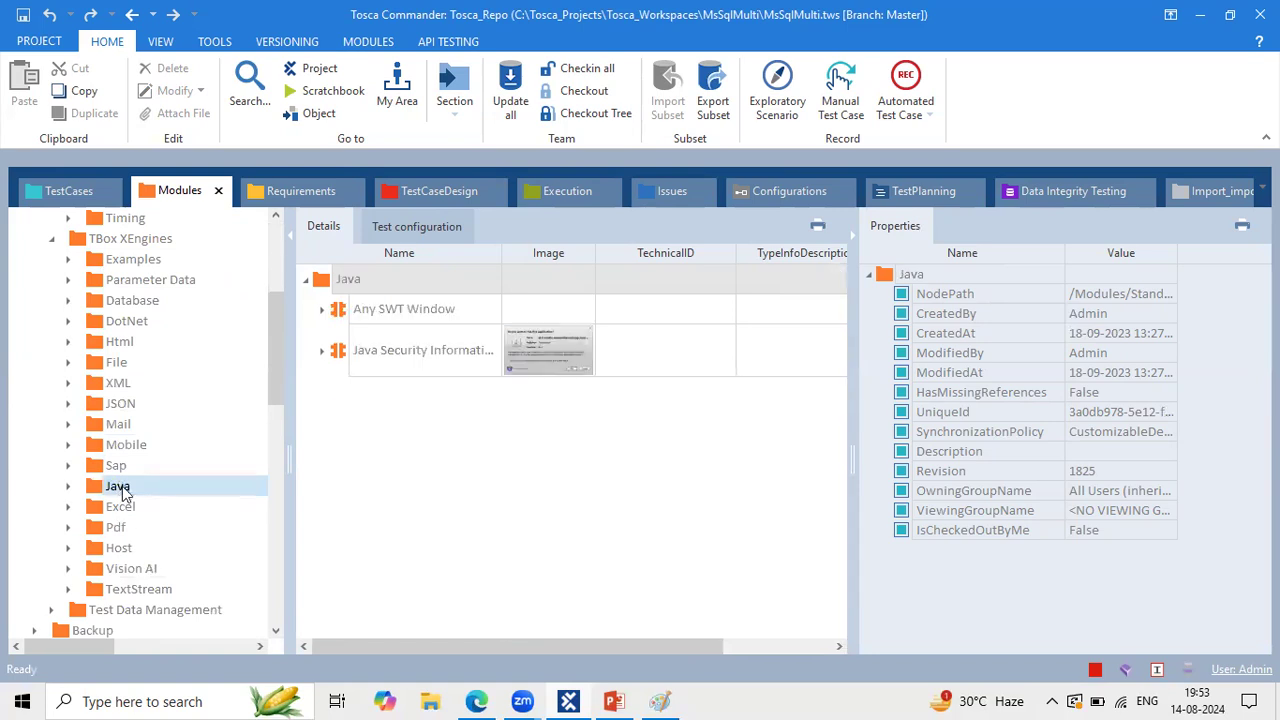
{"action": "left_click", "coordinate": [120, 506]}
{"action": "left_click", "coordinate": [120, 528]}
{"action": "left_click", "coordinate": [119, 548]}
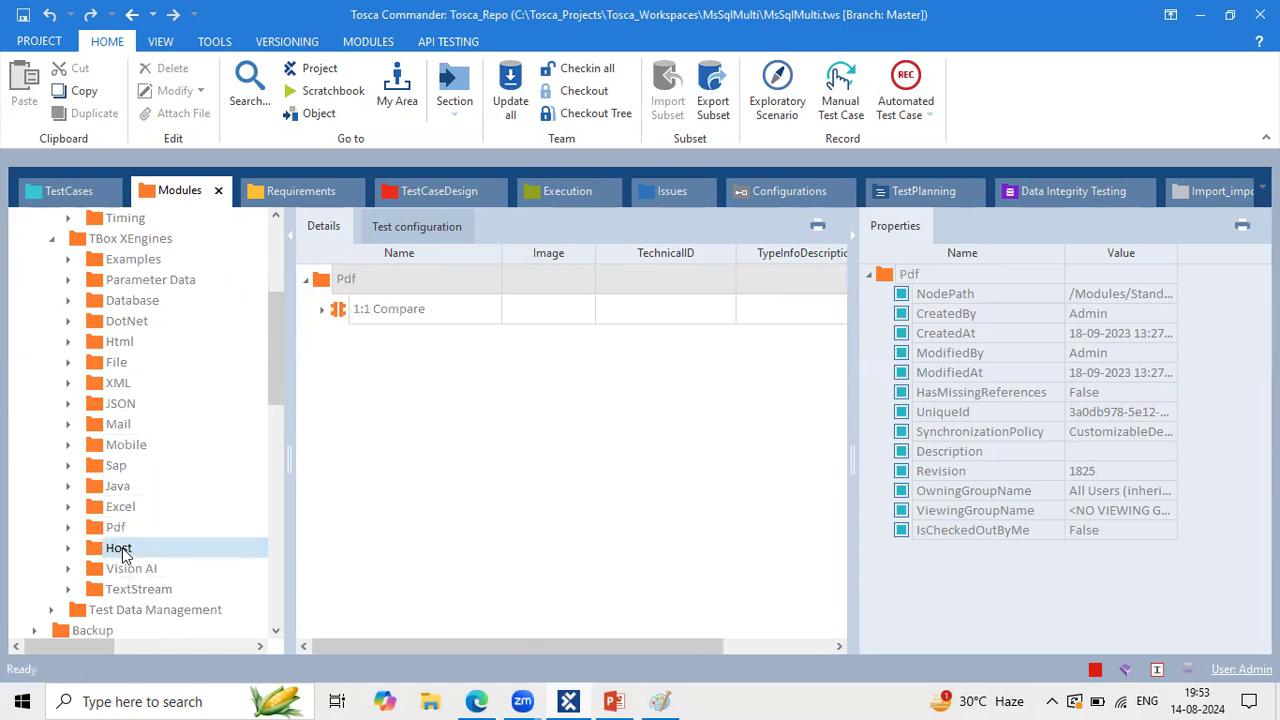
{"action": "left_click", "coordinate": [132, 568]}
{"action": "left_click", "coordinate": [150, 589]}
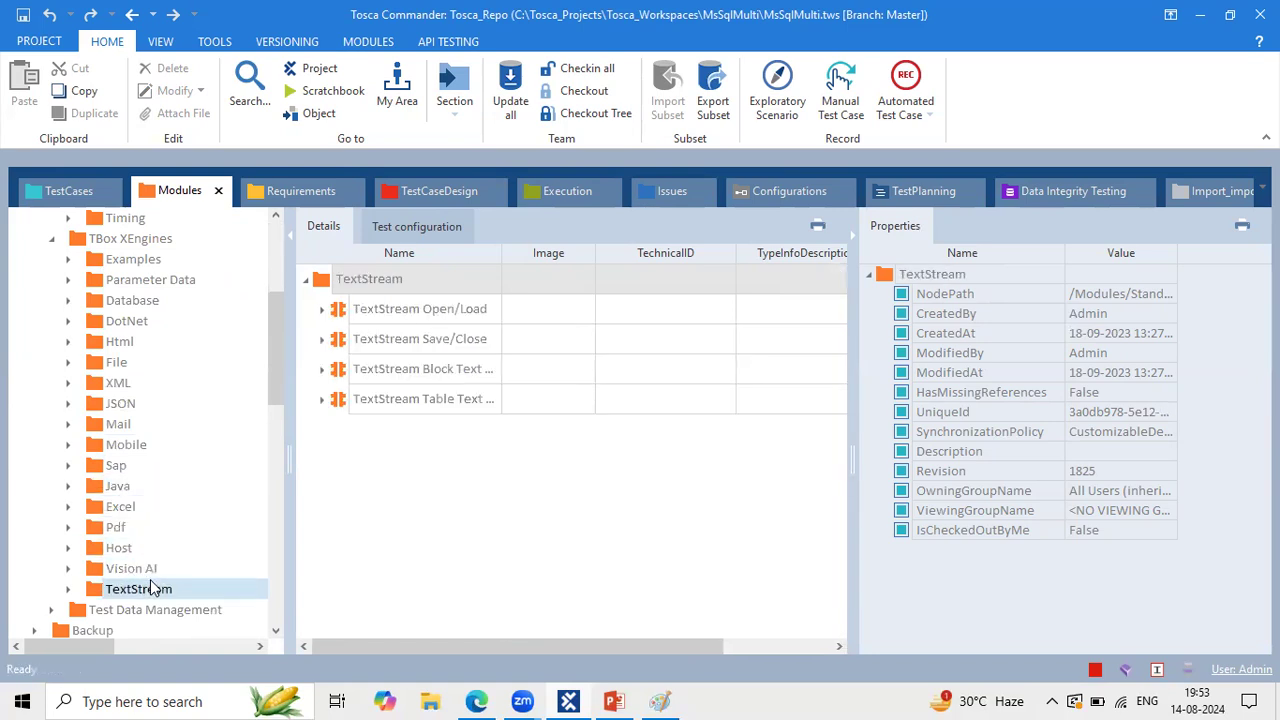
Step: Return to the XML modules and collapse the TBox Automation Tools folder
{"action": "left_click", "coordinate": [146, 386]}
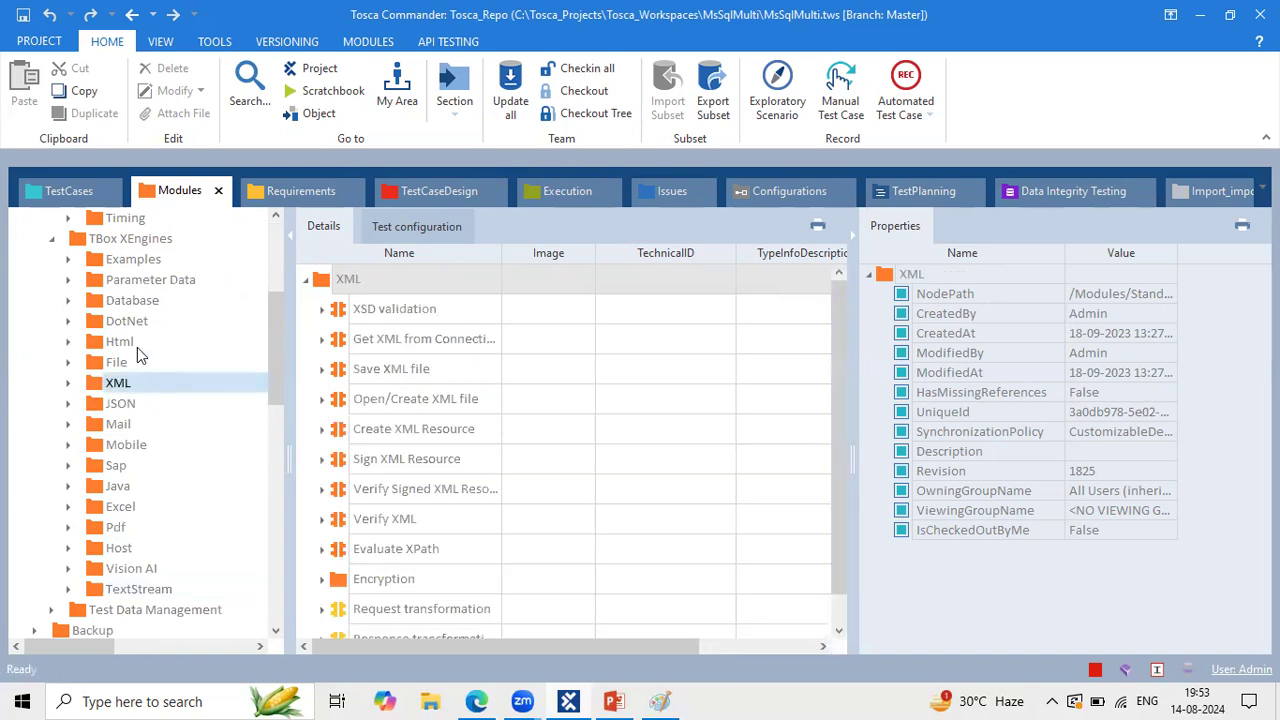
{"action": "scroll", "coordinate": [137, 347], "scroll_direction": "up", "scroll_amount": 4}
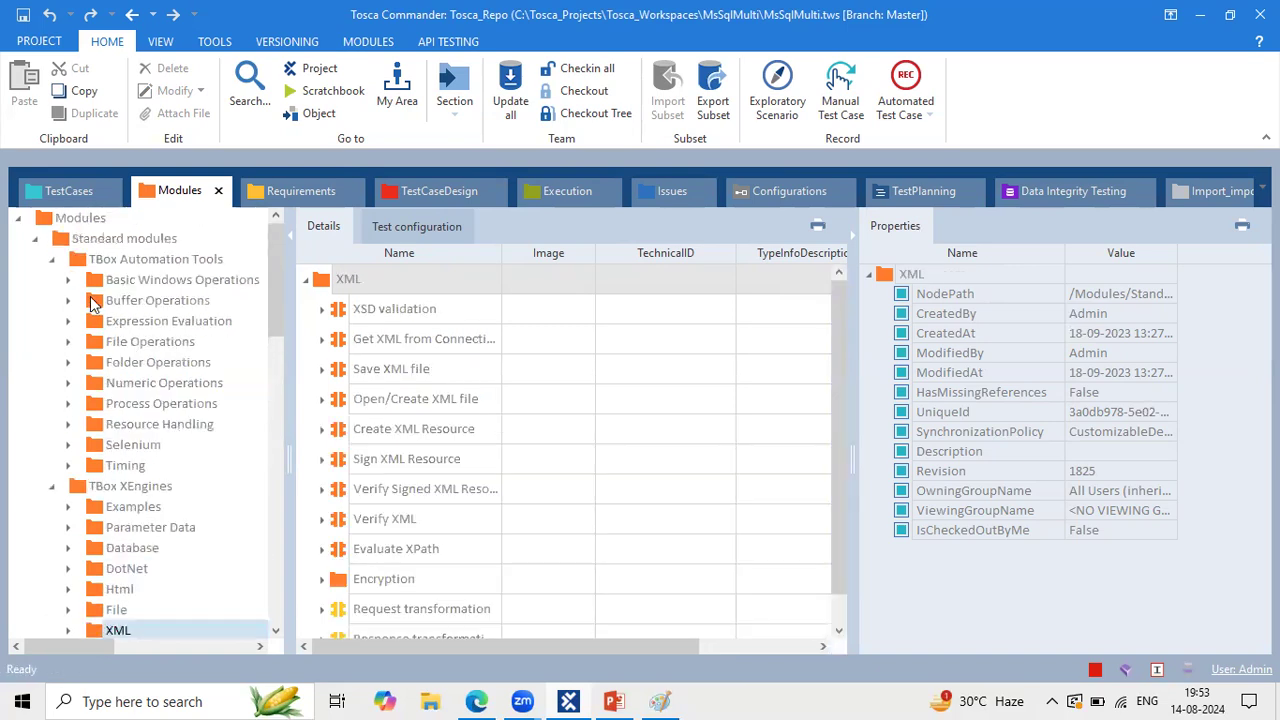
{"action": "left_click", "coordinate": [51, 259]}
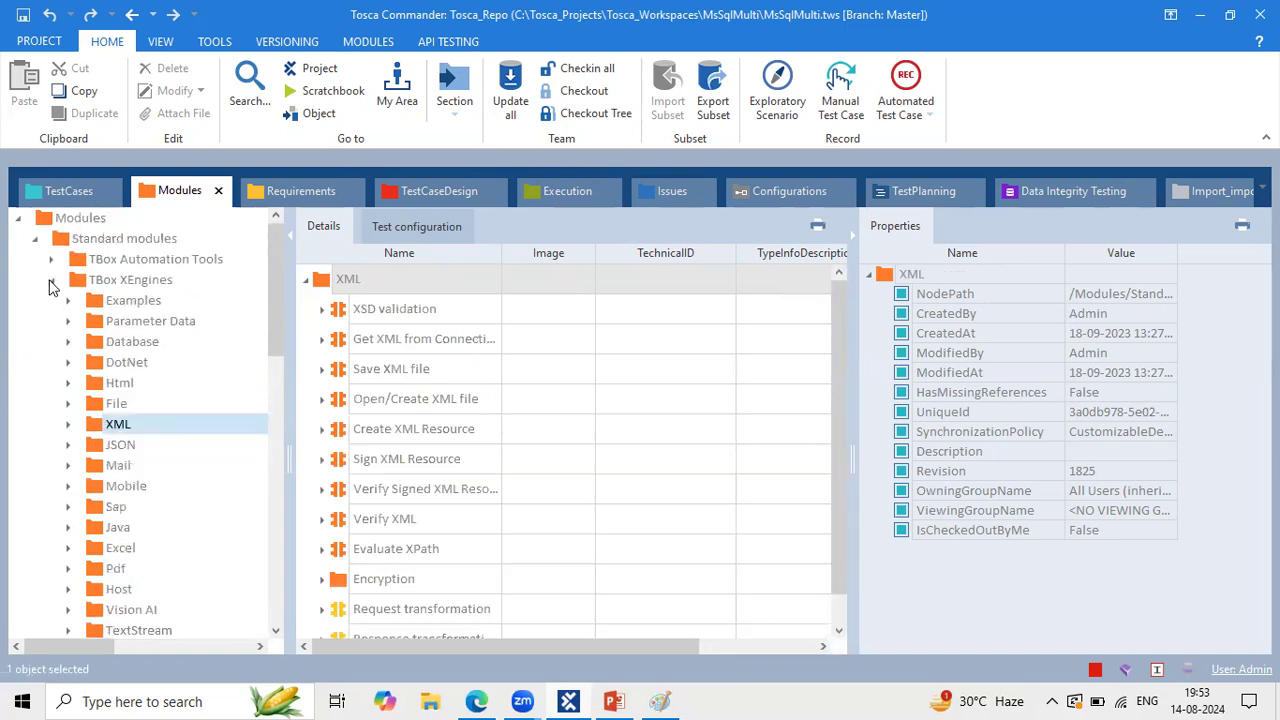
Step: Collapse the TBox XEngines and Standard modules folders, glancing at the TestCases section
{"action": "left_click", "coordinate": [51, 281]}
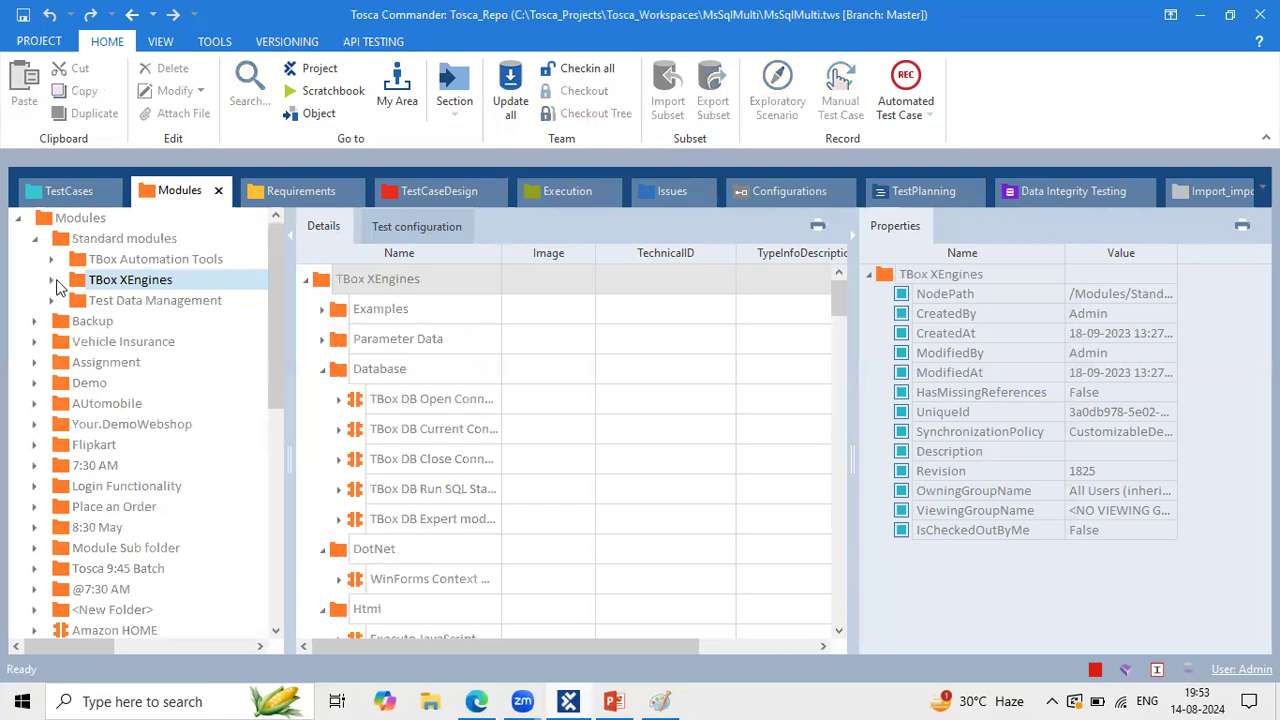
{"action": "left_click", "coordinate": [53, 262]}
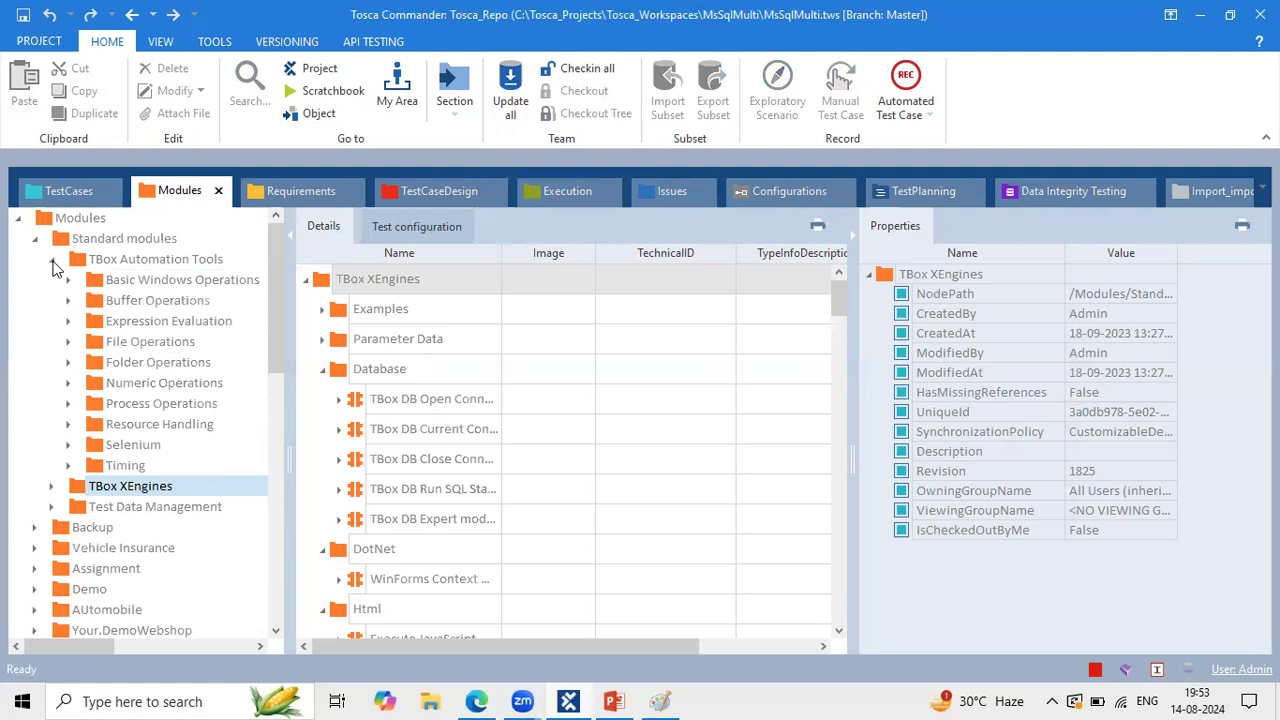
{"action": "left_click", "coordinate": [53, 262]}
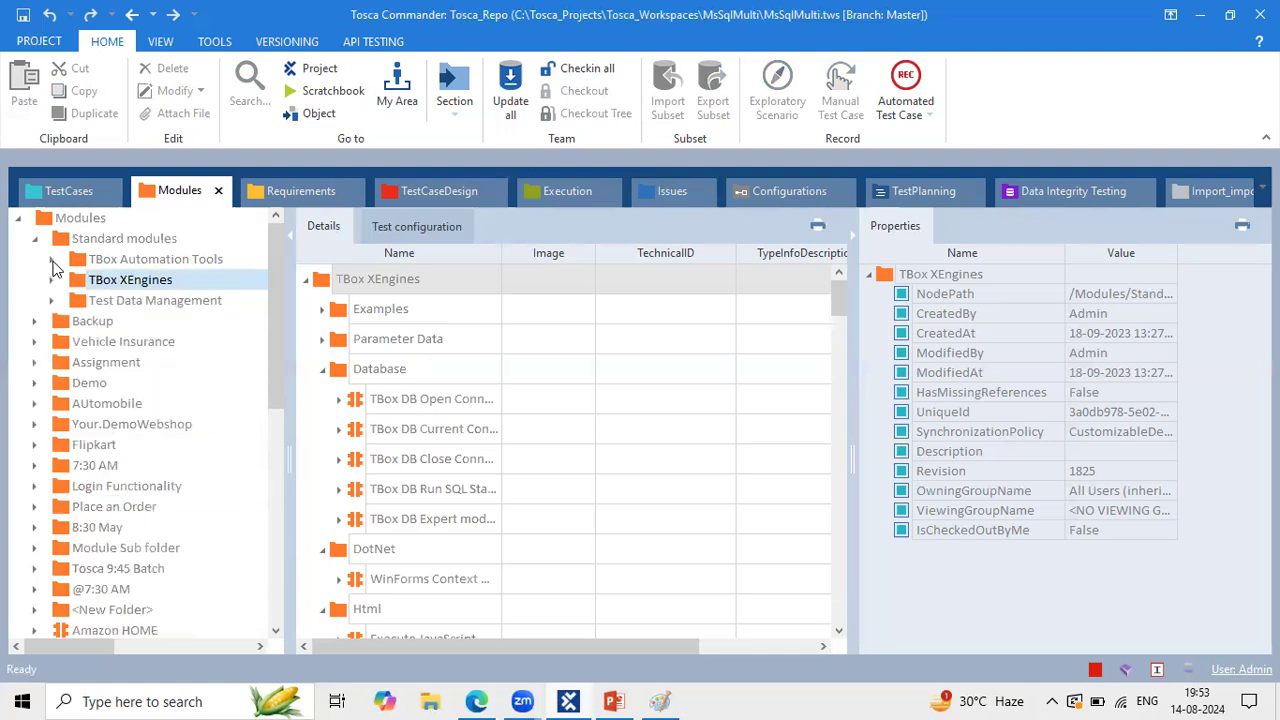
{"action": "left_click", "coordinate": [63, 193]}
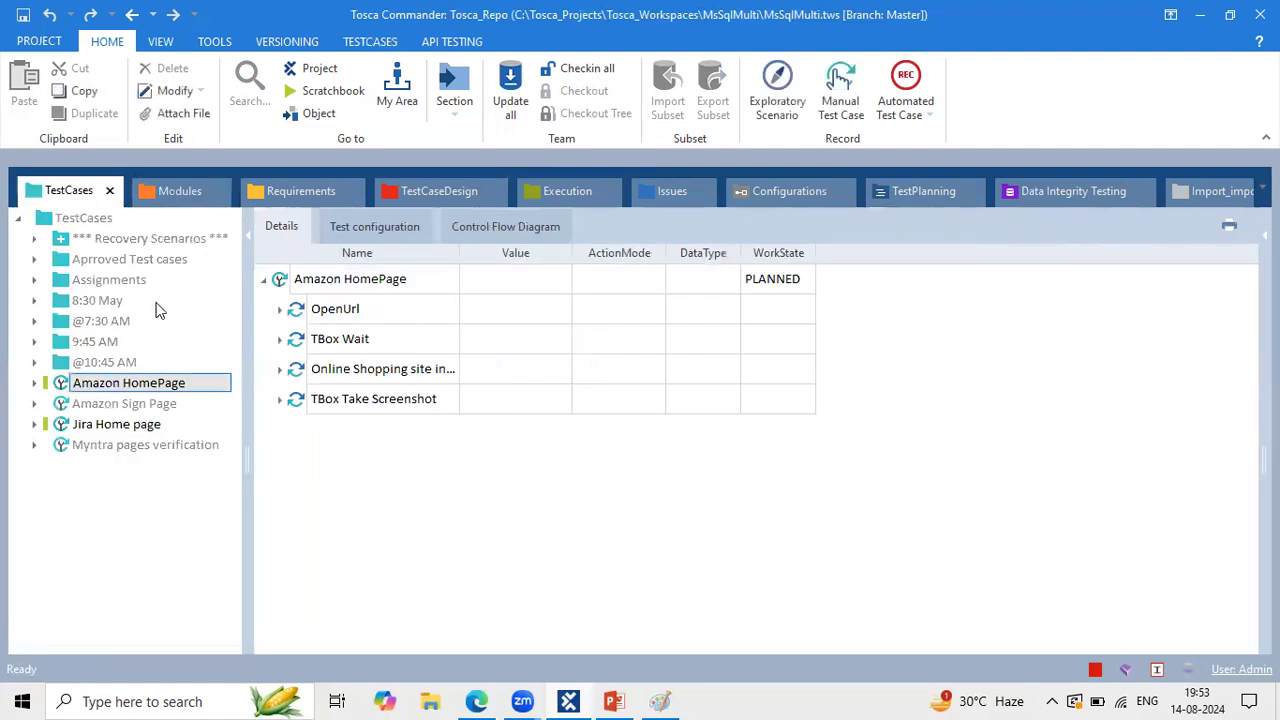
{"action": "left_click", "coordinate": [158, 193]}
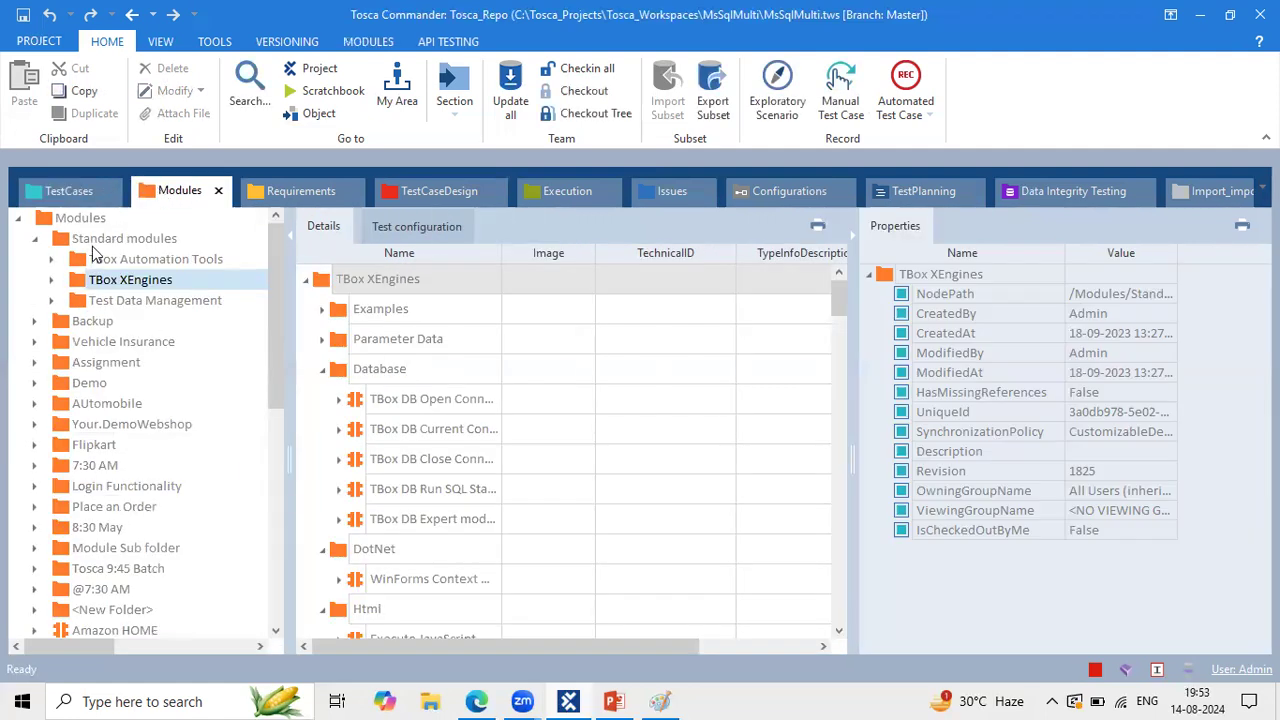
{"action": "left_click", "coordinate": [60, 199]}
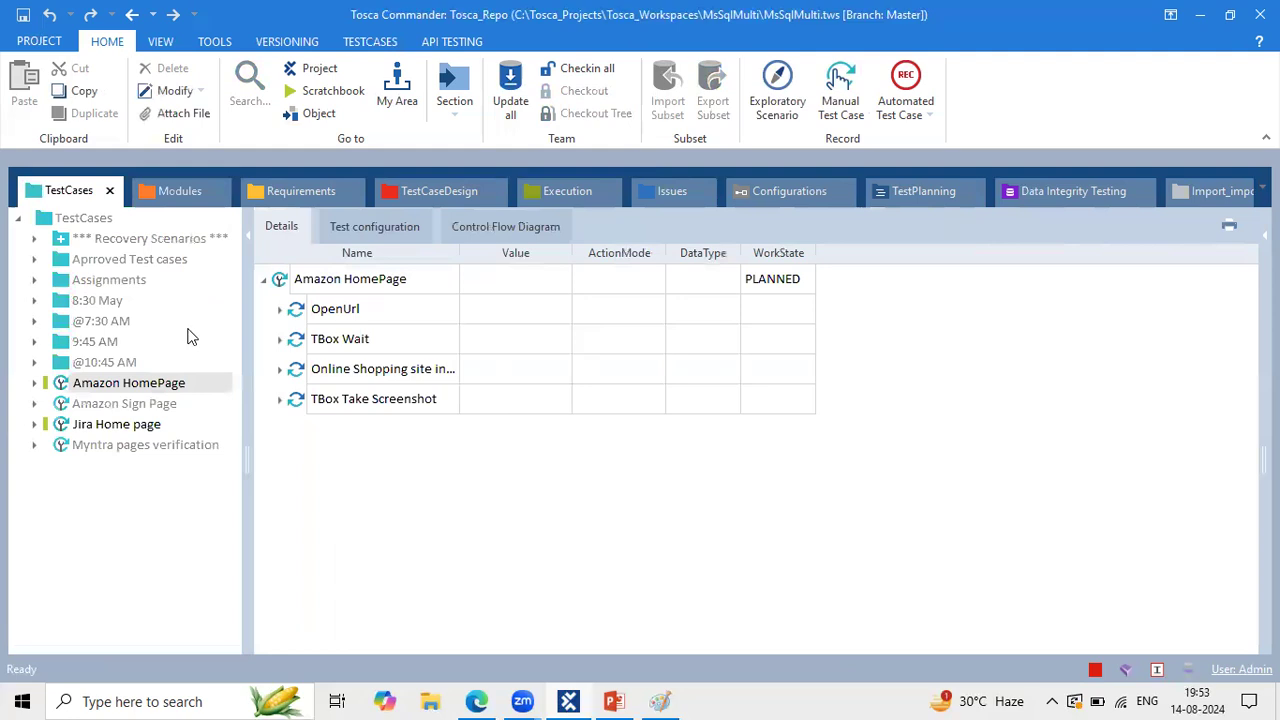
{"action": "left_click", "coordinate": [169, 187]}
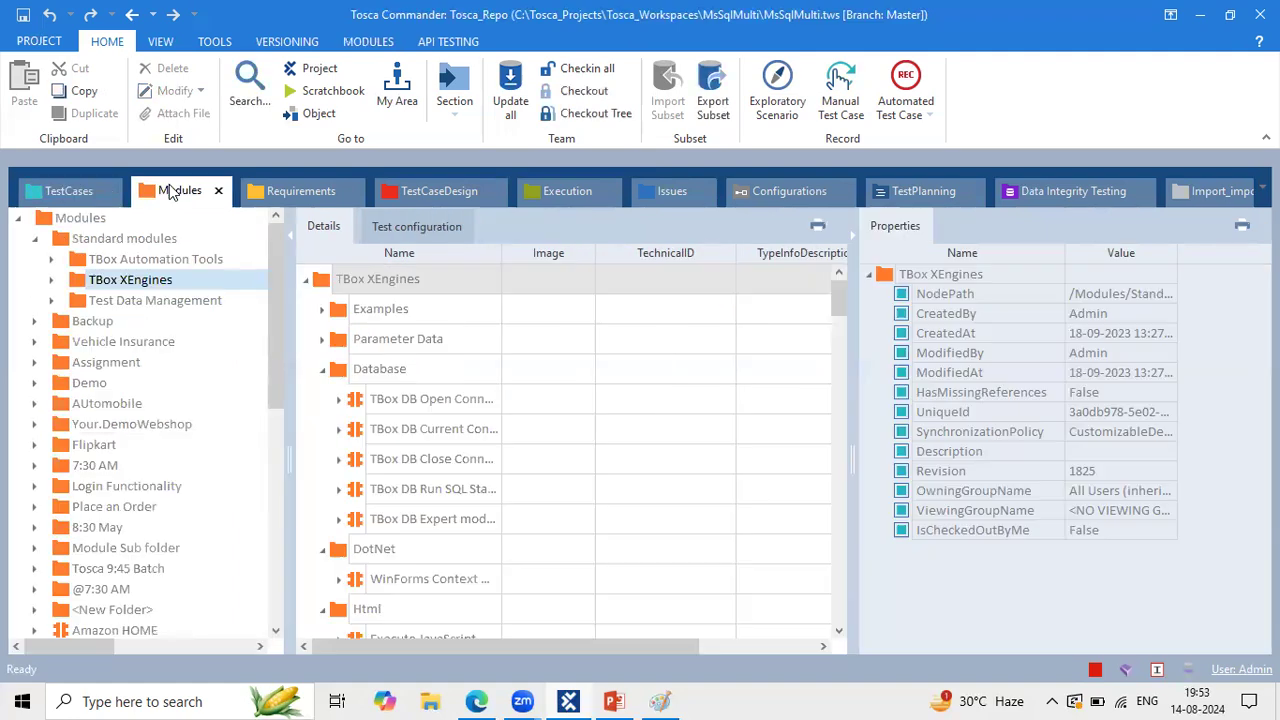
{"action": "left_click", "coordinate": [32, 238]}
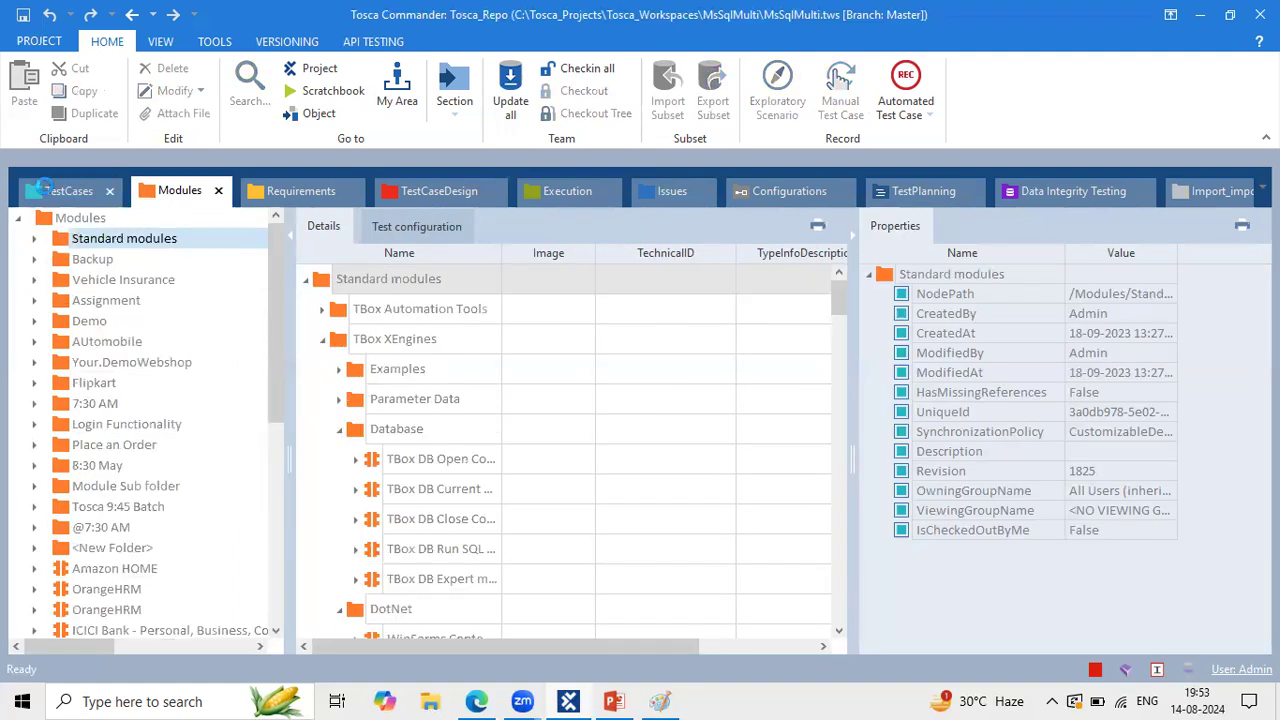
Step: Select the Amazon HomePage test case, then open Execution and place its tab after Modules
{"action": "left_click", "coordinate": [45, 187]}
{"action": "left_click", "coordinate": [104, 384]}
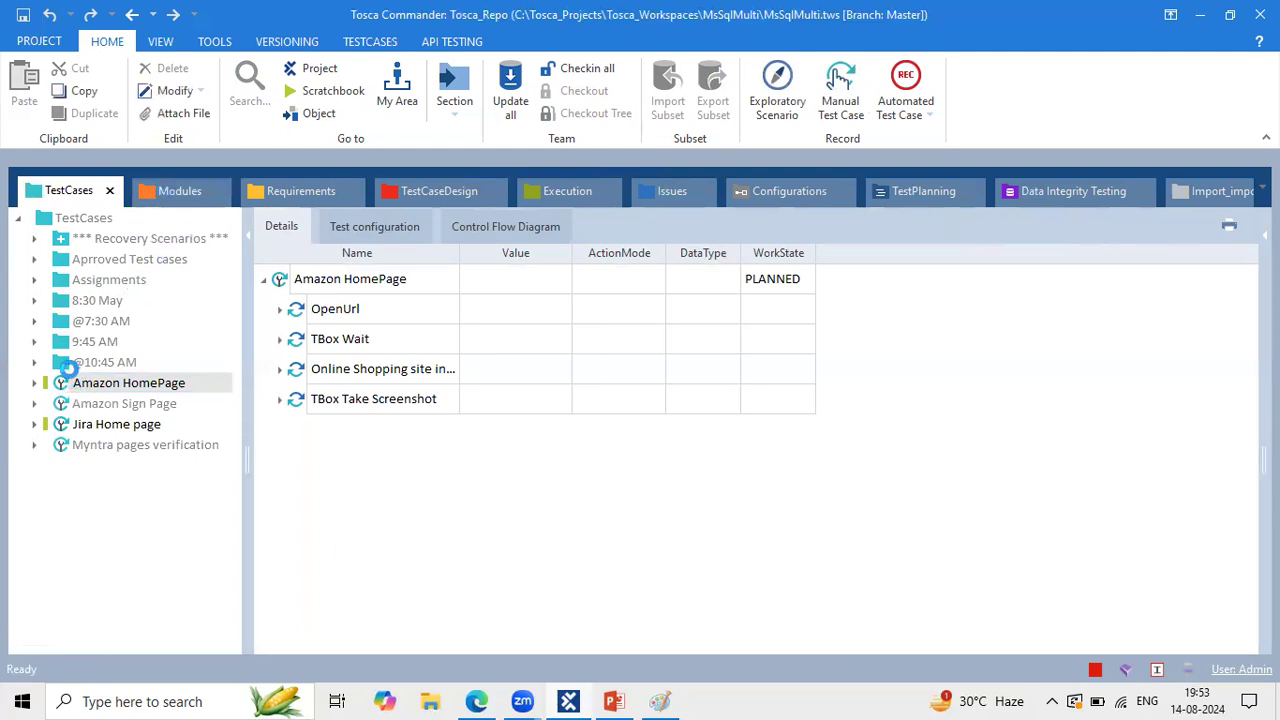
{"action": "left_click", "coordinate": [66, 378]}
{"action": "left_click", "coordinate": [575, 189]}
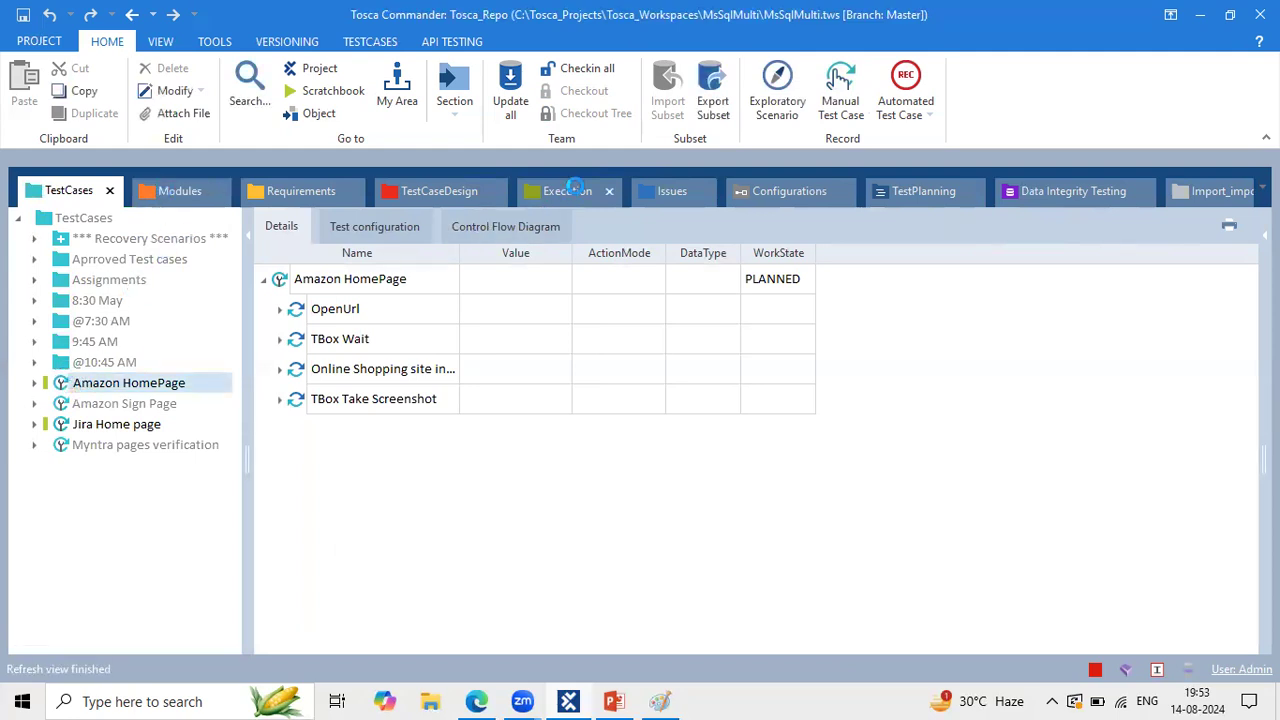
{"action": "left_click_drag", "start_coordinate": [575, 189], "coordinate": [282, 191]}
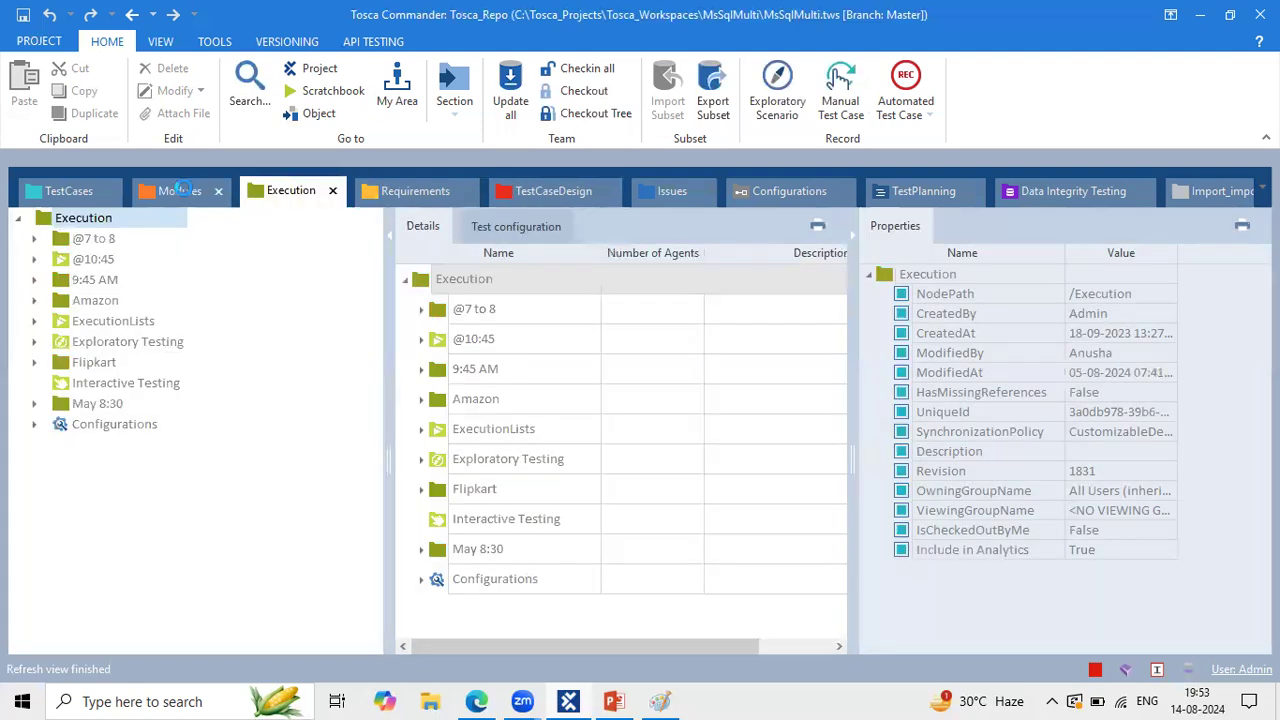
{"action": "left_click", "coordinate": [178, 190]}
{"action": "left_click", "coordinate": [52, 189]}
{"action": "left_click", "coordinate": [155, 190]}
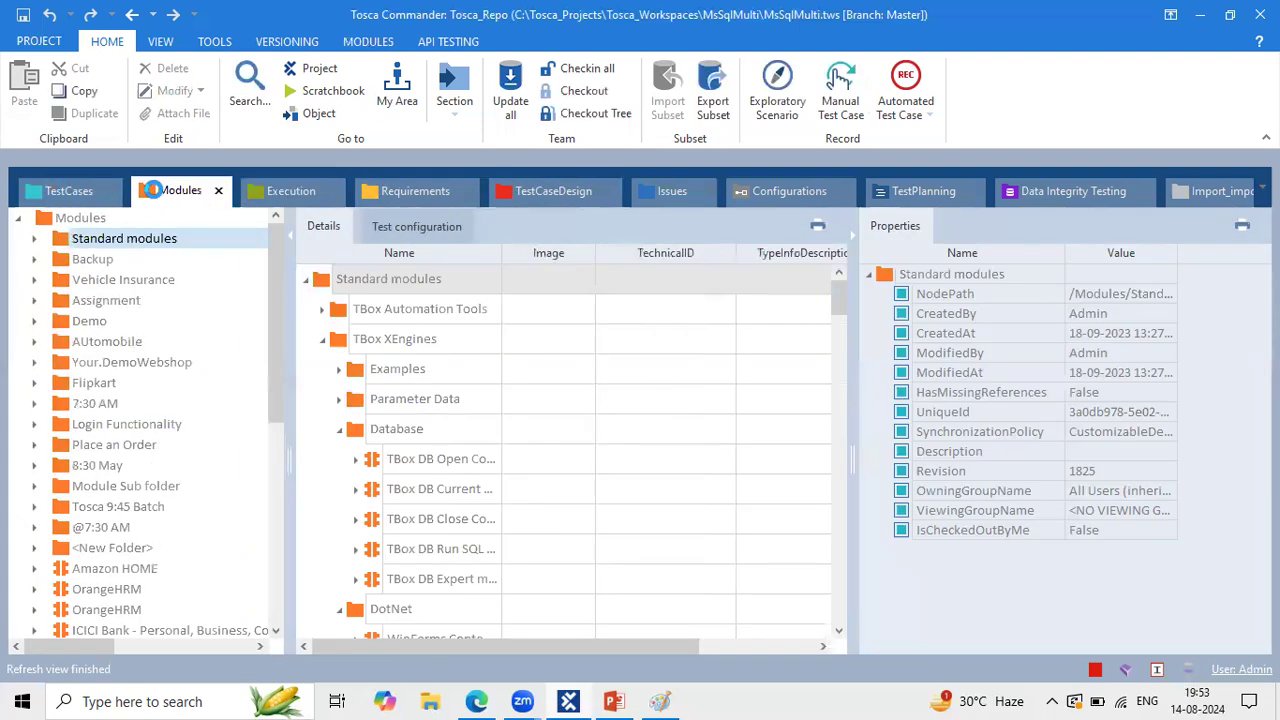
{"action": "left_click", "coordinate": [280, 190]}
{"action": "left_click", "coordinate": [505, 192]}
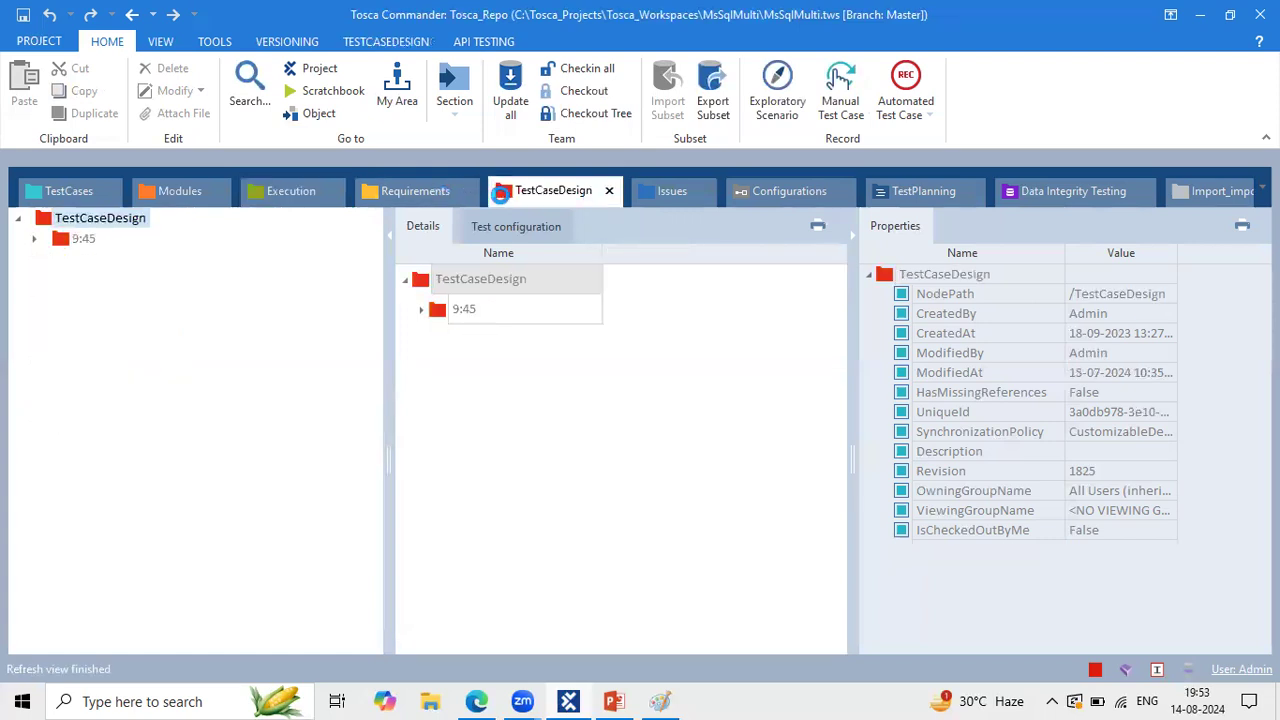
{"action": "left_click_drag", "start_coordinate": [509, 195], "coordinate": [380, 194]}
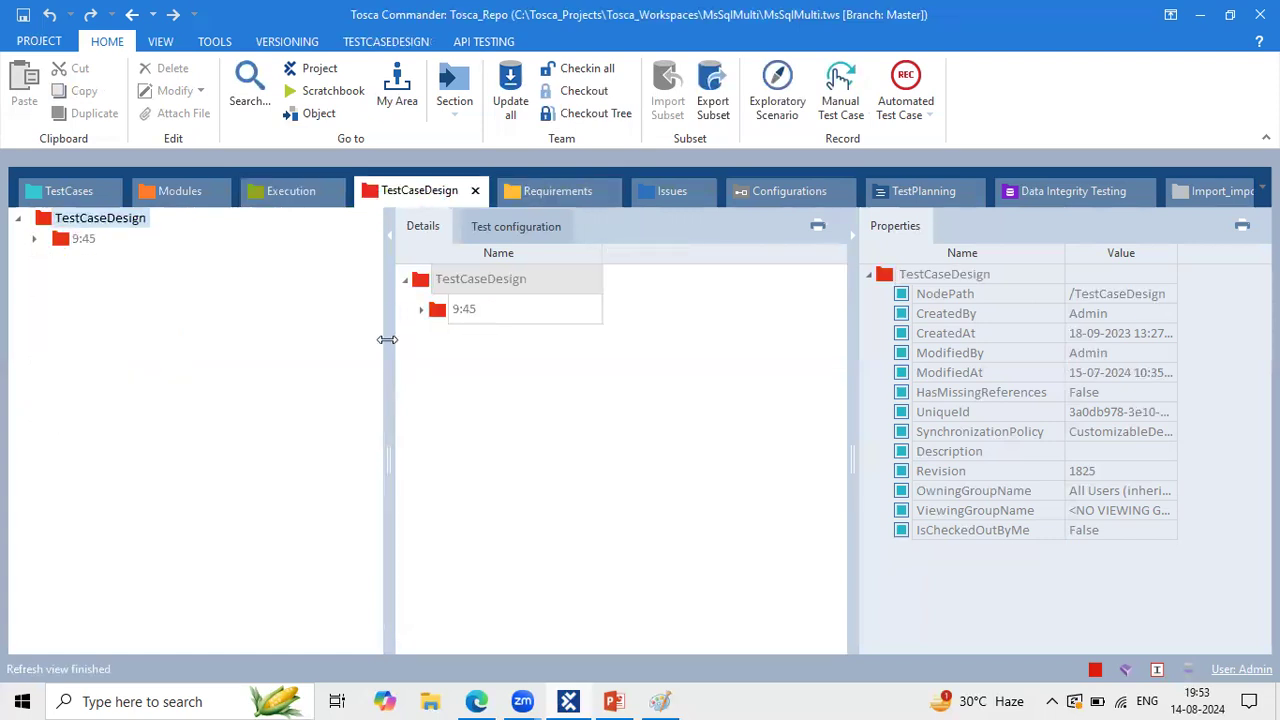
{"action": "left_click_drag", "start_coordinate": [389, 336], "coordinate": [266, 298]}
{"action": "left_click", "coordinate": [33, 239]}
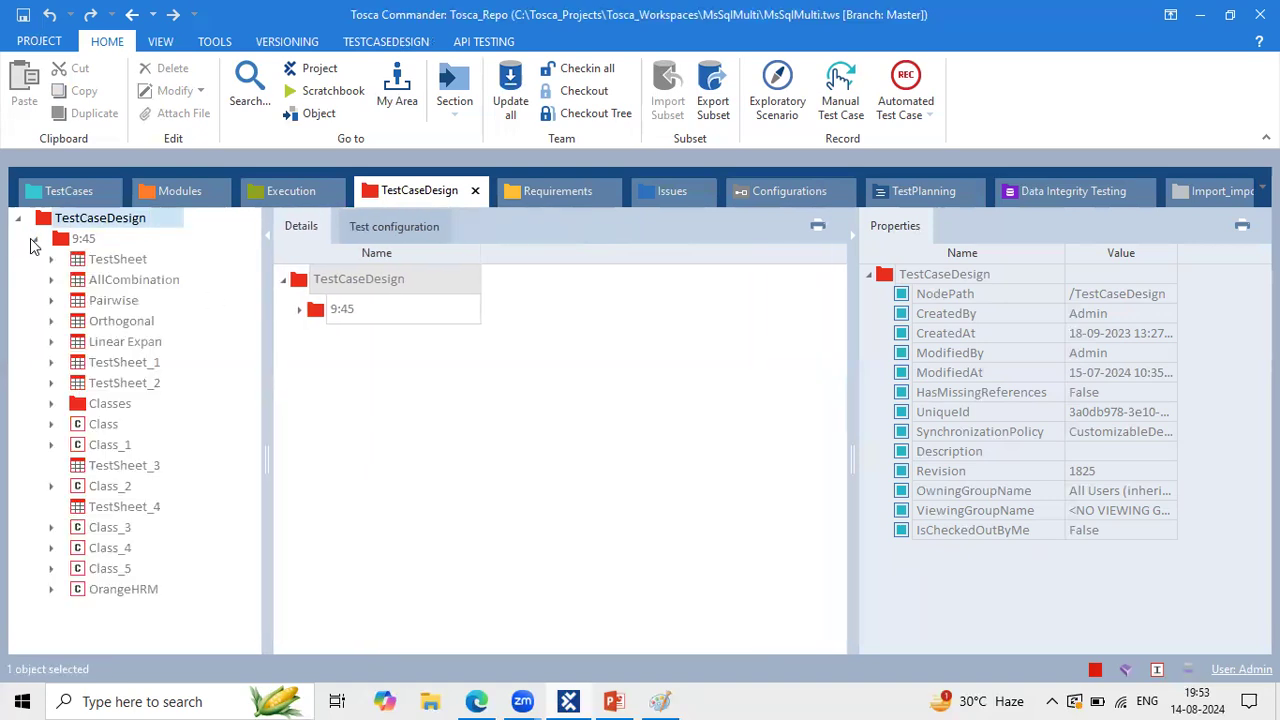
{"action": "left_click", "coordinate": [96, 262]}
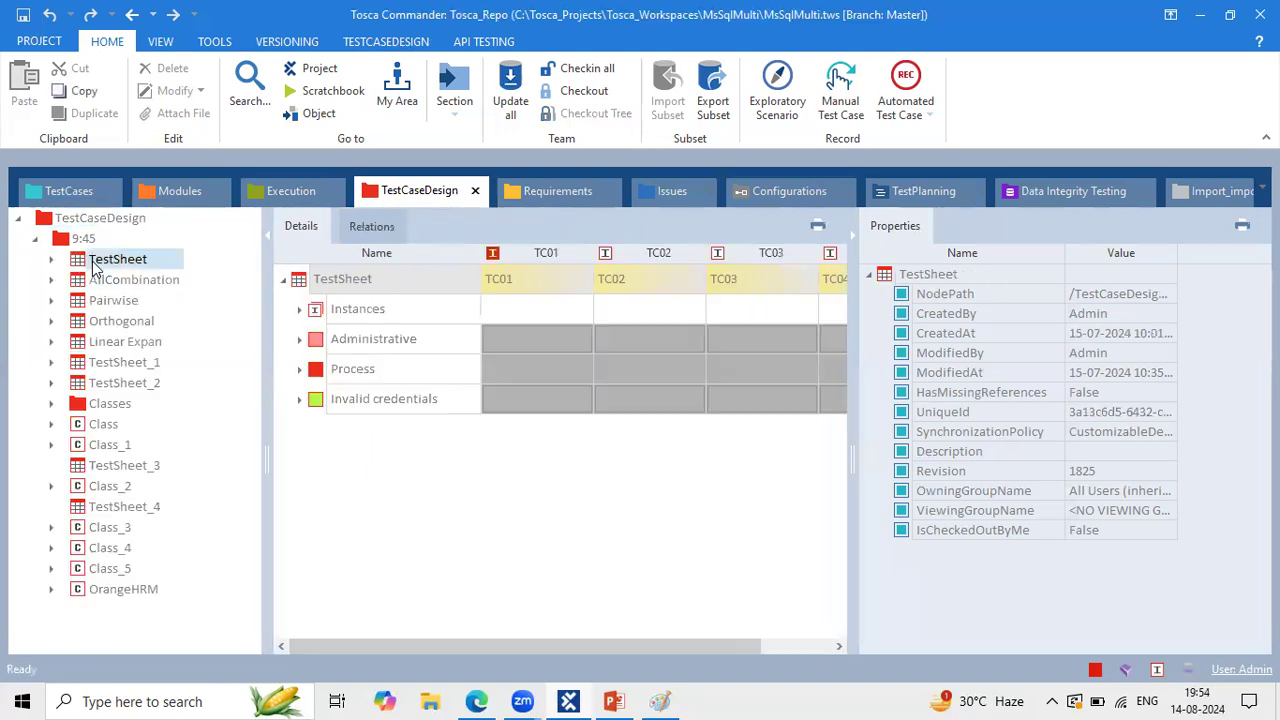
{"action": "left_click", "coordinate": [299, 369]}
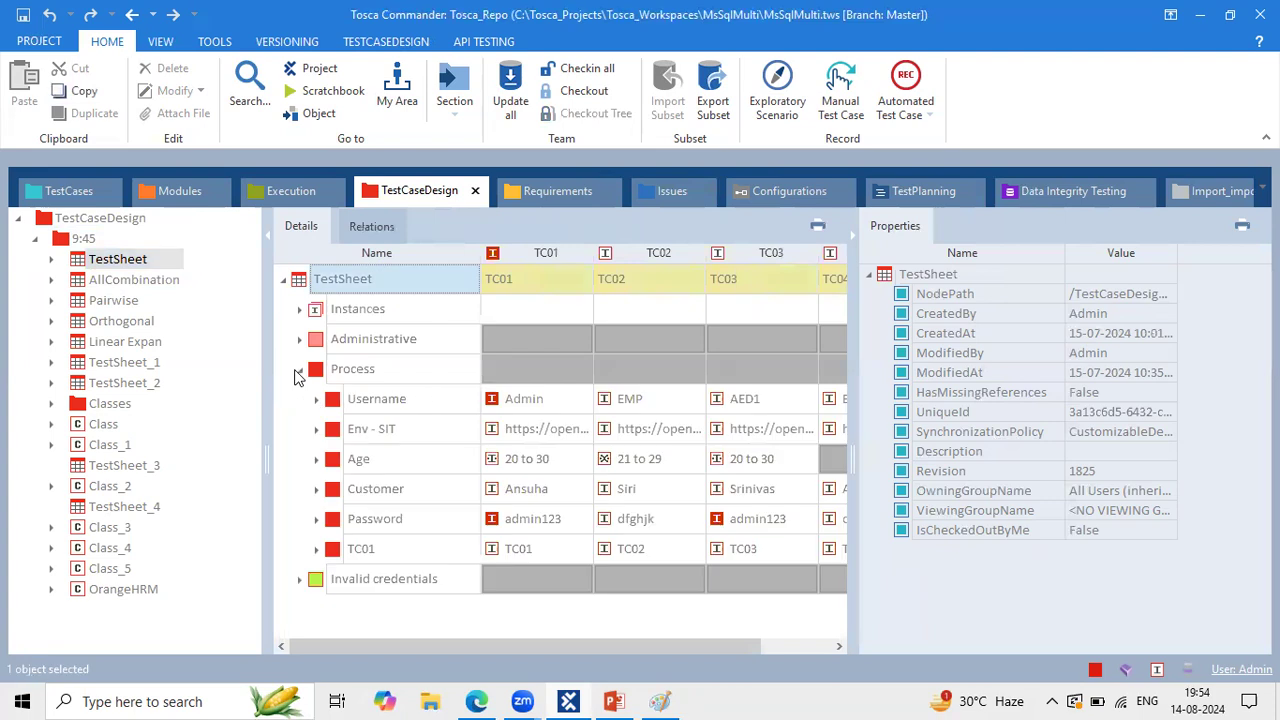
{"action": "left_click", "coordinate": [405, 399]}
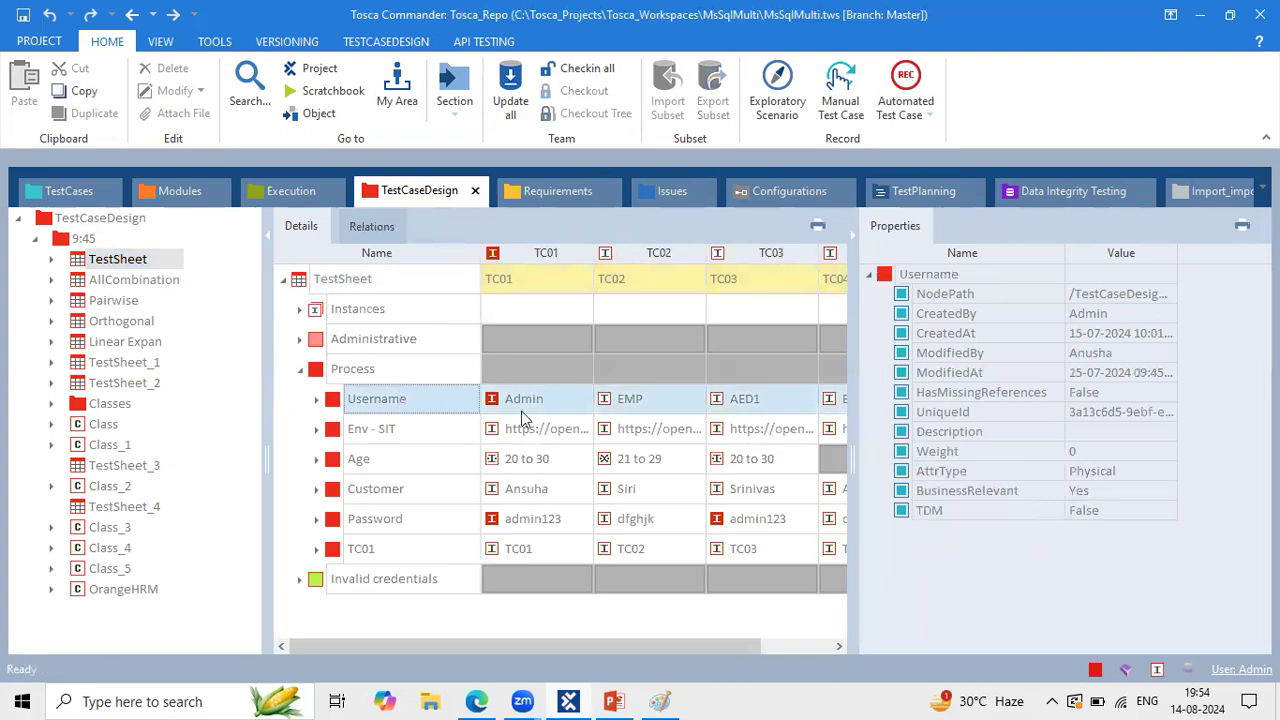
{"action": "left_click", "coordinate": [849, 231]}
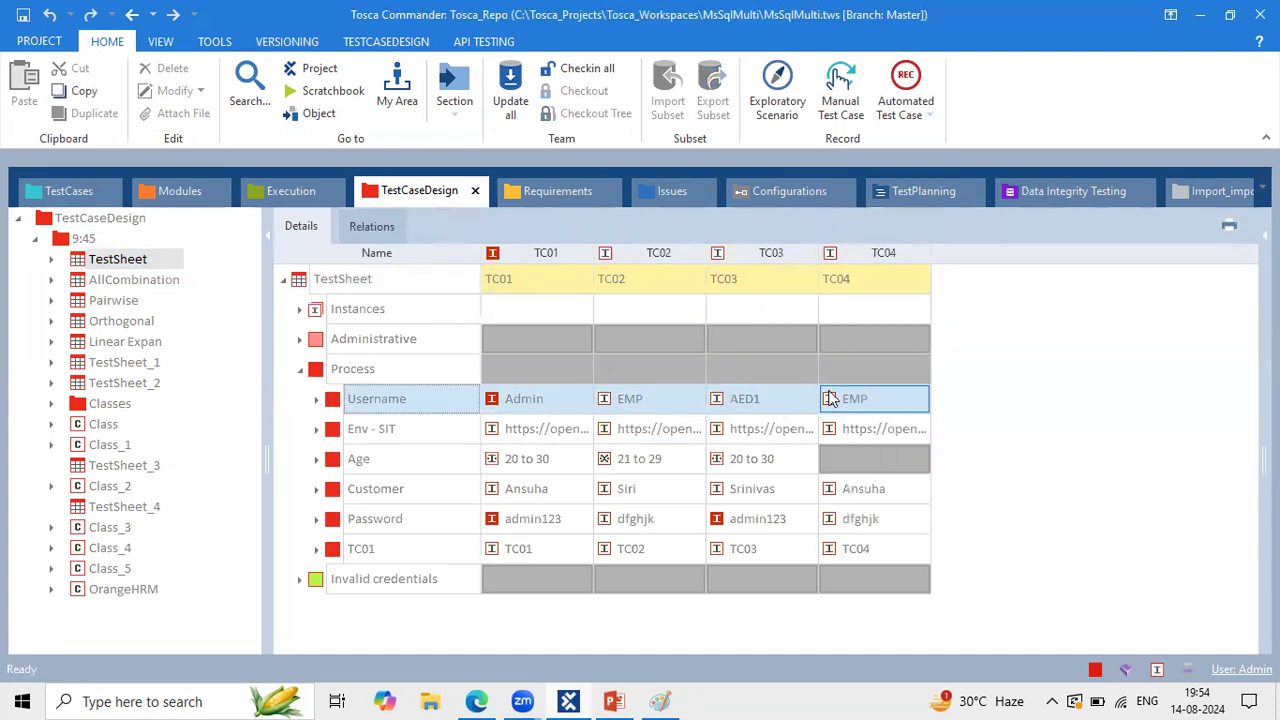
{"action": "left_click", "coordinate": [581, 429]}
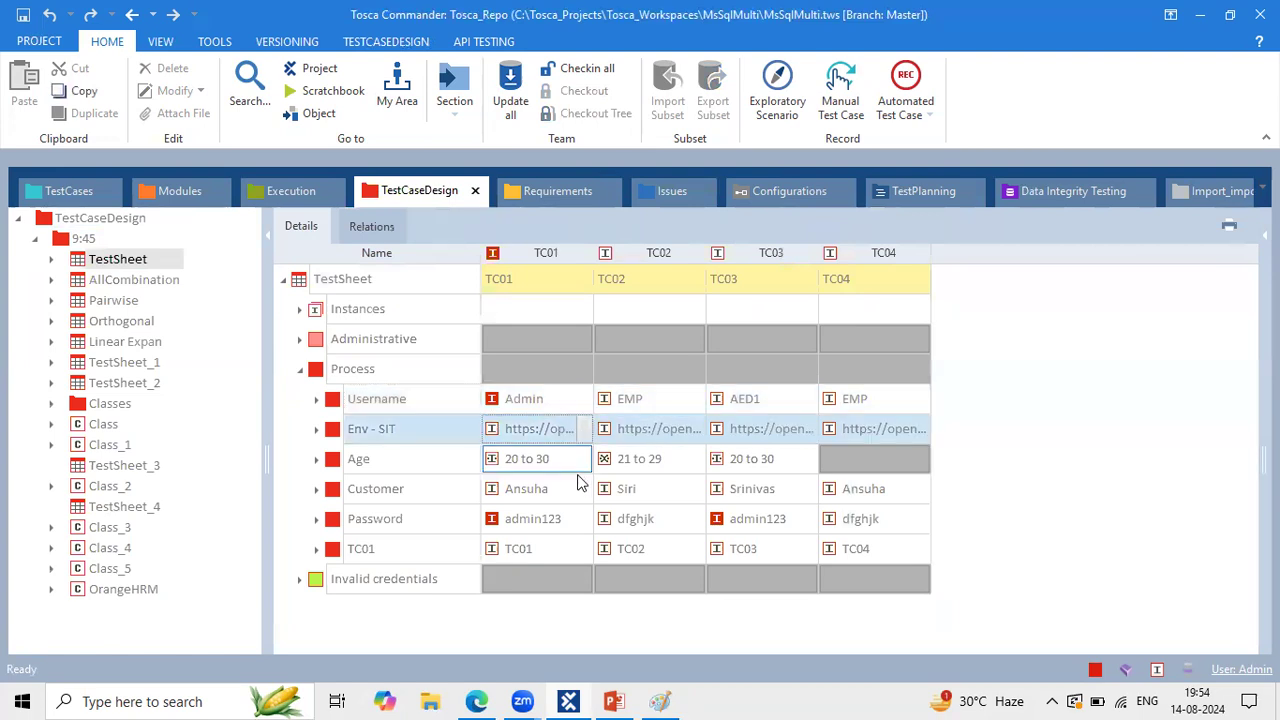
{"action": "left_click", "coordinate": [578, 477]}
{"action": "left_click", "coordinate": [551, 520]}
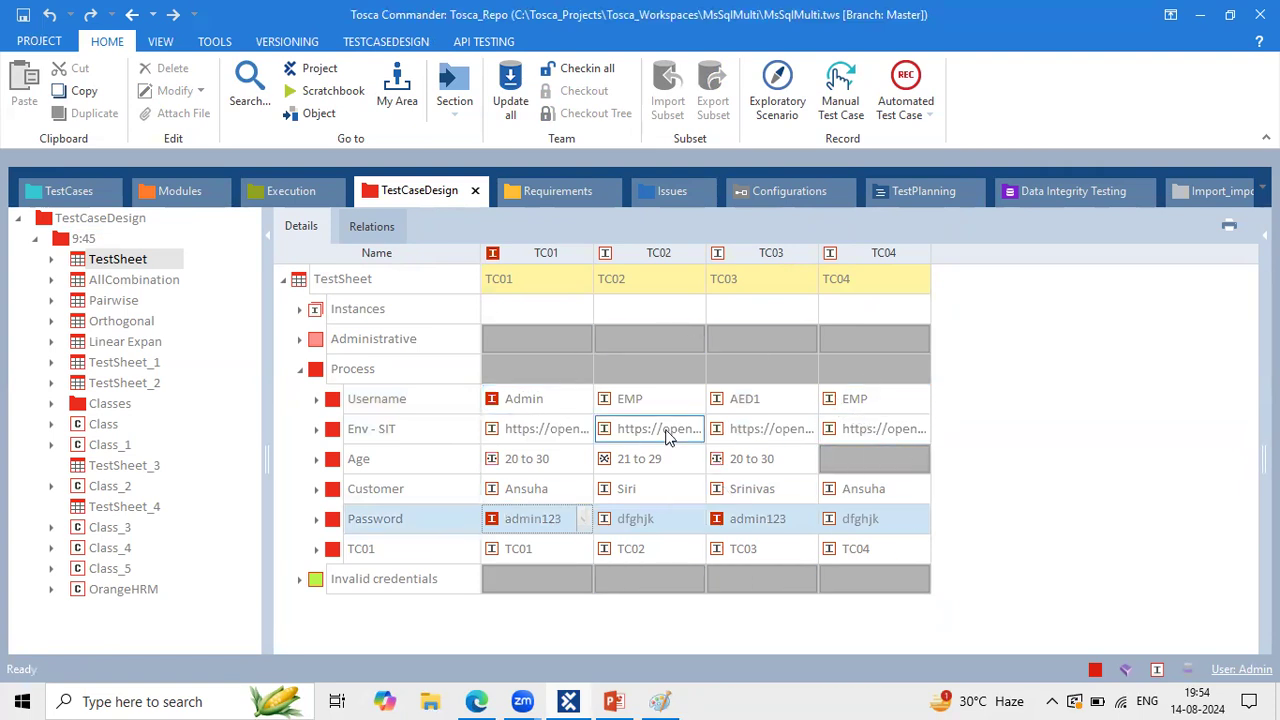
{"action": "left_click", "coordinate": [296, 288]}
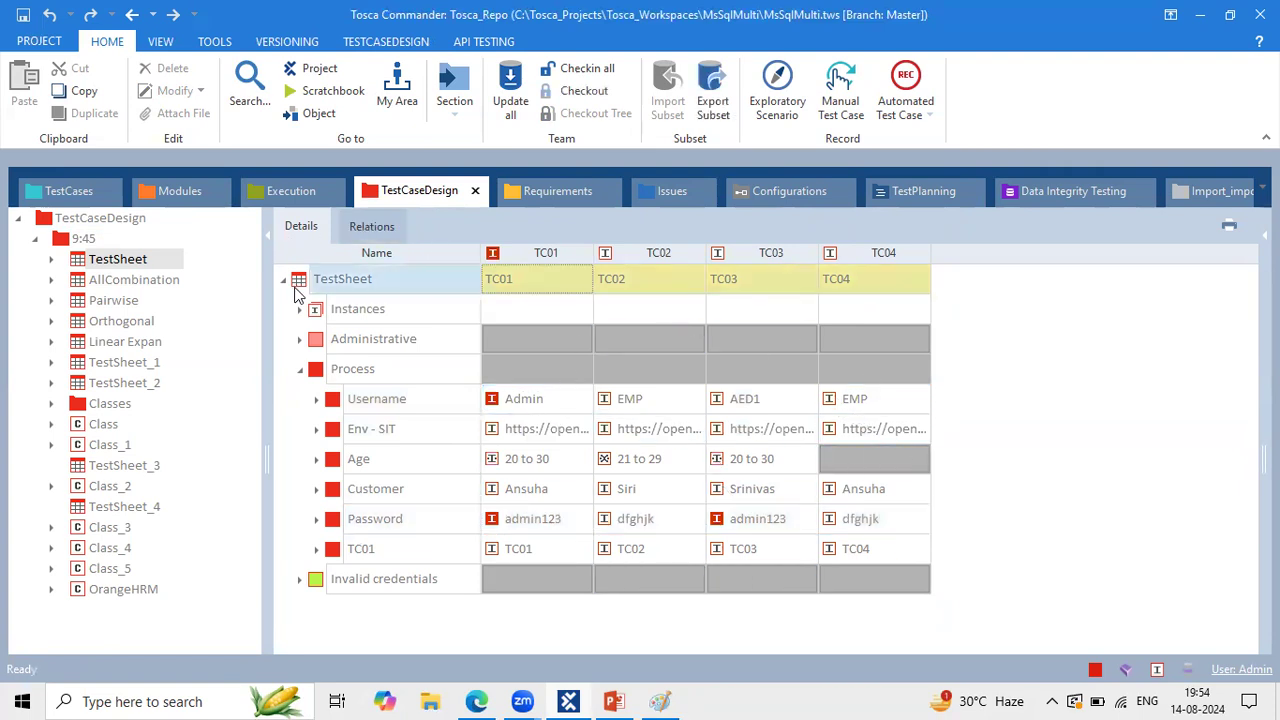
Step: Show the Amazon HomePage test case with its OpenUrl, TBox Wait and TBox Take Screenshot steps
{"action": "left_click", "coordinate": [62, 195]}
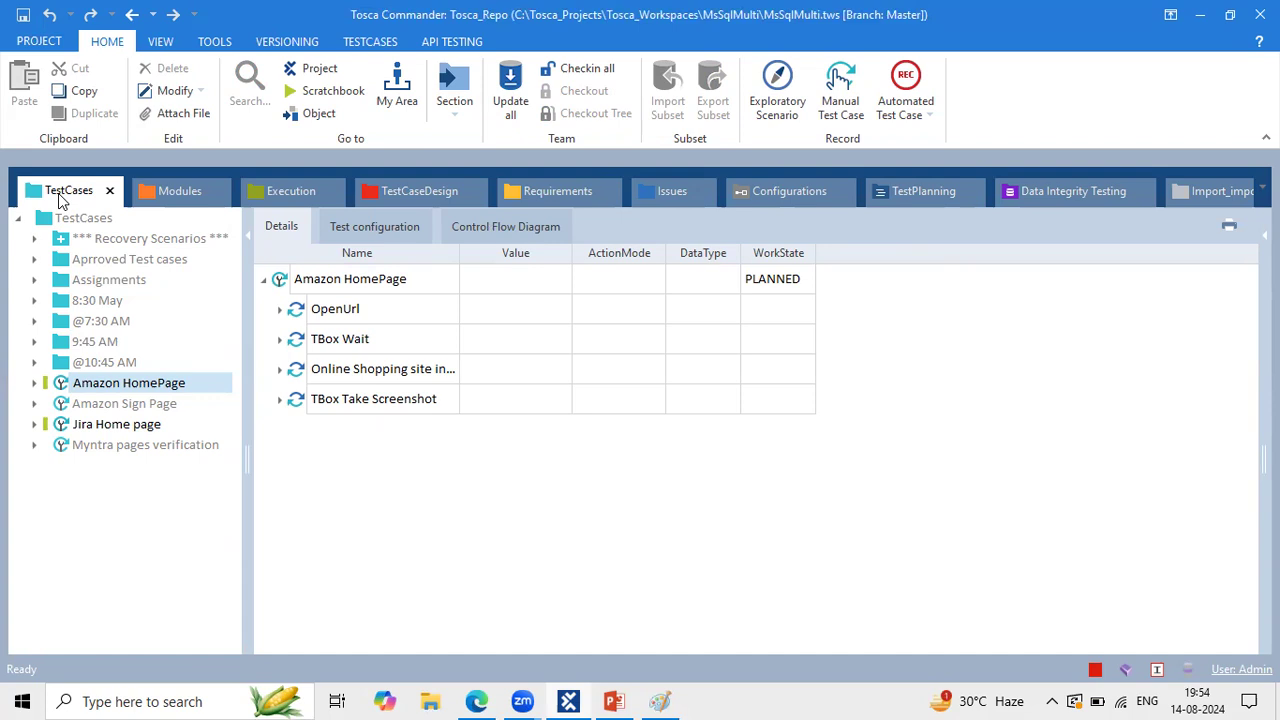
{"action": "left_click", "coordinate": [1237, 668]}
{"action": "left_click", "coordinate": [1147, 639]}
{"action": "left_click", "coordinate": [660, 701]}
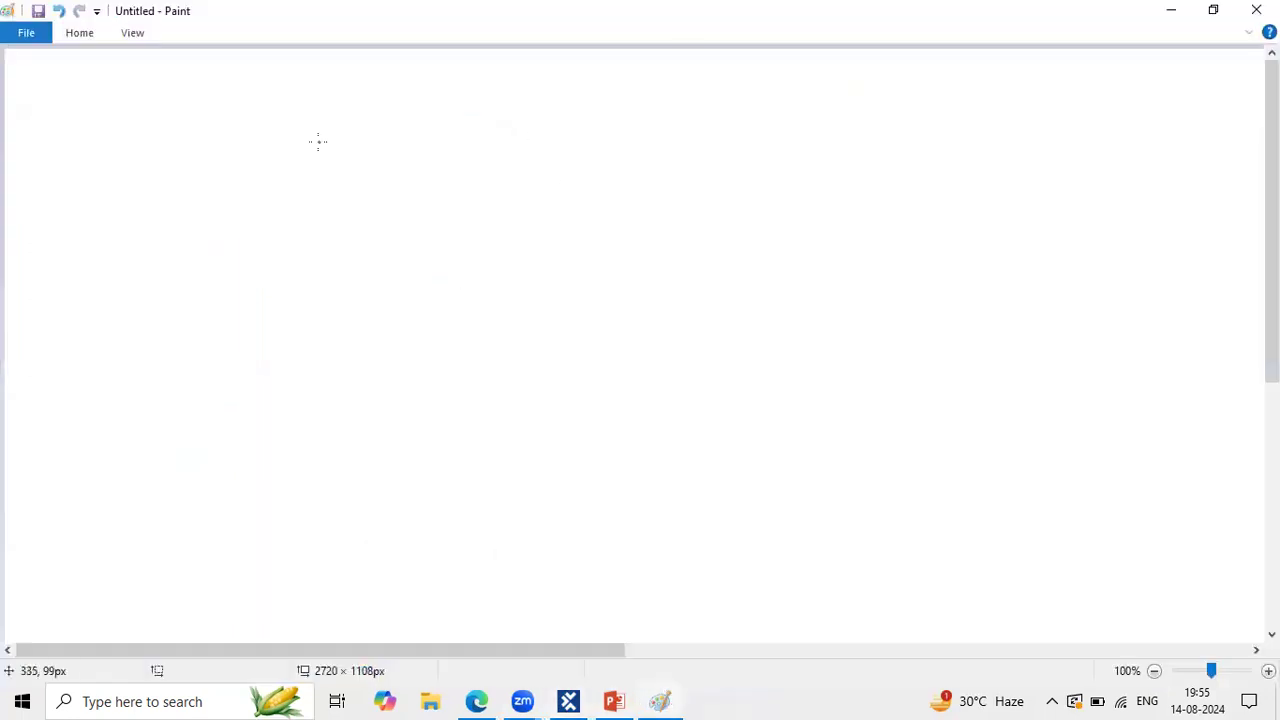
Step: Write the heading '3rd of Demo' on the Paint canvas with the Text tool
{"action": "left_click", "coordinate": [78, 34]}
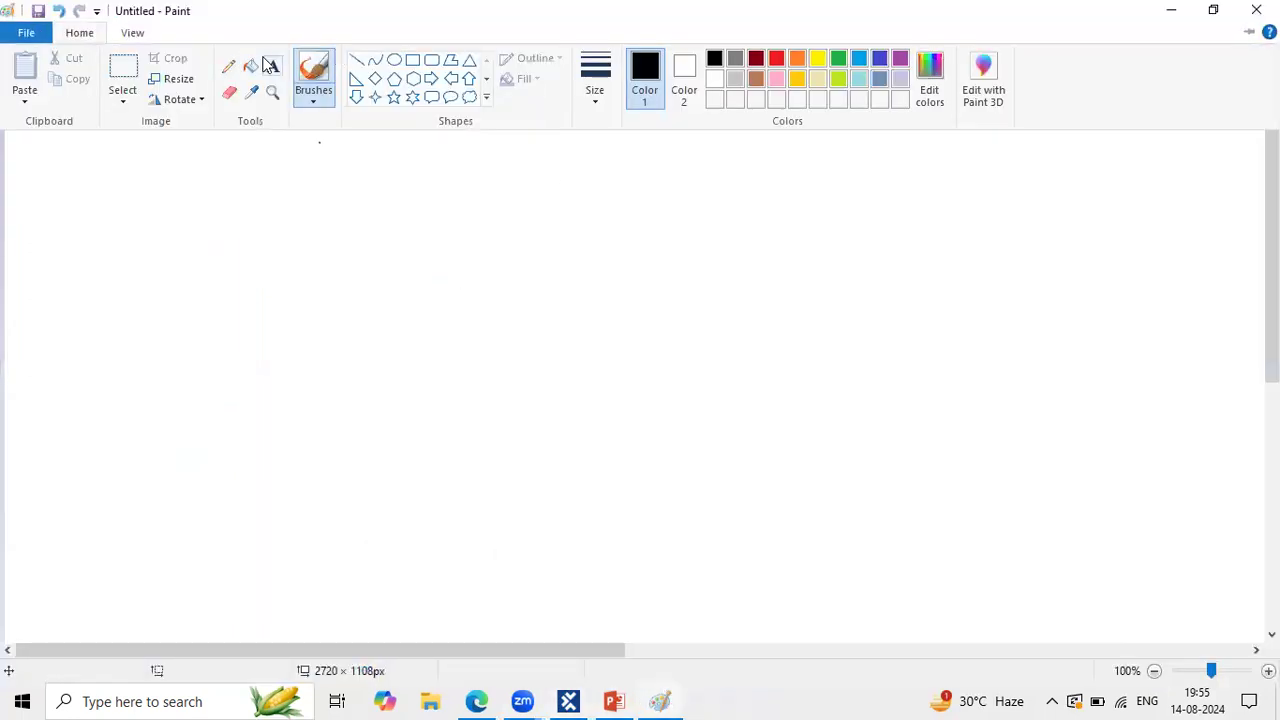
{"action": "left_click", "coordinate": [302, 185]}
{"action": "left_click", "coordinate": [254, 157]}
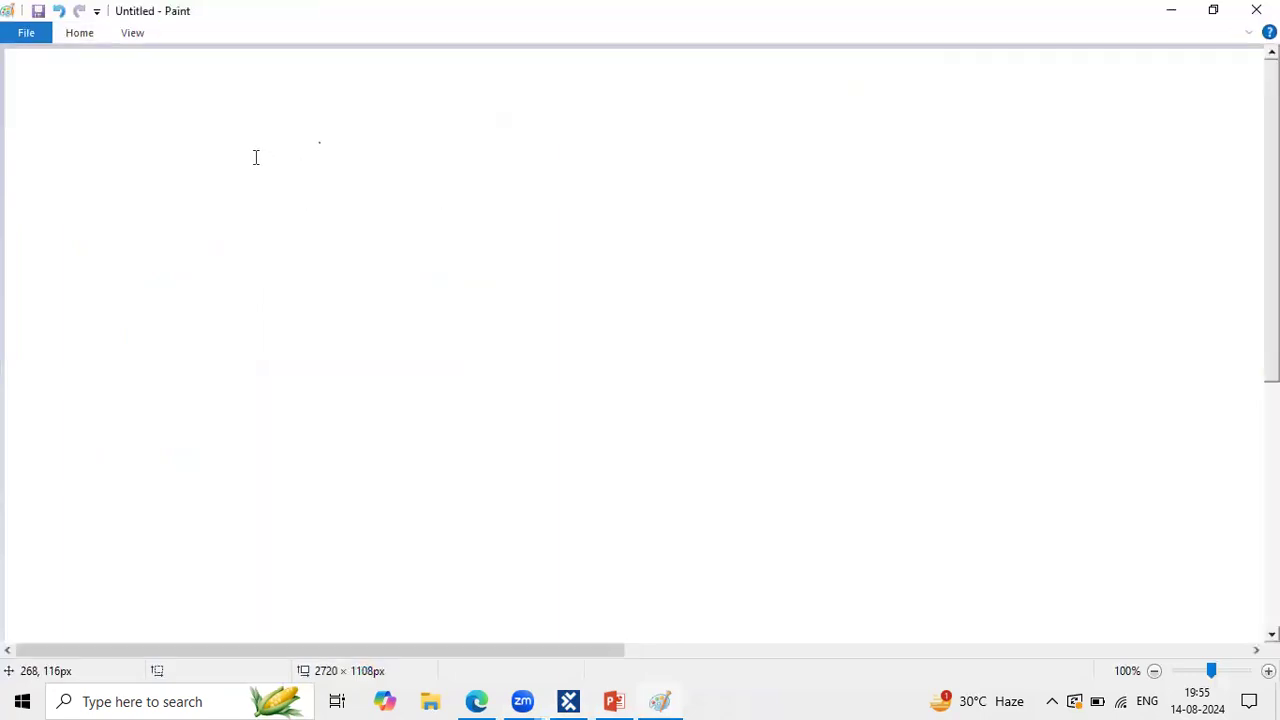
{"action": "left_click", "coordinate": [258, 150]}
{"action": "type", "text": "3"}
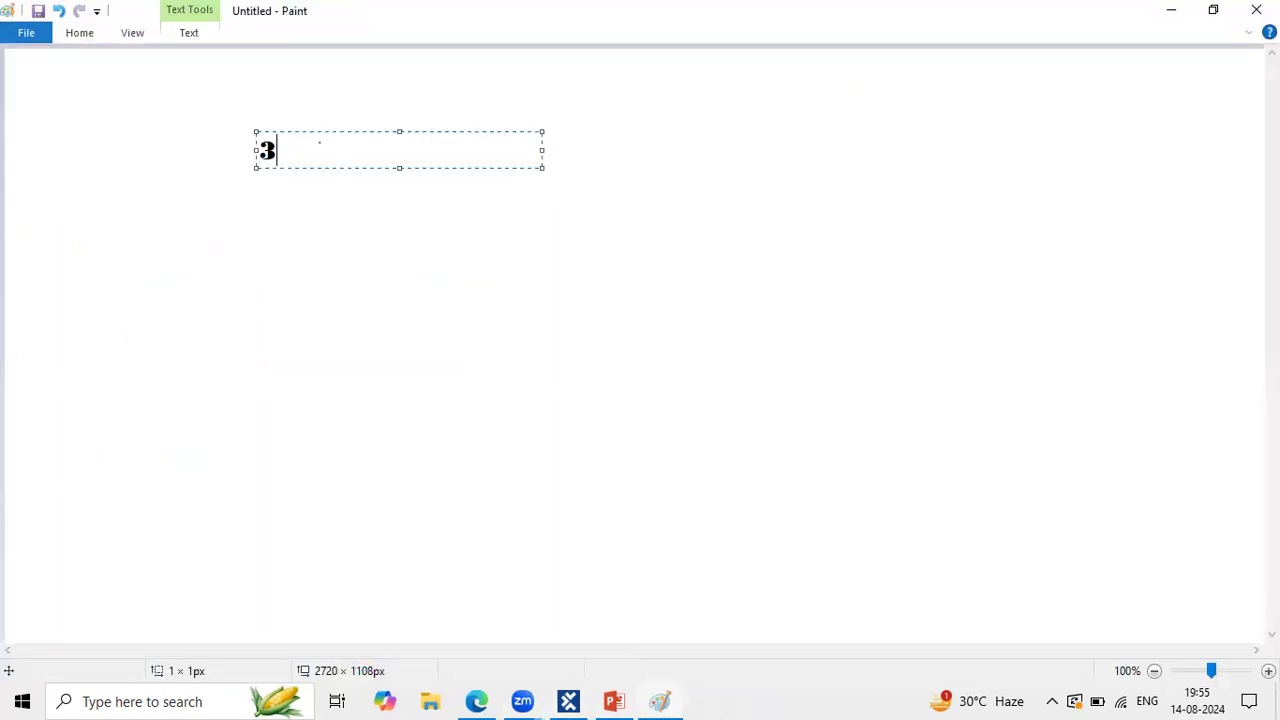
{"action": "type", "text": "rd of Demo "}
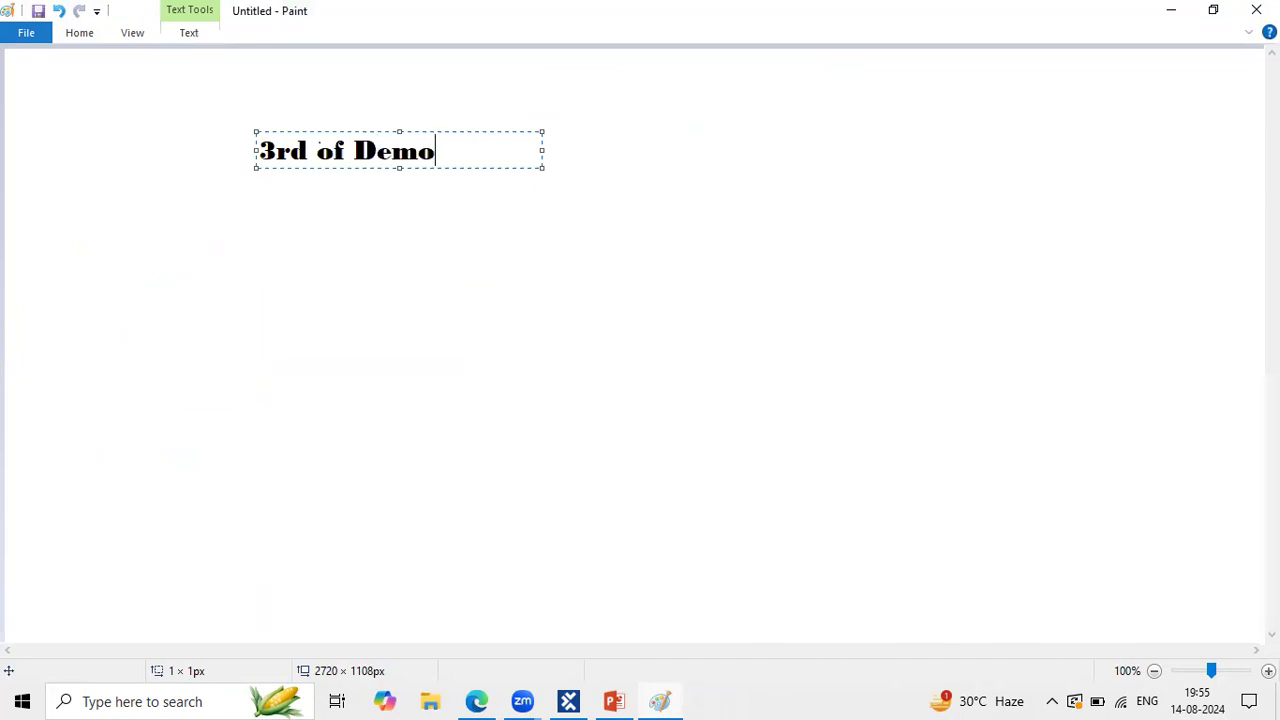
{"action": "type", "text": "-"}
{"action": "key", "text": "BackSpace"}
{"action": "left_click", "coordinate": [544, 150]}
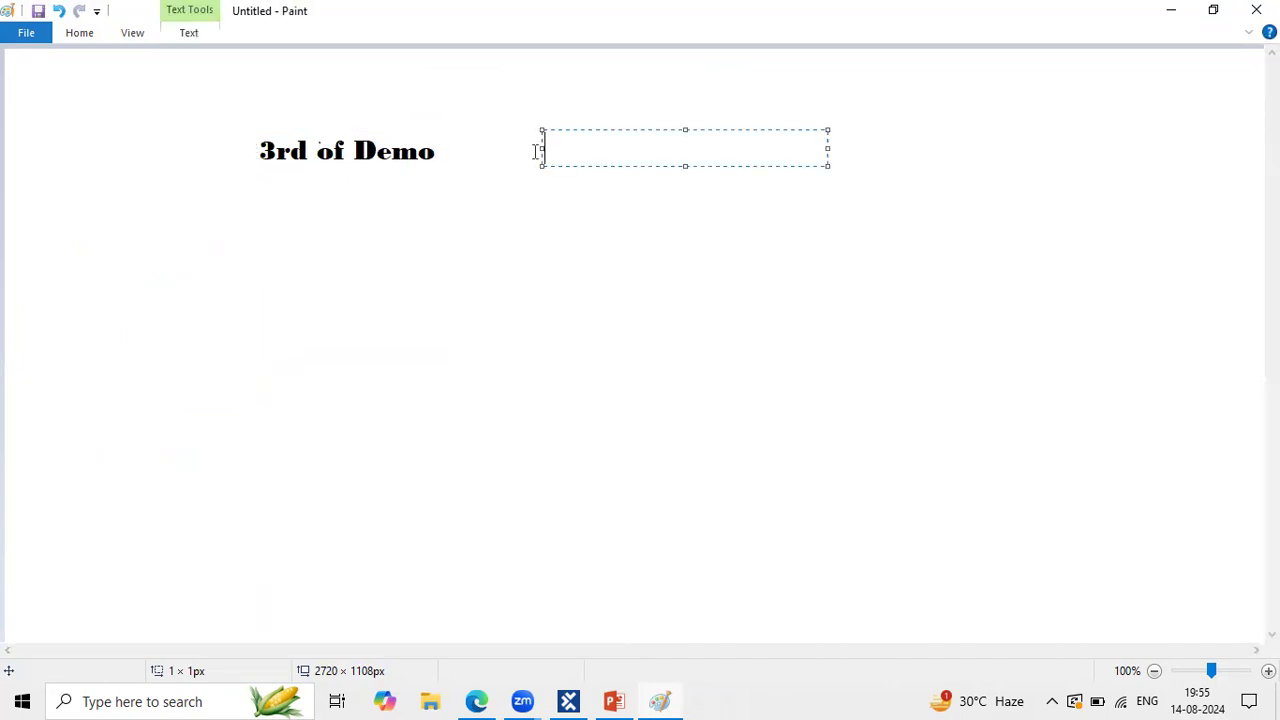
Step: Add a text box below the heading and type 'completed'
{"action": "left_click", "coordinate": [442, 160]}
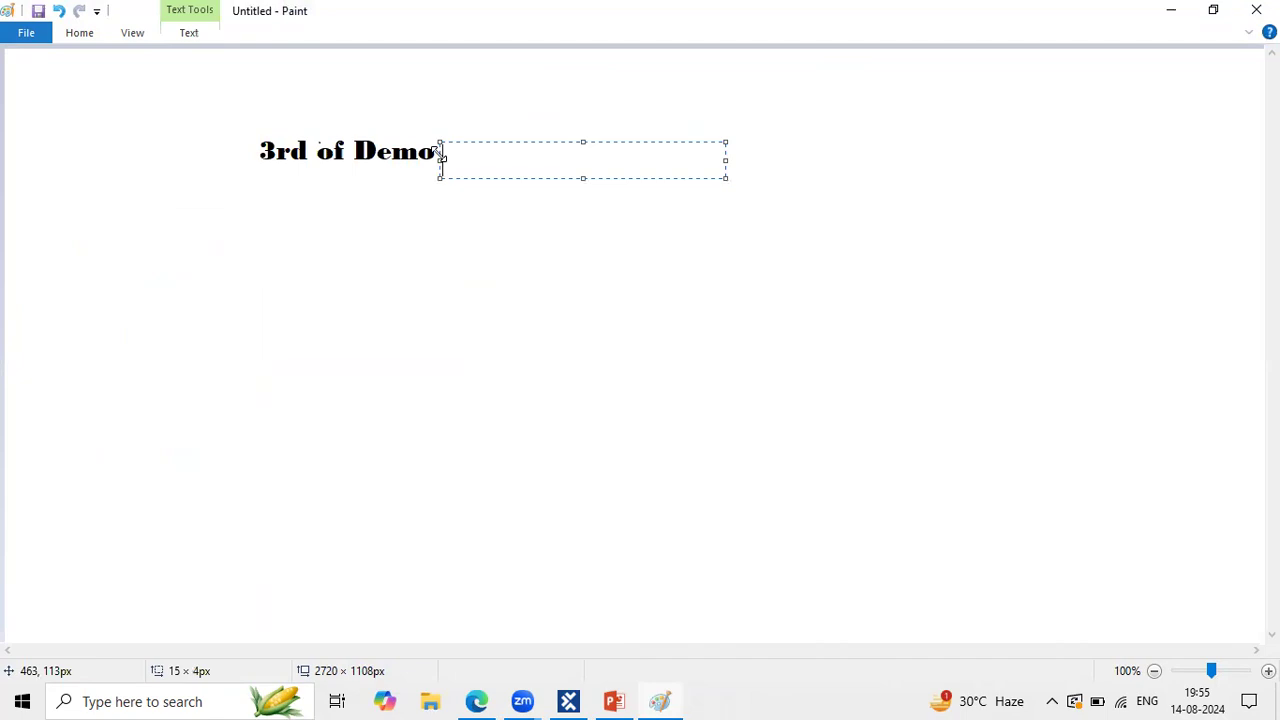
{"action": "left_click_drag", "start_coordinate": [442, 159], "coordinate": [491, 177]}
{"action": "left_click_drag", "start_coordinate": [585, 179], "coordinate": [589, 206]}
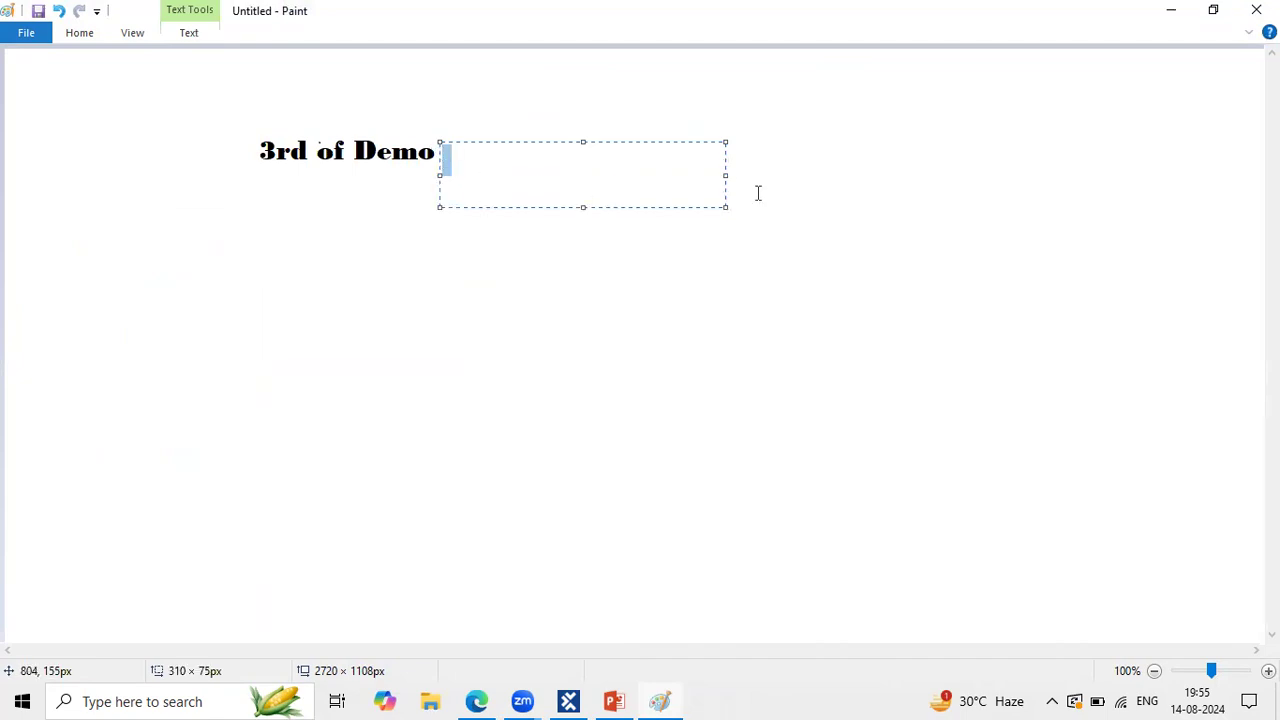
{"action": "left_click", "coordinate": [724, 175]}
{"action": "left_click_drag", "start_coordinate": [724, 175], "coordinate": [774, 175]}
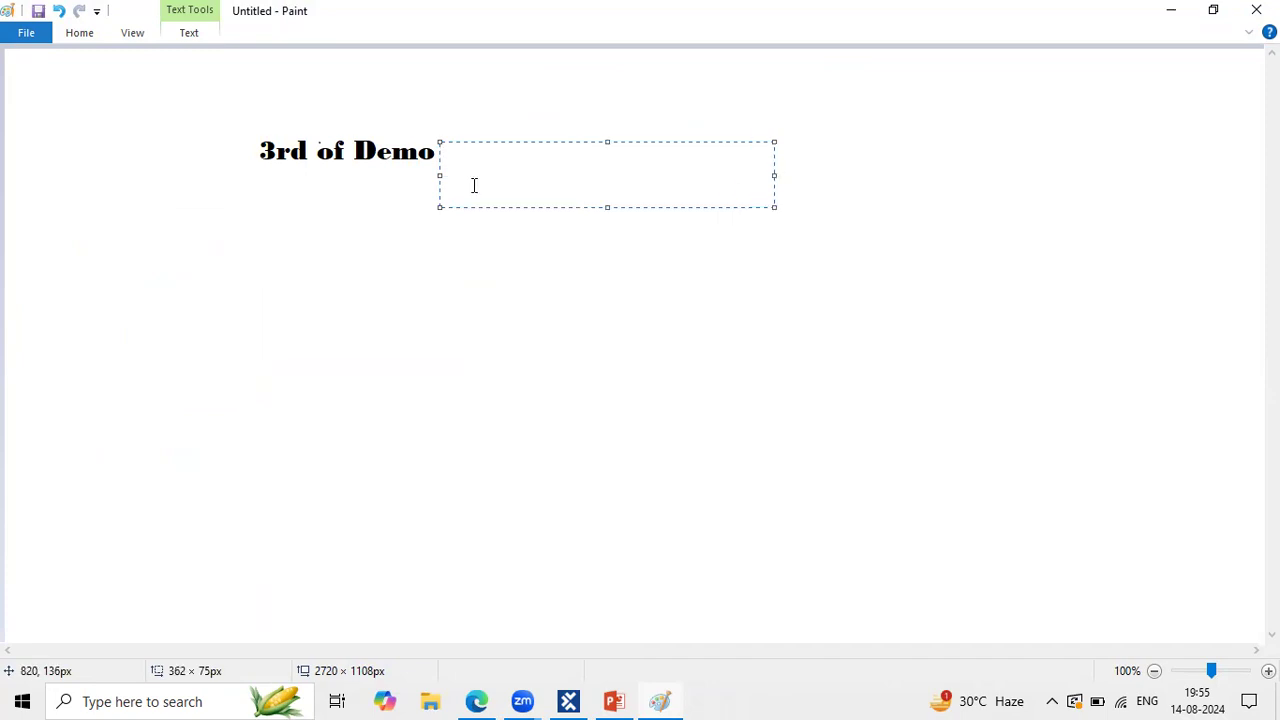
{"action": "left_click_drag", "start_coordinate": [440, 175], "coordinate": [409, 175]}
{"action": "left_click_drag", "start_coordinate": [466, 143], "coordinate": [400, 169]}
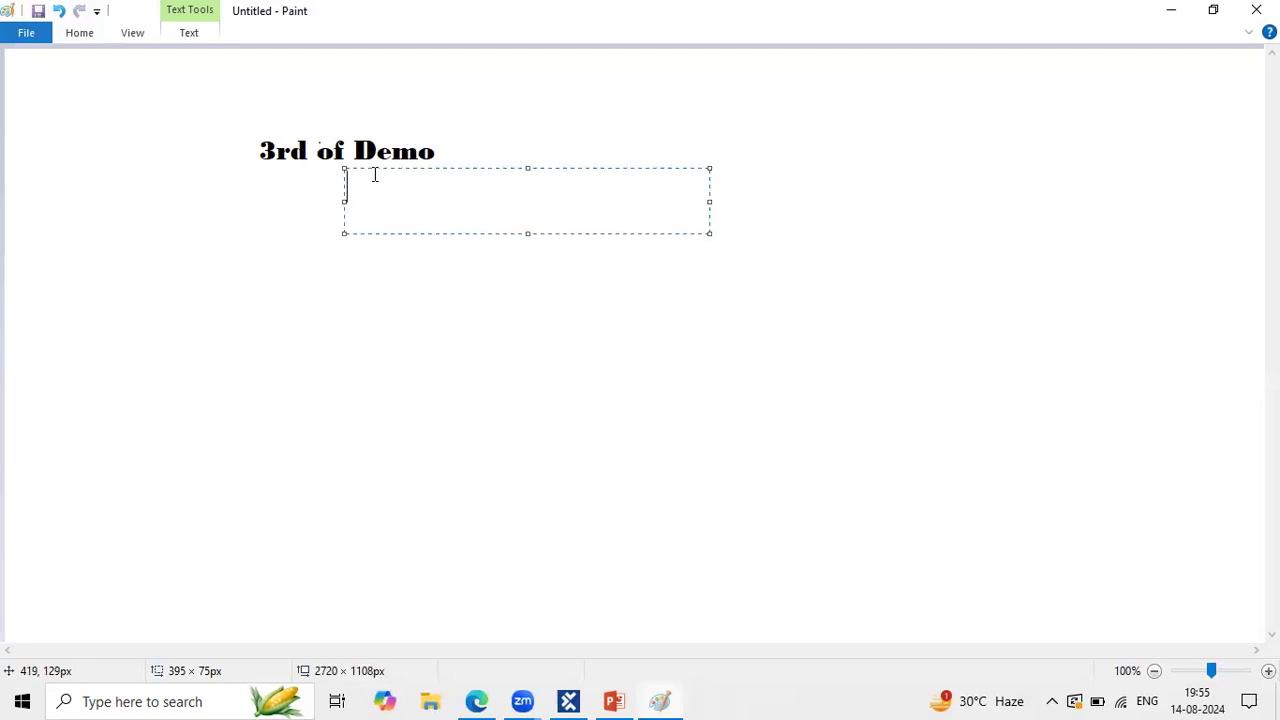
{"action": "type", "text": "completed"}
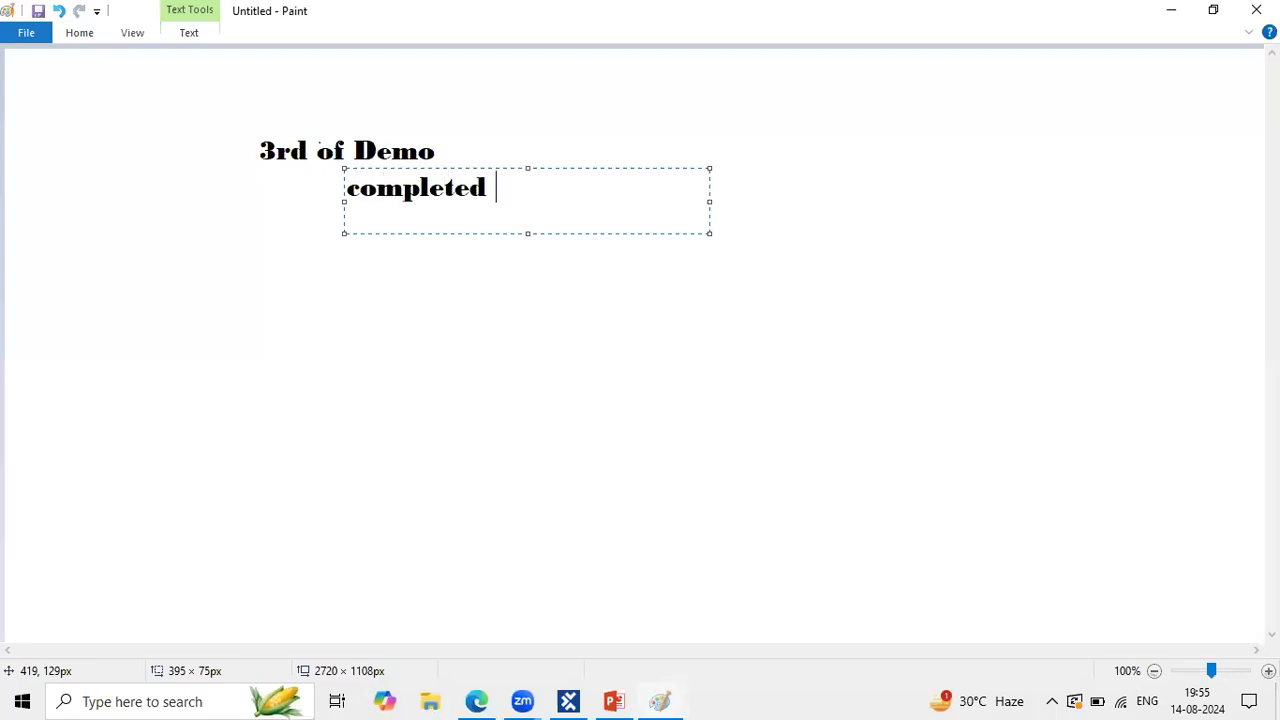
{"action": "key", "text": "Return"}
Step: In a new text box, type 'duration : 45 days' and 'daily 1 hr, 1:30 hr'
{"action": "left_click", "coordinate": [280, 274]}
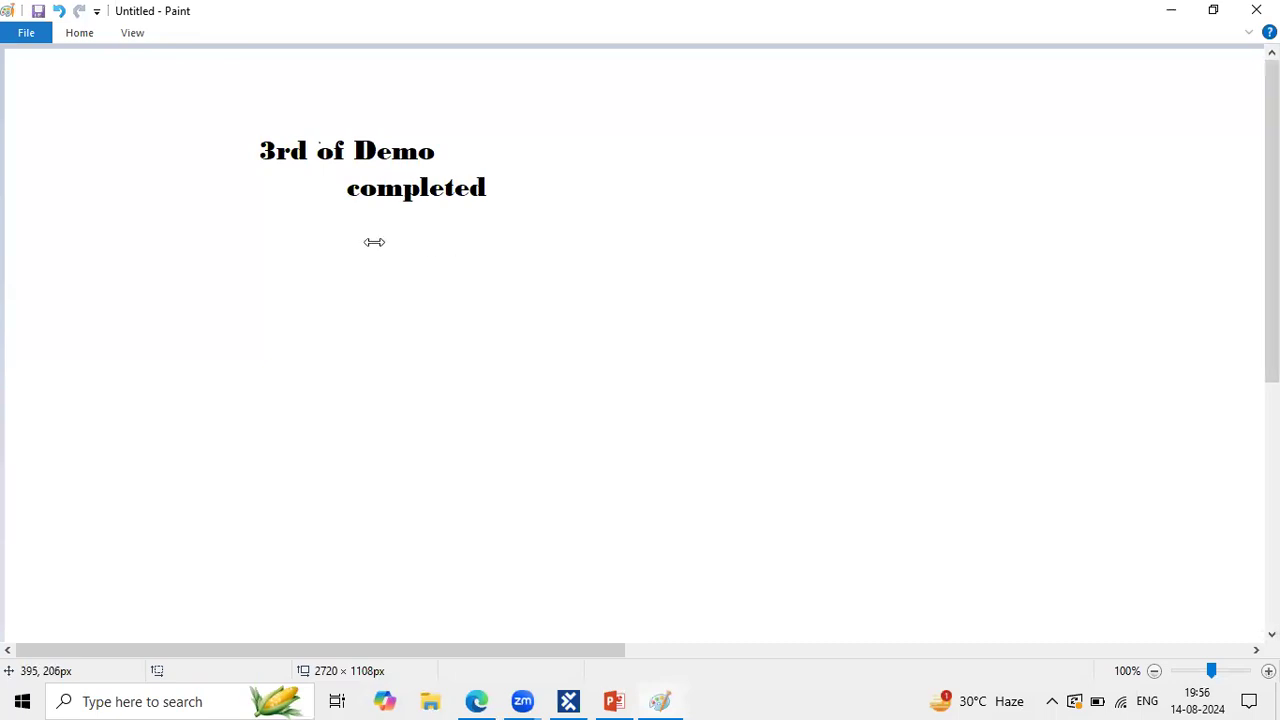
{"action": "left_click", "coordinate": [272, 225]}
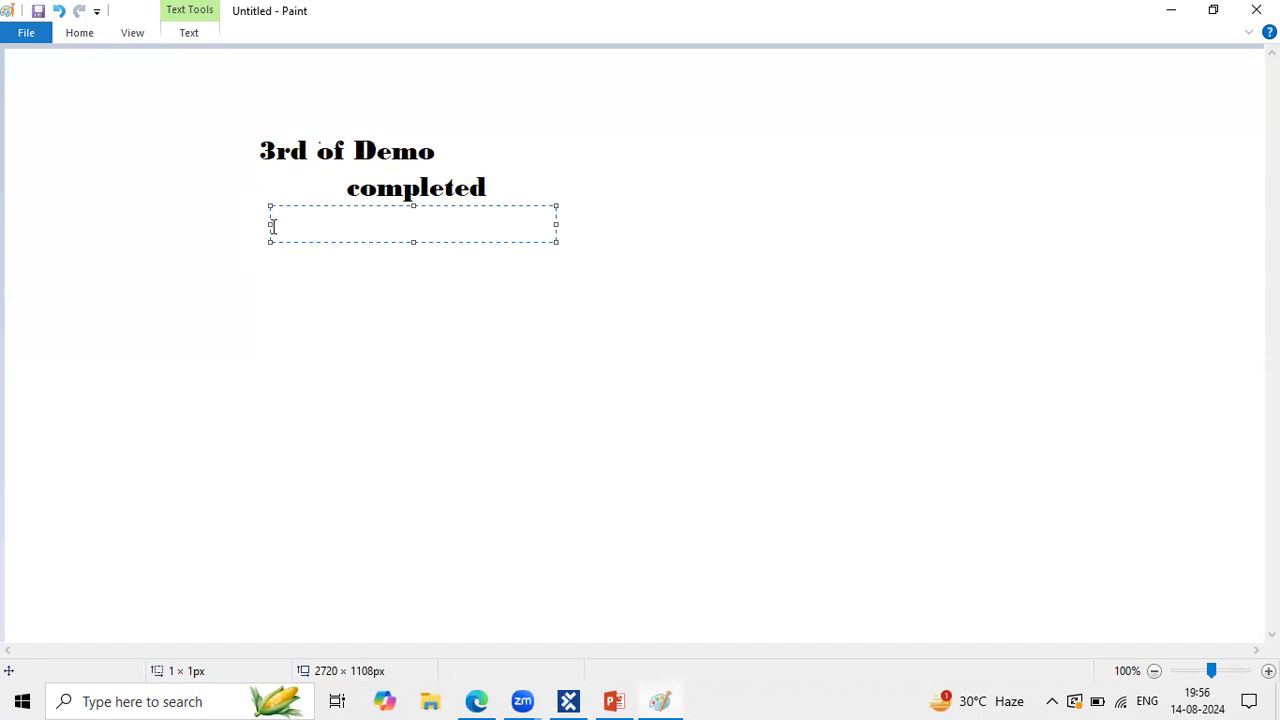
{"action": "type", "text": "durat"}
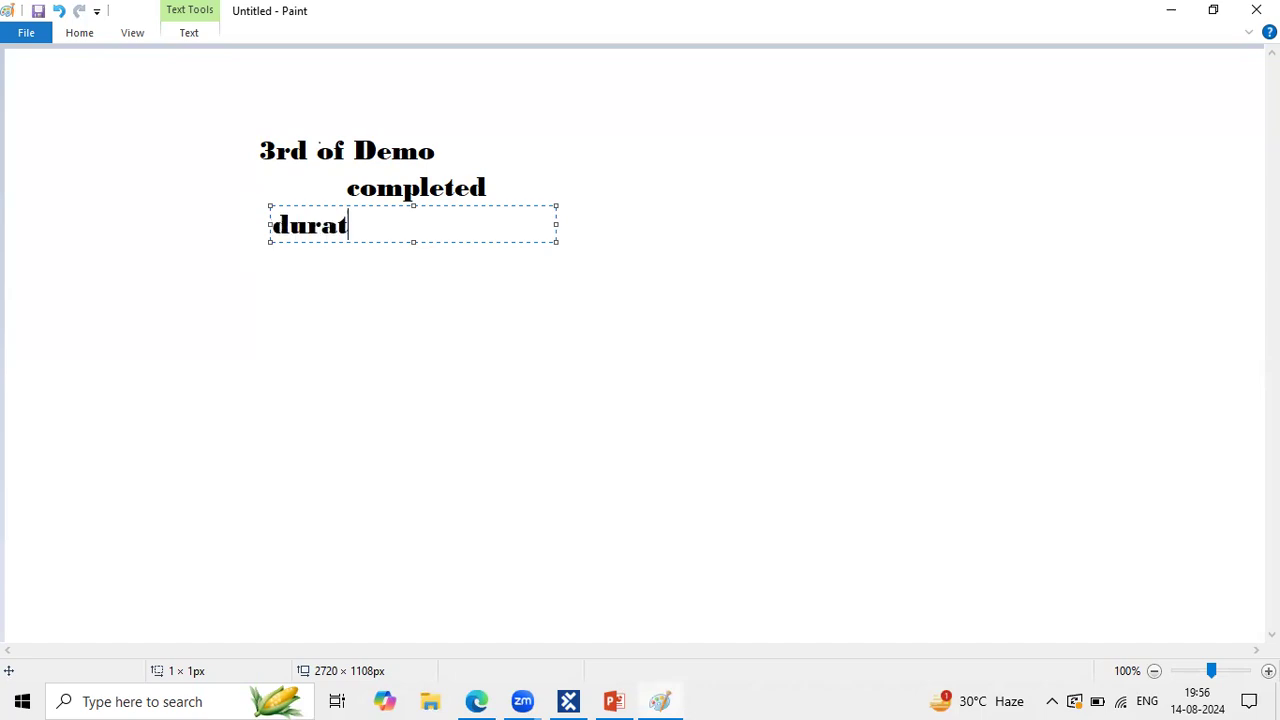
{"action": "type", "text": "ion : 45 dayas"}
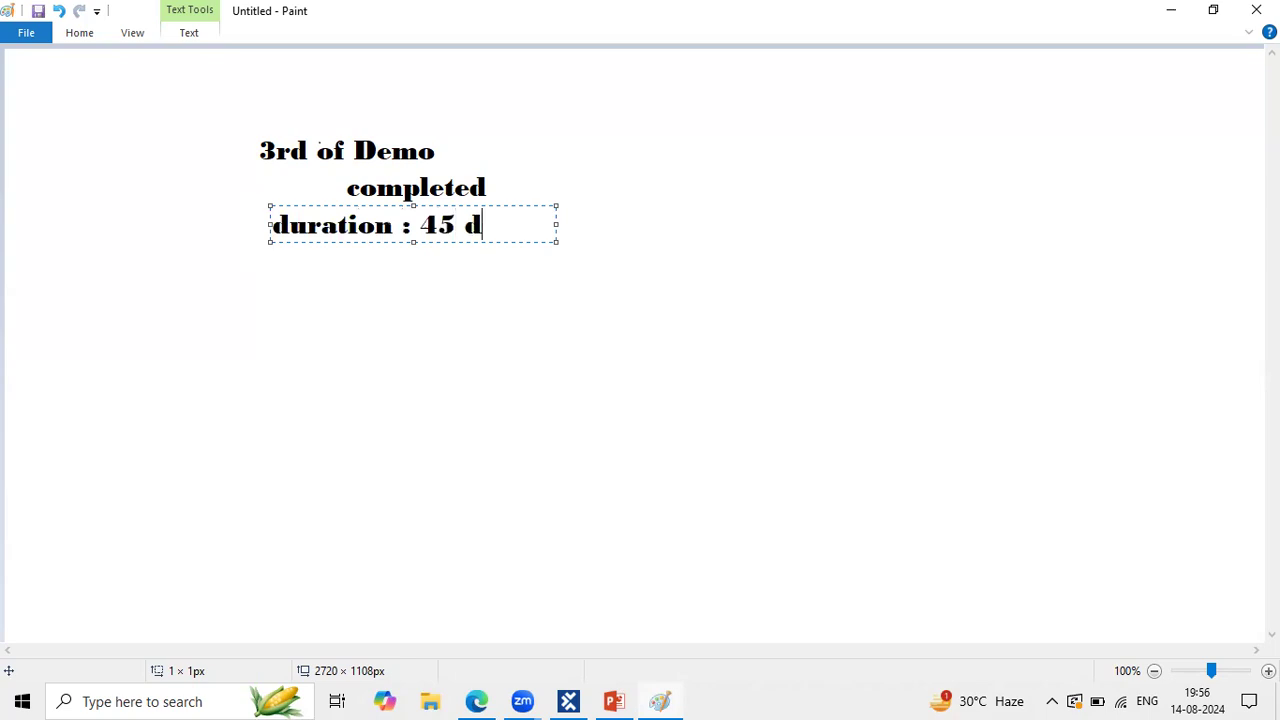
{"action": "key", "text": "BackSpace"}
{"action": "key", "text": "BackSpace"}
{"action": "type", "text": "s"}
{"action": "key", "text": "Return"}
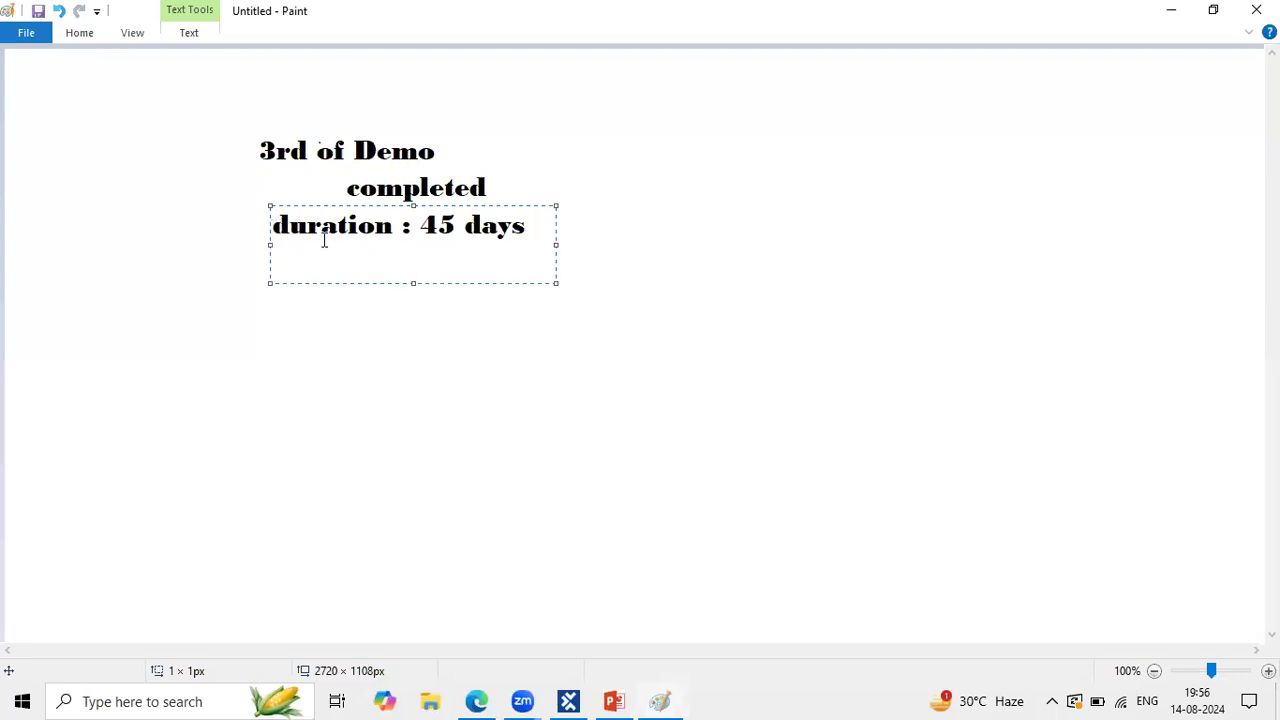
{"action": "type", "text": "daily 1 hr, 1:"}
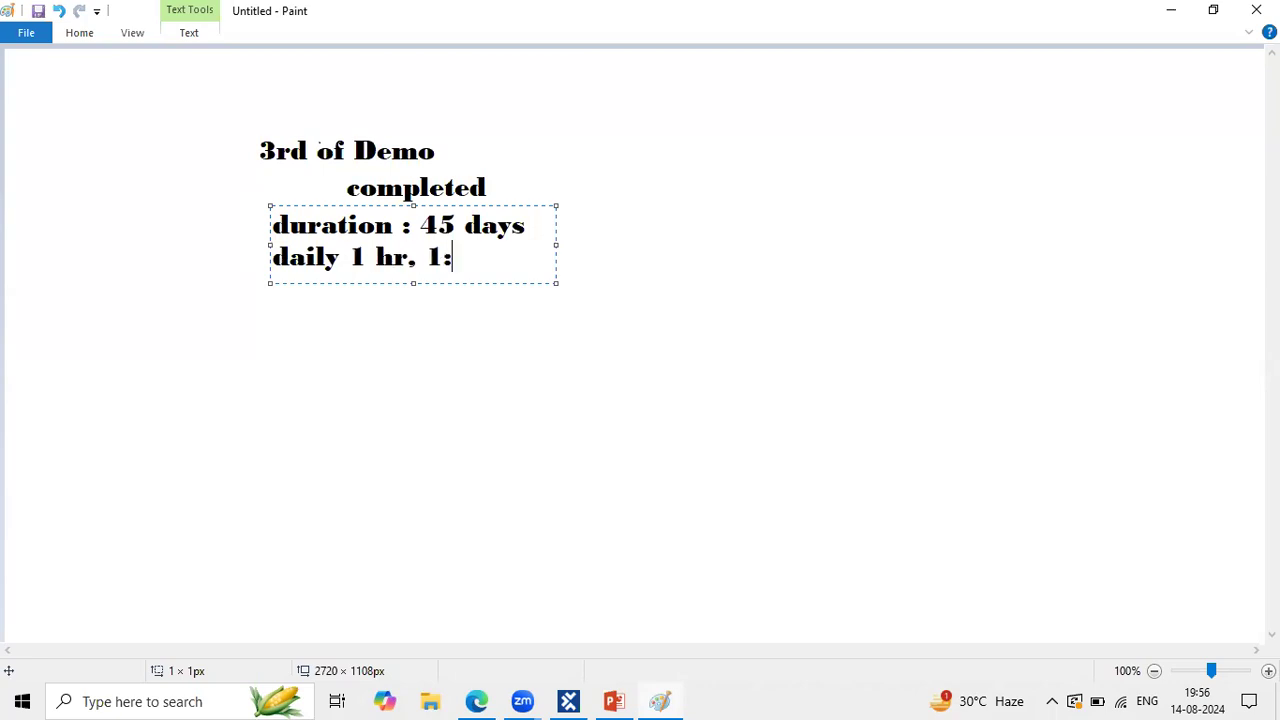
{"action": "type", "text": "30 hr"}
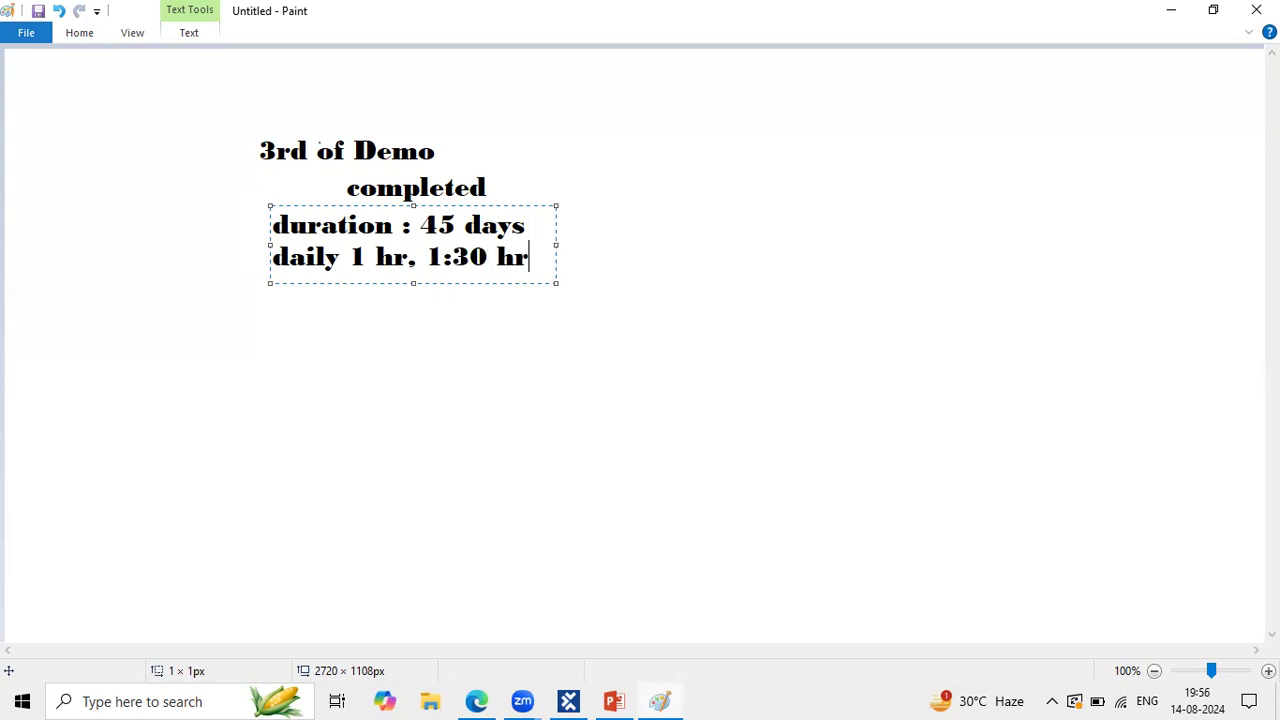
Step: Add the line 'Mon to sat(doubts discussion)', widening the text box to fit
{"action": "key", "text": "Return"}
{"action": "key", "text": "Return"}
{"action": "type", "text": "Mon to "}
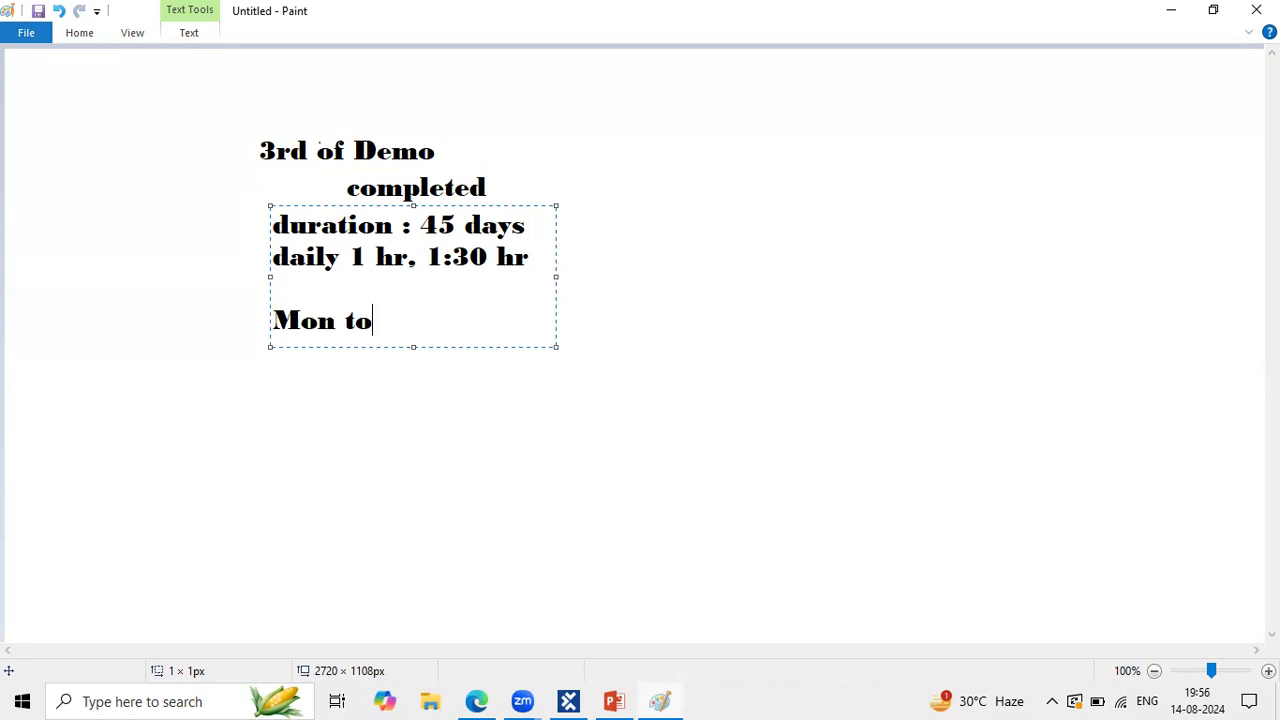
{"action": "type", "text": "sat(doubt"}
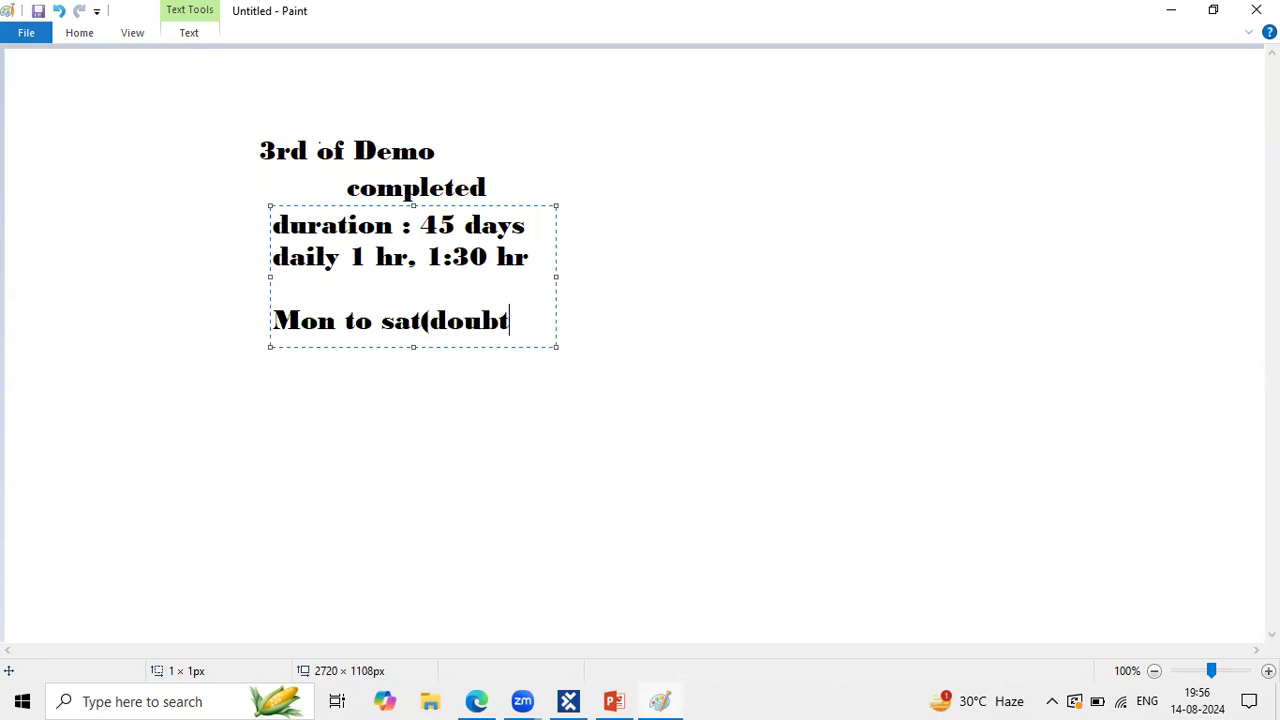
{"action": "type", "text": "s sdiscussi"}
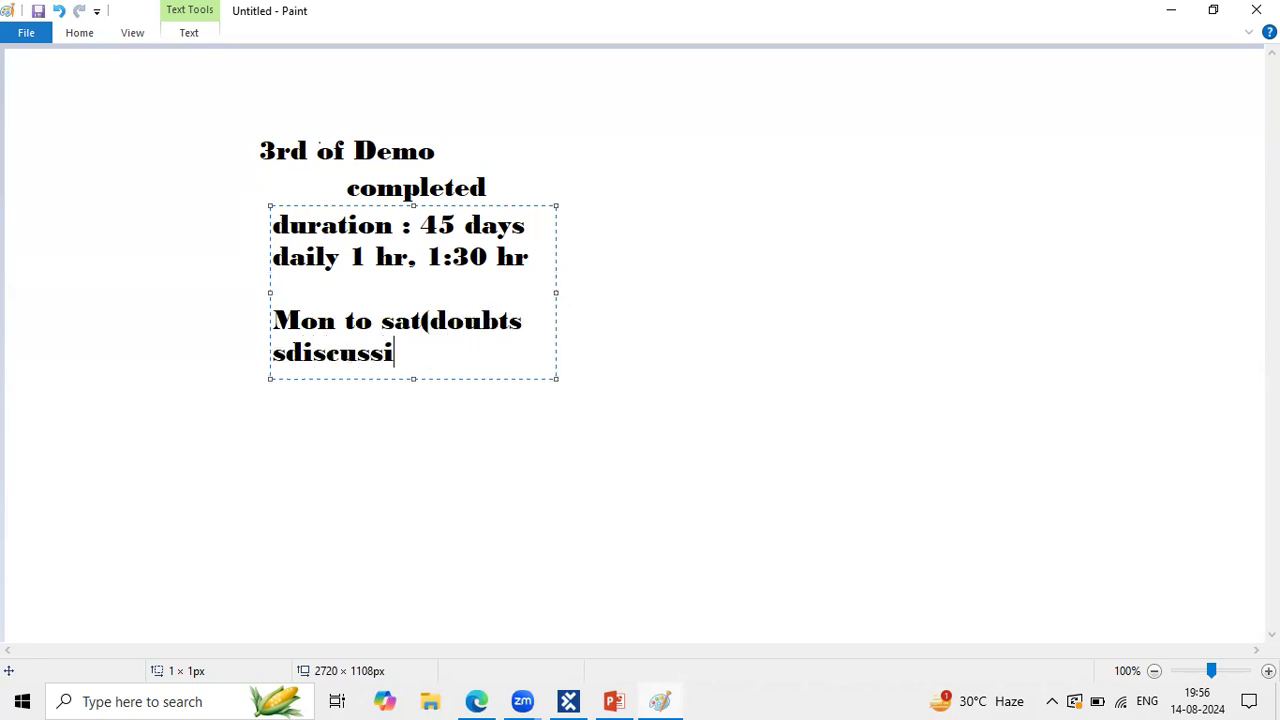
{"action": "key", "text": "BackSpace"}
{"action": "key", "text": "BackSpace"}
{"action": "key", "text": "BackSpace"}
{"action": "key", "text": "BackSpace"}
{"action": "key", "text": "BackSpace"}
{"action": "key", "text": "BackSpace"}
{"action": "key", "text": "BackSpace"}
{"action": "key", "text": "BackSpace"}
{"action": "key", "text": "BackSpace"}
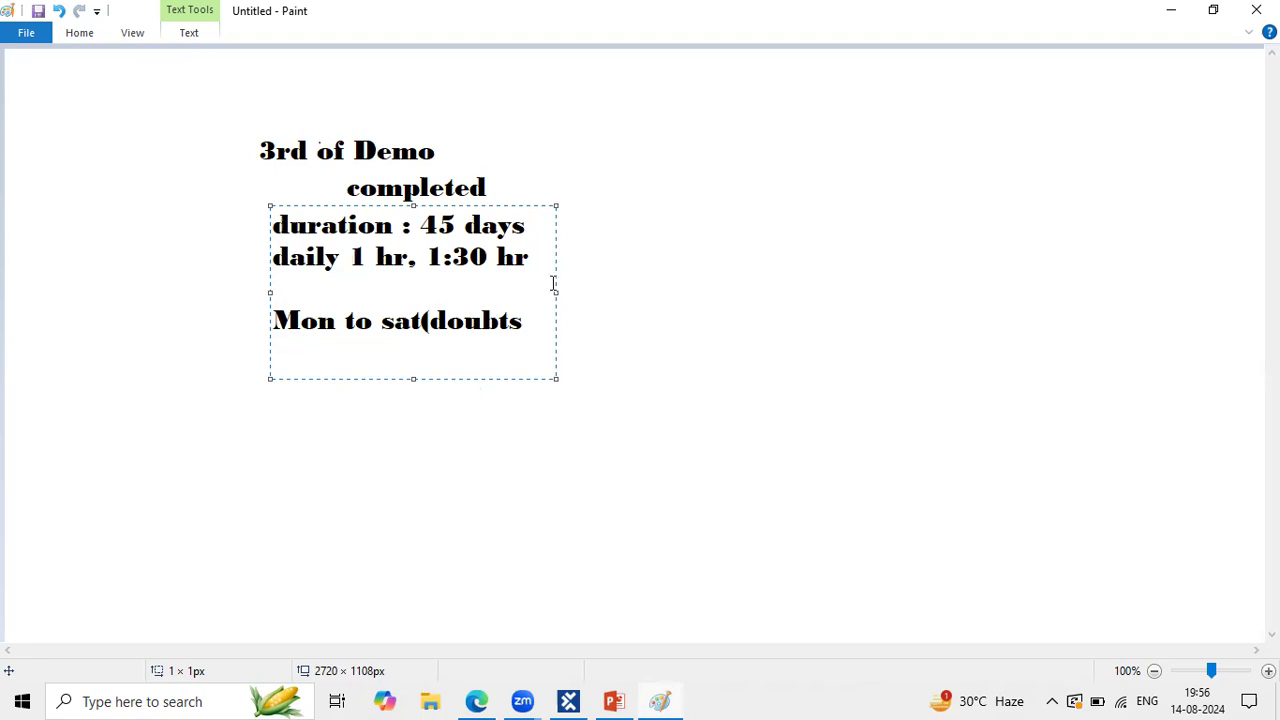
{"action": "left_click_drag", "start_coordinate": [556, 291], "coordinate": [811, 291]}
{"action": "type", "text": "discussio"}
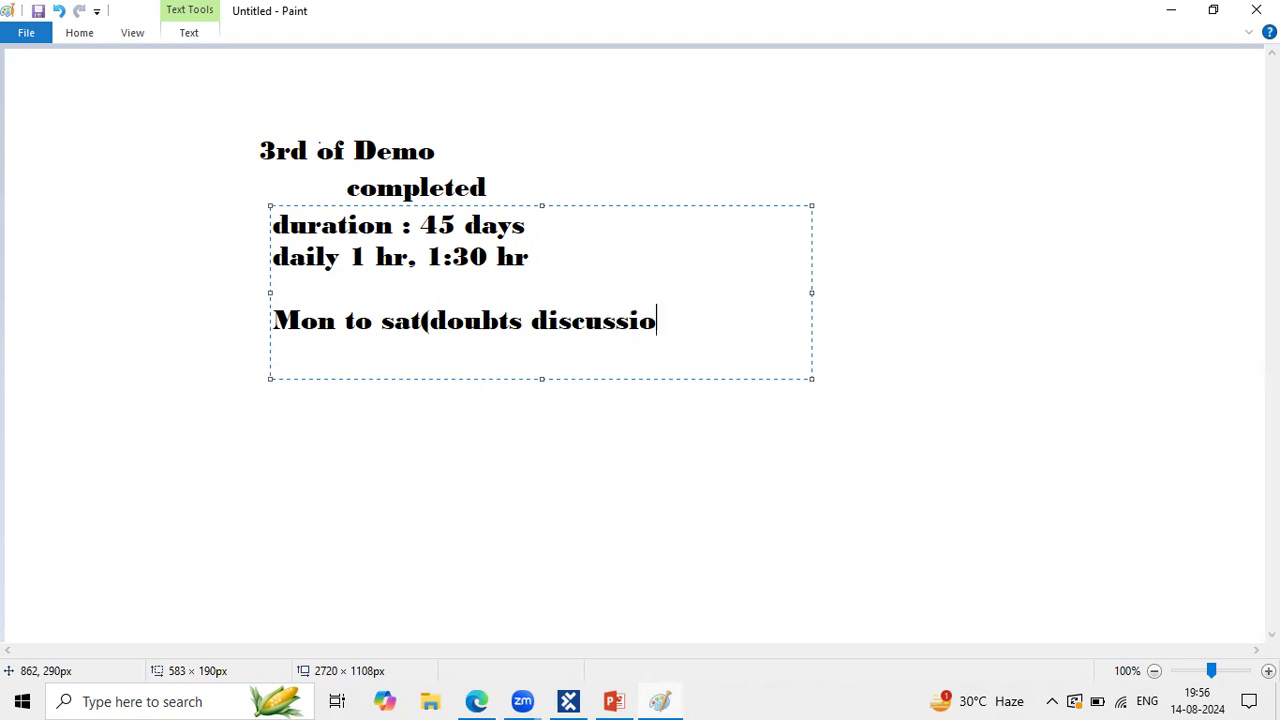
{"action": "type", "text": "n)"}
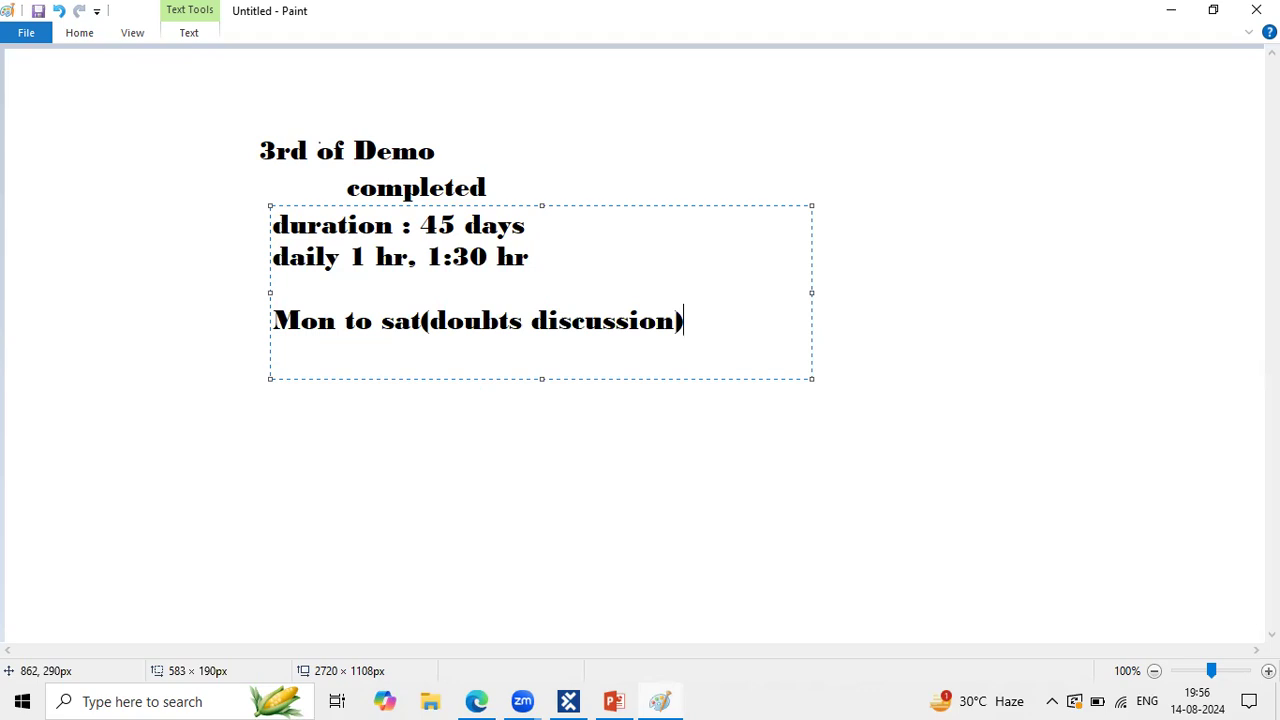